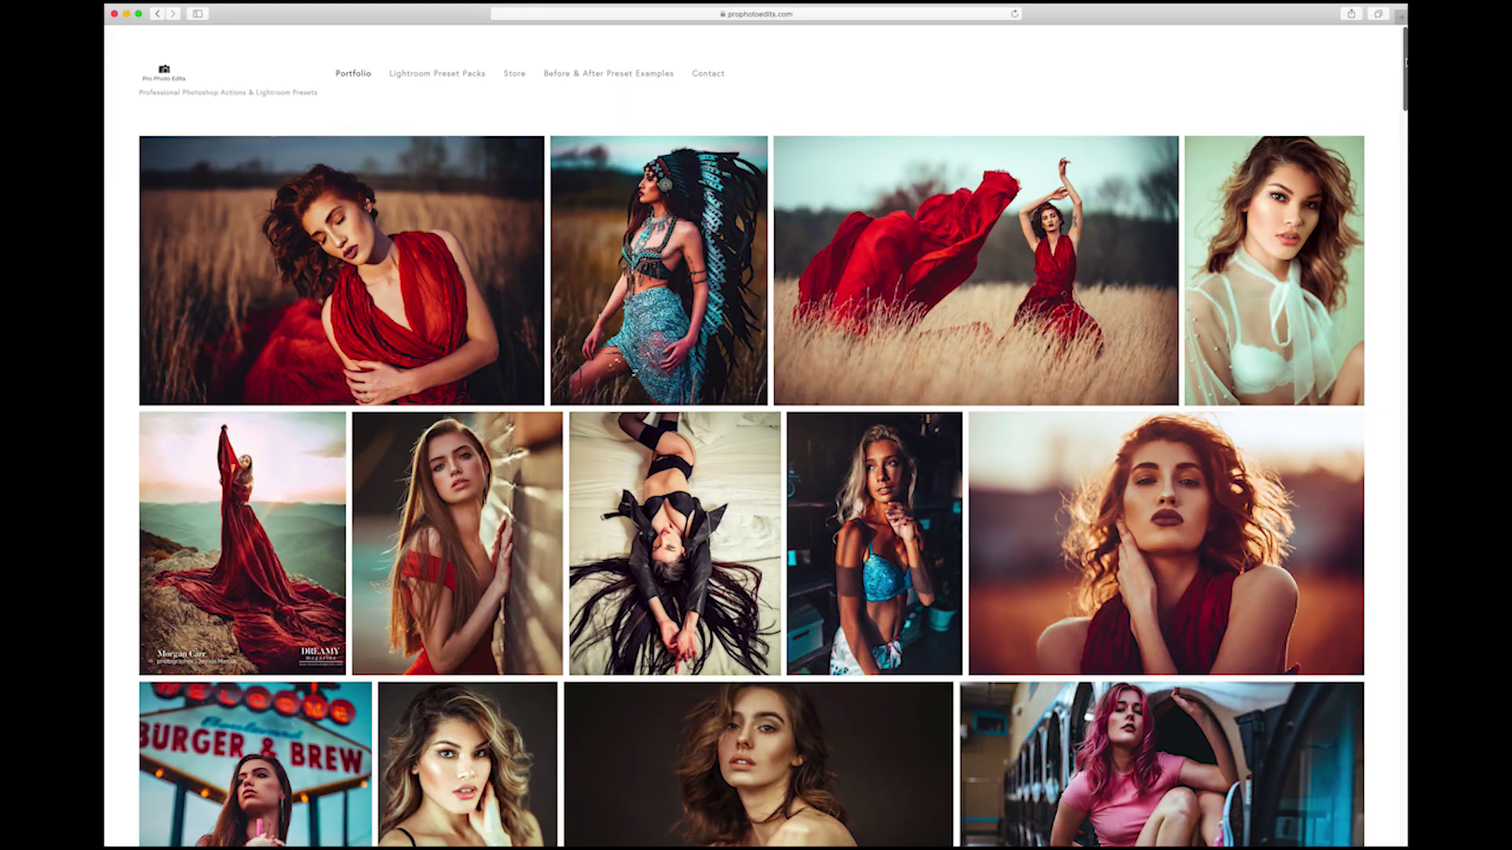
# Step: Browse the portfolio on prophotoedits.com and advance the slideshow from the portrait in the red dress
pyautogui.scroll(-5, 1383, 95)
pyautogui.scroll(-5, 1384, 95)
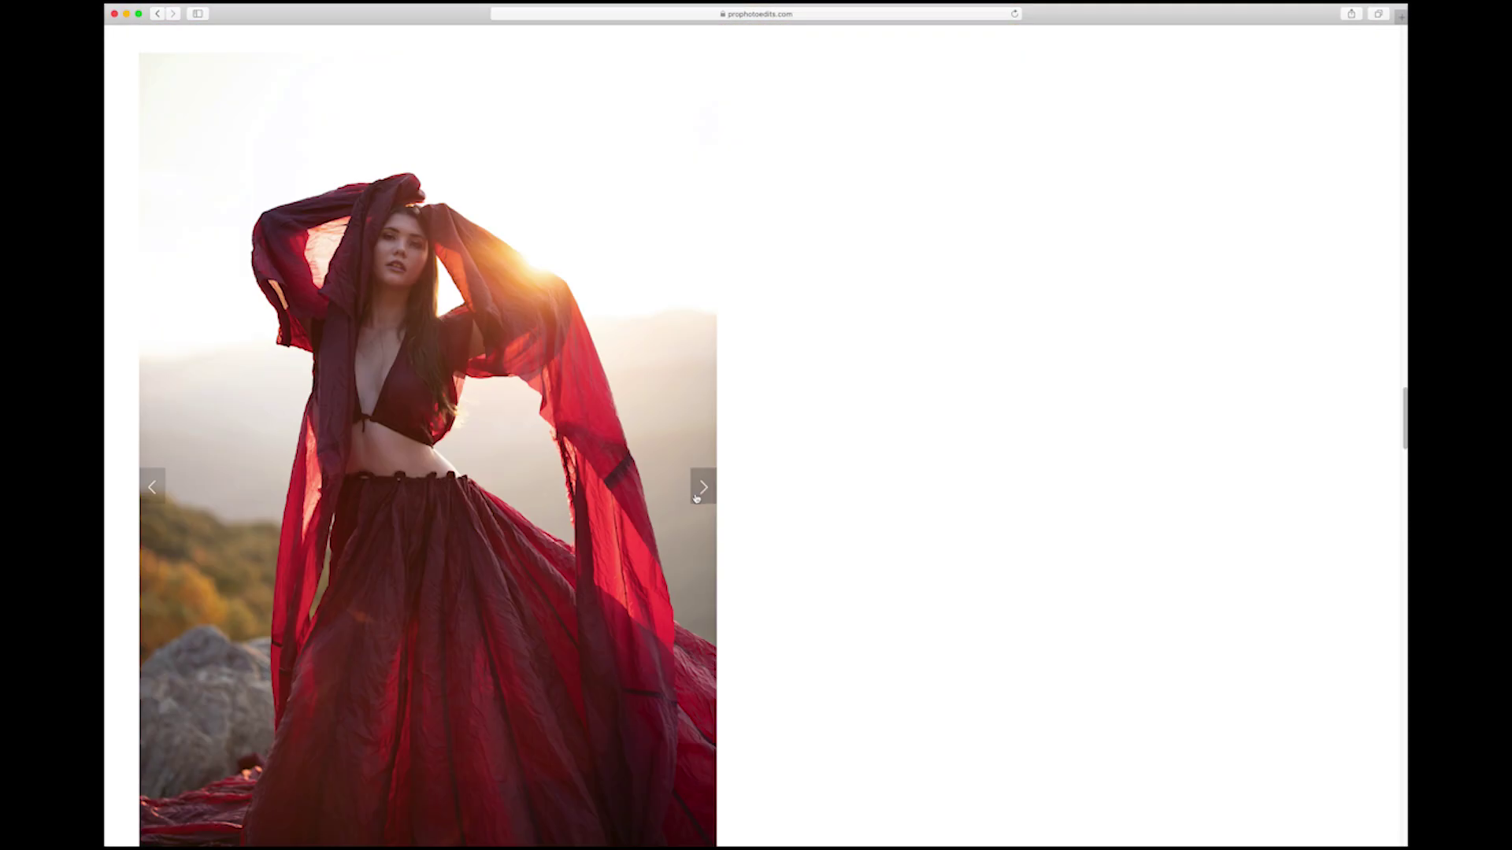
pyautogui.click(703, 488)
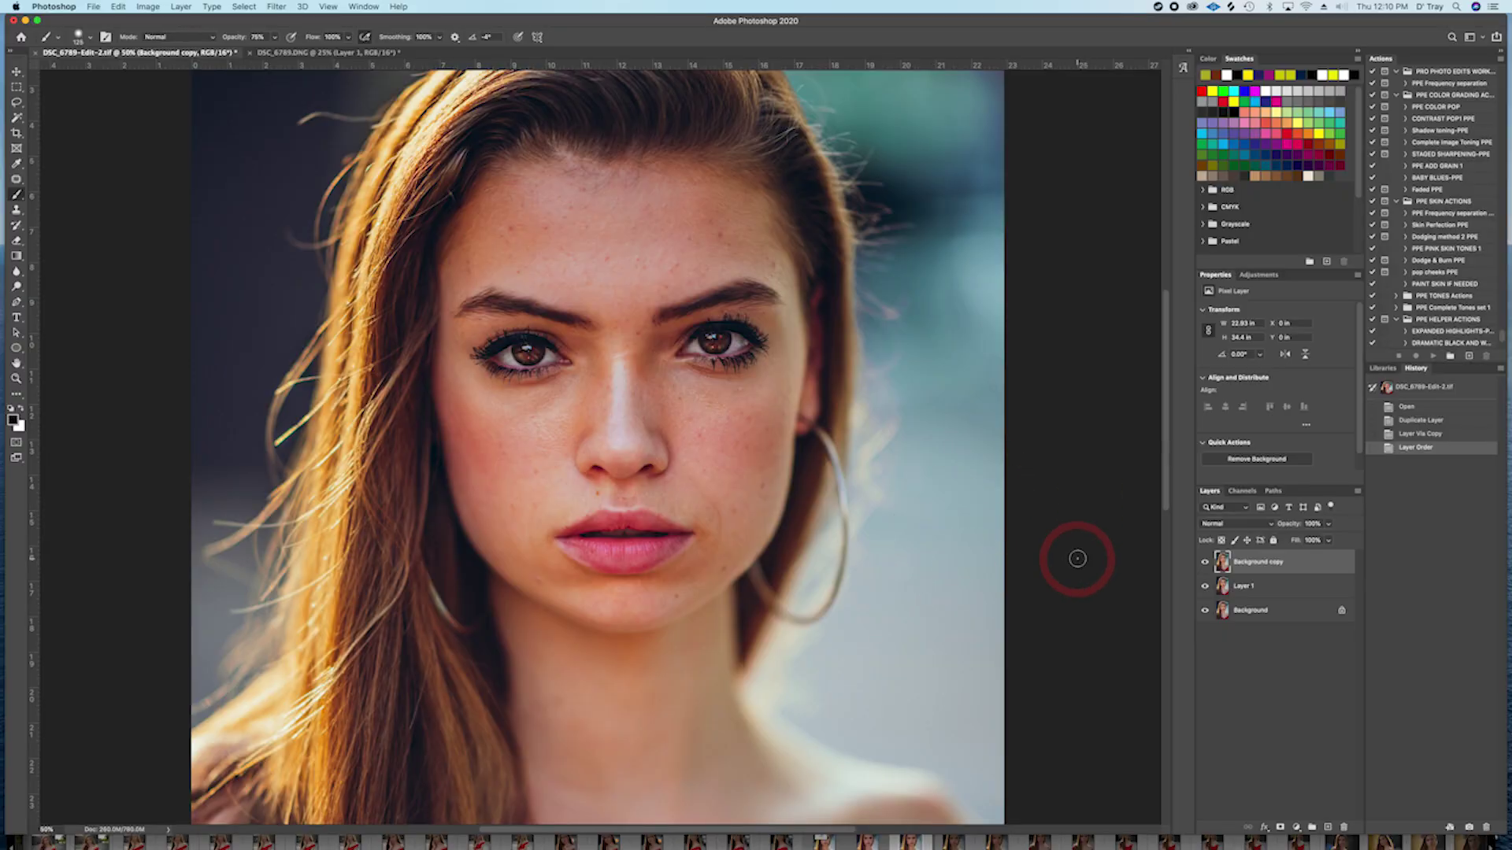
# Step: Switch to Photoshop and toggle the visibility of the Background copy layer to compare it with the layers beneath
pyautogui.click(1205, 562)
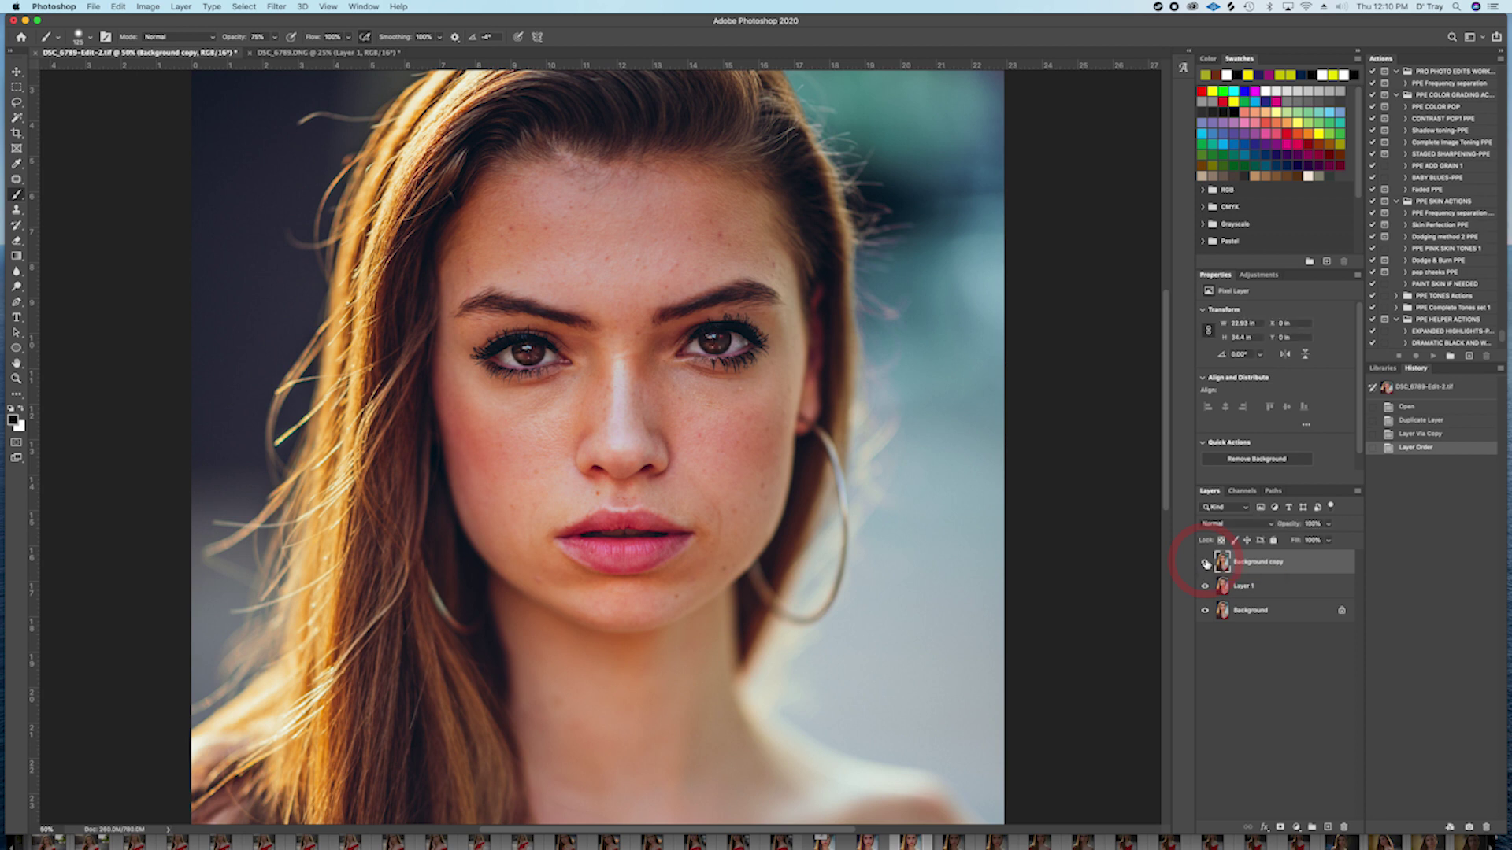
pyautogui.click(1205, 563)
pyautogui.click(1206, 563)
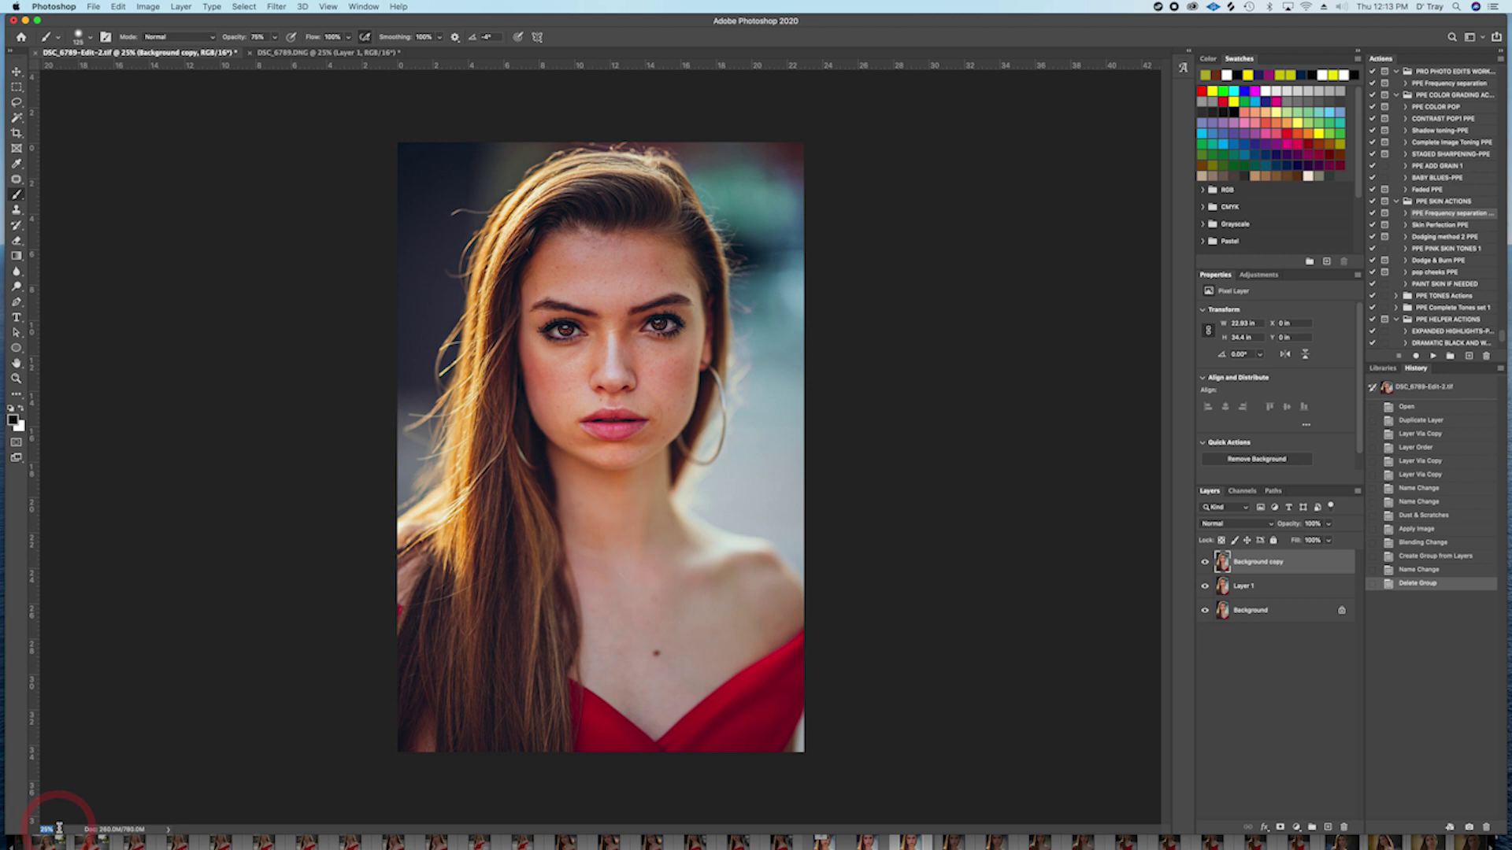
# Step: Patch the skin between the eyebrows on the Background copy layer with the Patch tool and clear the selection
pyautogui.press('Return')
pyautogui.scroll(5, 796, 351)
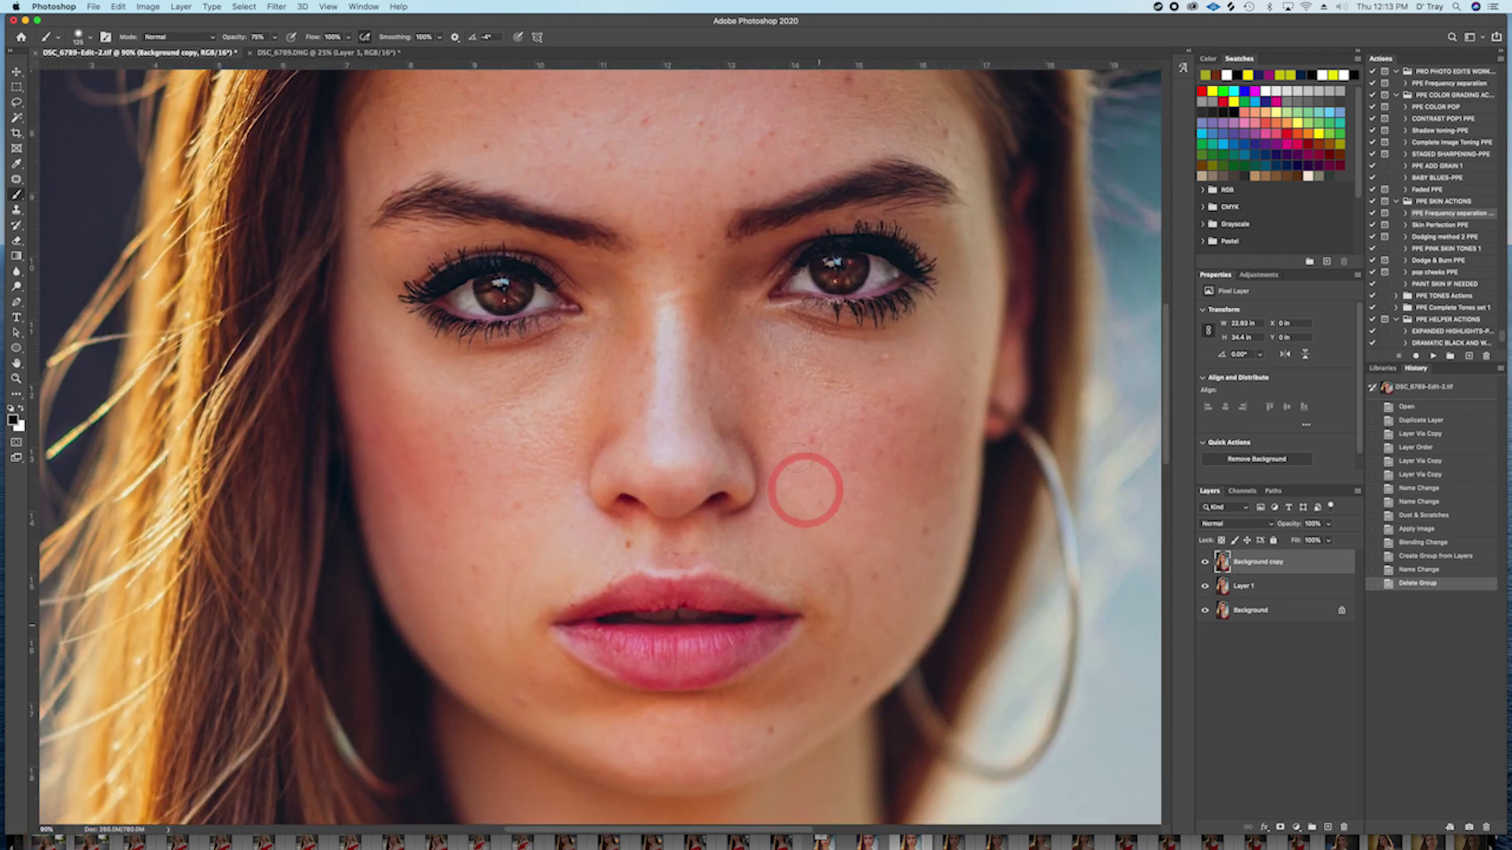
pyautogui.scroll(3, 780, 559)
pyautogui.press('super+r')
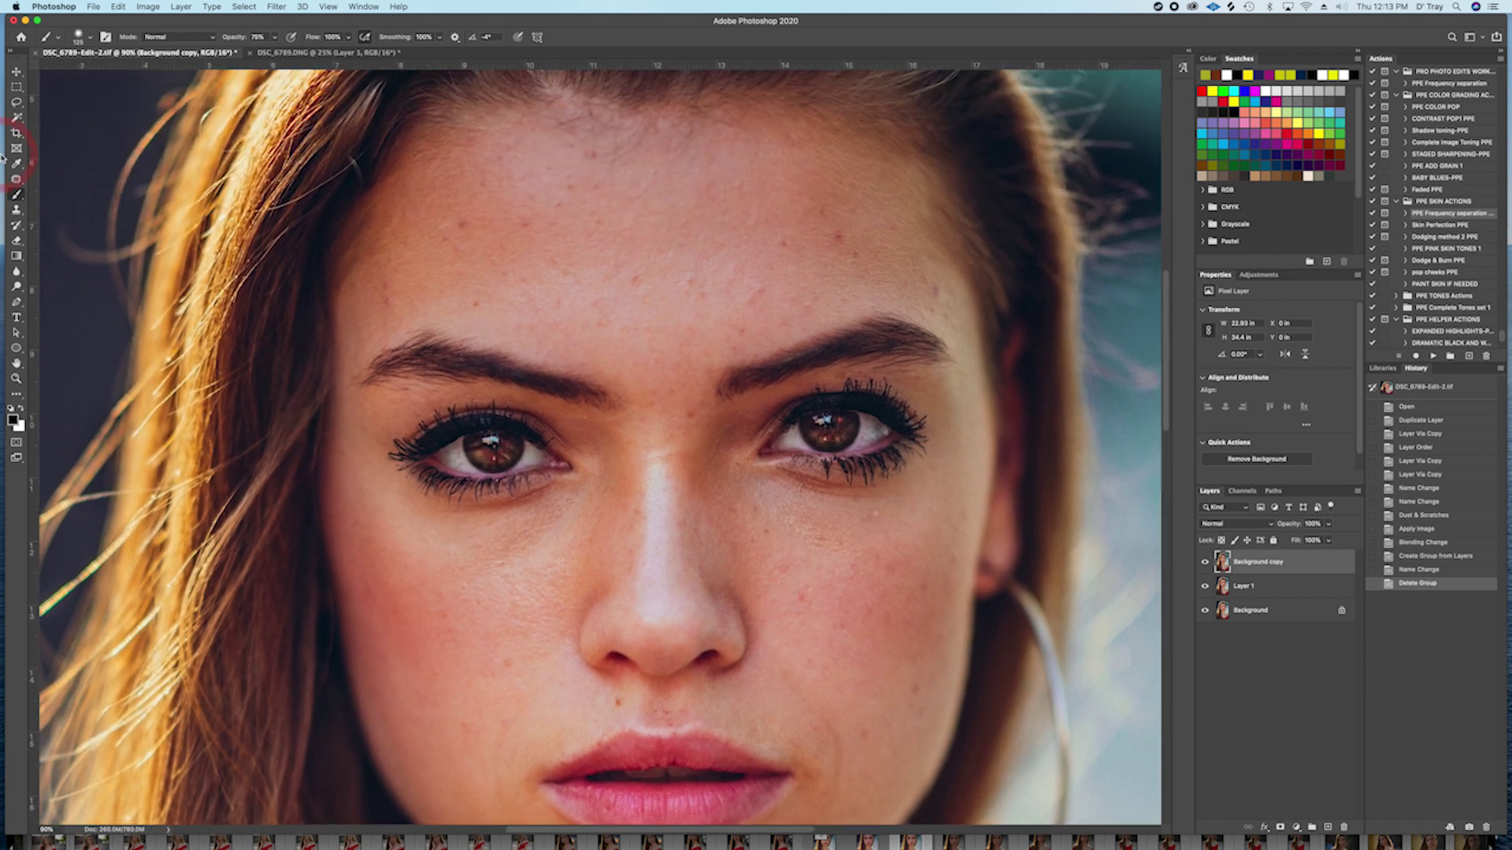
pyautogui.click(17, 180)
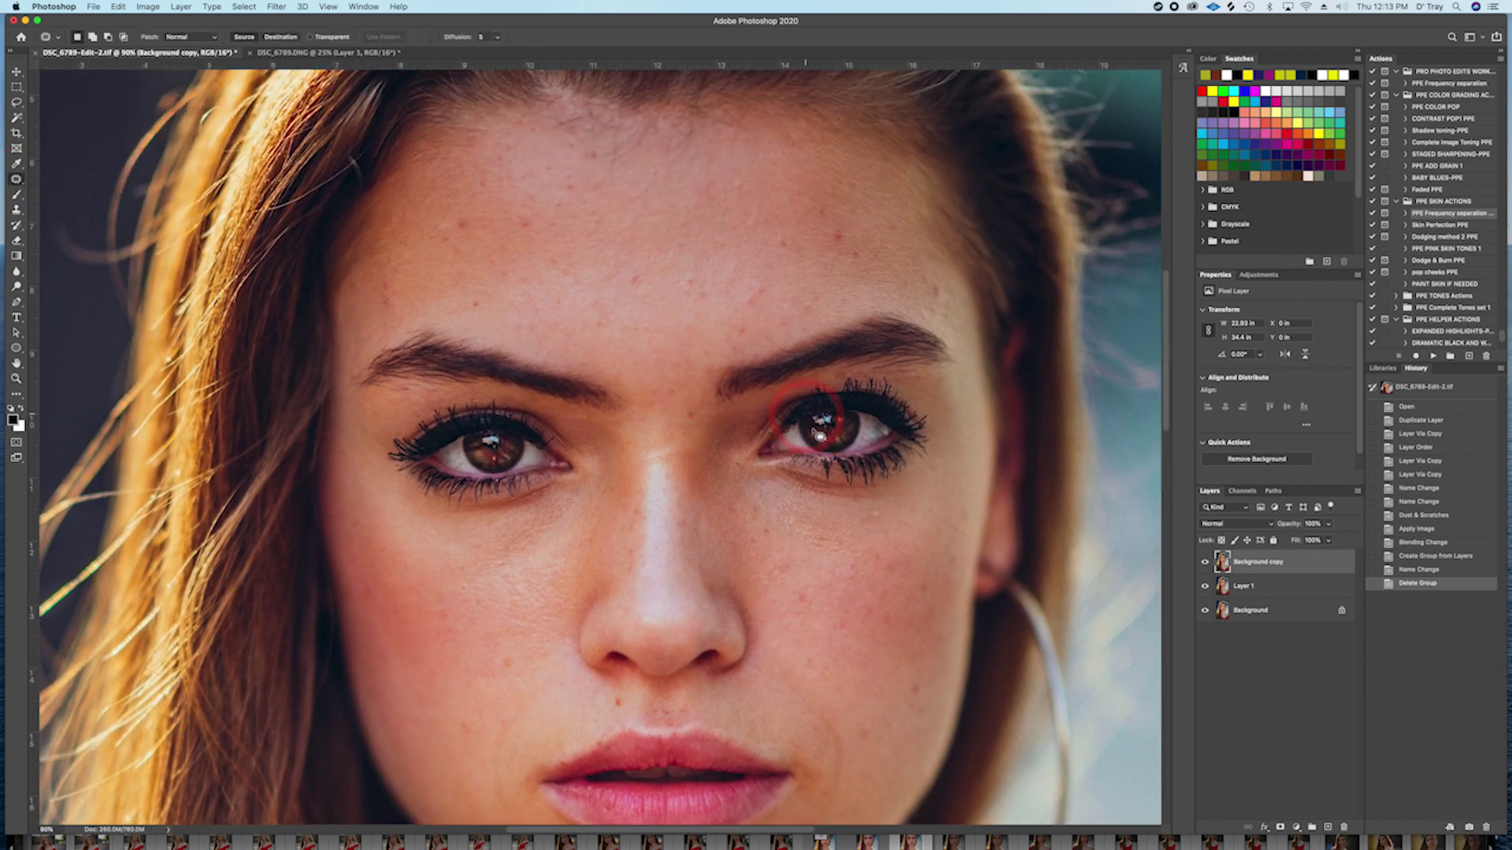
pyautogui.scroll(-3, 693, 308)
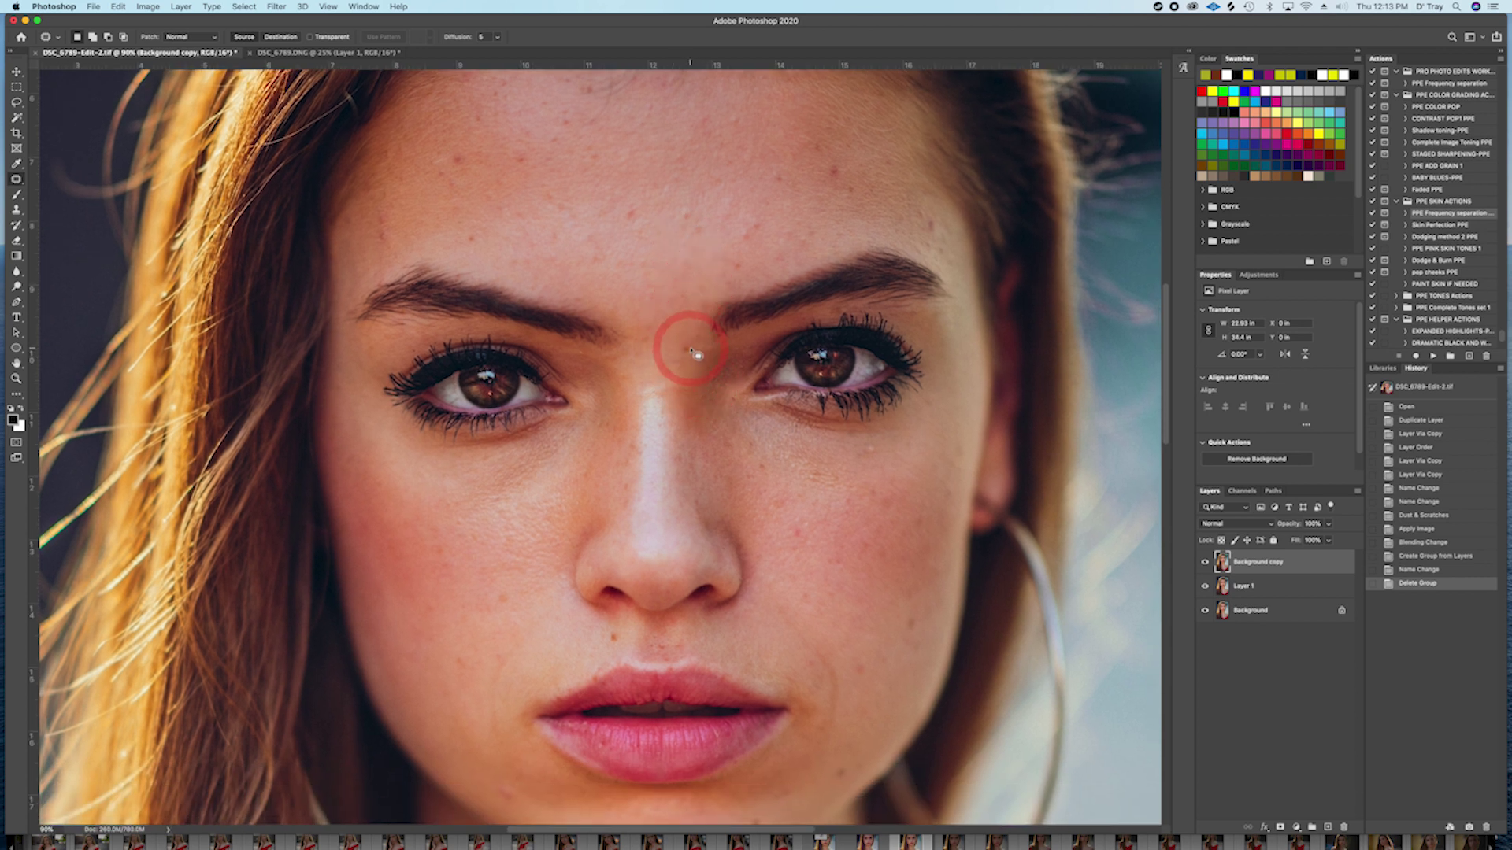
pyautogui.moveTo(697, 364); pyautogui.dragTo(694, 359)
pyautogui.moveTo(693, 352); pyautogui.dragTo(695, 326)
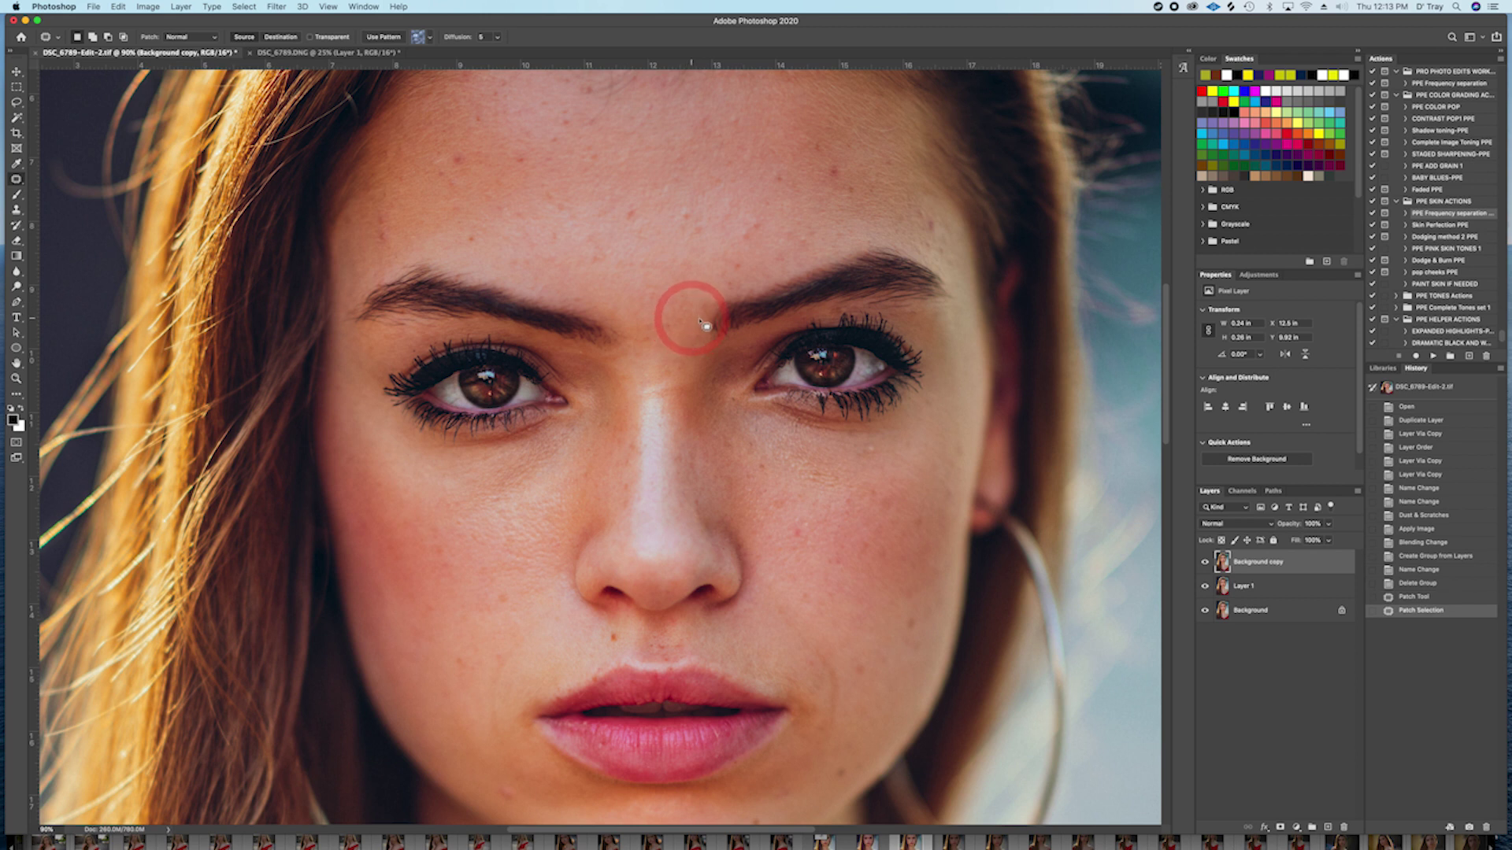
pyautogui.press('super+d')
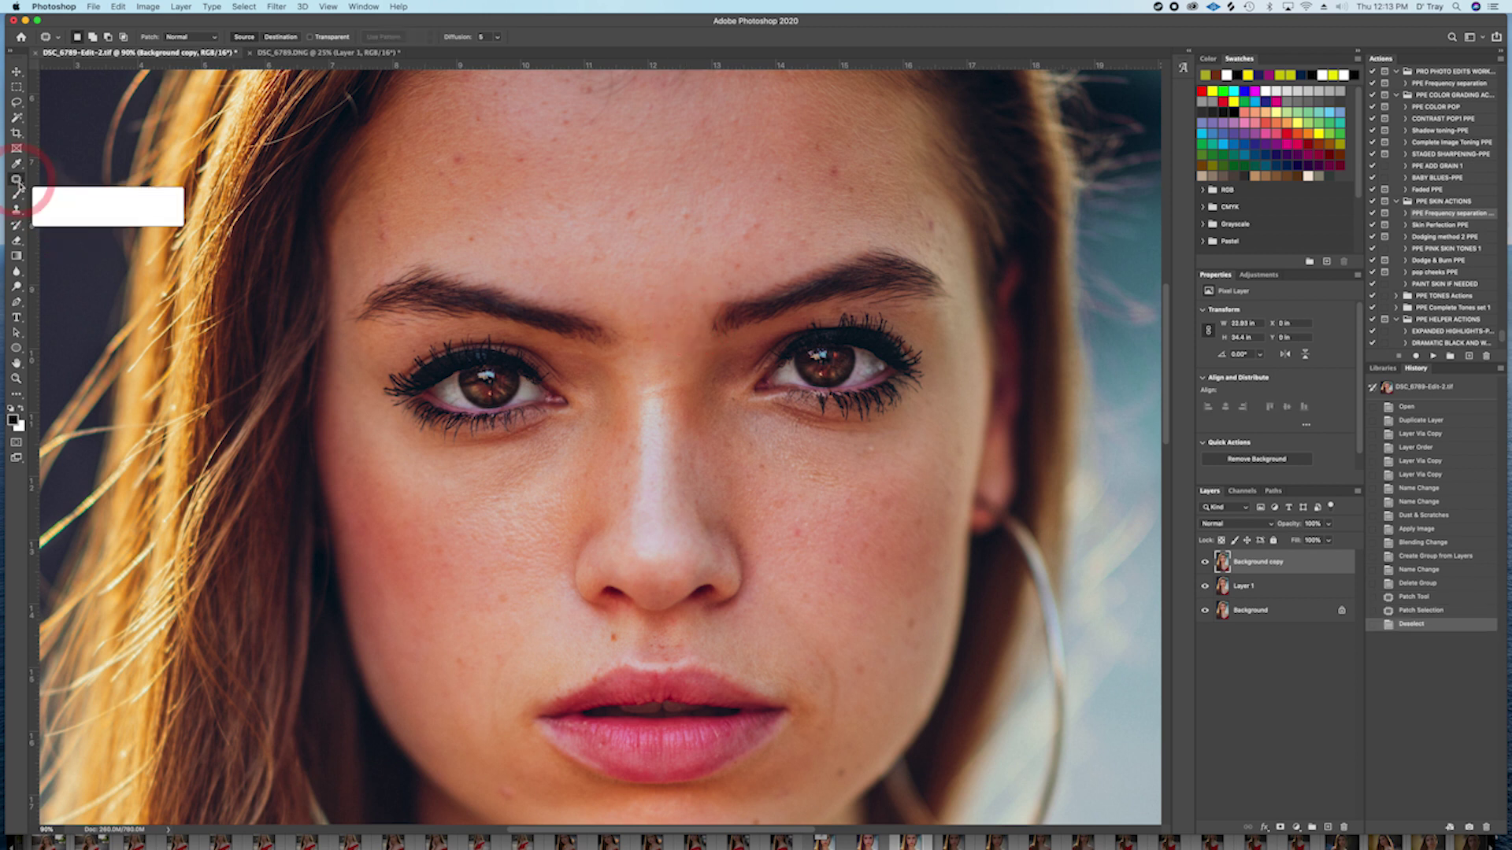
# Step: Patch the blemishes at the middle and upper right of the forehead, deselecting after each patch
pyautogui.moveTo(640, 211)
pyautogui.mouseDown()
pyautogui.moveTo(623, 210)
pyautogui.moveTo(637, 226)
pyautogui.moveTo(641, 192)
pyautogui.moveTo(703, 223)
pyautogui.moveTo(711, 190)
pyautogui.mouseUp()
pyautogui.press('super+d')
pyautogui.press('super+d')
pyautogui.moveTo(842, 179)
pyautogui.mouseDown()
pyautogui.moveTo(837, 152)
pyautogui.moveTo(840, 175)
pyautogui.moveTo(867, 149)
pyautogui.mouseUp()
pyautogui.press('super+d')
# Step: Patch the small spots near the temple above the right-hand eyebrow, deselecting after each one
pyautogui.moveTo(945, 238)
pyautogui.mouseDown()
pyautogui.moveTo(923, 222)
pyautogui.moveTo(935, 235)
pyautogui.mouseUp()
pyautogui.moveTo(932, 229)
pyautogui.mouseDown()
pyautogui.moveTo(901, 225)
pyautogui.moveTo(934, 230)
pyautogui.mouseUp()
pyautogui.press('super+d')
pyautogui.moveTo(930, 231)
pyautogui.mouseDown()
pyautogui.moveTo(904, 235)
pyautogui.moveTo(931, 224)
pyautogui.moveTo(928, 208)
pyautogui.mouseUp()
pyautogui.press('super+d')
pyautogui.moveTo(923, 214); pyautogui.dragTo(897, 204)
pyautogui.press('super+d')
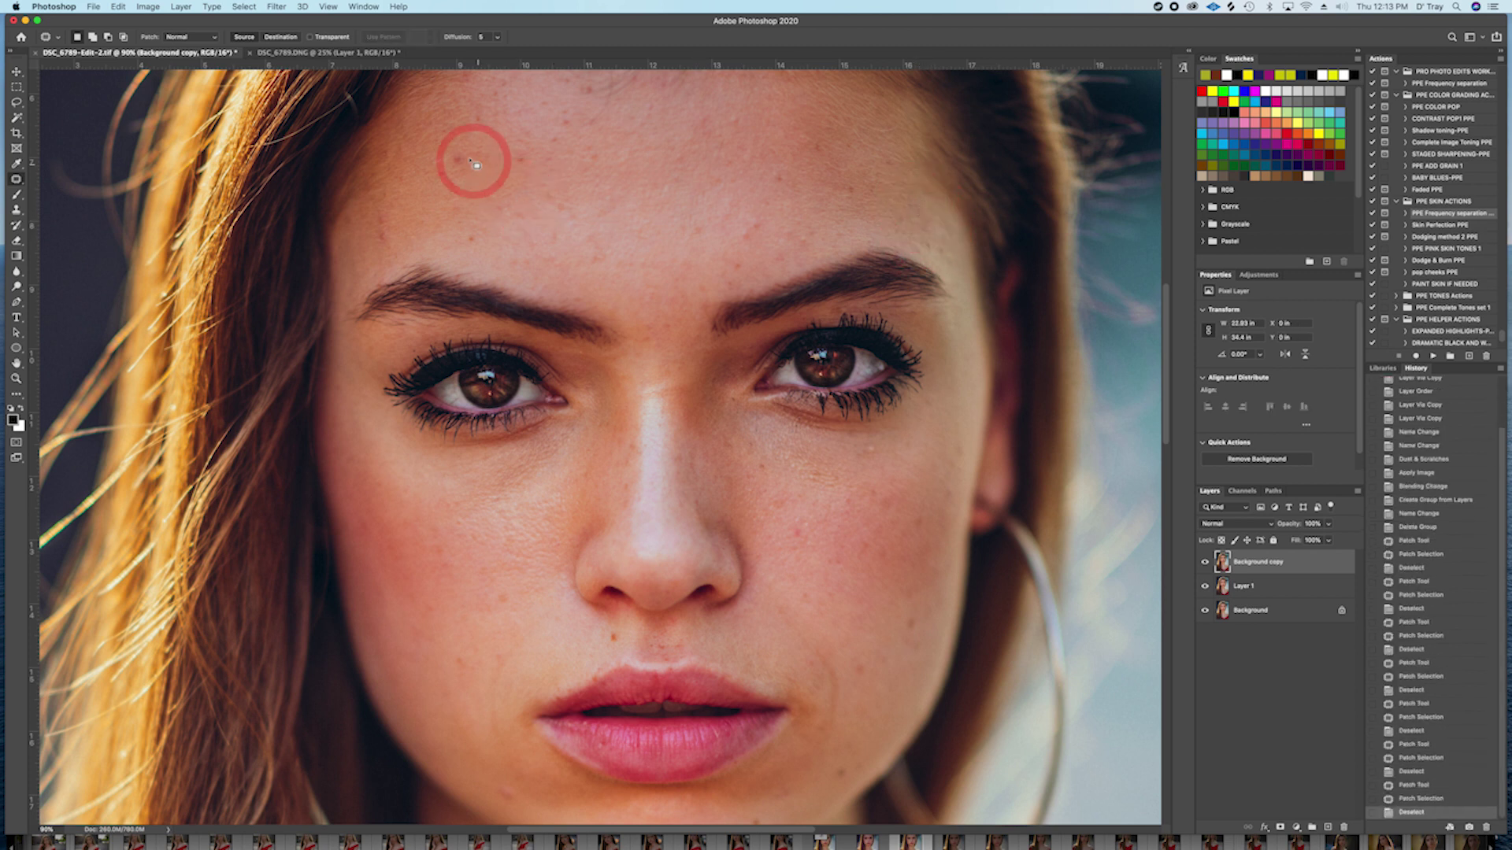
# Step: Patch the blemishes on the left side of the forehead and just above the inner end of the left-hand eyebrow
pyautogui.moveTo(466, 157)
pyautogui.mouseDown()
pyautogui.moveTo(451, 152)
pyautogui.moveTo(463, 153)
pyautogui.mouseUp()
pyautogui.moveTo(456, 156); pyautogui.dragTo(508, 152)
pyautogui.press('super+d')
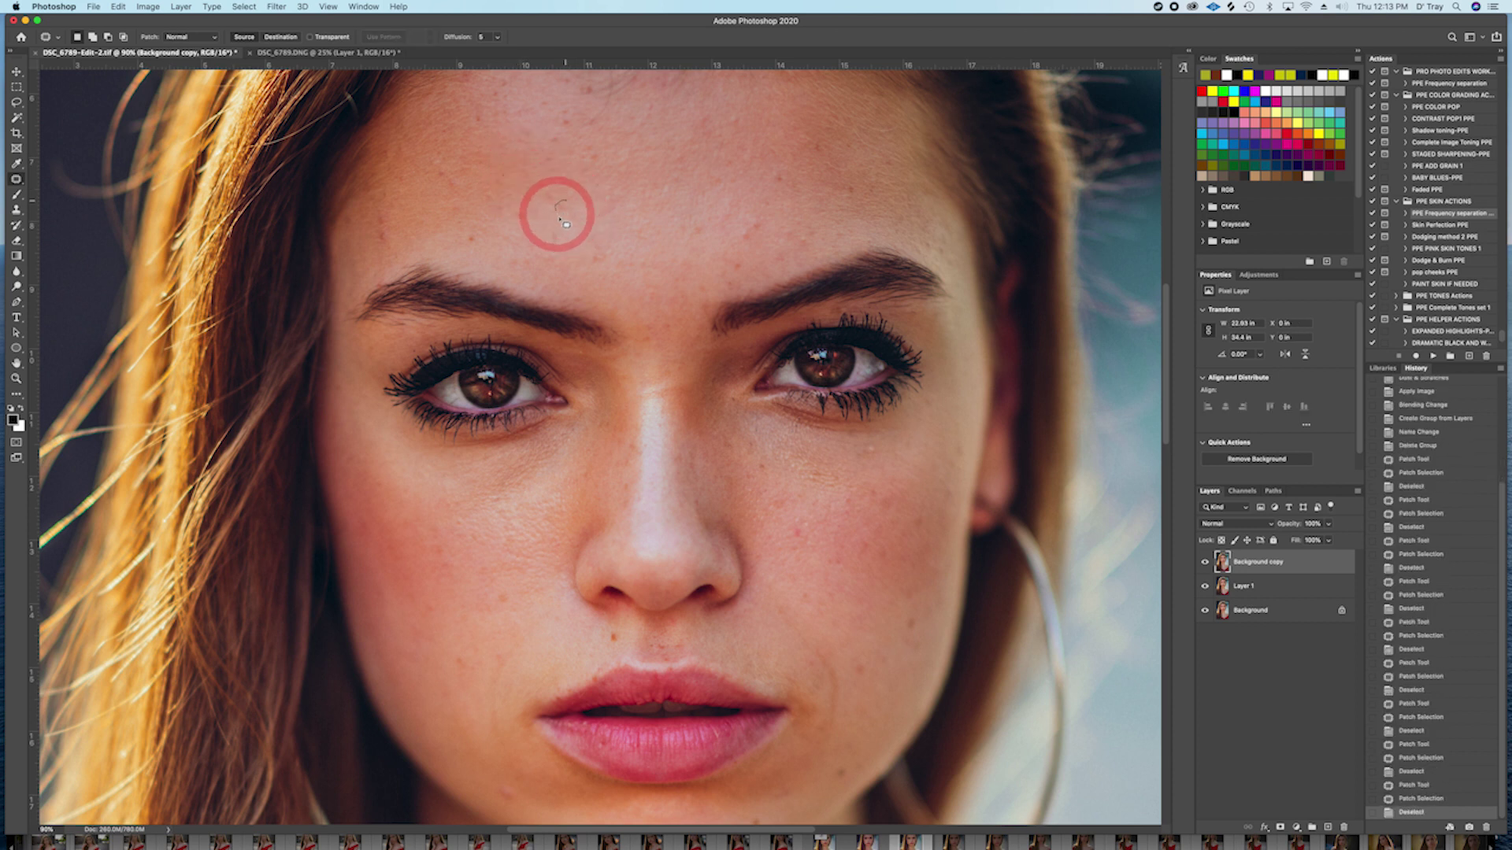
pyautogui.moveTo(603, 247)
pyautogui.mouseDown()
pyautogui.moveTo(600, 271)
pyautogui.moveTo(605, 250)
pyautogui.mouseUp()
pyautogui.moveTo(602, 258); pyautogui.dragTo(608, 276)
pyautogui.press('super+d')
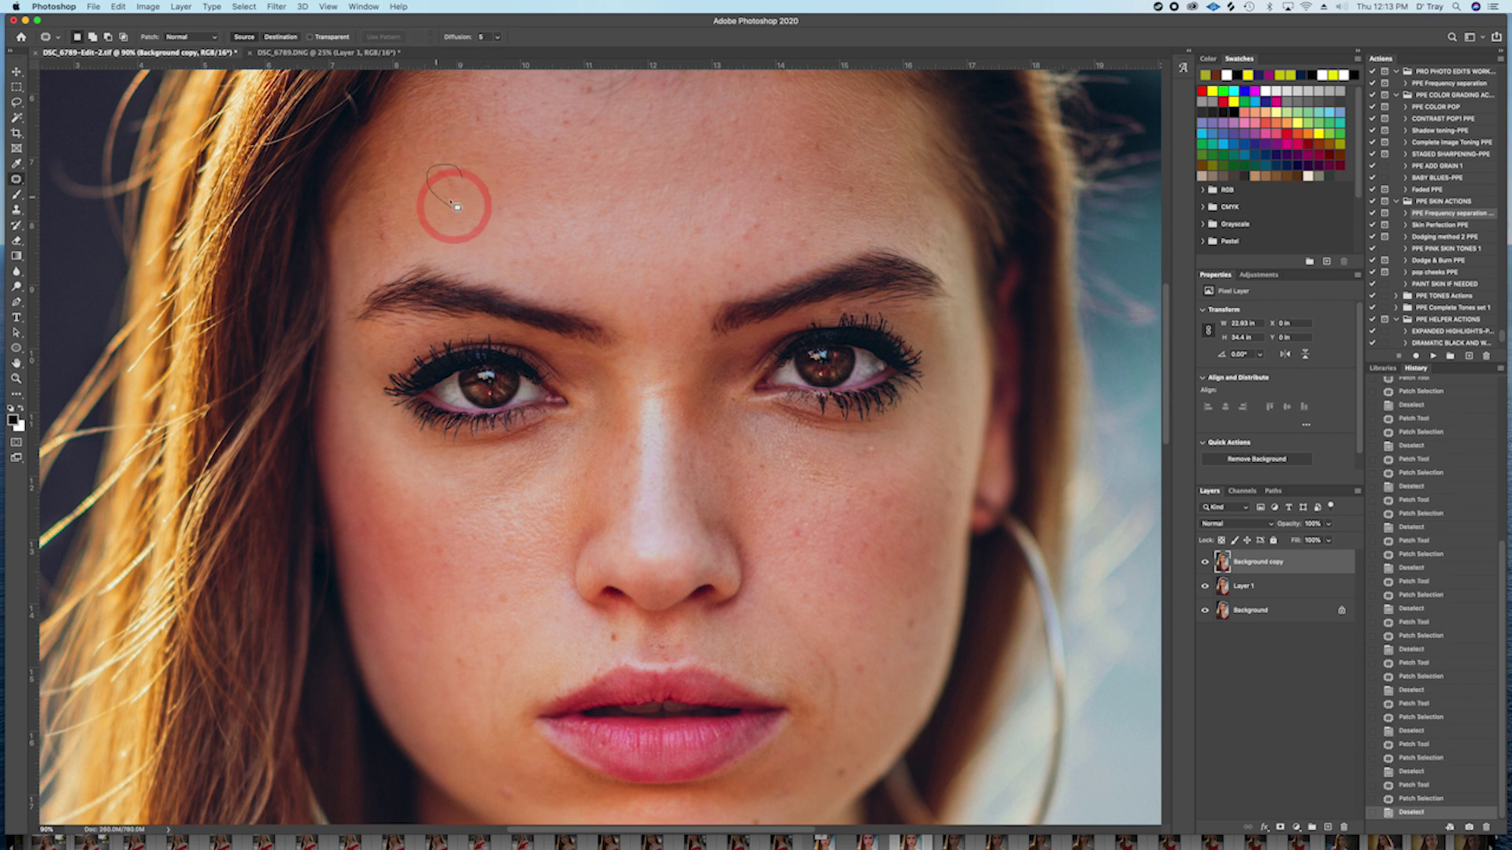
pyautogui.moveTo(370, 216)
pyautogui.mouseDown()
pyautogui.moveTo(378, 251)
pyautogui.moveTo(412, 236)
pyautogui.mouseUp()
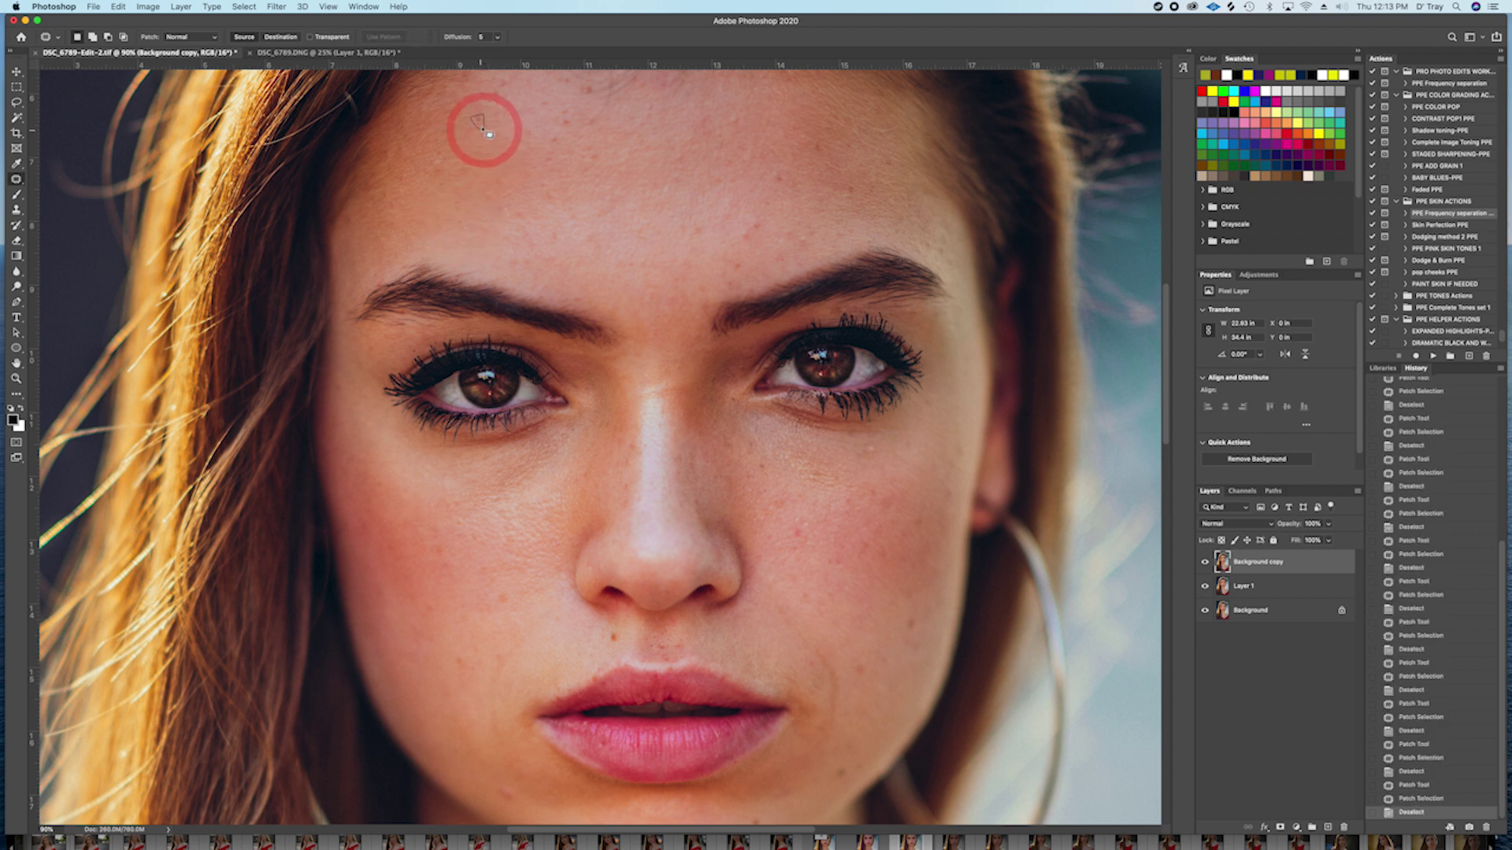
# Step: Patch the remaining spots across the upper middle and right side of the forehead and clear the selection
pyautogui.moveTo(584, 148)
pyautogui.mouseDown()
pyautogui.moveTo(608, 180)
pyautogui.moveTo(602, 148)
pyautogui.mouseUp()
pyautogui.moveTo(595, 166)
pyautogui.mouseDown()
pyautogui.moveTo(617, 161)
pyautogui.moveTo(640, 188)
pyautogui.mouseUp()
pyautogui.press('super+d')
pyautogui.moveTo(762, 218)
pyautogui.mouseDown()
pyautogui.moveTo(740, 244)
pyautogui.moveTo(783, 196)
pyautogui.moveTo(817, 254)
pyautogui.moveTo(823, 226)
pyautogui.moveTo(786, 219)
pyautogui.moveTo(810, 237)
pyautogui.moveTo(803, 226)
pyautogui.mouseUp()
pyautogui.press('super+d')
pyautogui.press('super+d')
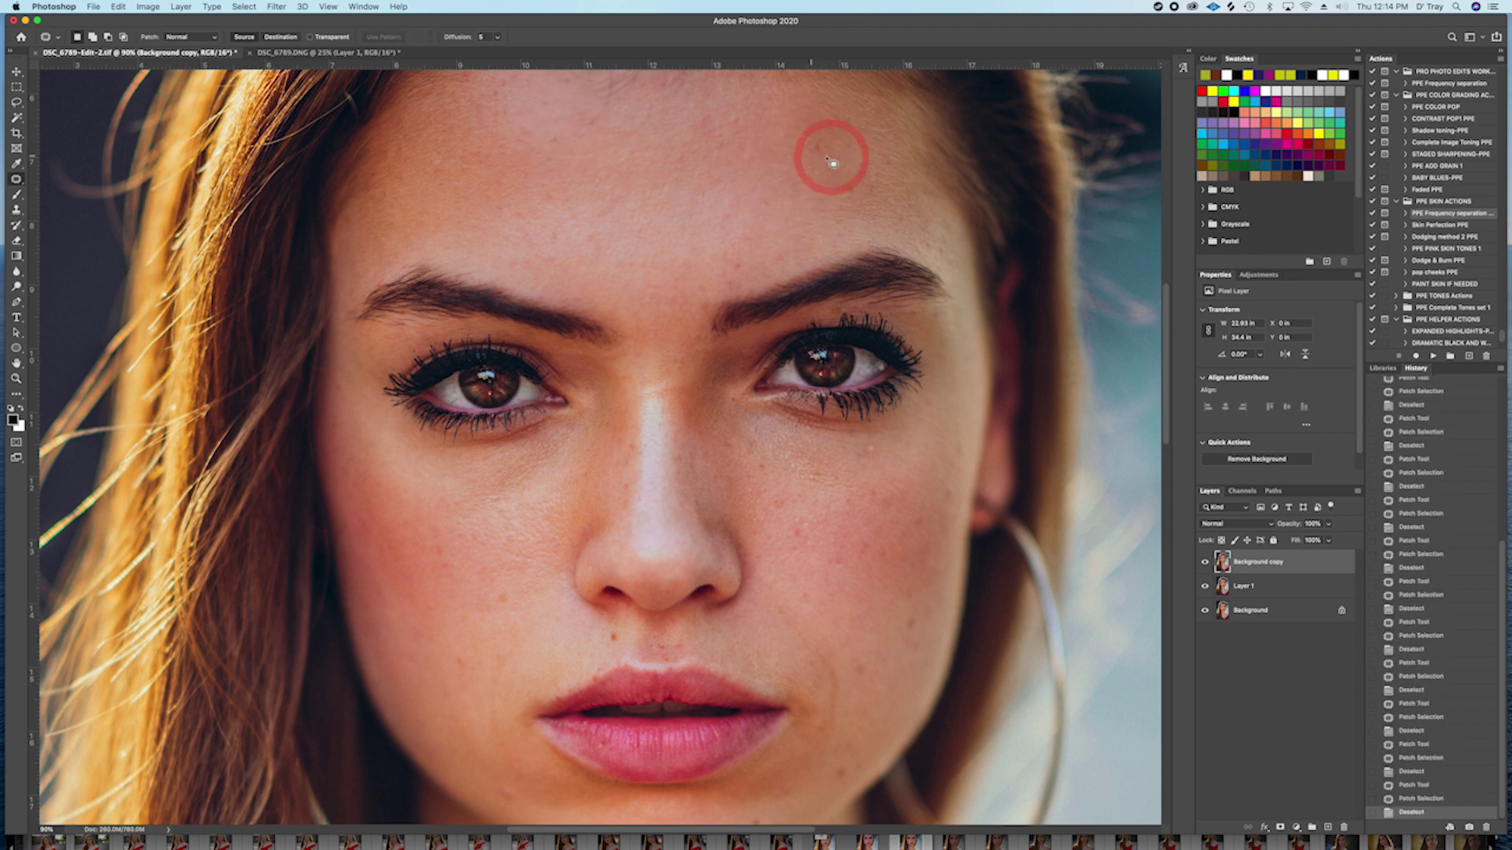
pyautogui.moveTo(851, 181); pyautogui.dragTo(883, 193)
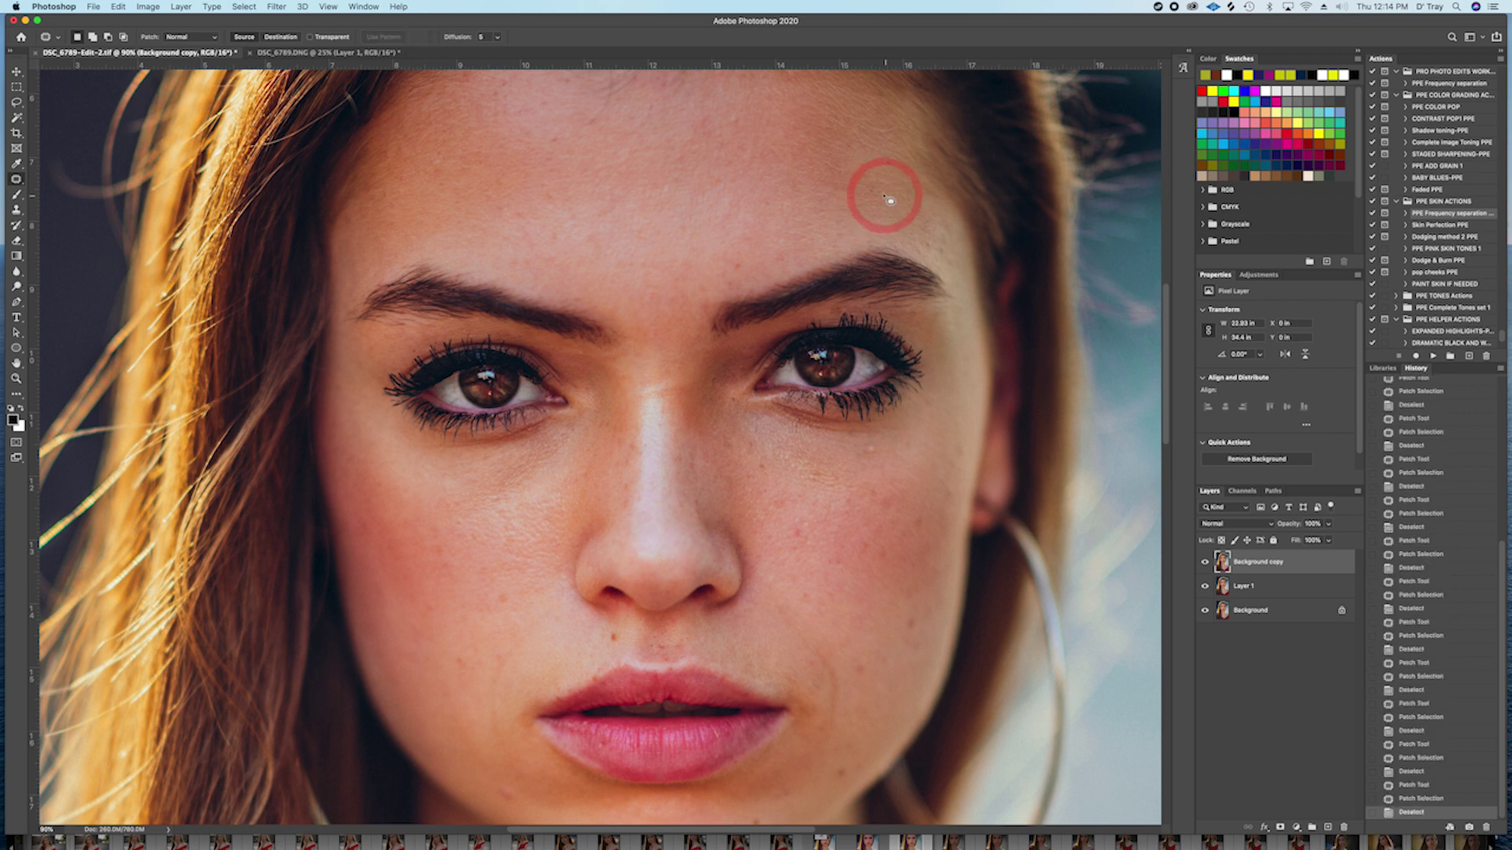
pyautogui.hotkey('ctrl', 'd')
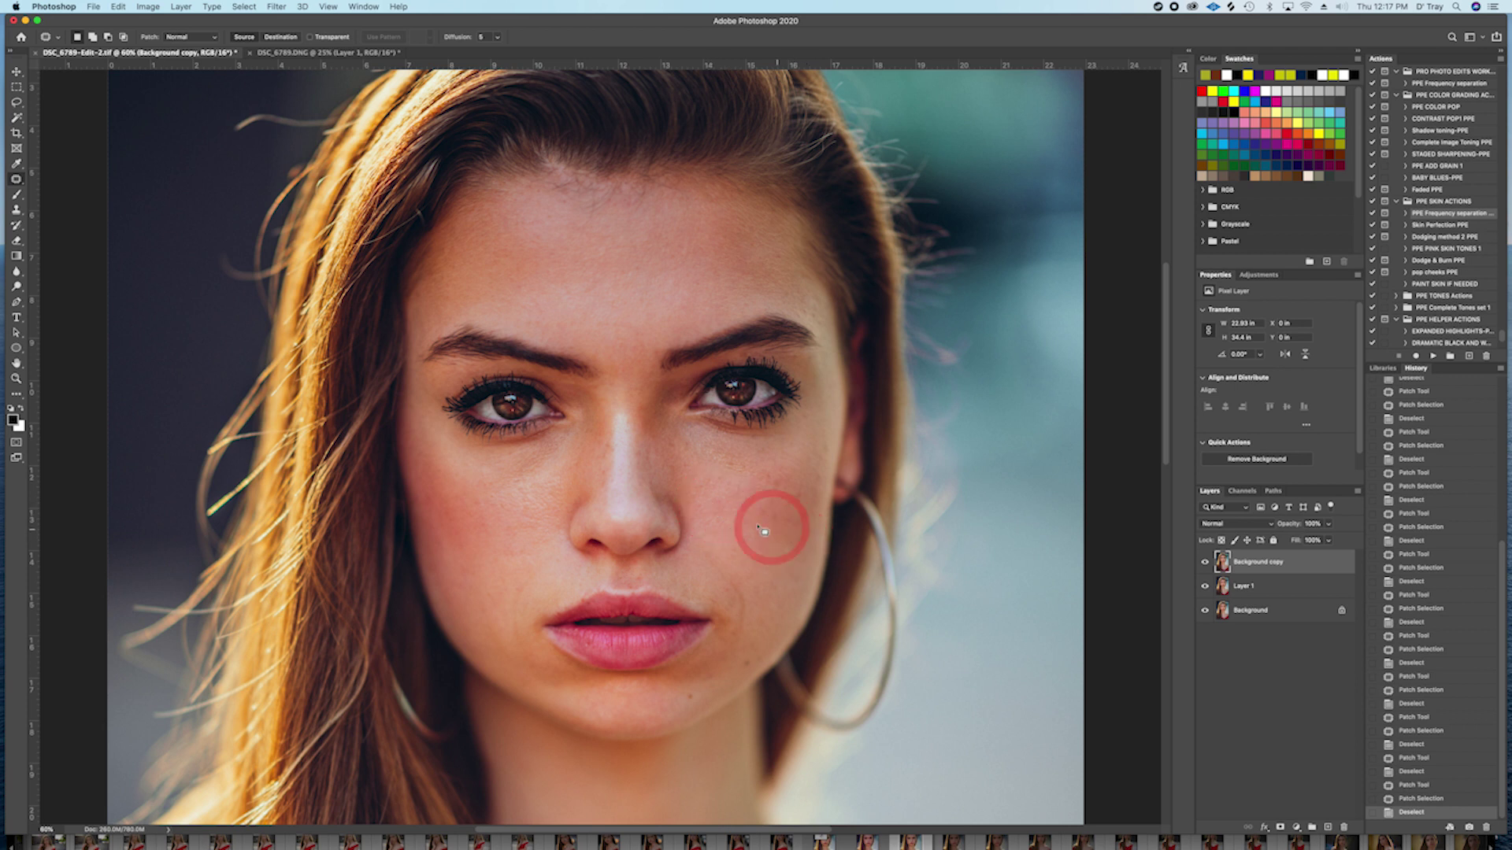
# Step: Toggle the Background copy layer's visibility to compare the patched skin with the unretouched version
pyautogui.click(1205, 564)
pyautogui.click(1205, 564)
pyautogui.click(1205, 564)
pyautogui.click(1204, 563)
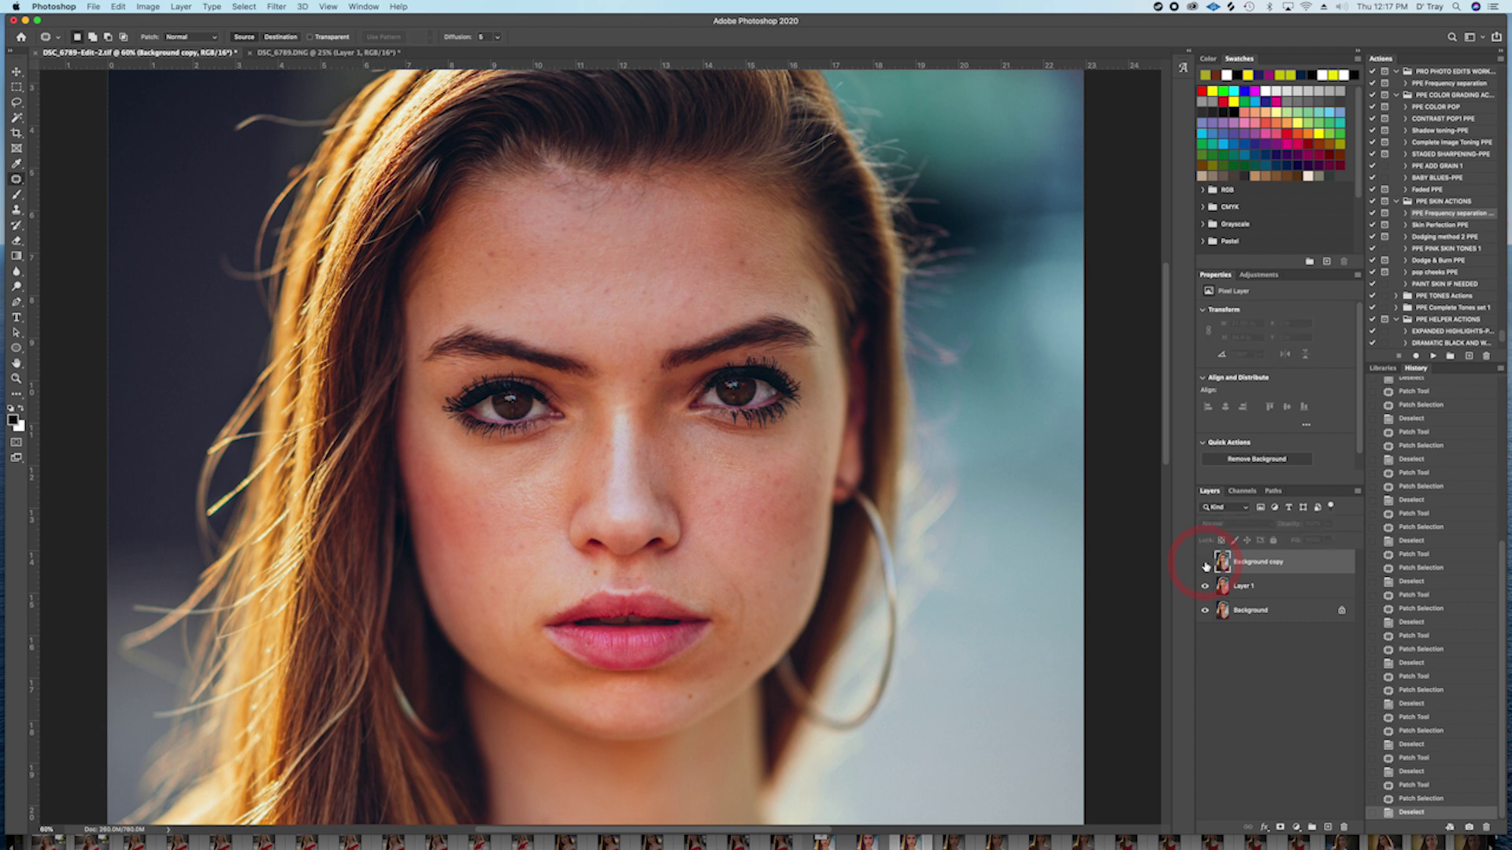
pyautogui.click(1205, 564)
pyautogui.click(1205, 564)
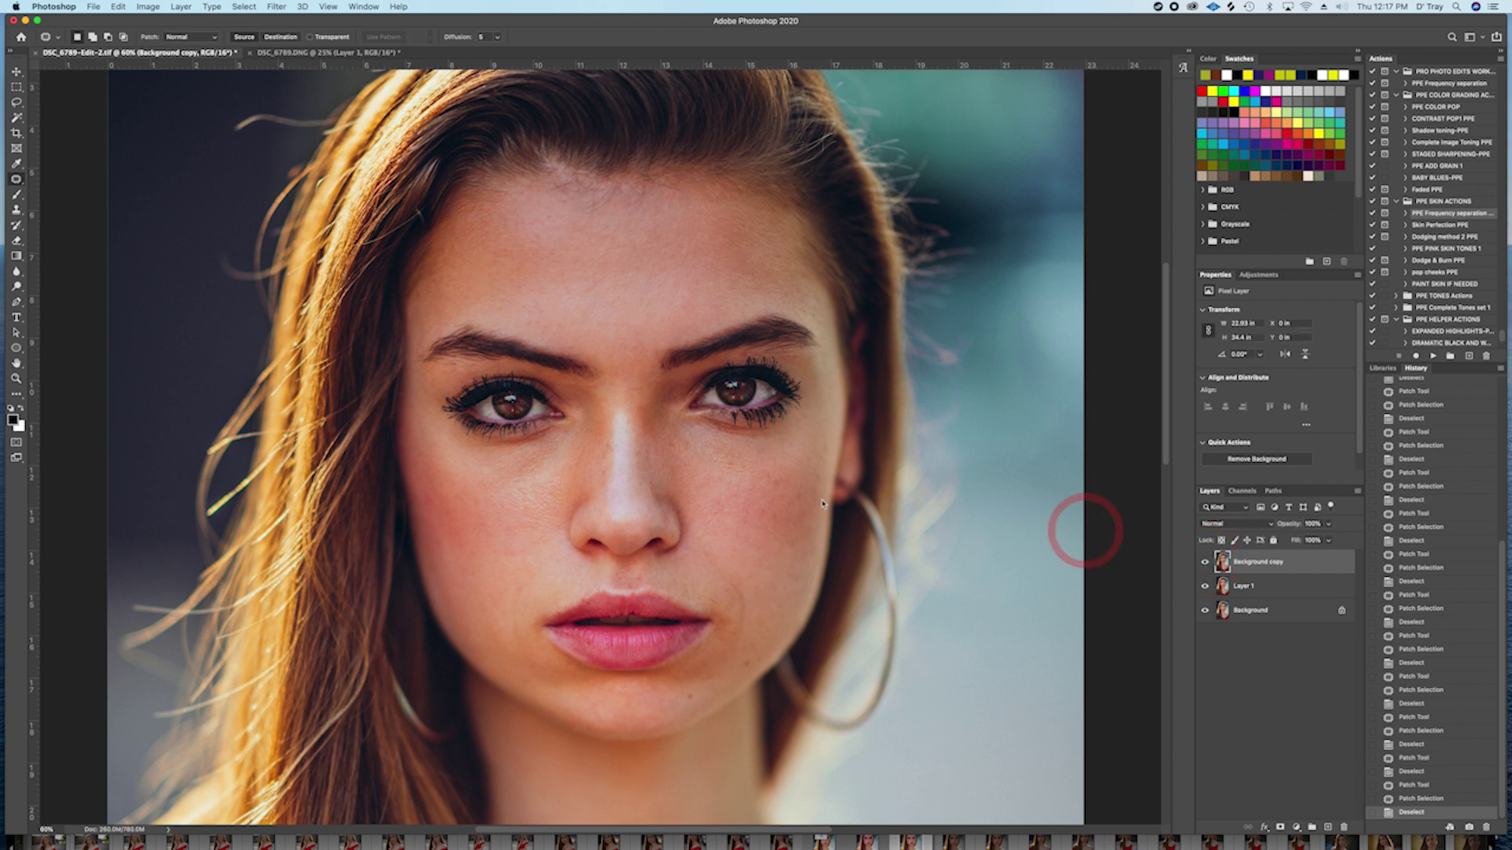
# Step: Duplicate the Background copy layer and patch the smile lines and cheek skin on both sides of the mouth
pyautogui.scroll(-3, 674, 464)
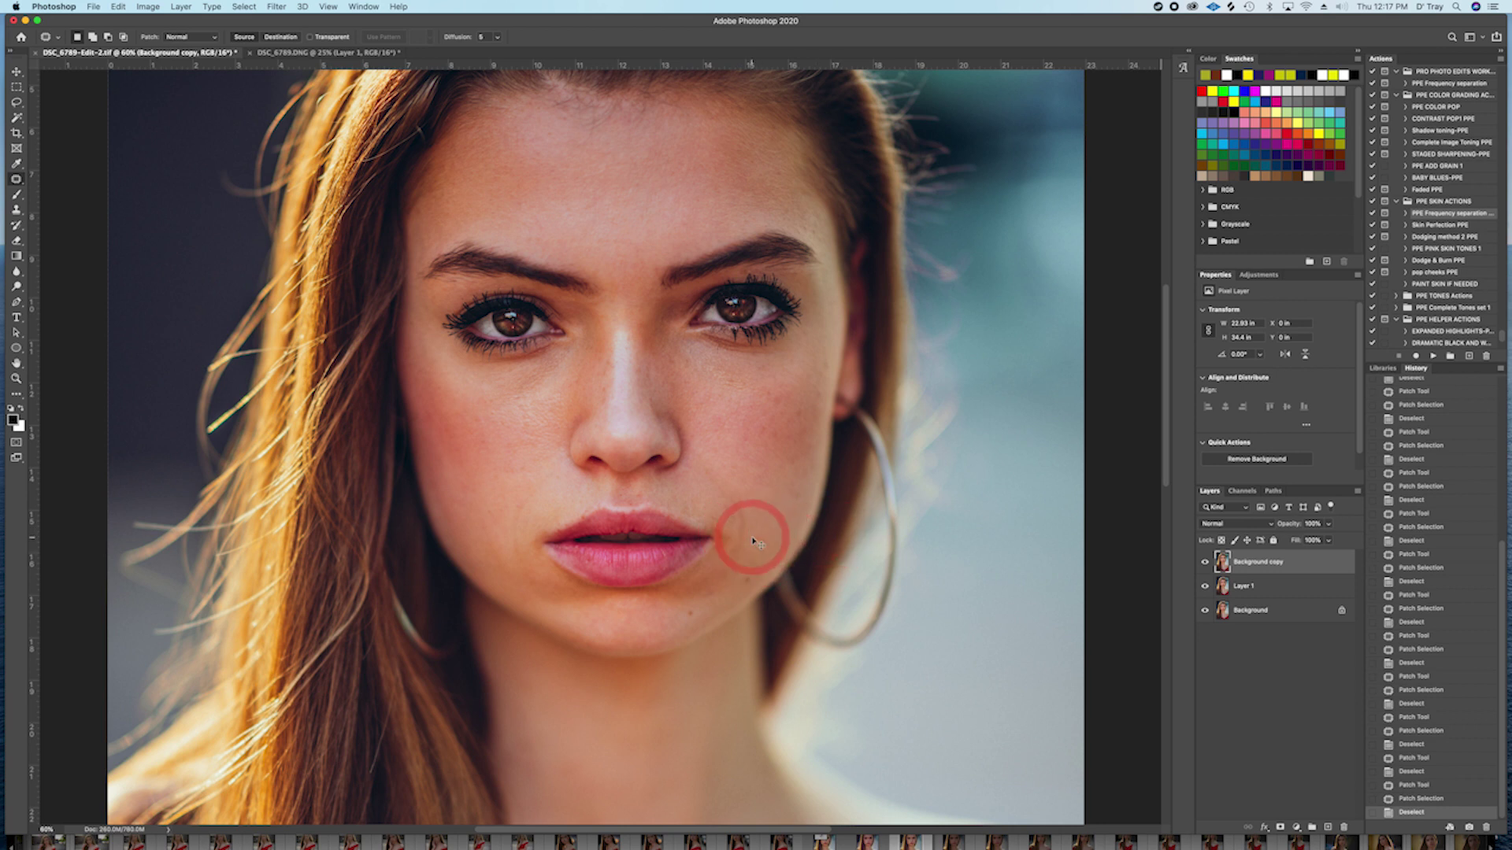
pyautogui.press('super+j')
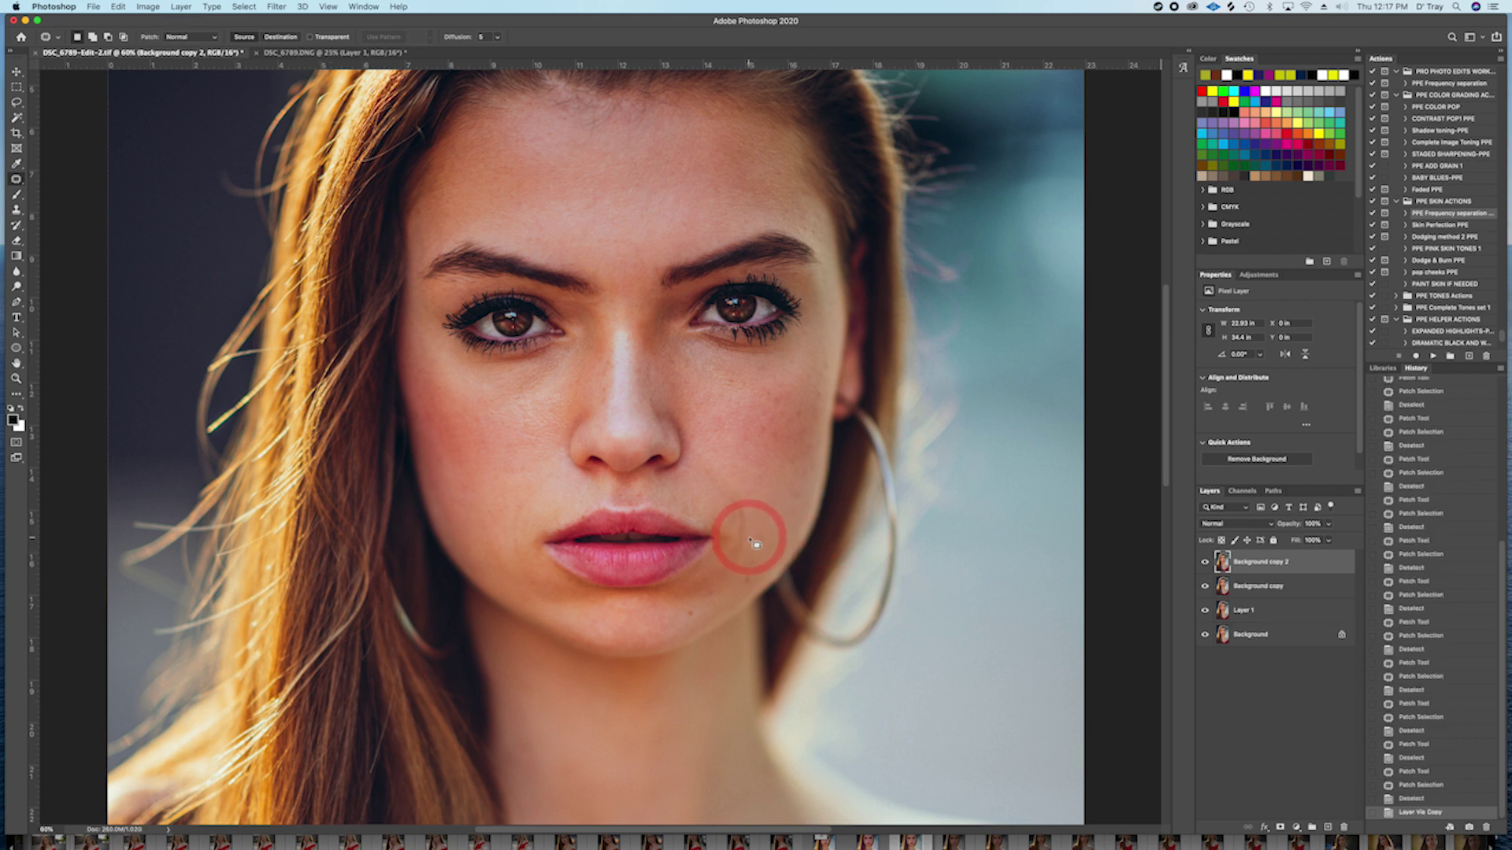
pyautogui.moveTo(731, 494)
pyautogui.mouseDown()
pyautogui.moveTo(737, 553)
pyautogui.moveTo(783, 516)
pyautogui.mouseUp()
pyautogui.press('super+d')
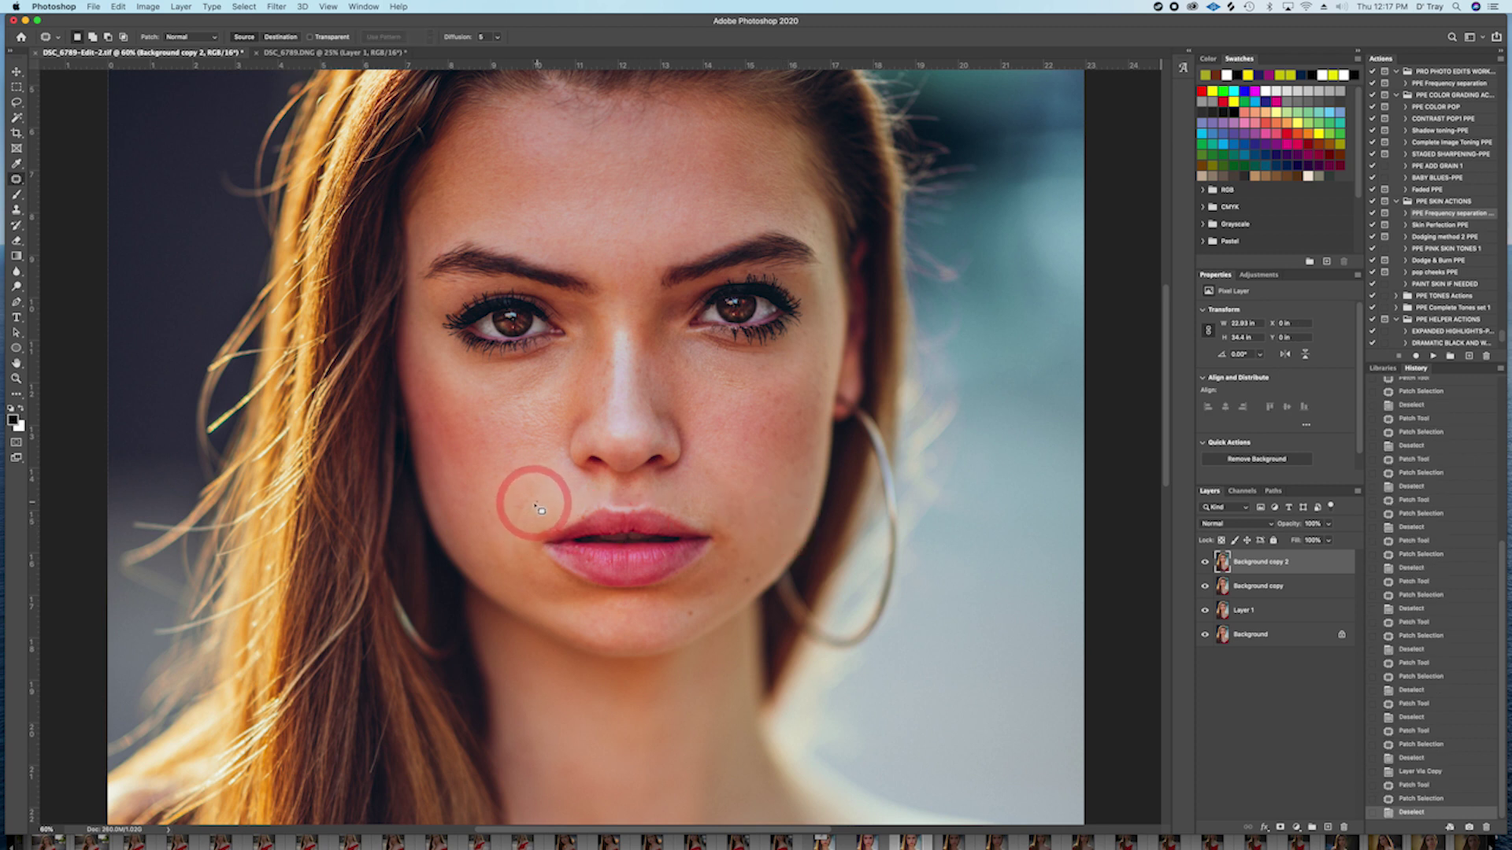
pyautogui.moveTo(535, 505)
pyautogui.mouseDown()
pyautogui.moveTo(524, 563)
pyautogui.moveTo(507, 500)
pyautogui.mouseUp()
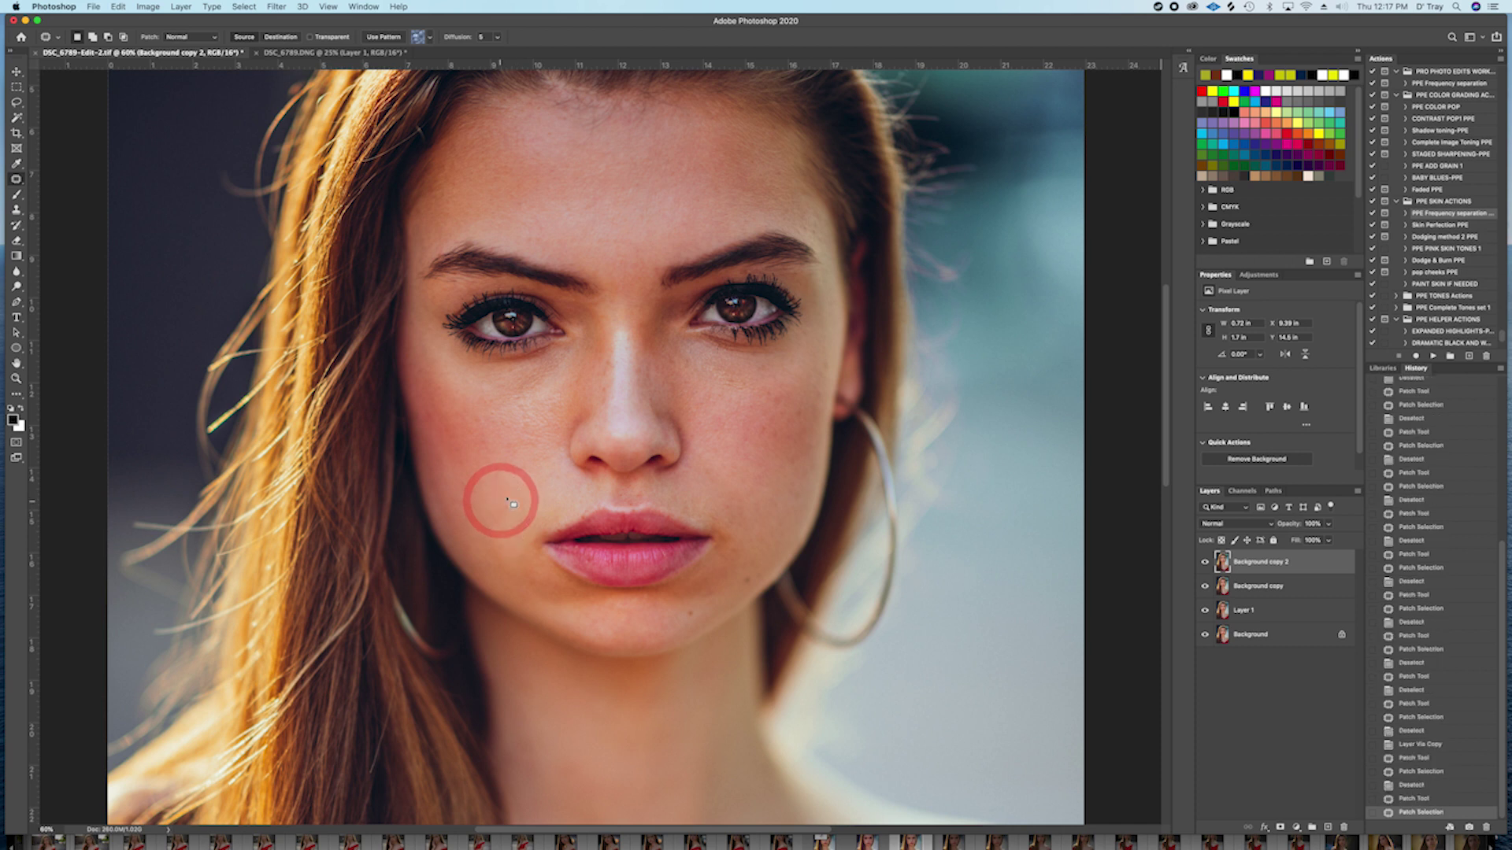
pyautogui.press('super+d')
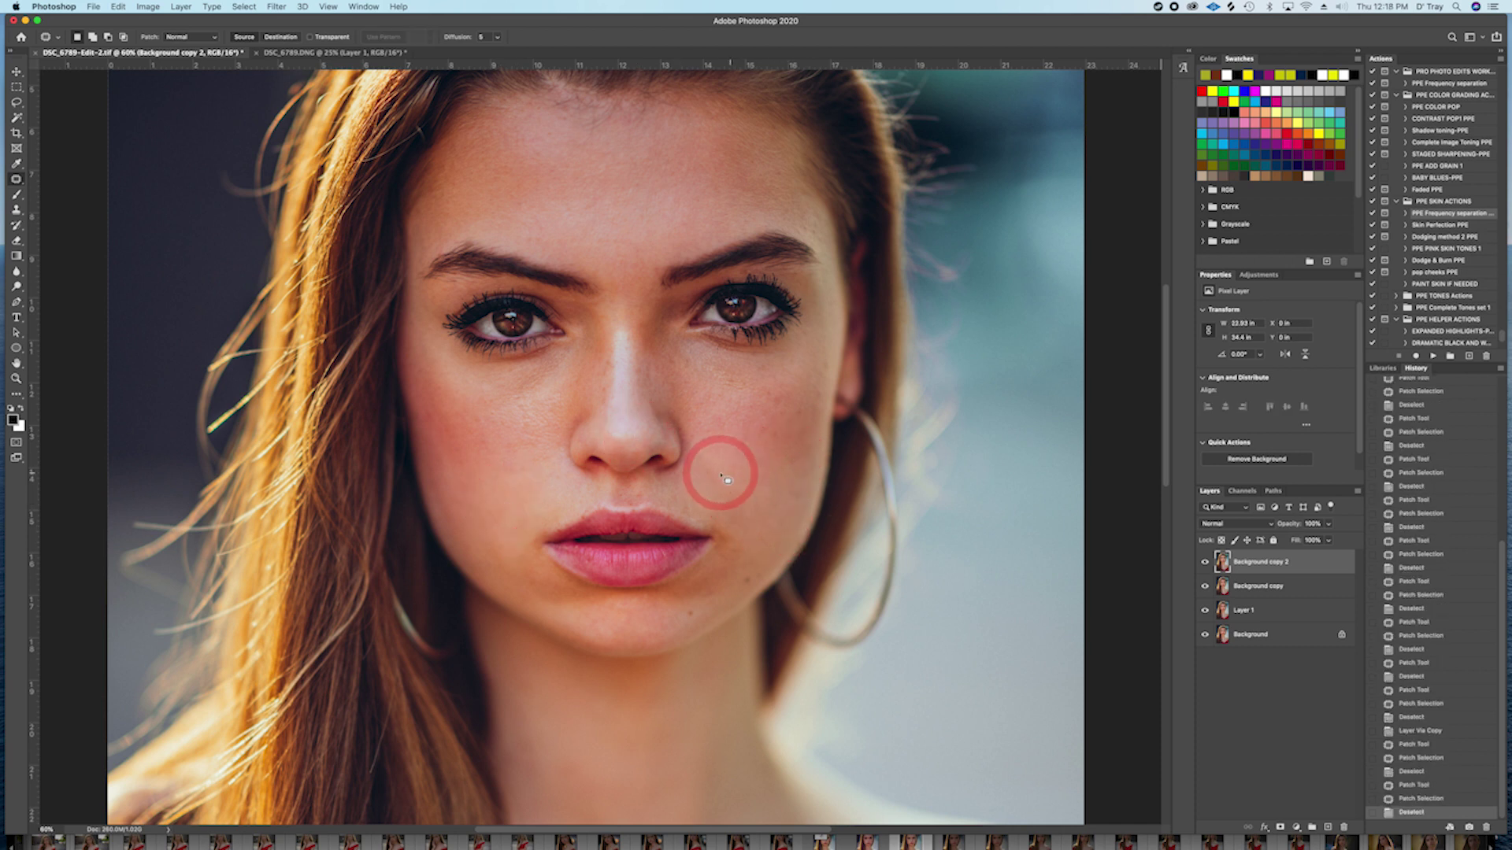
pyautogui.moveTo(720, 475); pyautogui.dragTo(746, 481)
pyautogui.press('super+d')
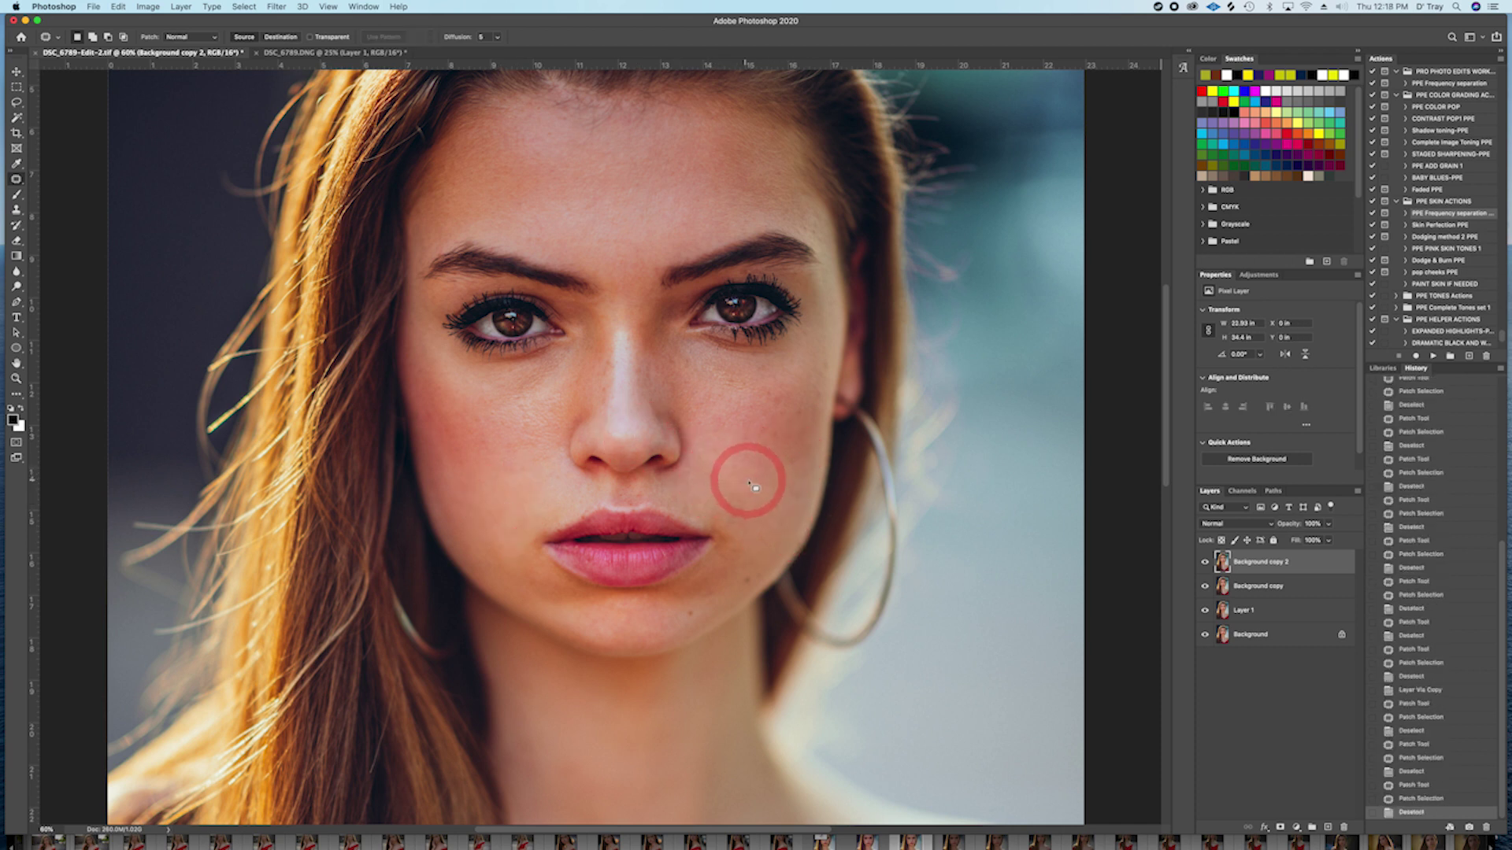
pyautogui.click(1205, 564)
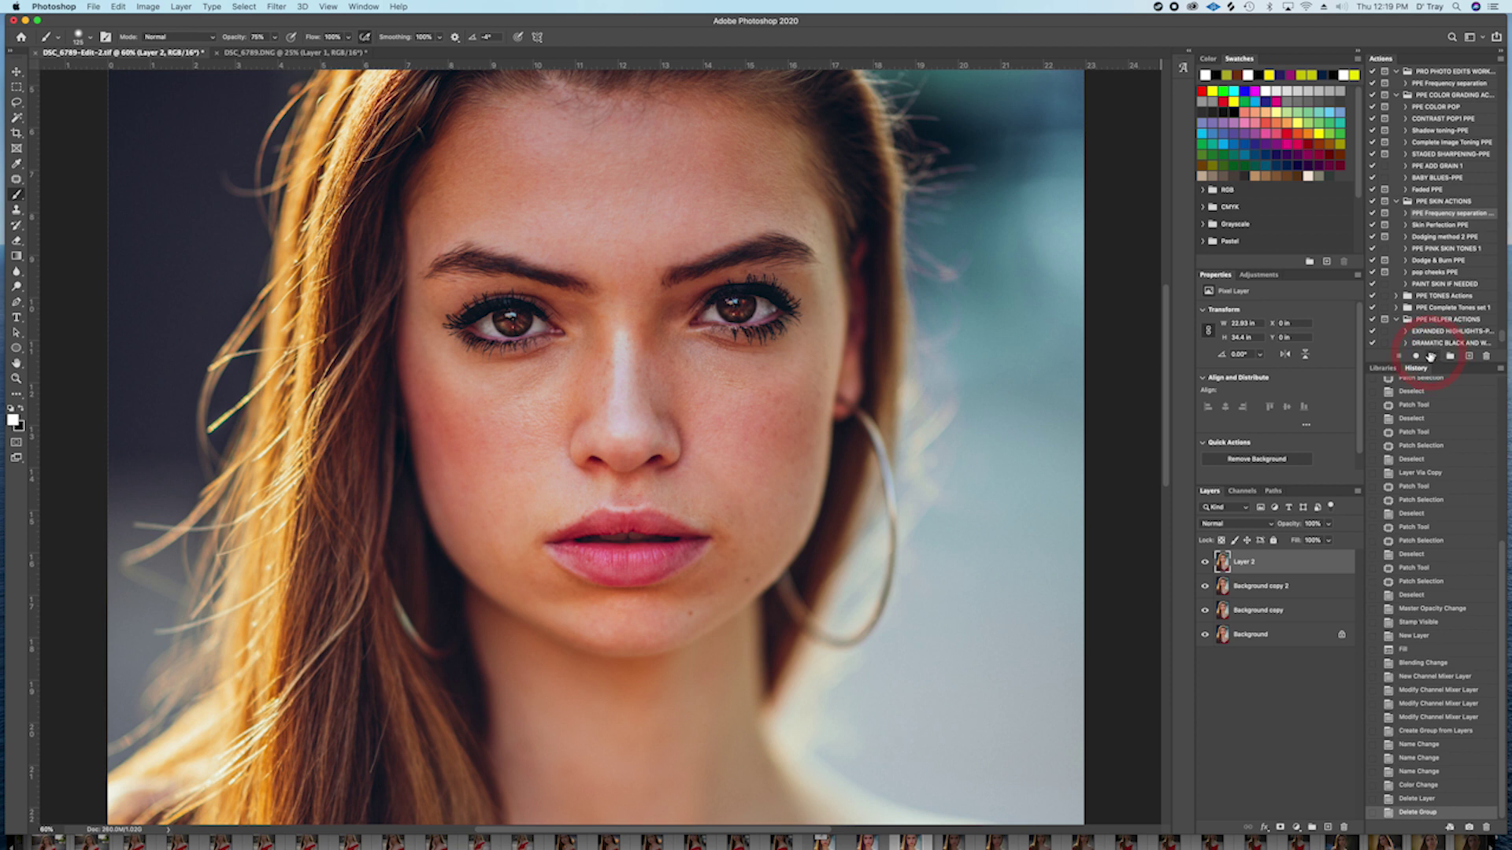
# Step: Run the PPE Frequency separation action and apply its Dust & Scratches filter to the Lower Frequency layer
pyautogui.click(1429, 356)
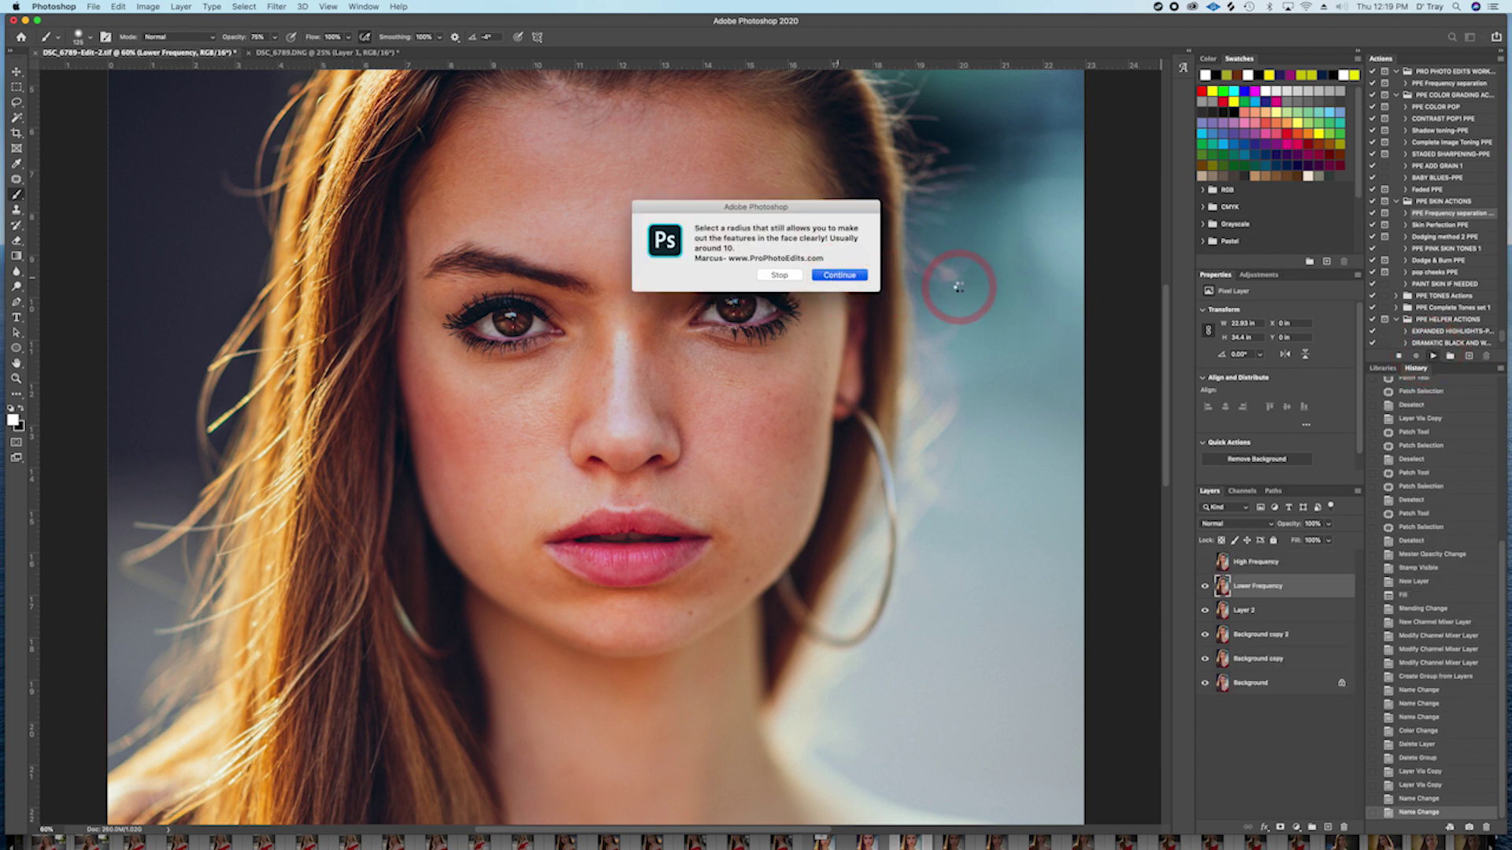
pyautogui.press('Return')
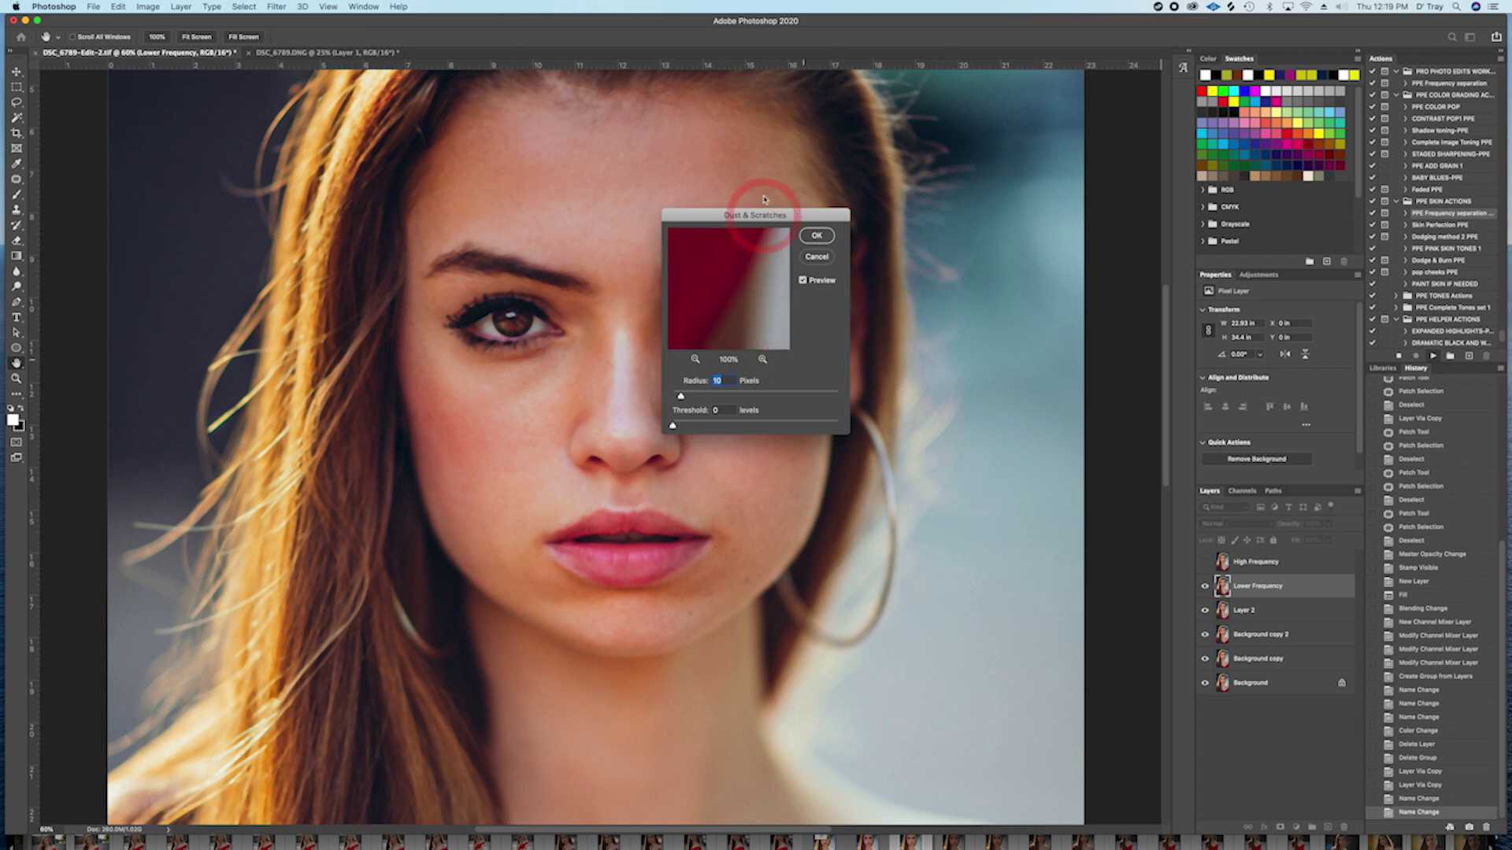
pyautogui.moveTo(766, 215); pyautogui.dragTo(1028, 199)
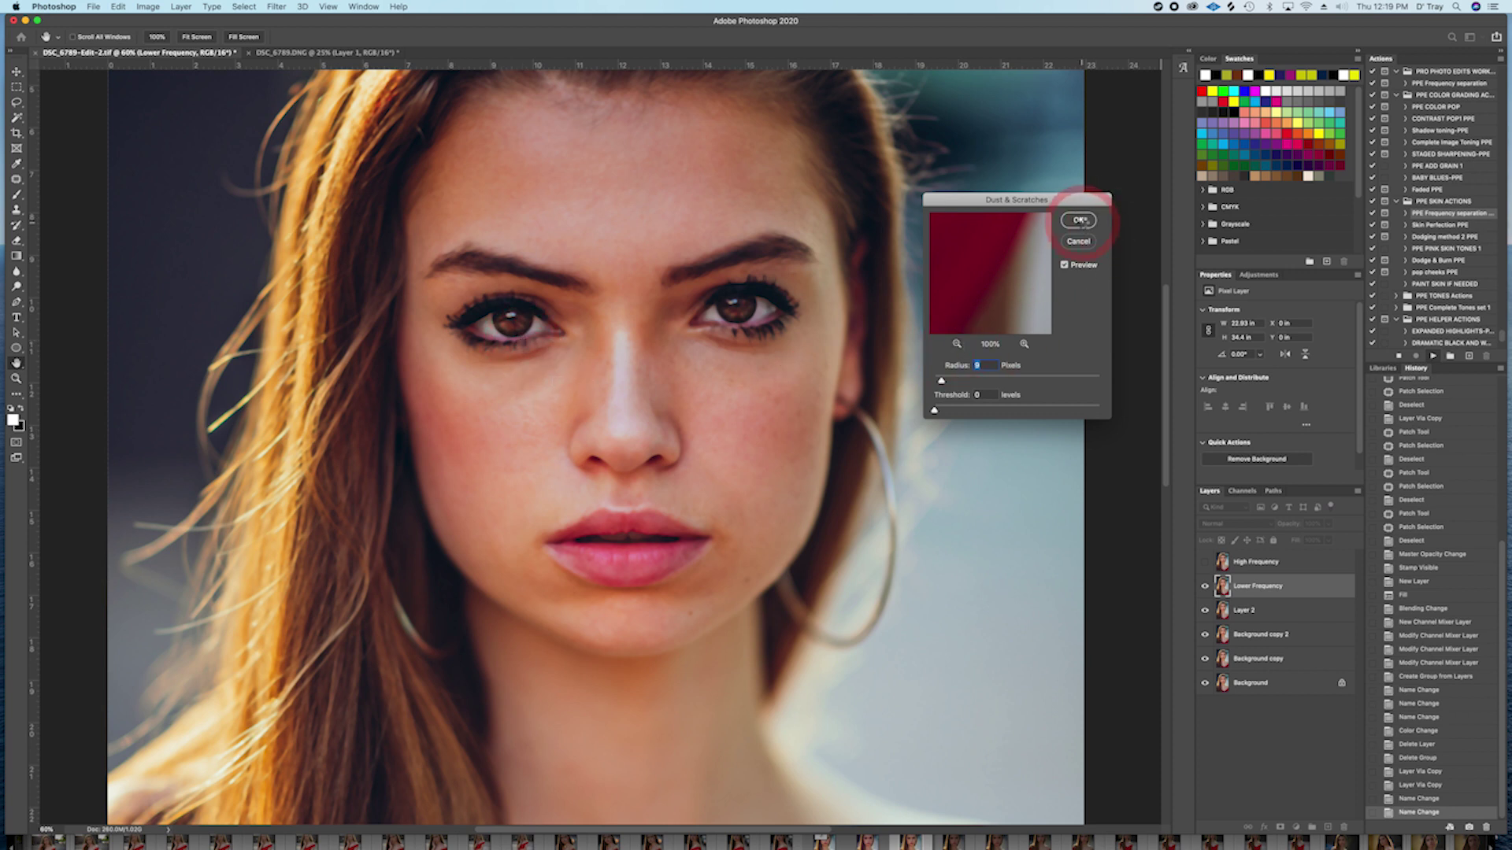
pyautogui.click(1079, 221)
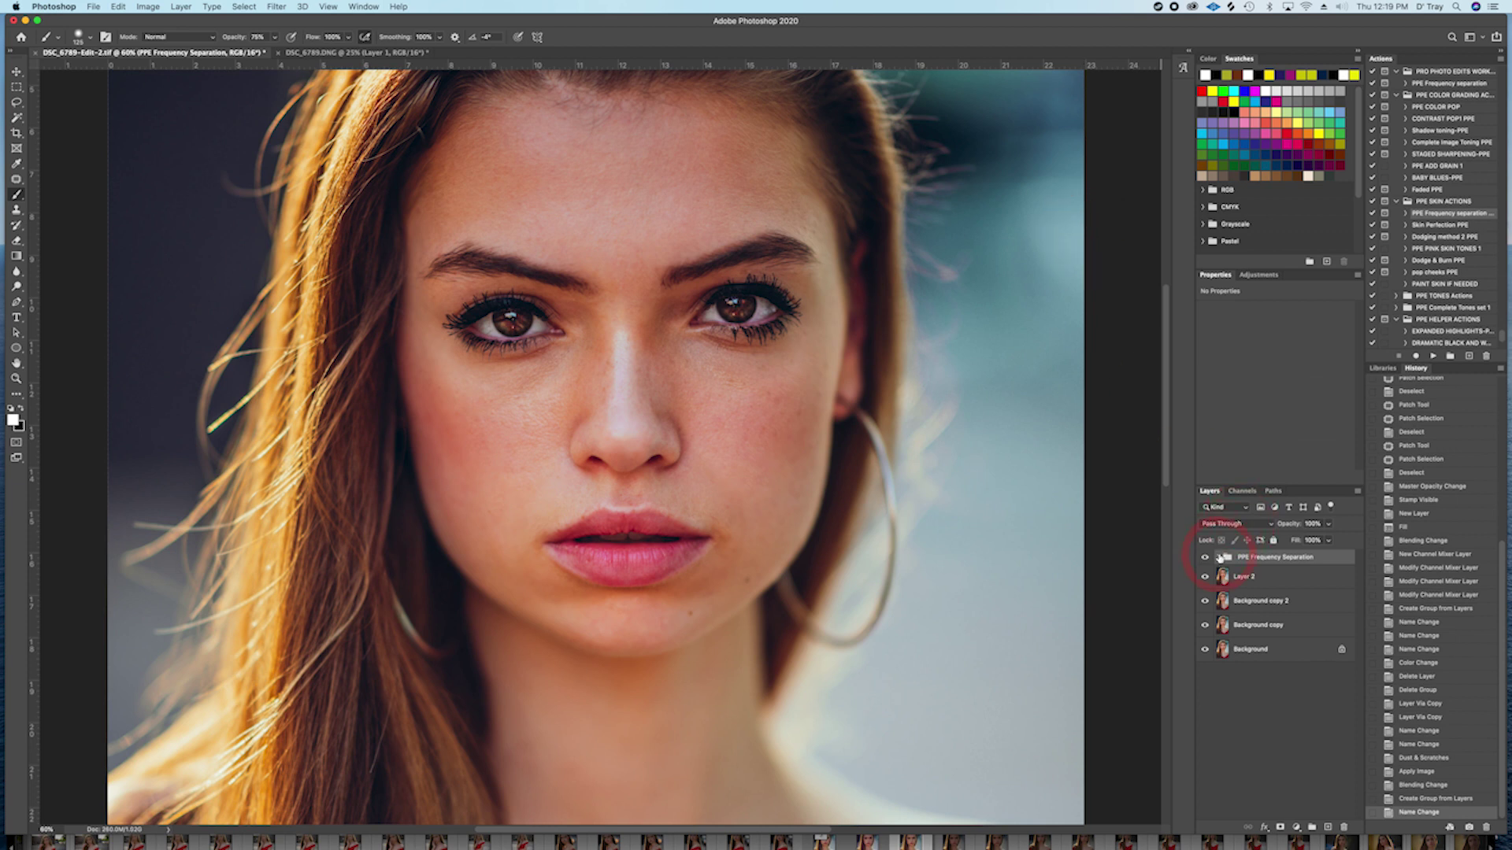
# Step: Lasso the forehead skin down to the eyebrows on the Lower Frequency layer of the PPE Frequency Separation group
pyautogui.click(1219, 557)
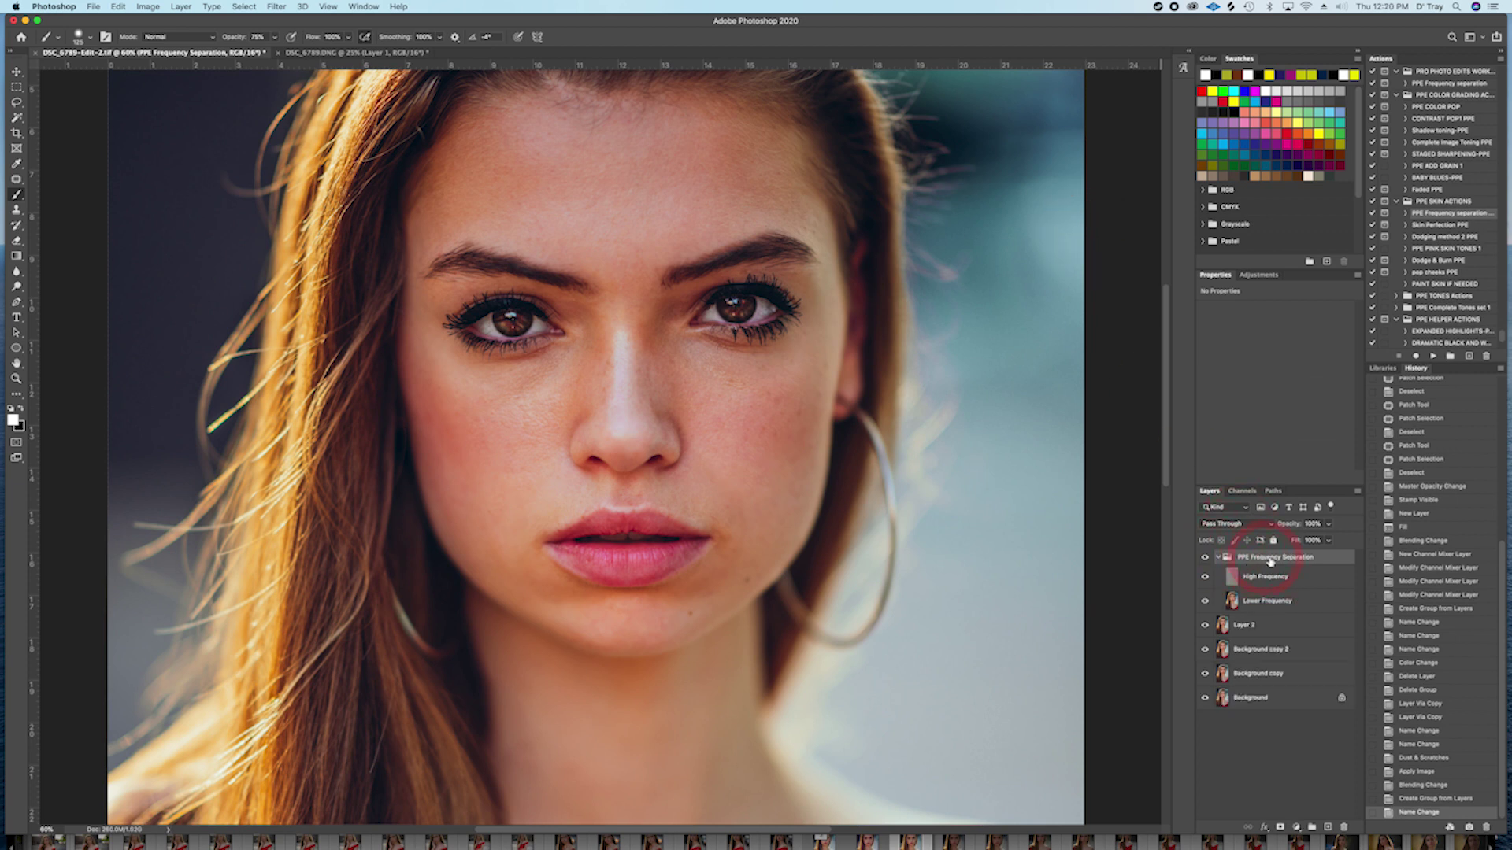
pyautogui.click(1260, 601)
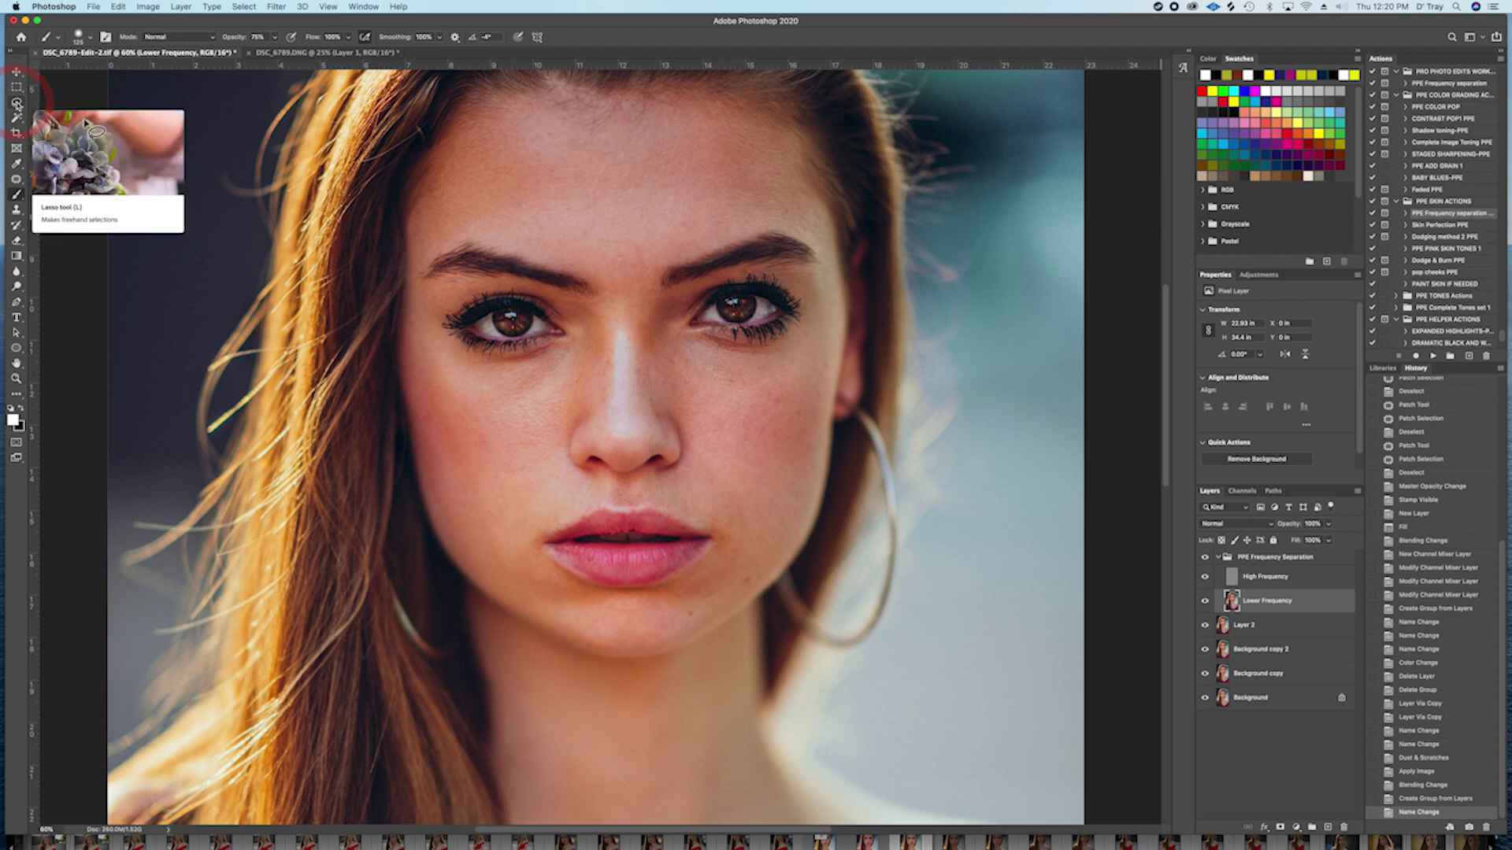
pyautogui.click(16, 103)
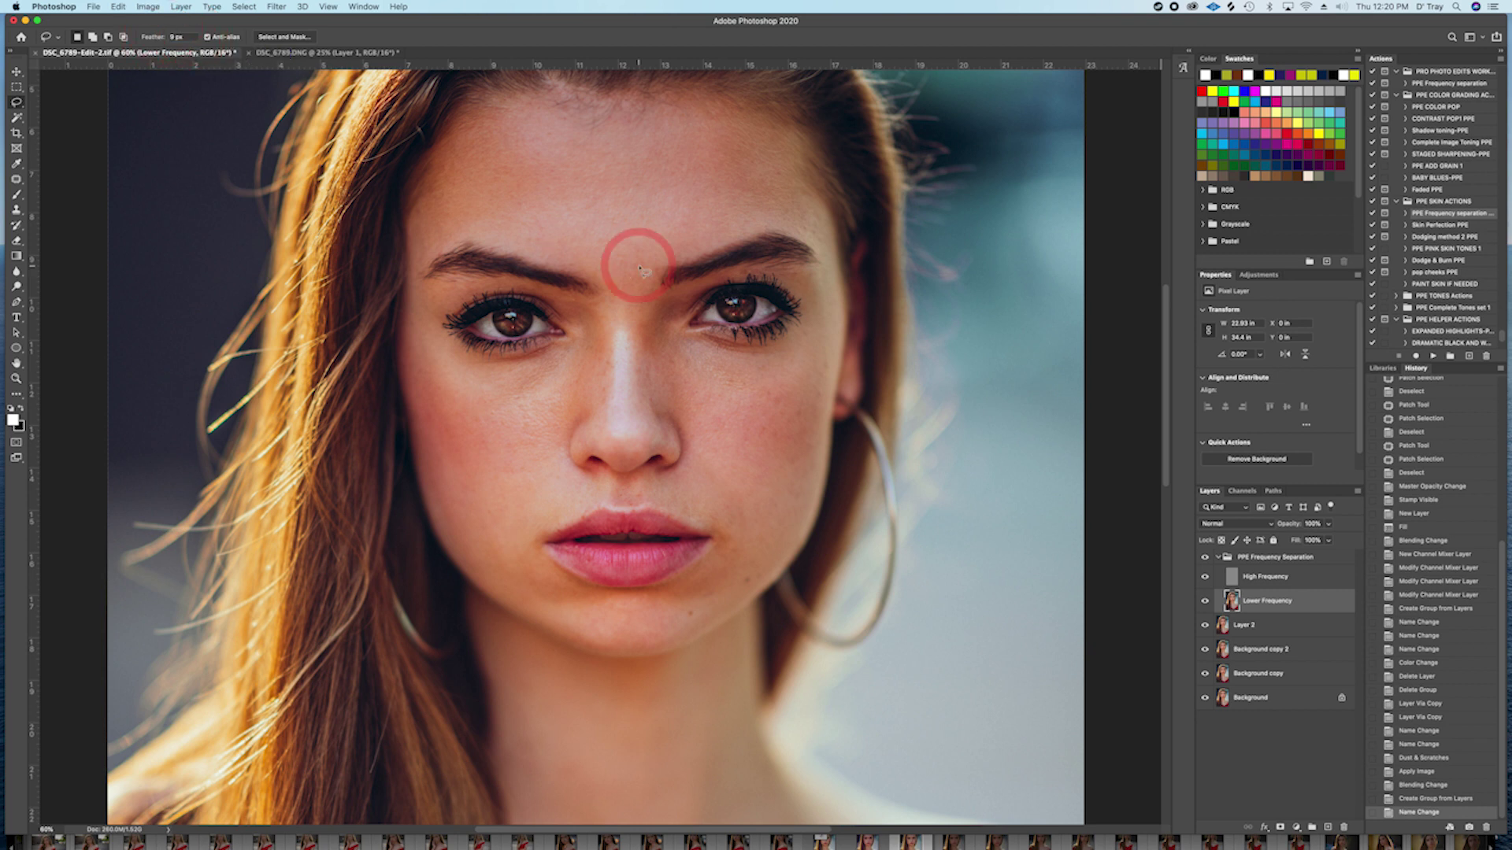
pyautogui.moveTo(740, 139)
pyautogui.mouseDown()
pyautogui.moveTo(752, 136)
pyautogui.moveTo(626, 114)
pyautogui.moveTo(524, 120)
pyautogui.moveTo(457, 141)
pyautogui.moveTo(428, 203)
pyautogui.moveTo(472, 251)
pyautogui.moveTo(602, 275)
pyautogui.moveTo(636, 300)
pyautogui.moveTo(721, 224)
pyautogui.moveTo(811, 222)
pyautogui.moveTo(741, 124)
pyautogui.mouseUp()
# Step: Apply a Gaussian Blur with a 2.6-pixel radius to the selected forehead skin and deselect it
pyautogui.click(267, 10)
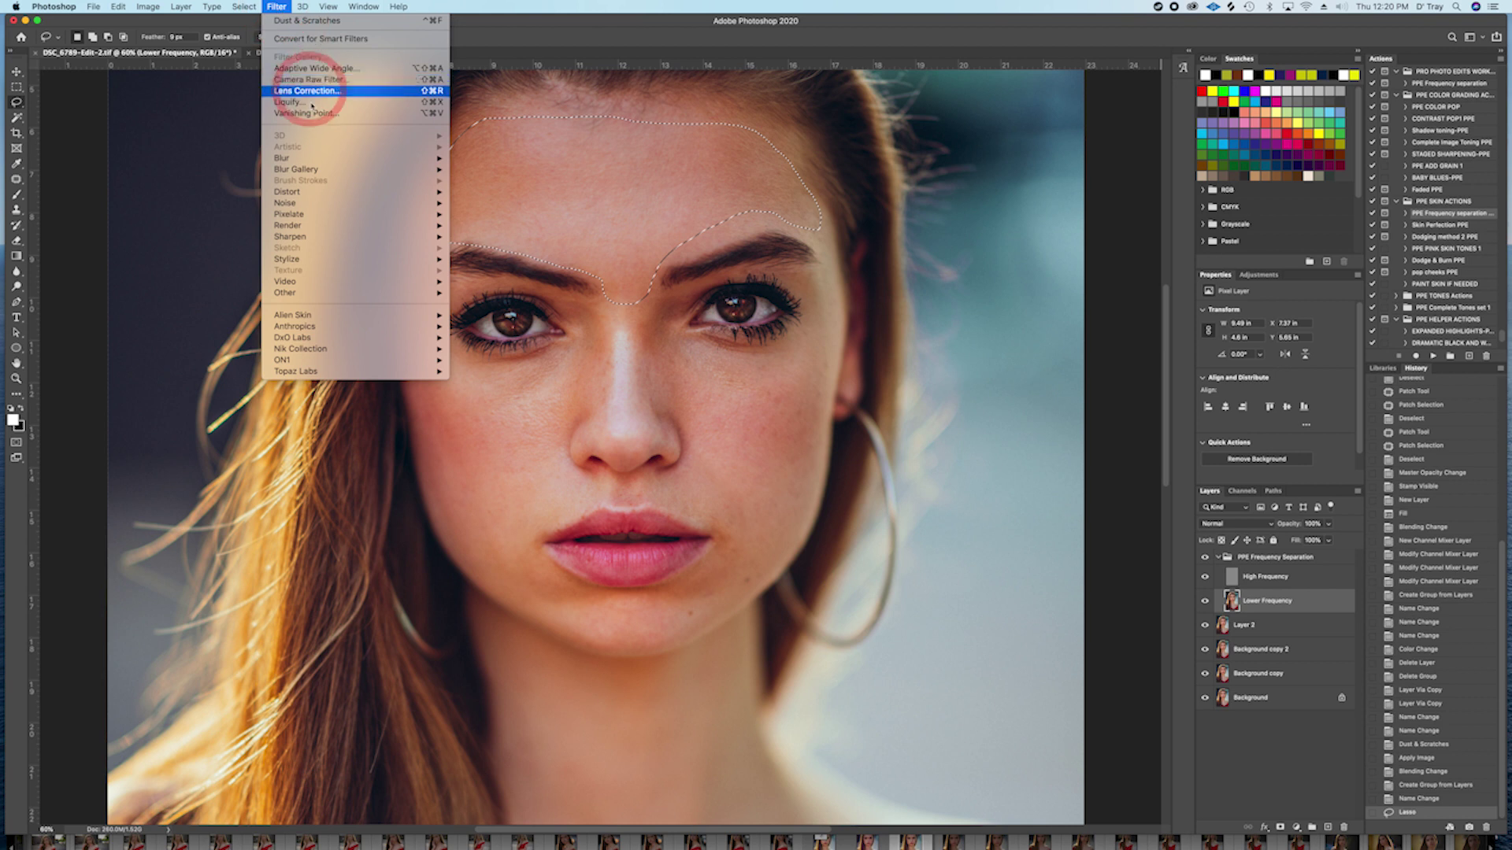
pyautogui.moveTo(312, 164)
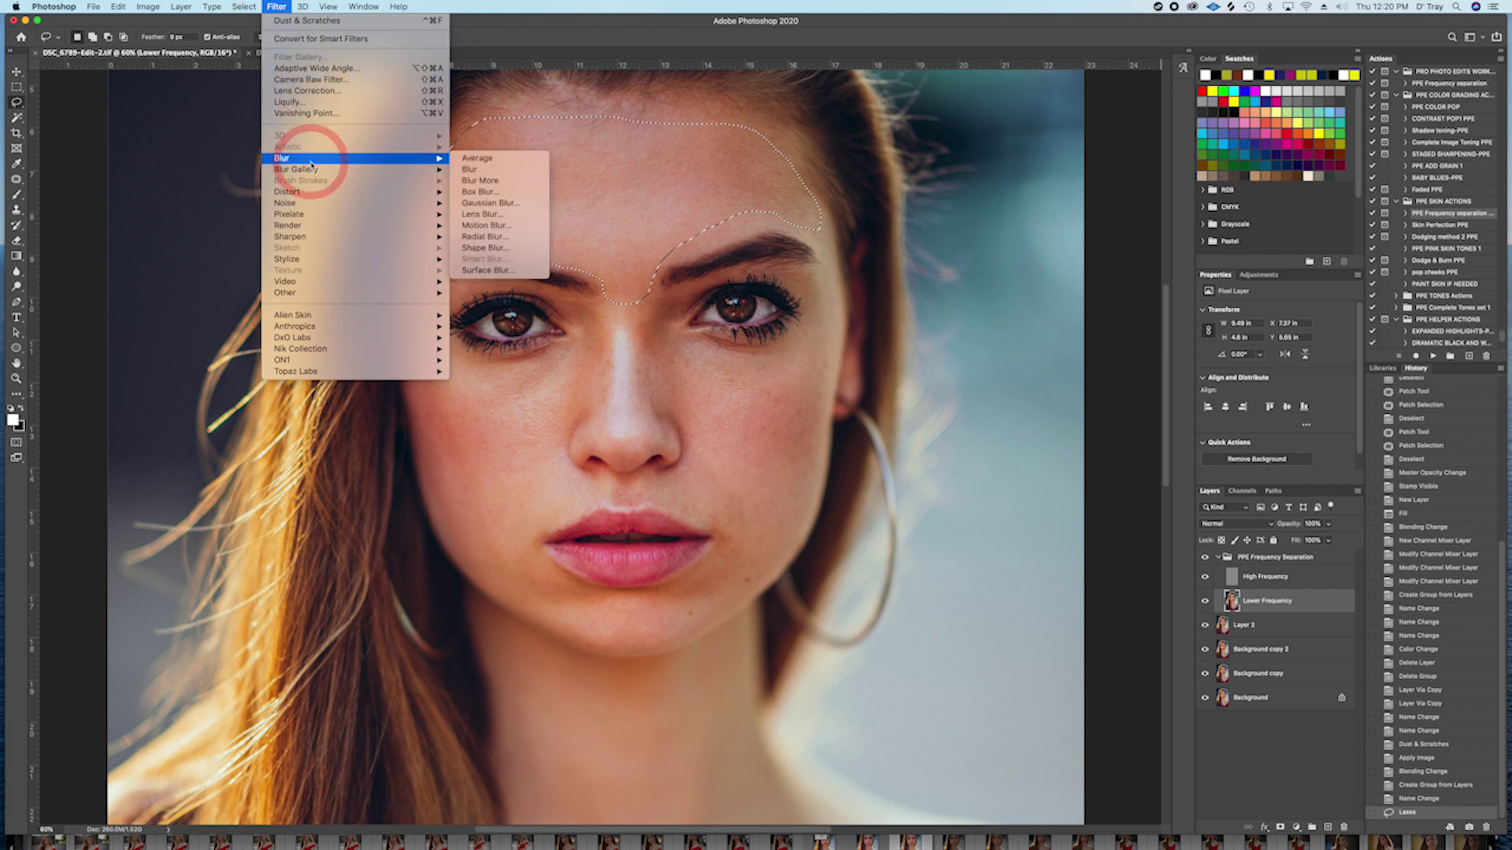
pyautogui.click(482, 203)
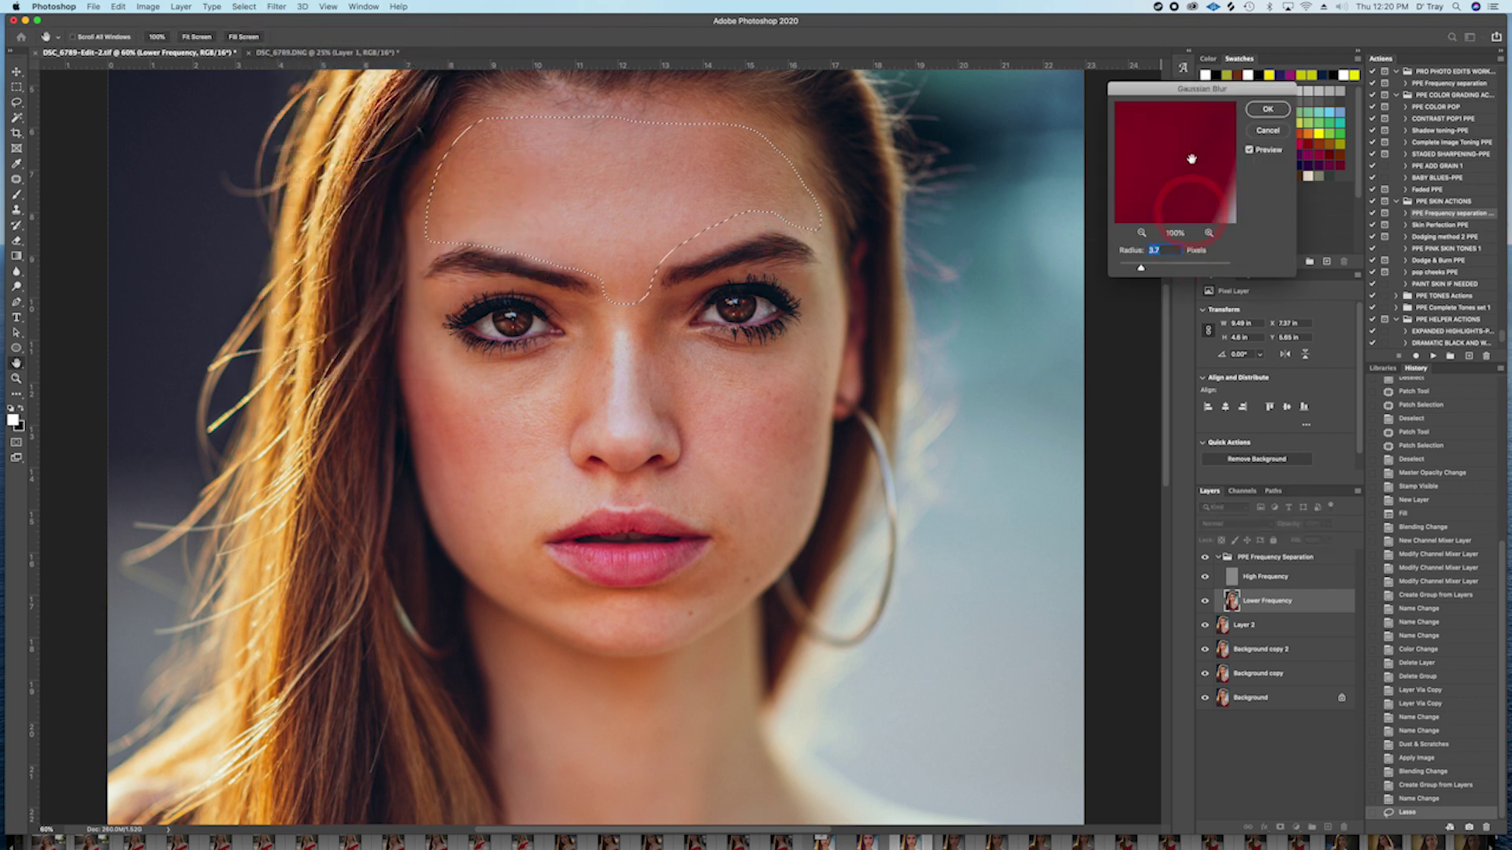
pyautogui.moveTo(1189, 94); pyautogui.dragTo(1150, 59)
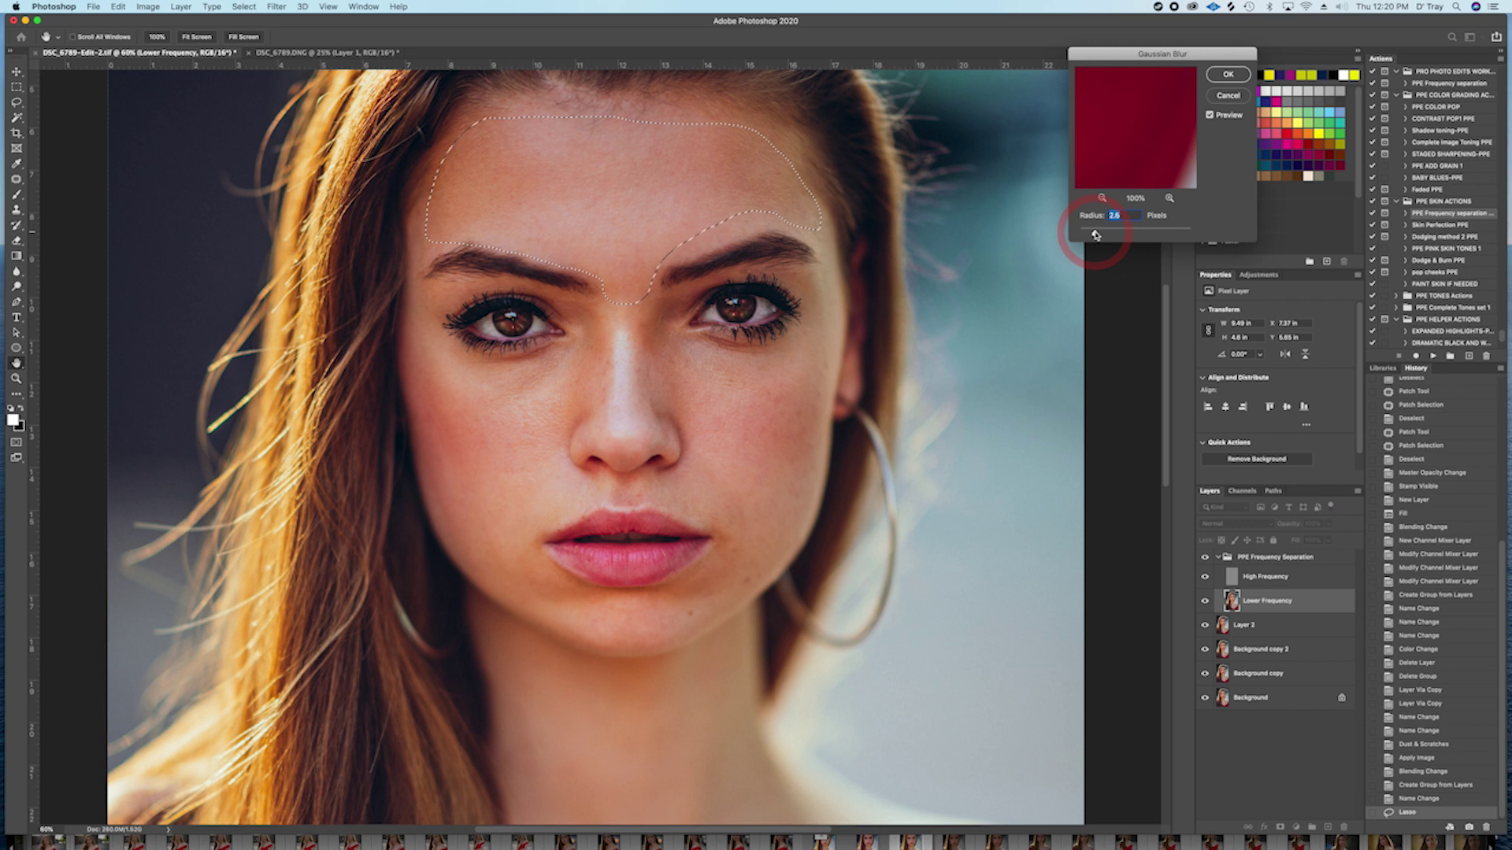
pyautogui.press('Return')
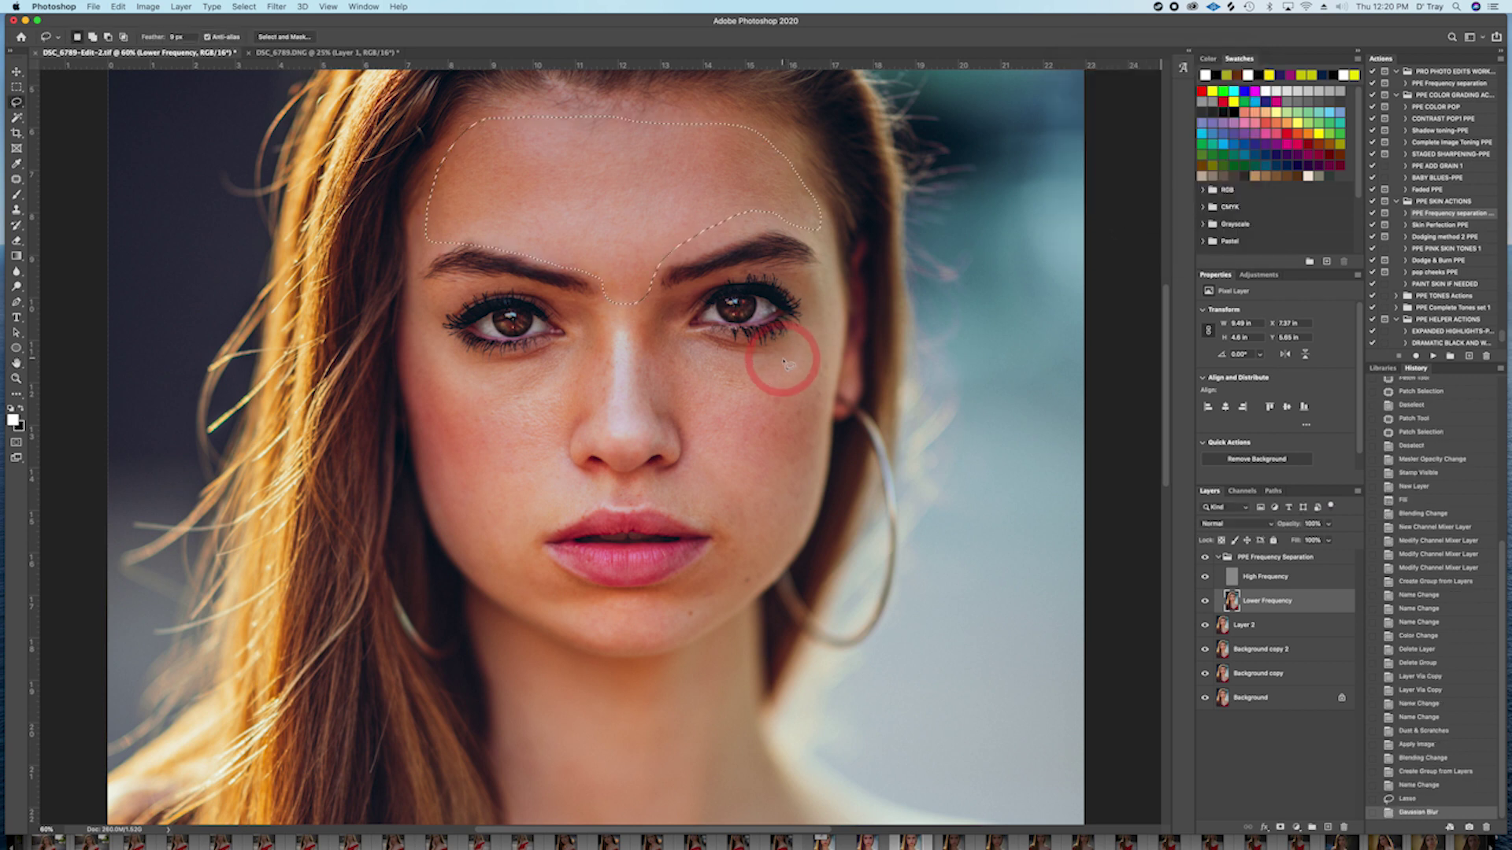
pyautogui.press('super+d')
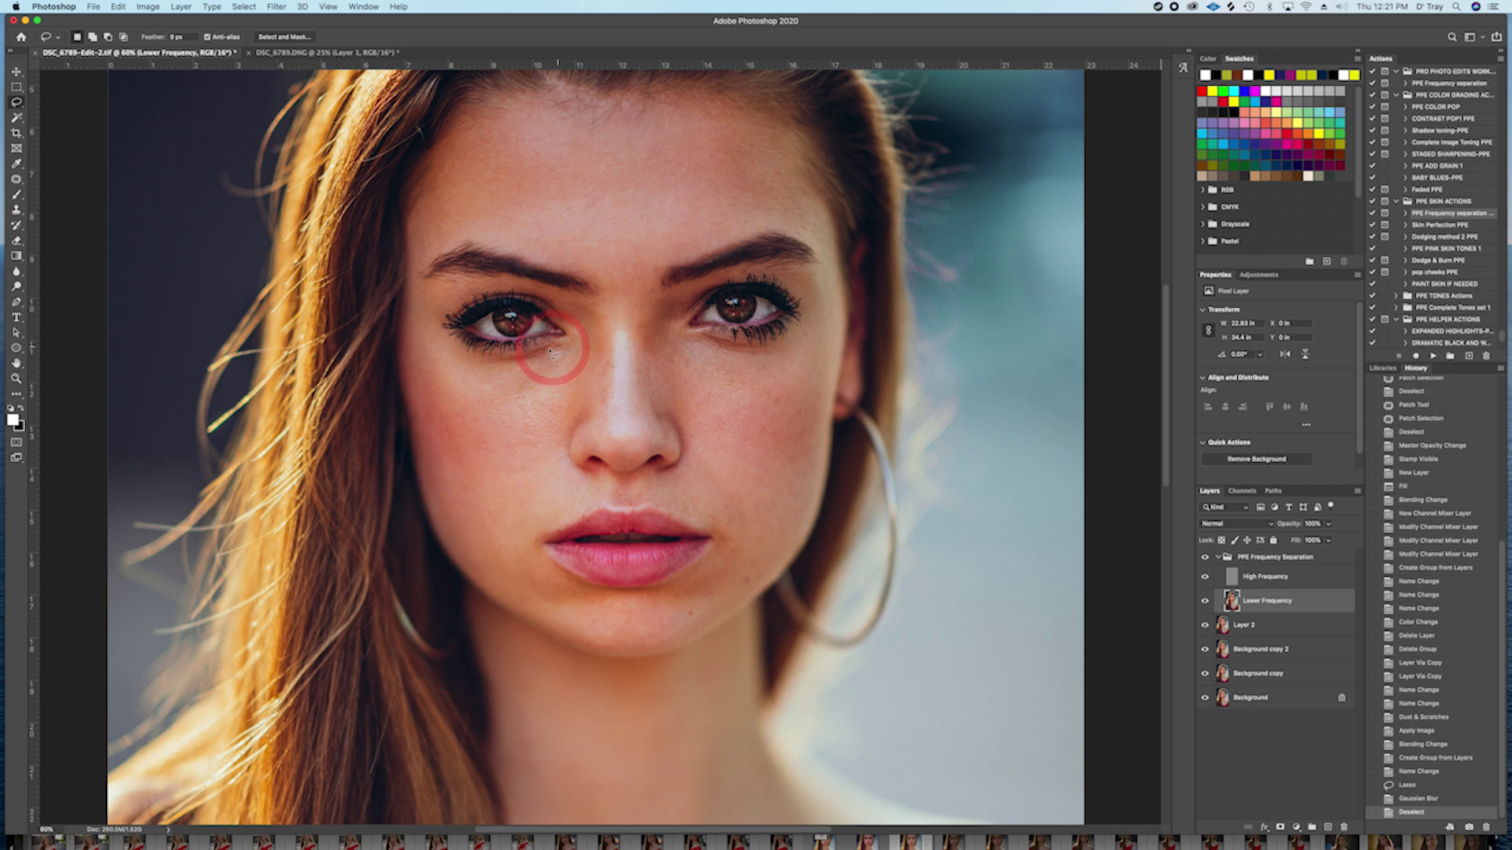
# Step: Lasso the hair-side cheek from under the eye down to the chin, blur it with a 2.6-pixel Gaussian Blur and deselect
pyautogui.moveTo(553, 352)
pyautogui.mouseDown()
pyautogui.moveTo(504, 366)
pyautogui.moveTo(436, 351)
pyautogui.moveTo(430, 493)
pyautogui.moveTo(445, 538)
pyautogui.moveTo(503, 605)
pyautogui.moveTo(604, 648)
pyautogui.moveTo(660, 647)
pyautogui.moveTo(641, 611)
pyautogui.moveTo(544, 584)
pyautogui.moveTo(522, 550)
pyautogui.moveTo(593, 509)
pyautogui.moveTo(588, 481)
pyautogui.moveTo(554, 469)
pyautogui.moveTo(551, 349)
pyautogui.mouseUp()
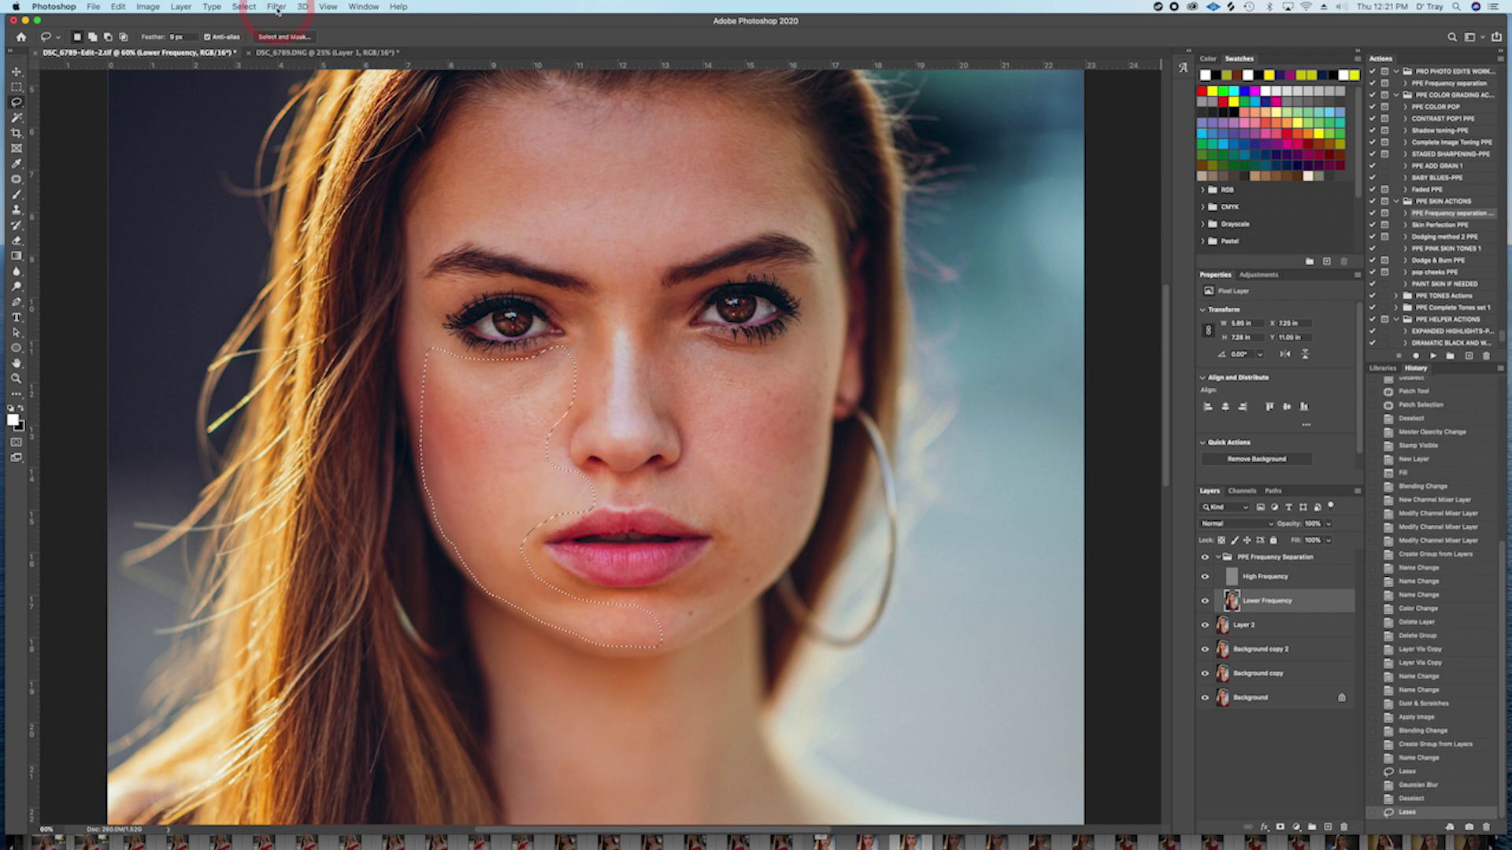
pyautogui.moveTo(278, 10); pyautogui.dragTo(498, 205)
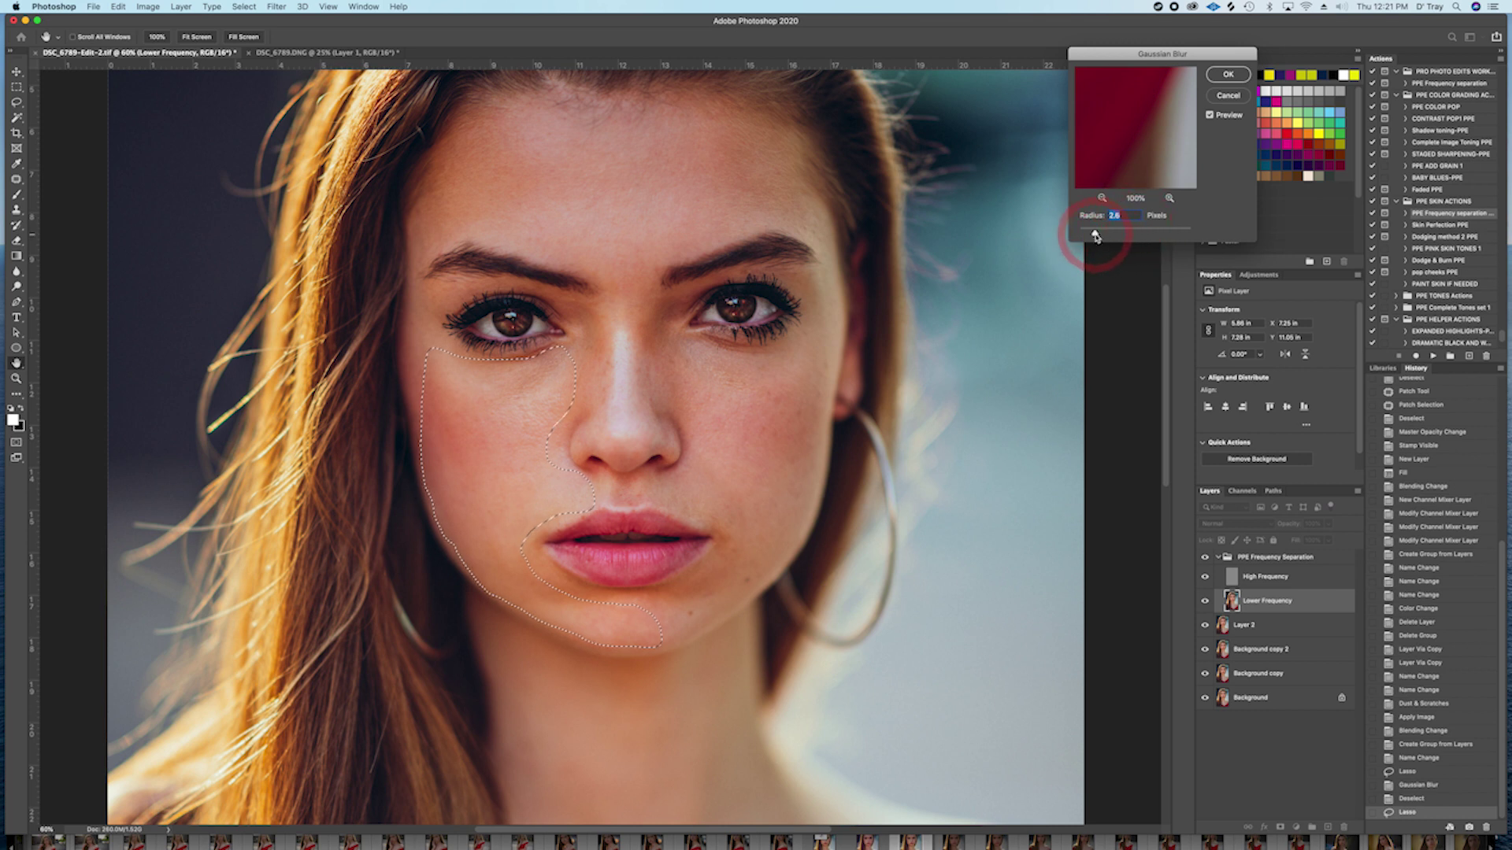
pyautogui.click(1229, 74)
pyautogui.press('cmd+d')
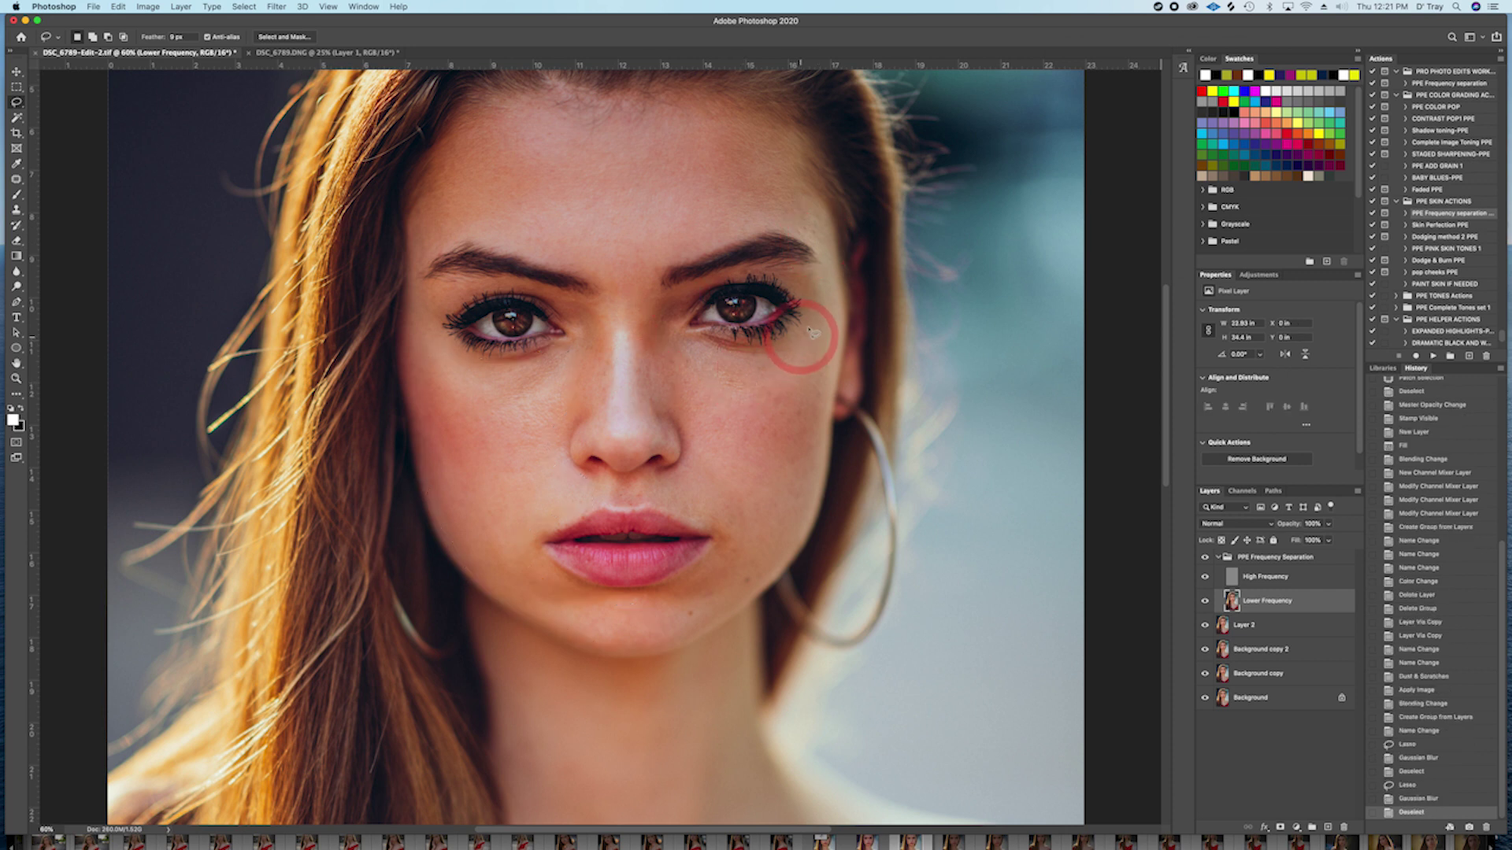
# Step: Lasso the cheek on the earring side from under the eye to the jaw, apply a 2.6-pixel Gaussian Blur and deselect
pyautogui.moveTo(788, 344)
pyautogui.mouseDown()
pyautogui.moveTo(739, 366)
pyautogui.moveTo(707, 360)
pyautogui.moveTo(738, 352)
pyautogui.moveTo(682, 348)
pyautogui.moveTo(692, 448)
pyautogui.moveTo(663, 486)
pyautogui.moveTo(715, 550)
pyautogui.moveTo(680, 592)
pyautogui.moveTo(680, 624)
pyautogui.moveTo(732, 617)
pyautogui.moveTo(822, 526)
pyautogui.moveTo(816, 352)
pyautogui.moveTo(796, 398)
pyautogui.mouseUp()
pyautogui.press('super+d')
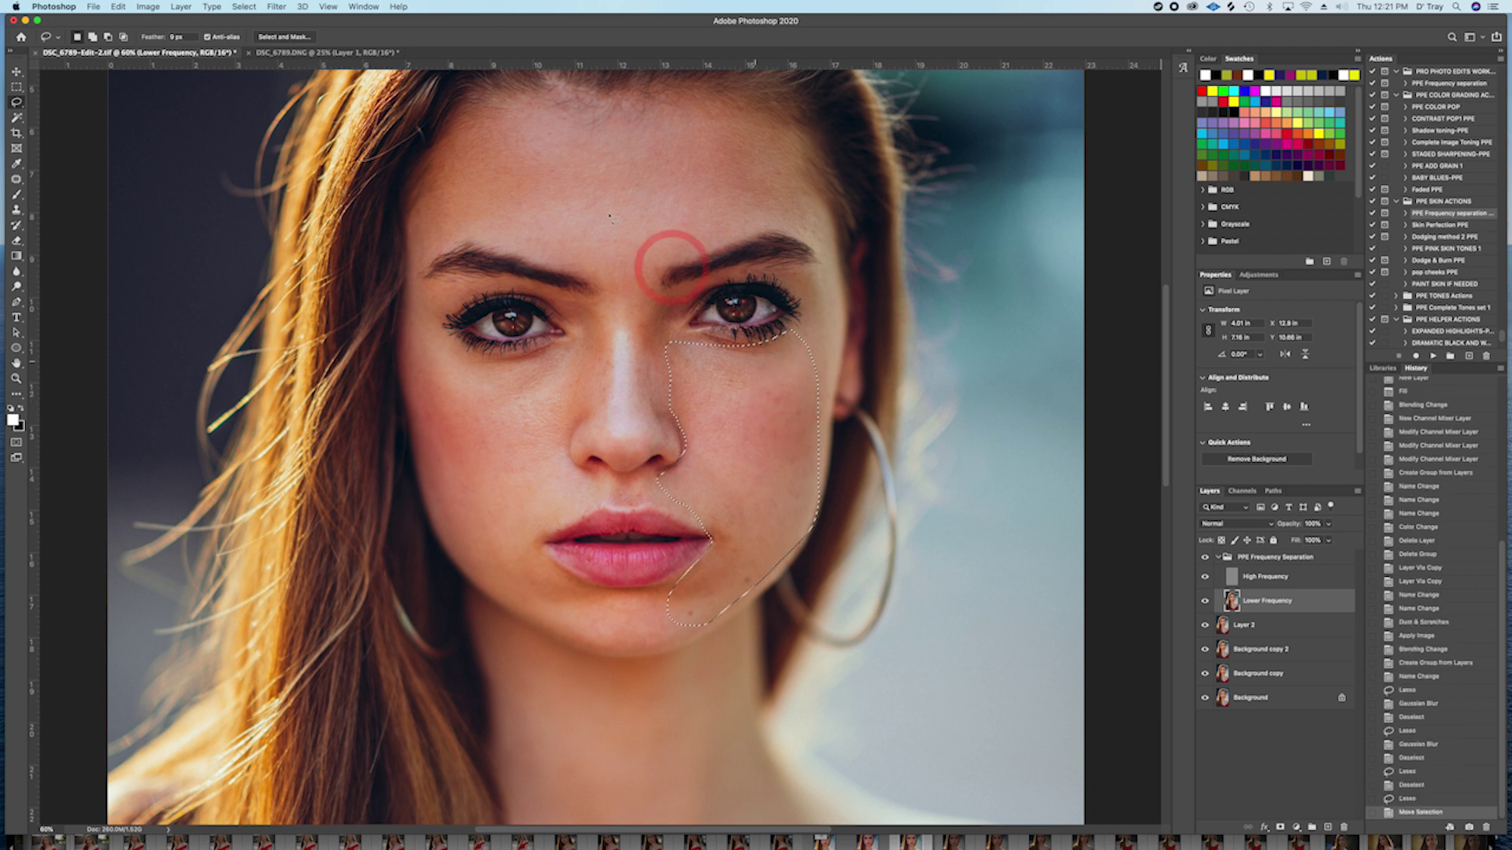
pyautogui.click(279, 7)
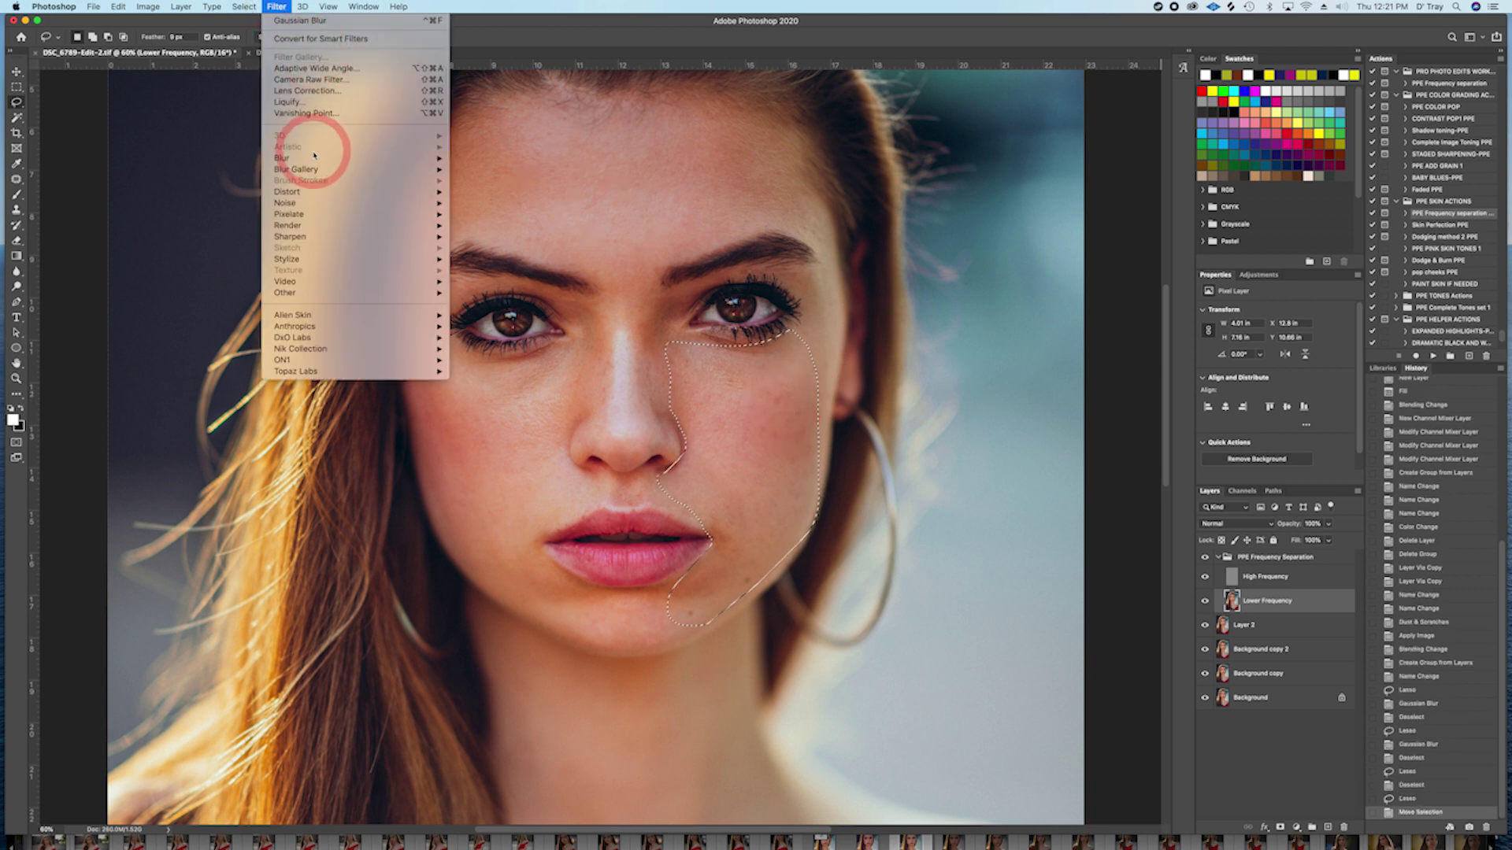
pyautogui.moveTo(303, 158)
pyautogui.click(497, 202)
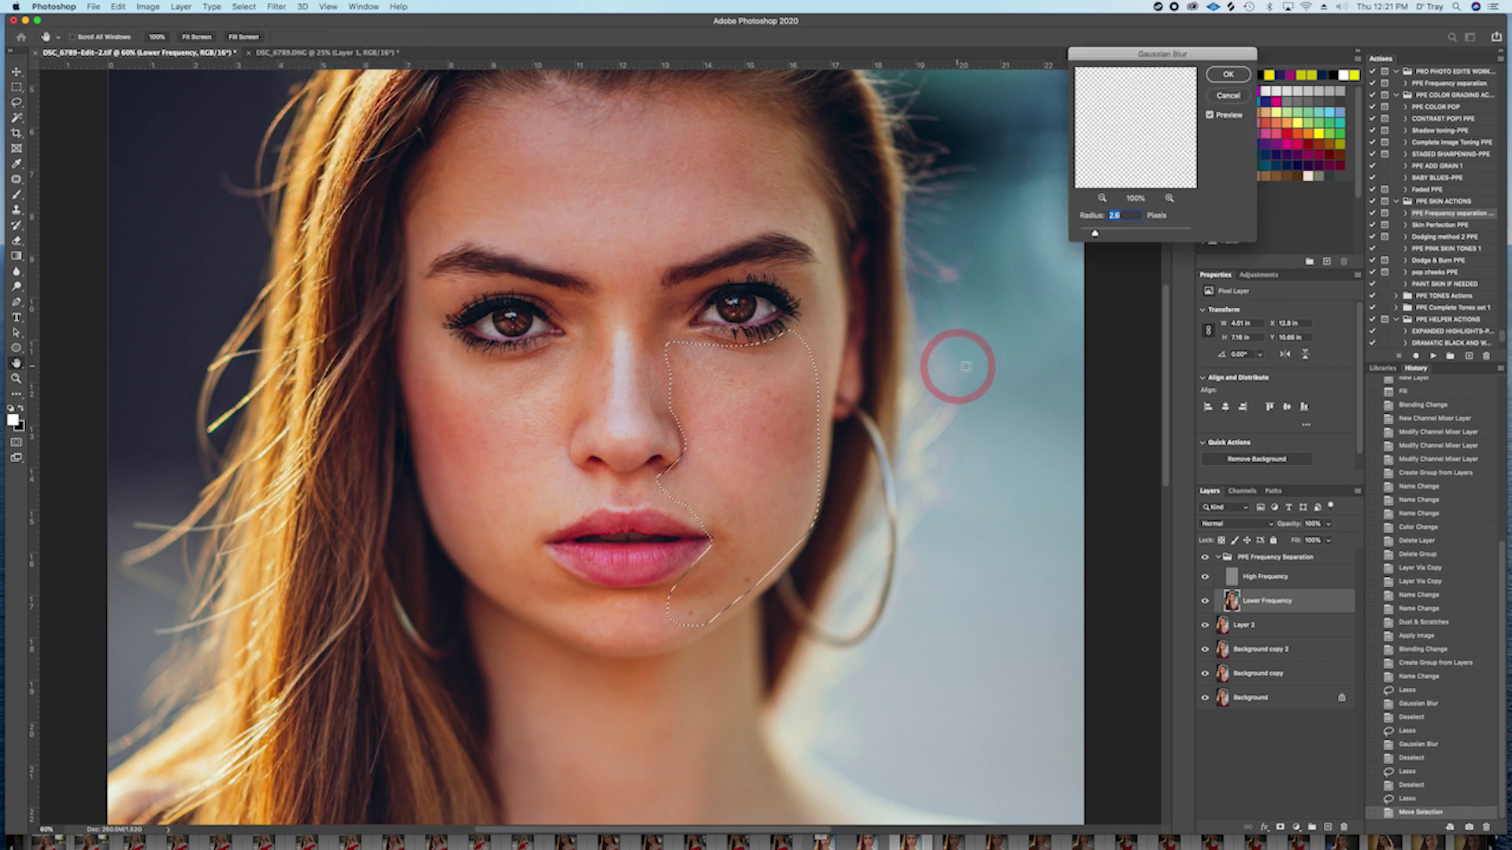
pyautogui.click(1228, 74)
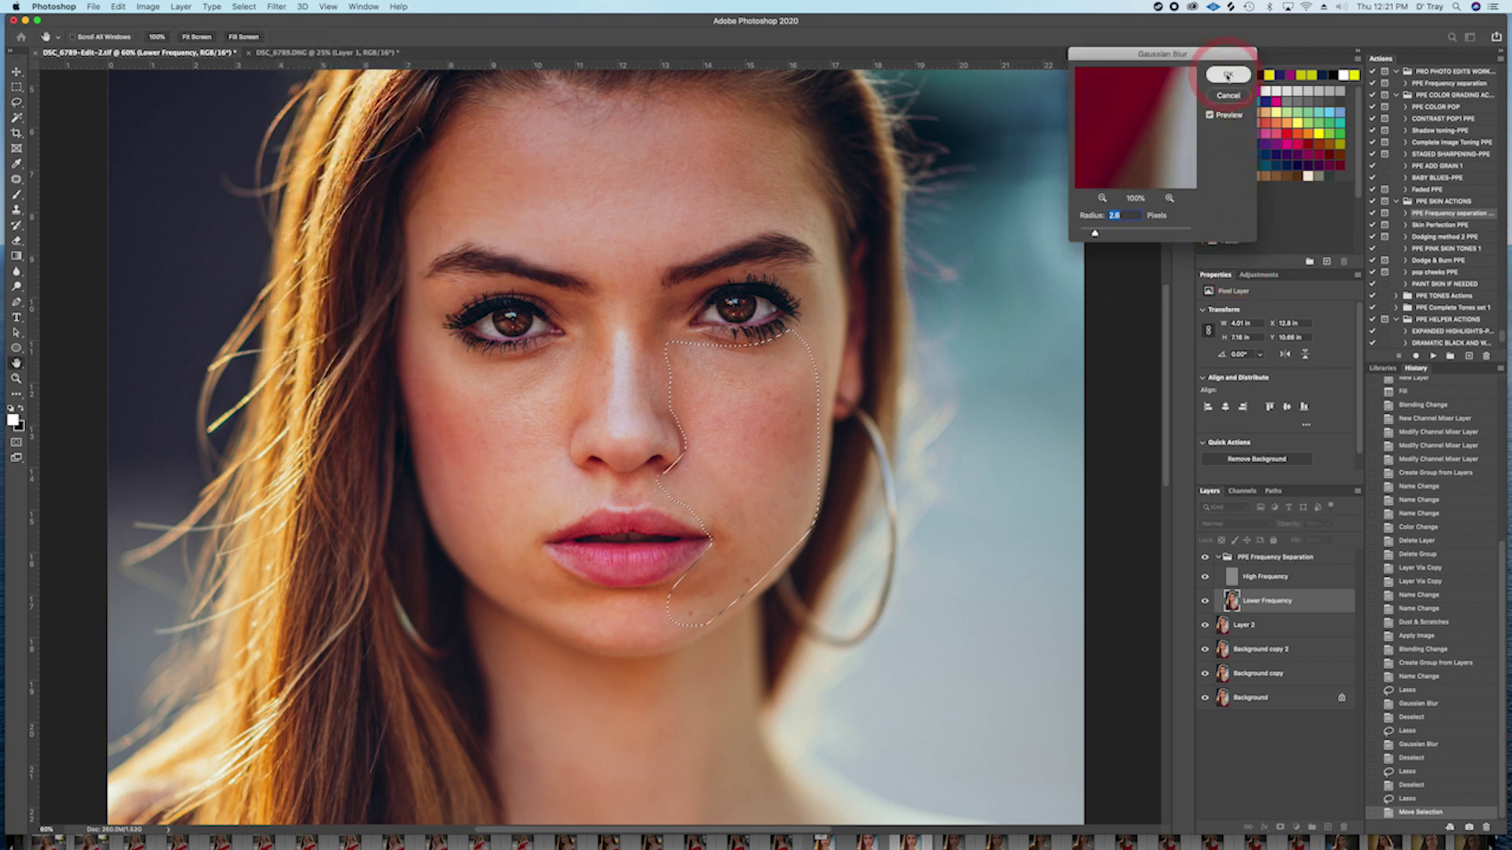
pyautogui.press('super+d')
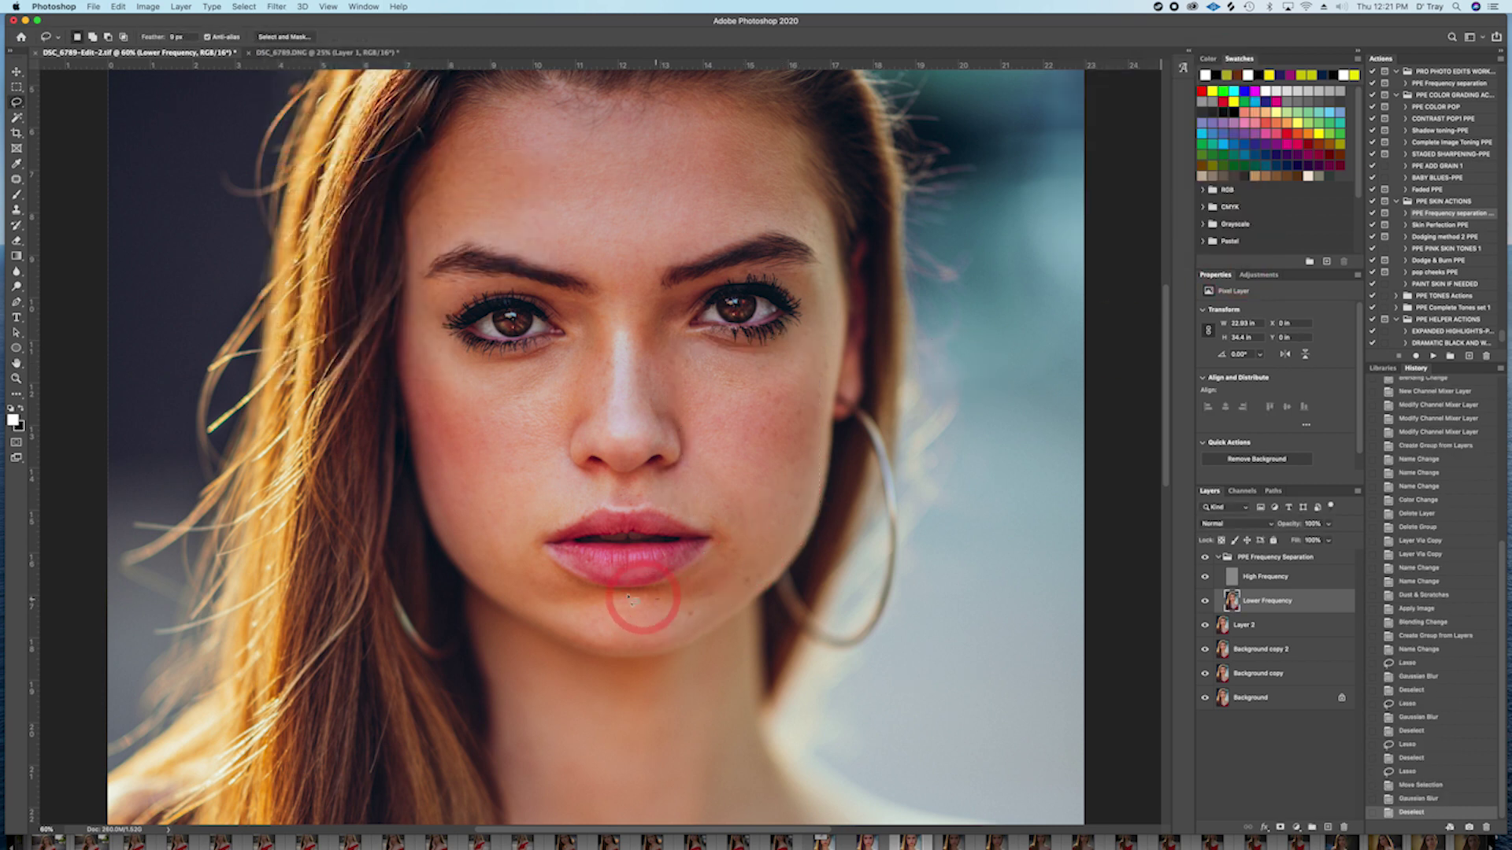
# Step: Lasso the chin below the lips, reapply the last Gaussian Blur to it and deselect
pyautogui.moveTo(659, 598)
pyautogui.mouseDown()
pyautogui.moveTo(582, 638)
pyautogui.moveTo(643, 653)
pyautogui.moveTo(688, 634)
pyautogui.moveTo(685, 597)
pyautogui.mouseUp()
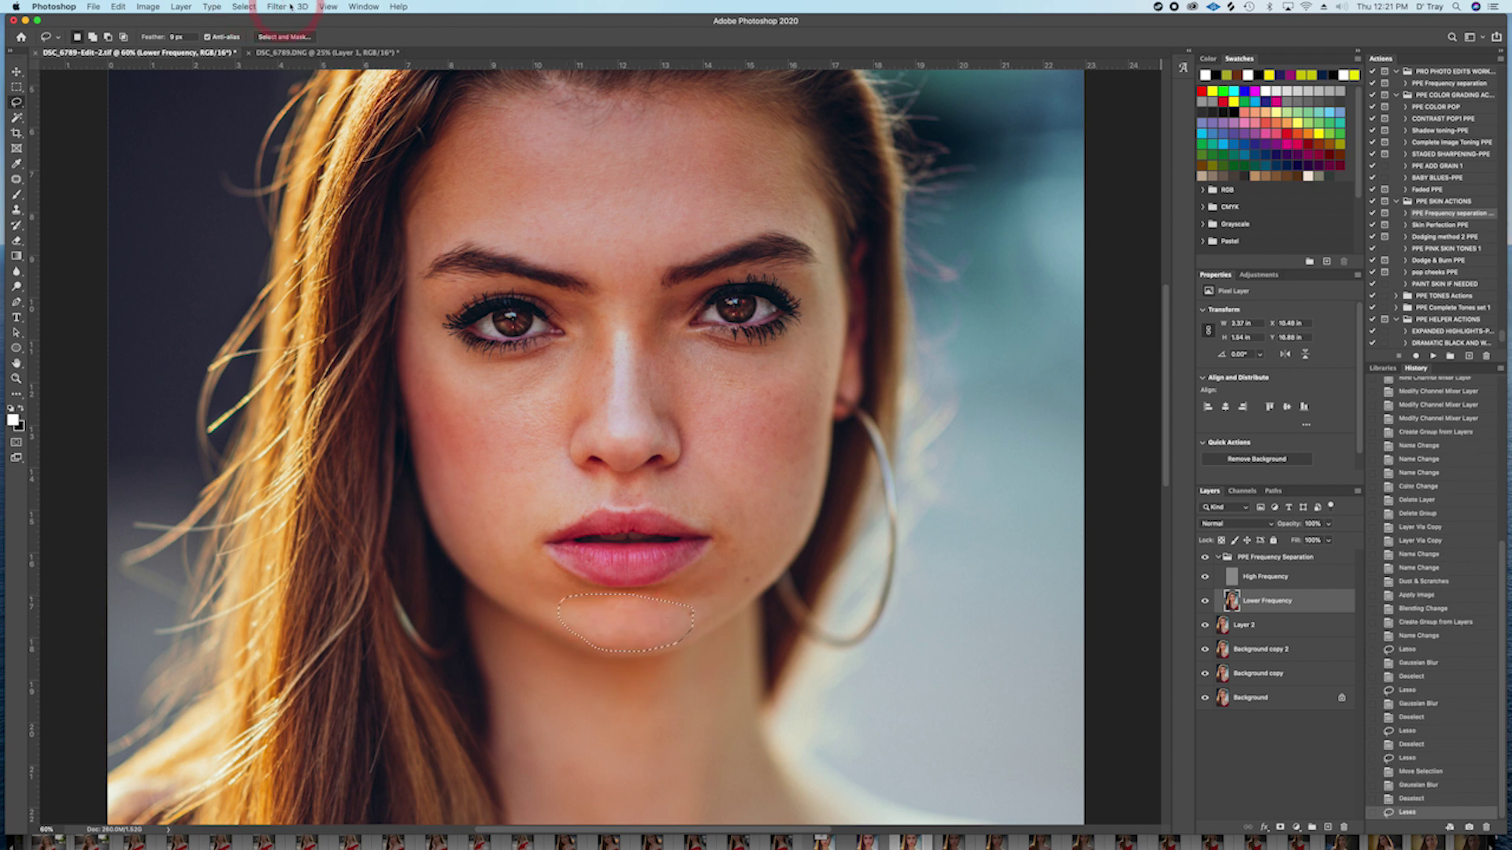
pyautogui.click(276, 7)
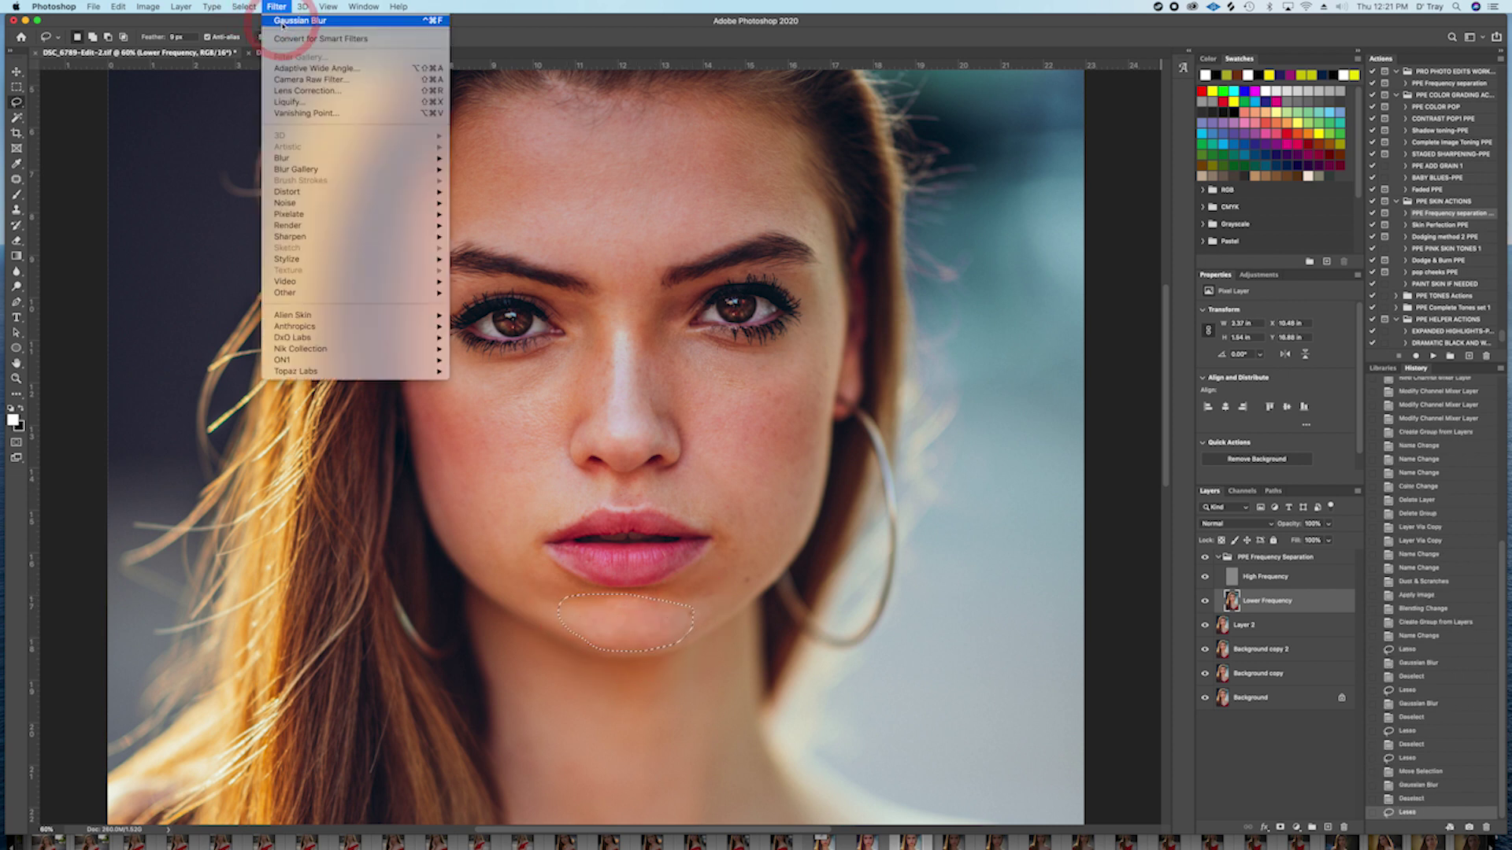
pyautogui.click(282, 22)
pyautogui.press('super+d')
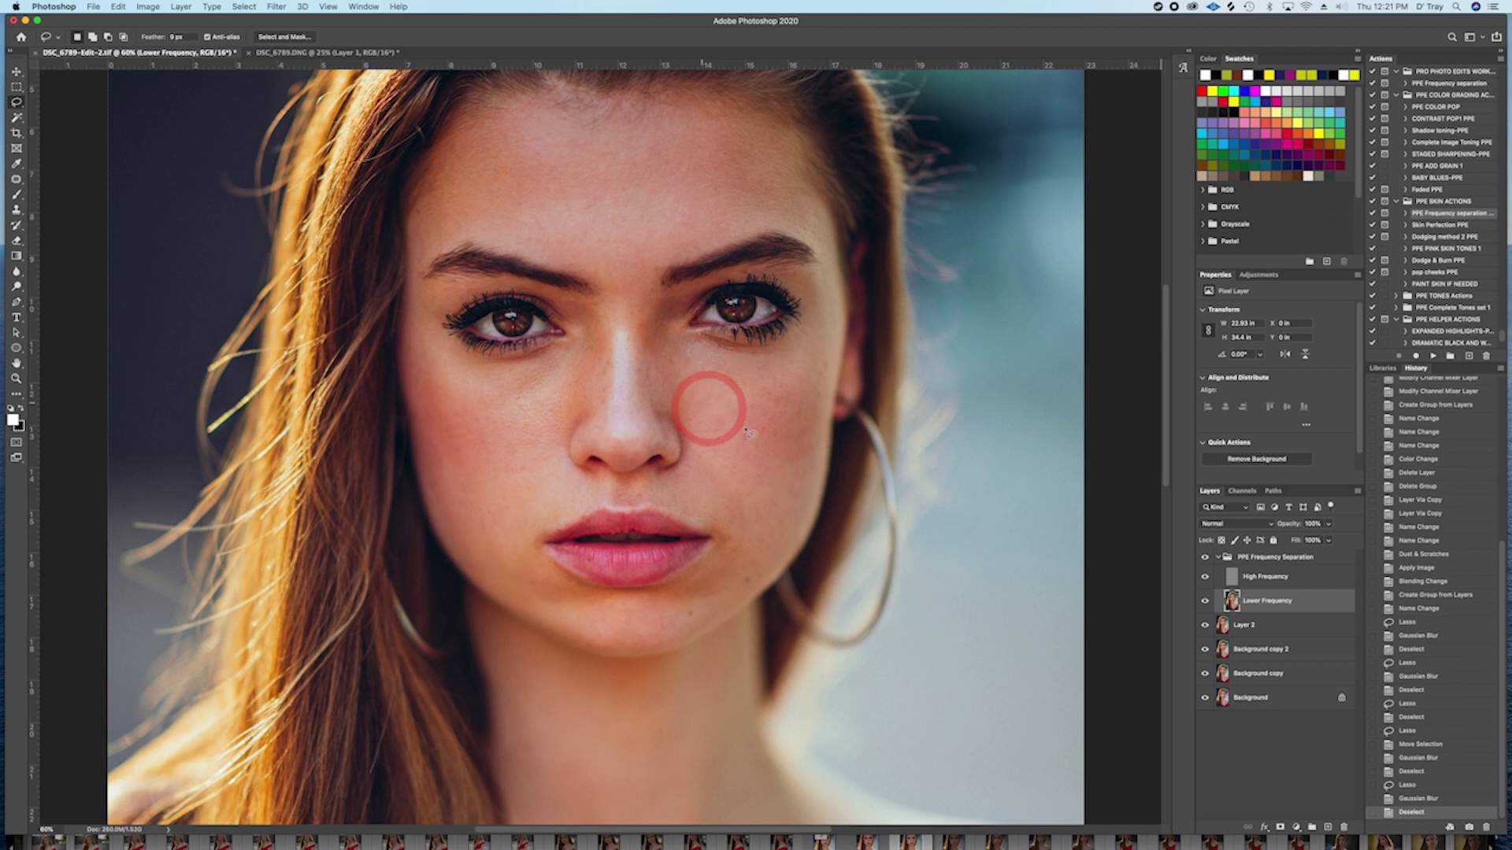
# Step: Lasso the nose from its bridge to the nostrils, apply a 1.8-pixel Gaussian Blur and deselect
pyautogui.moveTo(632, 293)
pyautogui.mouseDown()
pyautogui.moveTo(603, 337)
pyautogui.moveTo(610, 421)
pyautogui.moveTo(584, 437)
pyautogui.moveTo(625, 454)
pyautogui.moveTo(668, 442)
pyautogui.moveTo(637, 370)
pyautogui.moveTo(633, 293)
pyautogui.mouseUp()
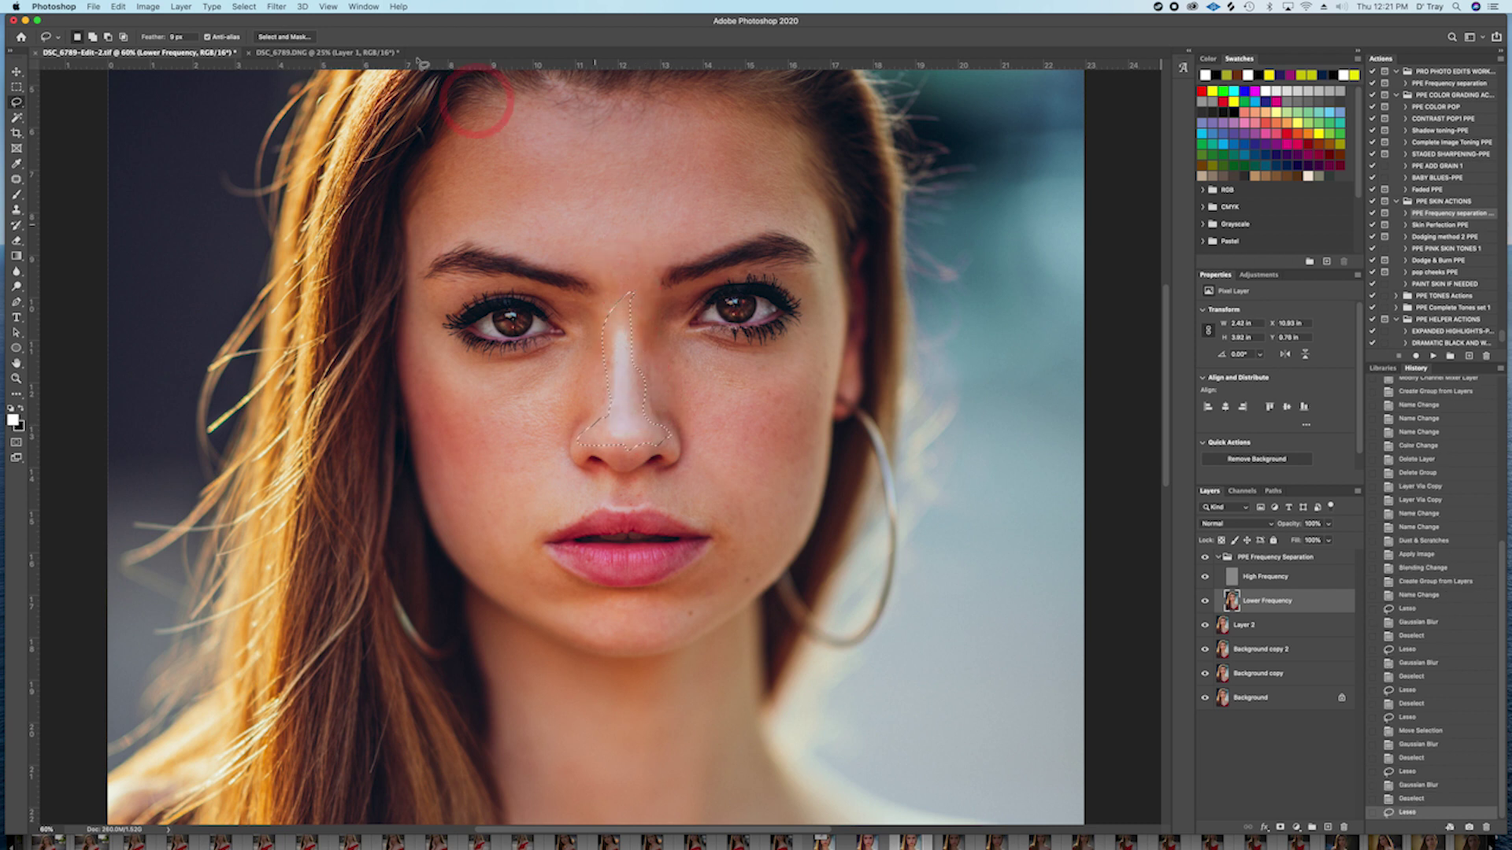
pyautogui.click(276, 6)
pyautogui.moveTo(313, 160)
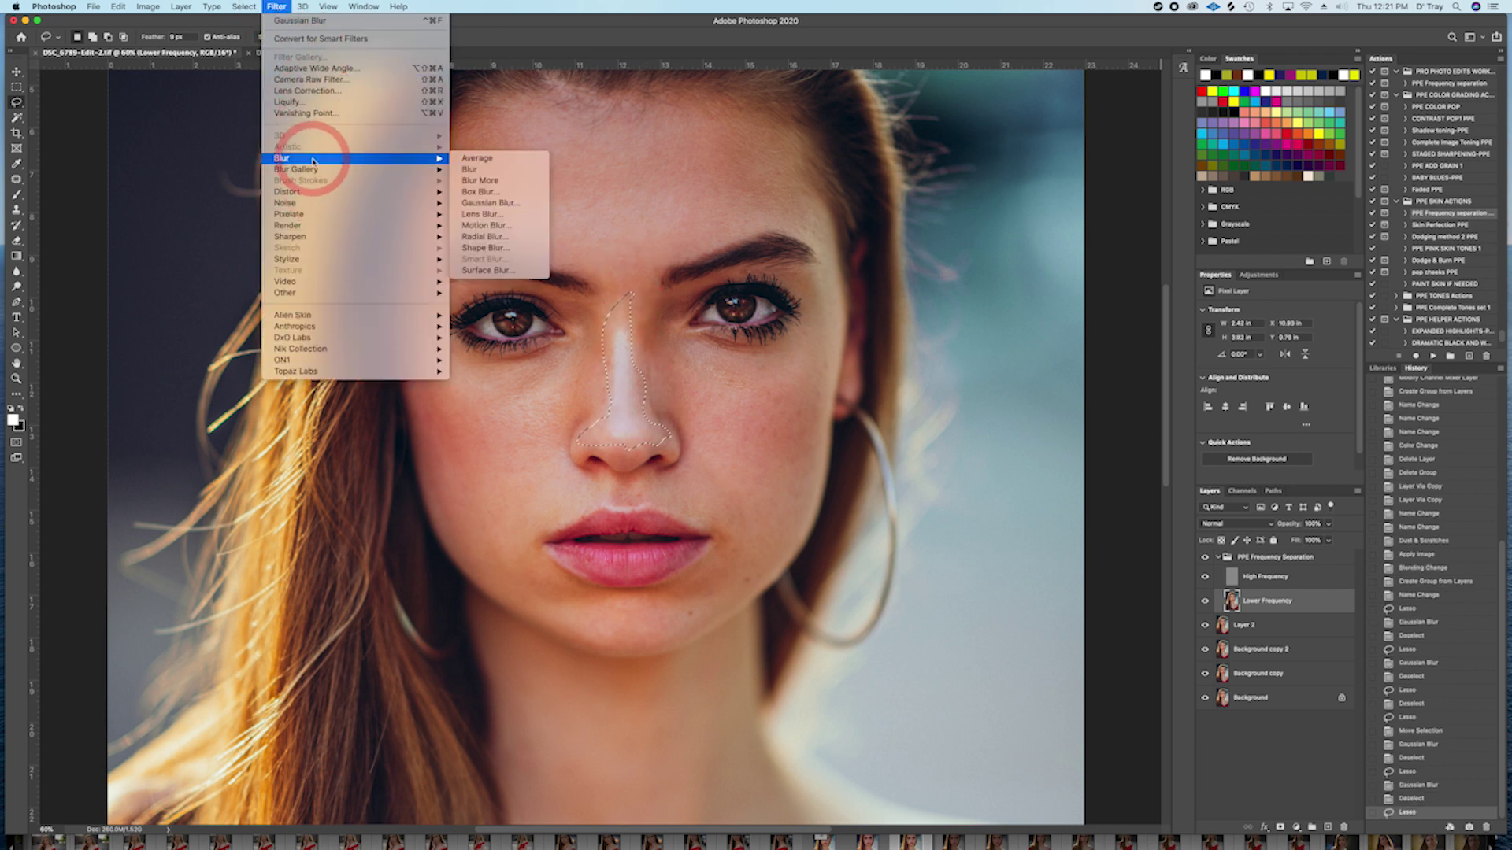
pyautogui.click(489, 202)
pyautogui.click(1097, 238)
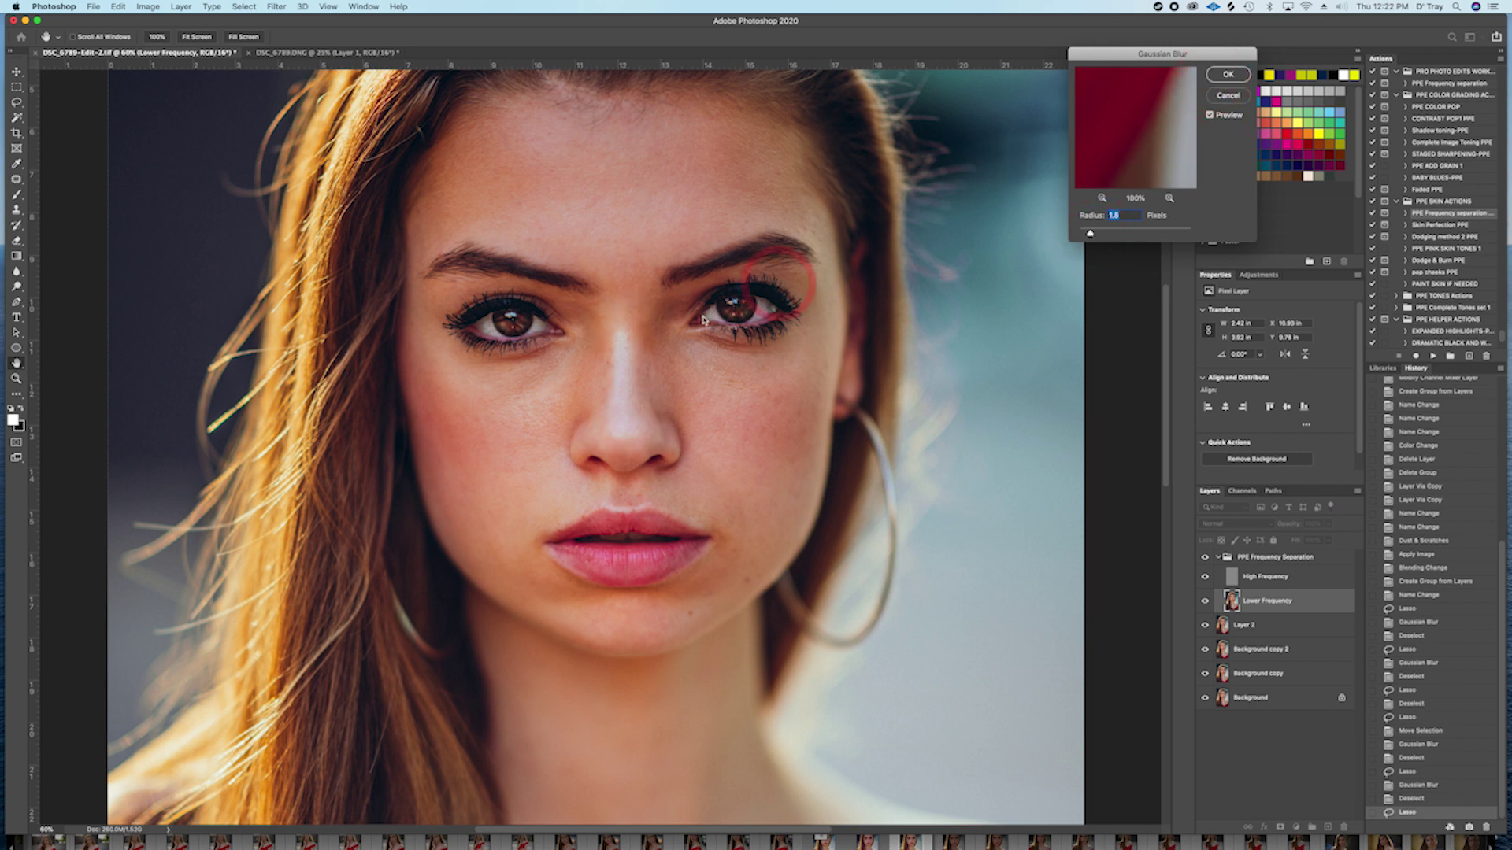
pyautogui.click(1228, 74)
pyautogui.hotkey('ctrl', 'd')
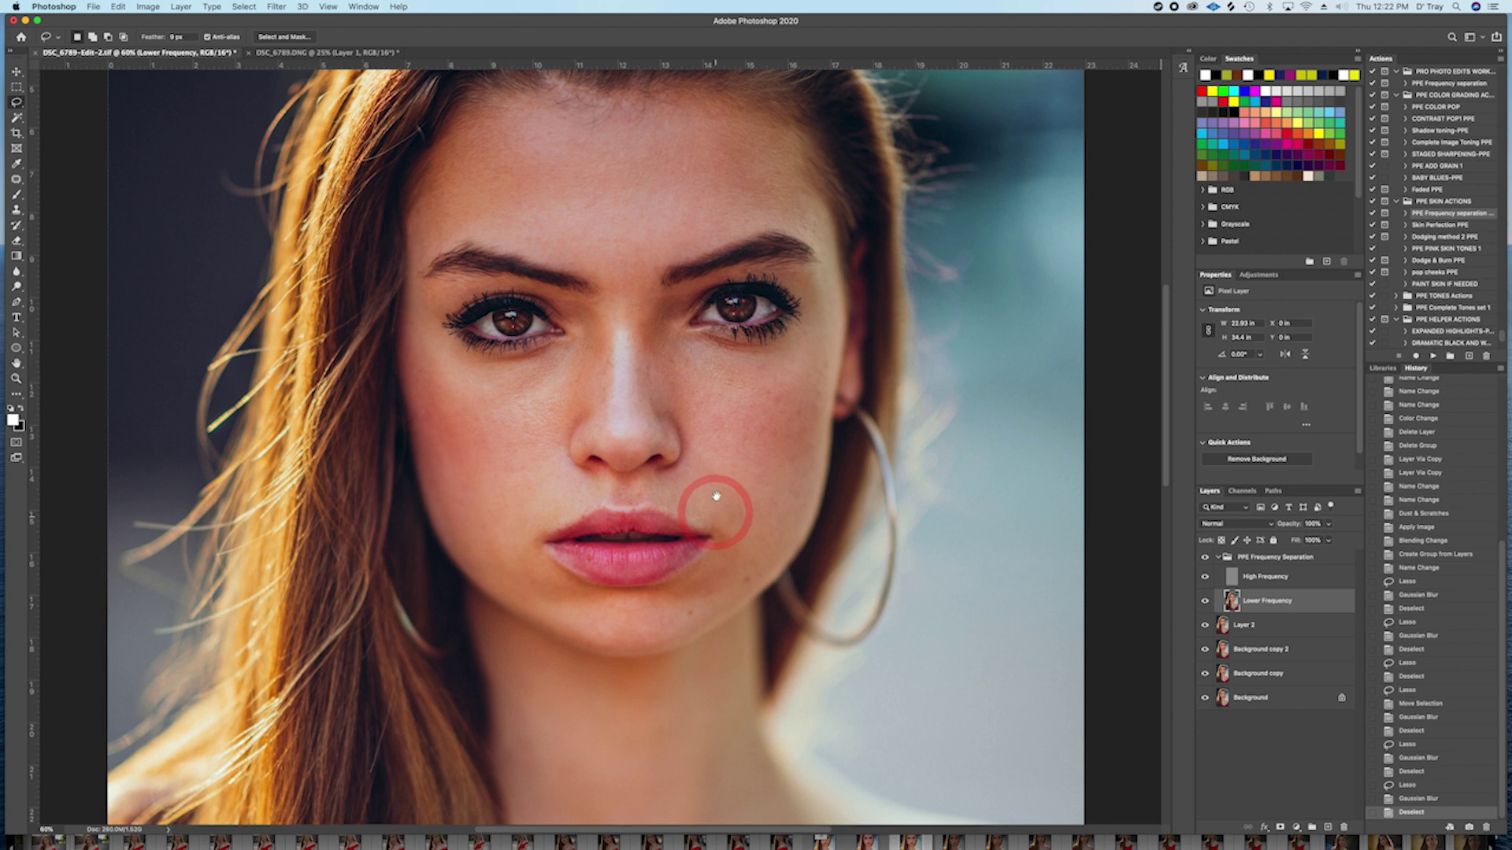
pyautogui.scroll(-5, 718, 472)
pyautogui.scroll(-6, 725, 411)
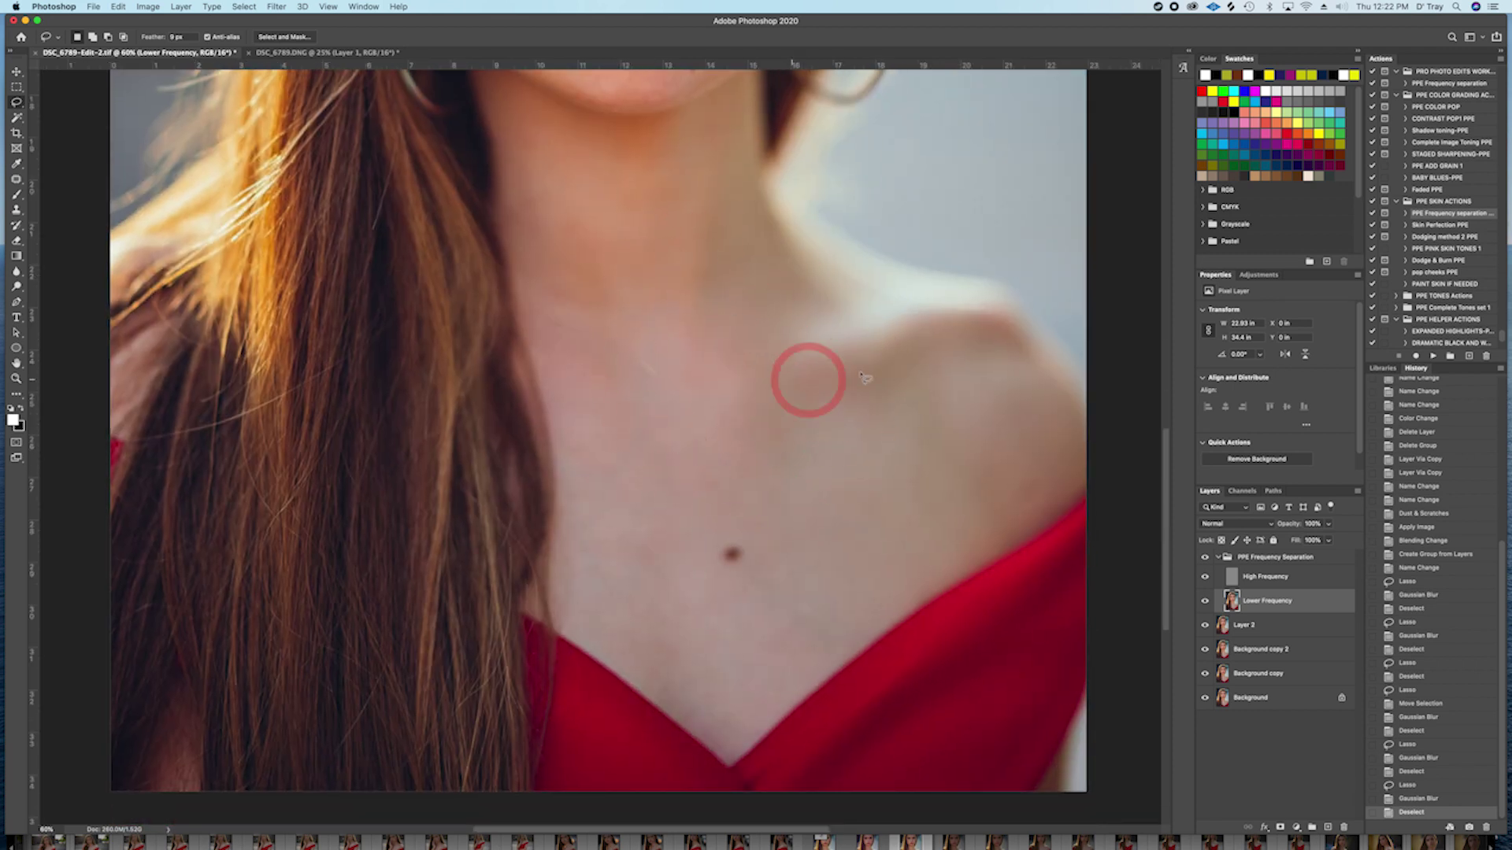
pyautogui.moveTo(737, 260); pyautogui.dragTo(743, 490)
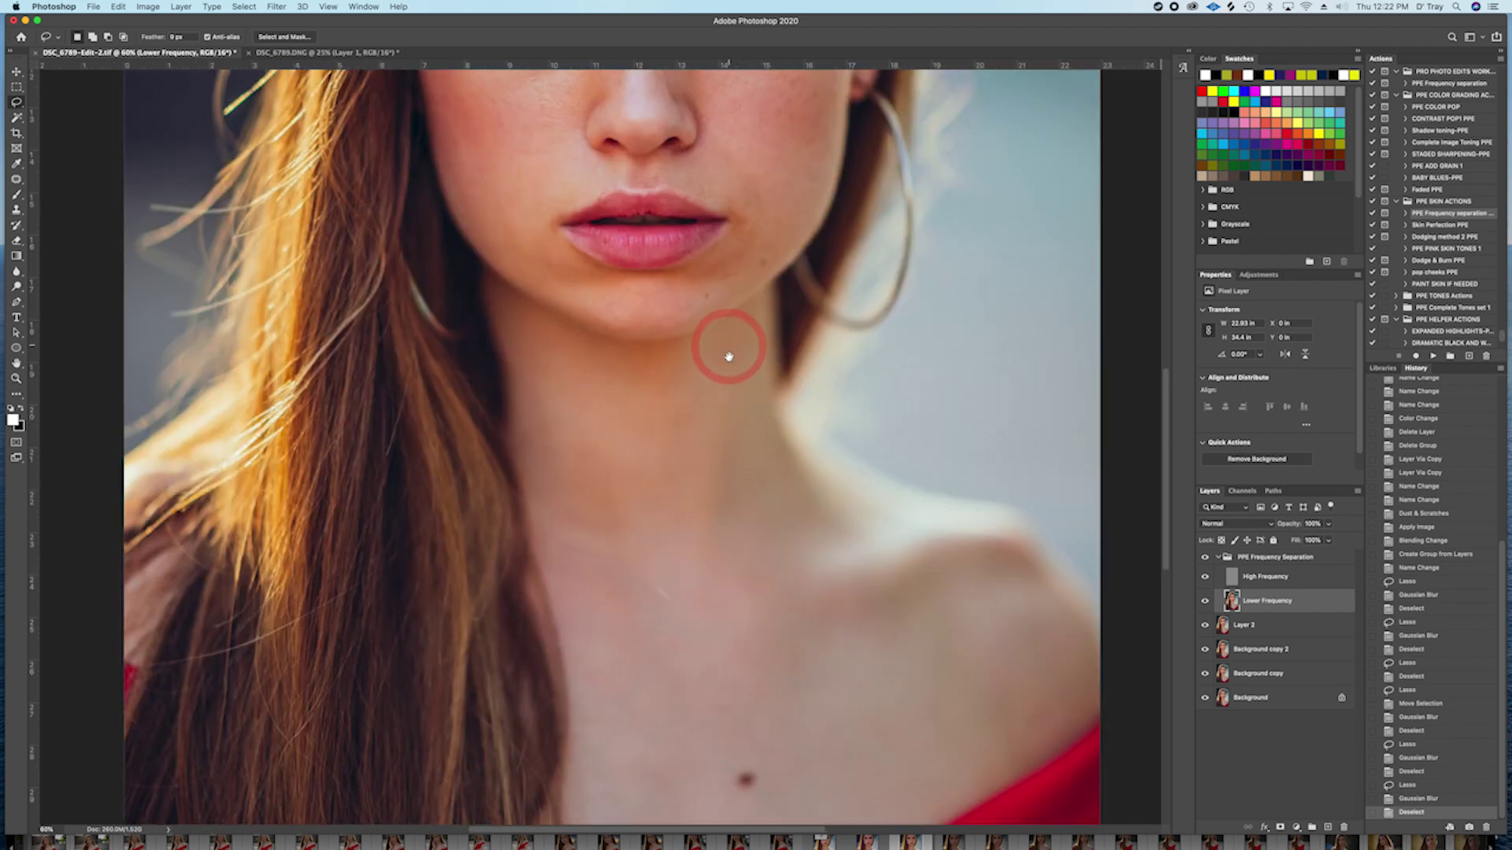
pyautogui.moveTo(729, 348); pyautogui.dragTo(729, 555)
pyautogui.moveTo(719, 439); pyautogui.dragTo(716, 513)
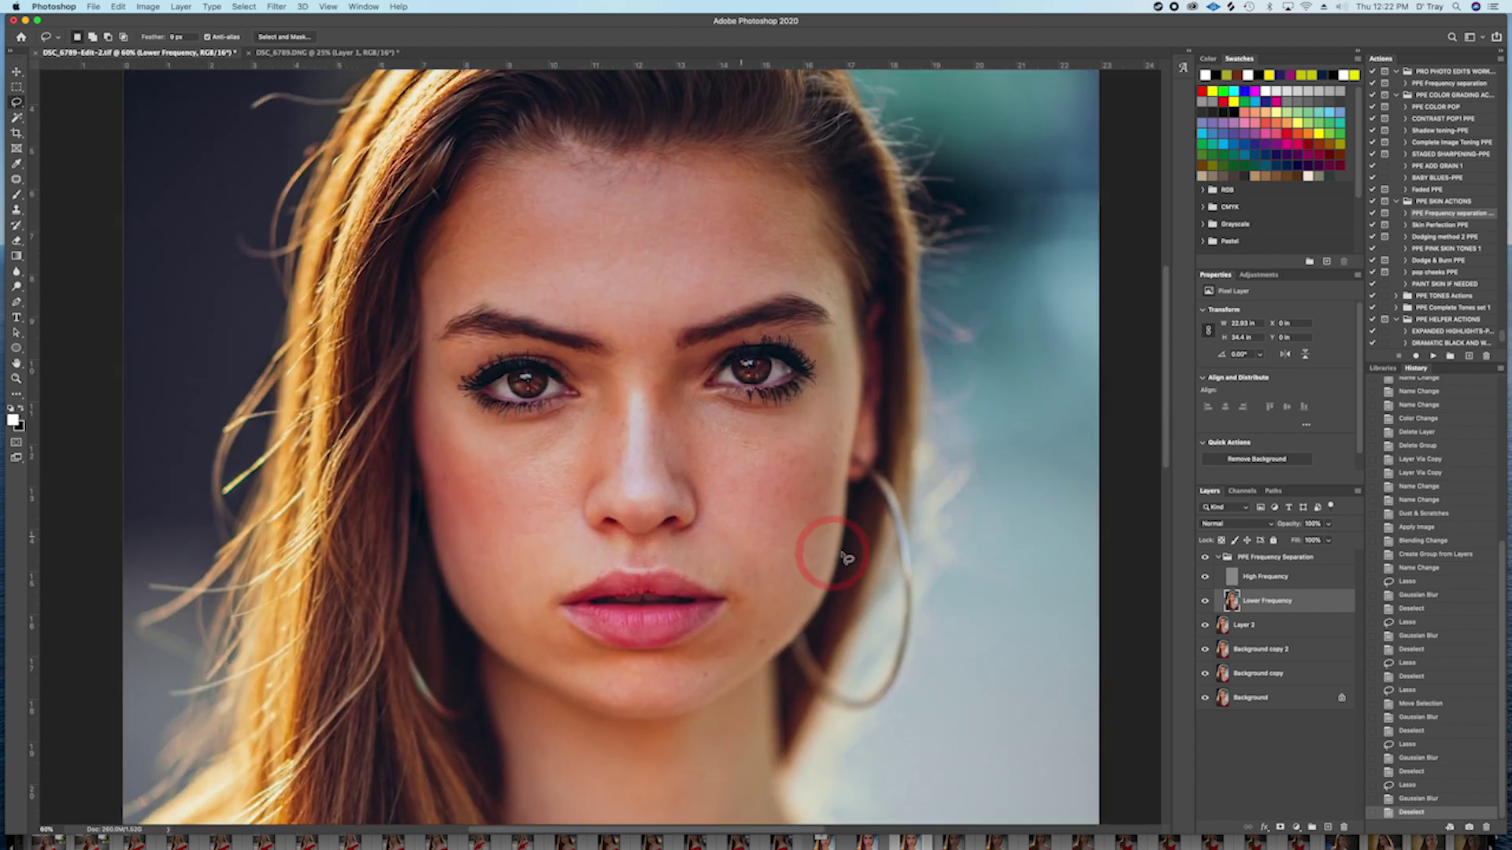
# Step: Collapse the PPE Frequency Separation group and toggle its visibility to compare the skin with and without the smoothing
pyautogui.click(1218, 559)
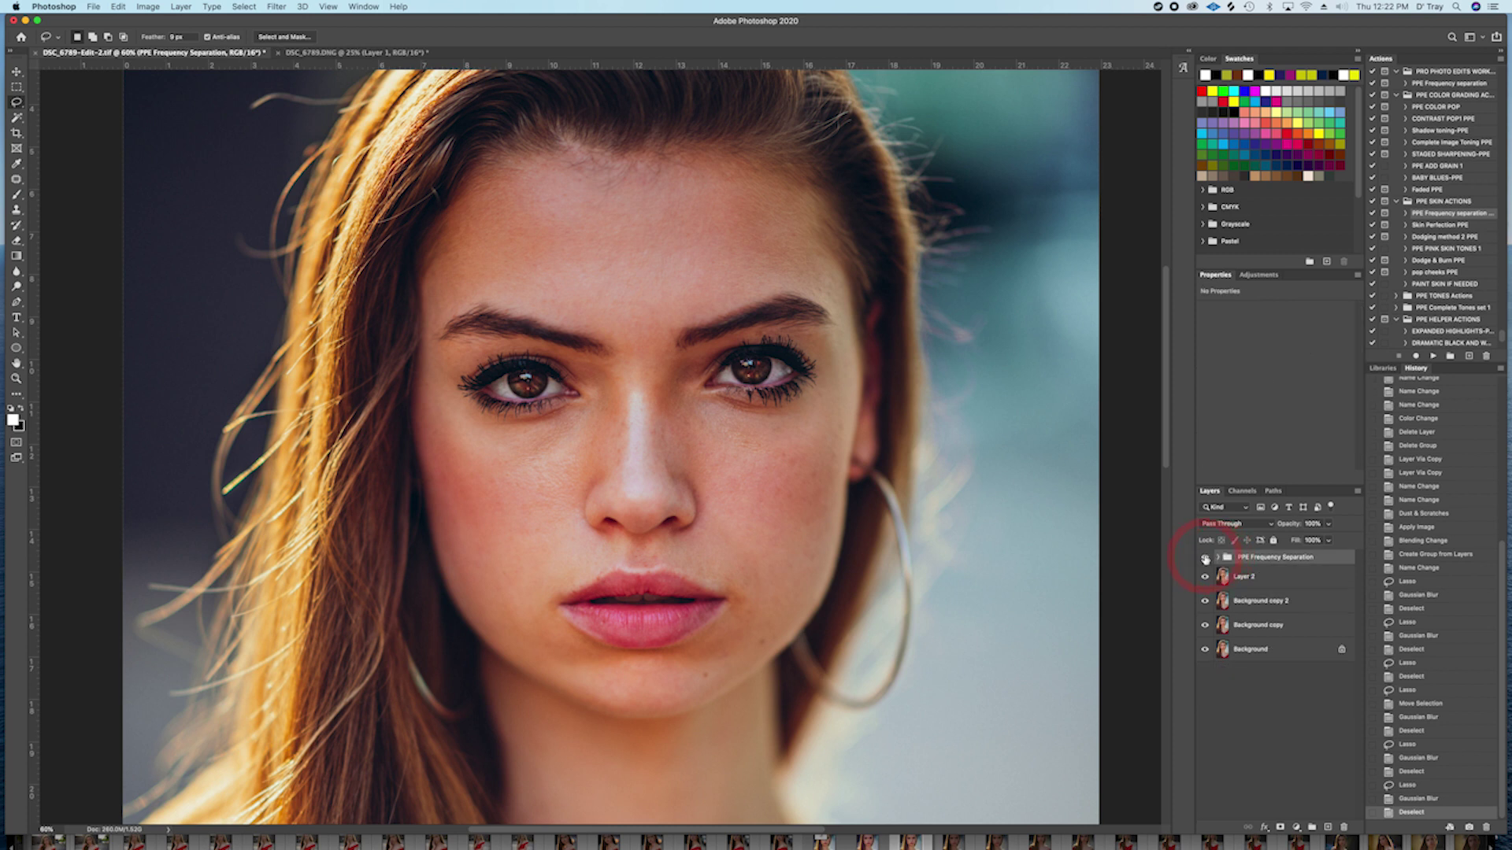
pyautogui.click(1204, 558)
pyautogui.click(1205, 558)
pyautogui.click(1205, 559)
pyautogui.click(1204, 559)
pyautogui.click(1205, 558)
pyautogui.click(1205, 559)
pyautogui.click(1205, 558)
pyautogui.click(1205, 558)
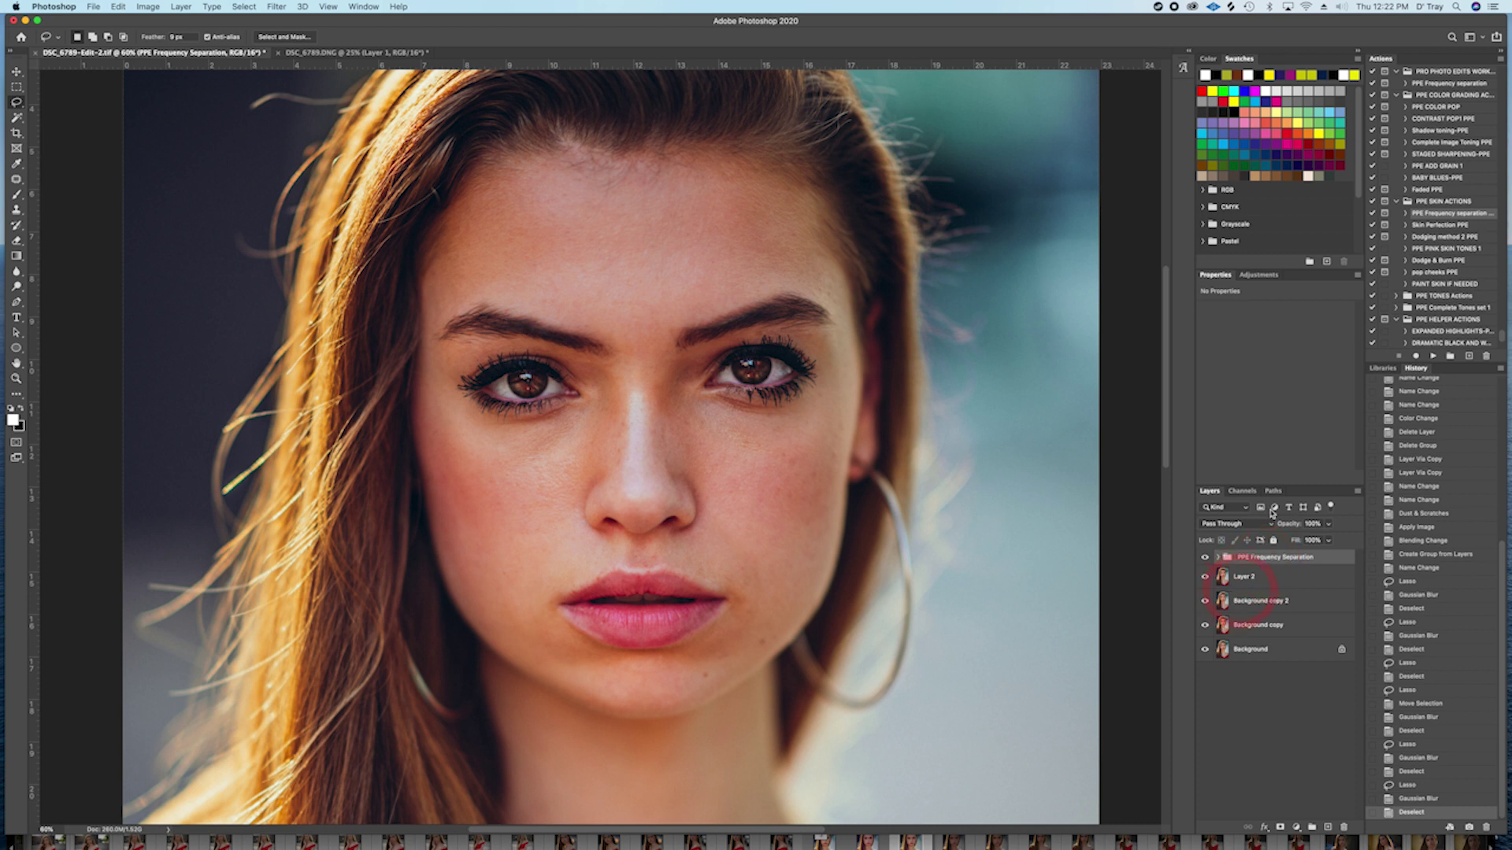
# Step: Run the Skin Perfection PPE action, accepting its suggested layer names and continuing through its instructions
pyautogui.click(1434, 228)
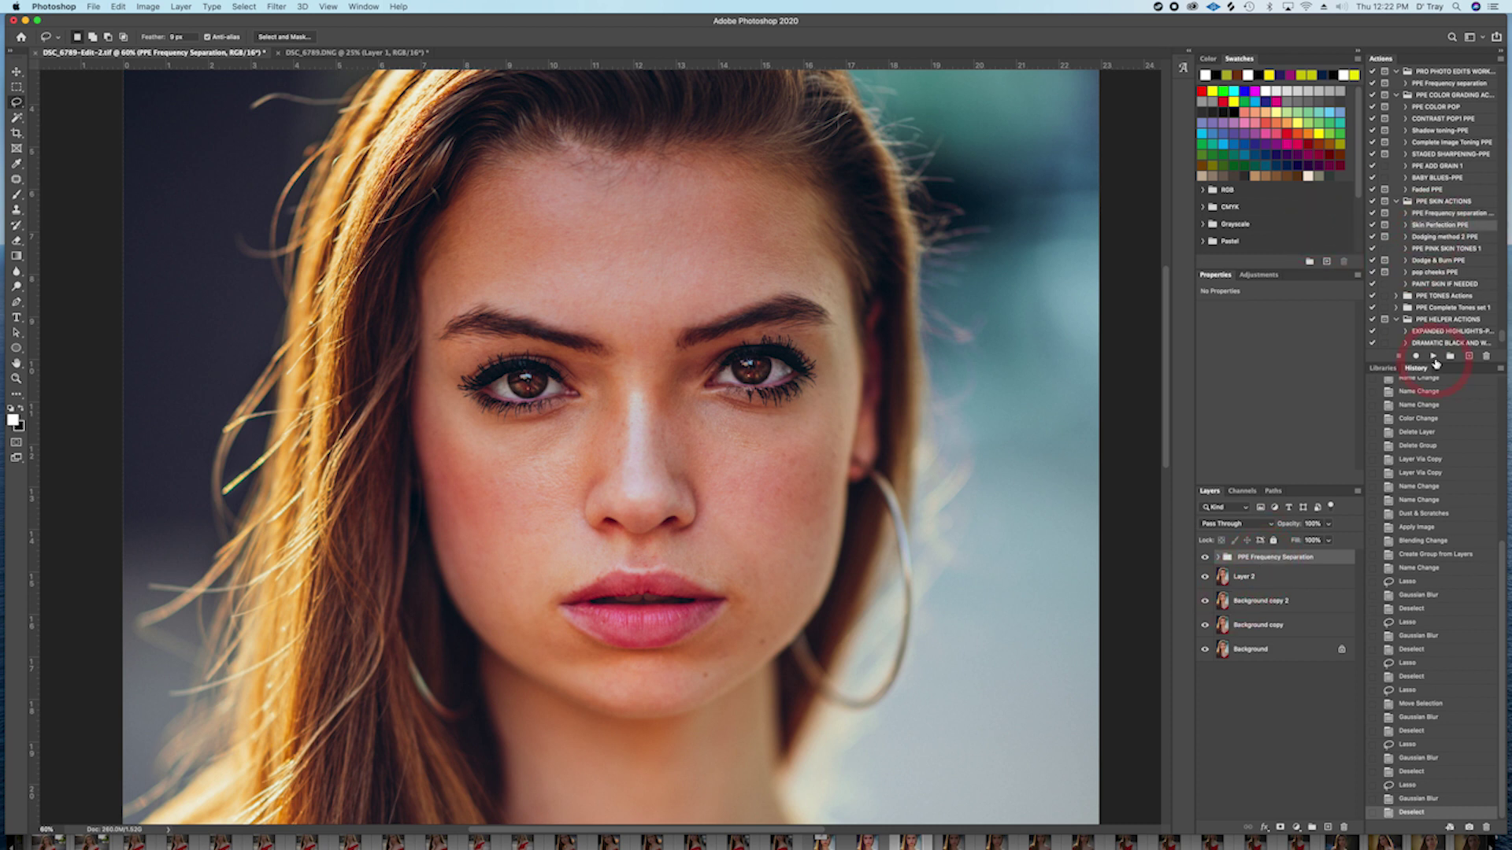
pyautogui.click(1433, 357)
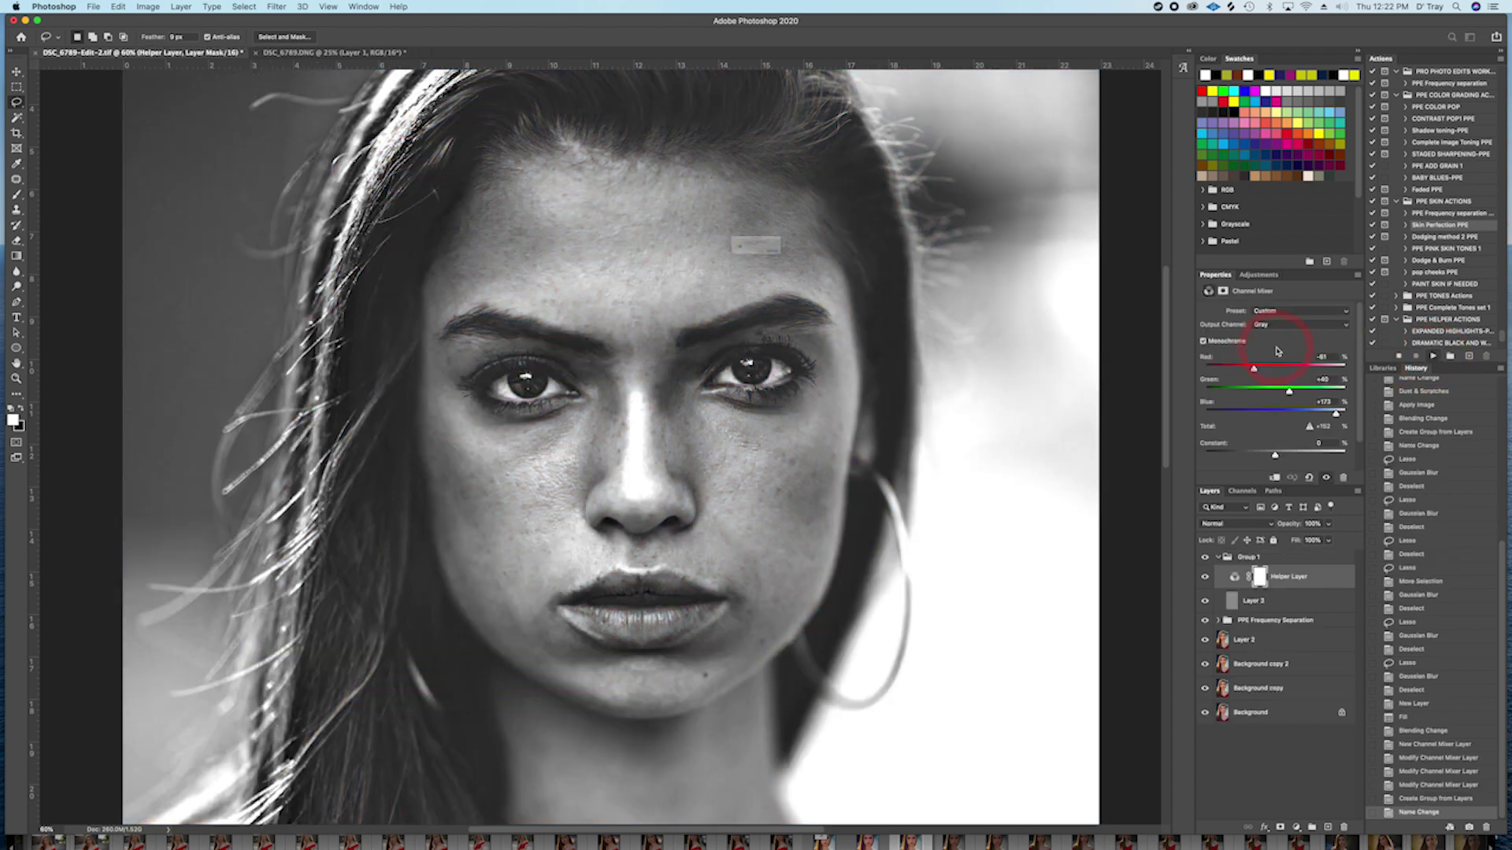
pyautogui.click(839, 274)
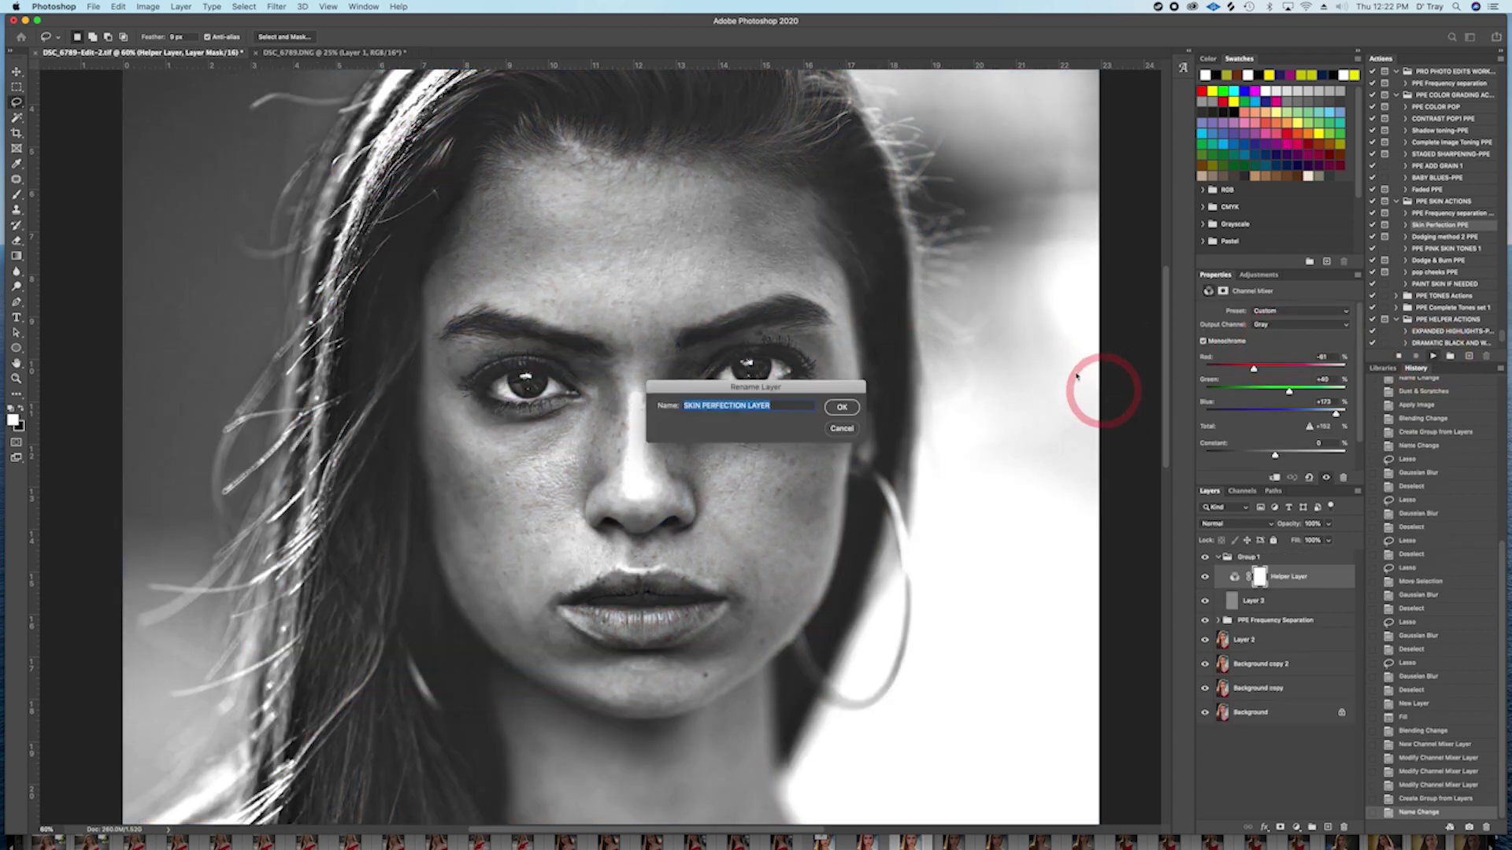
pyautogui.click(841, 407)
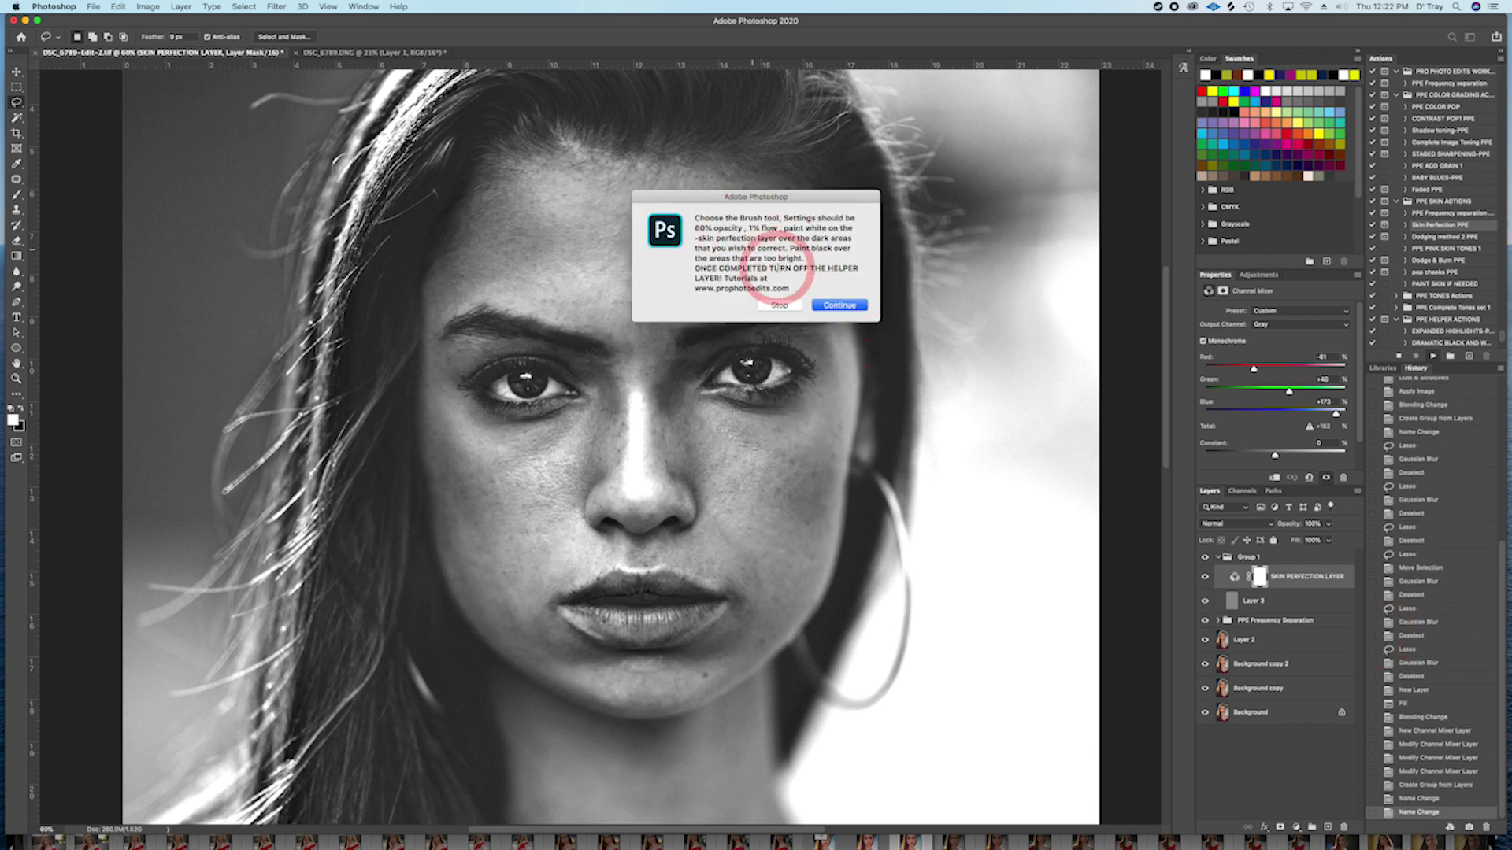
pyautogui.click(838, 306)
pyautogui.click(835, 270)
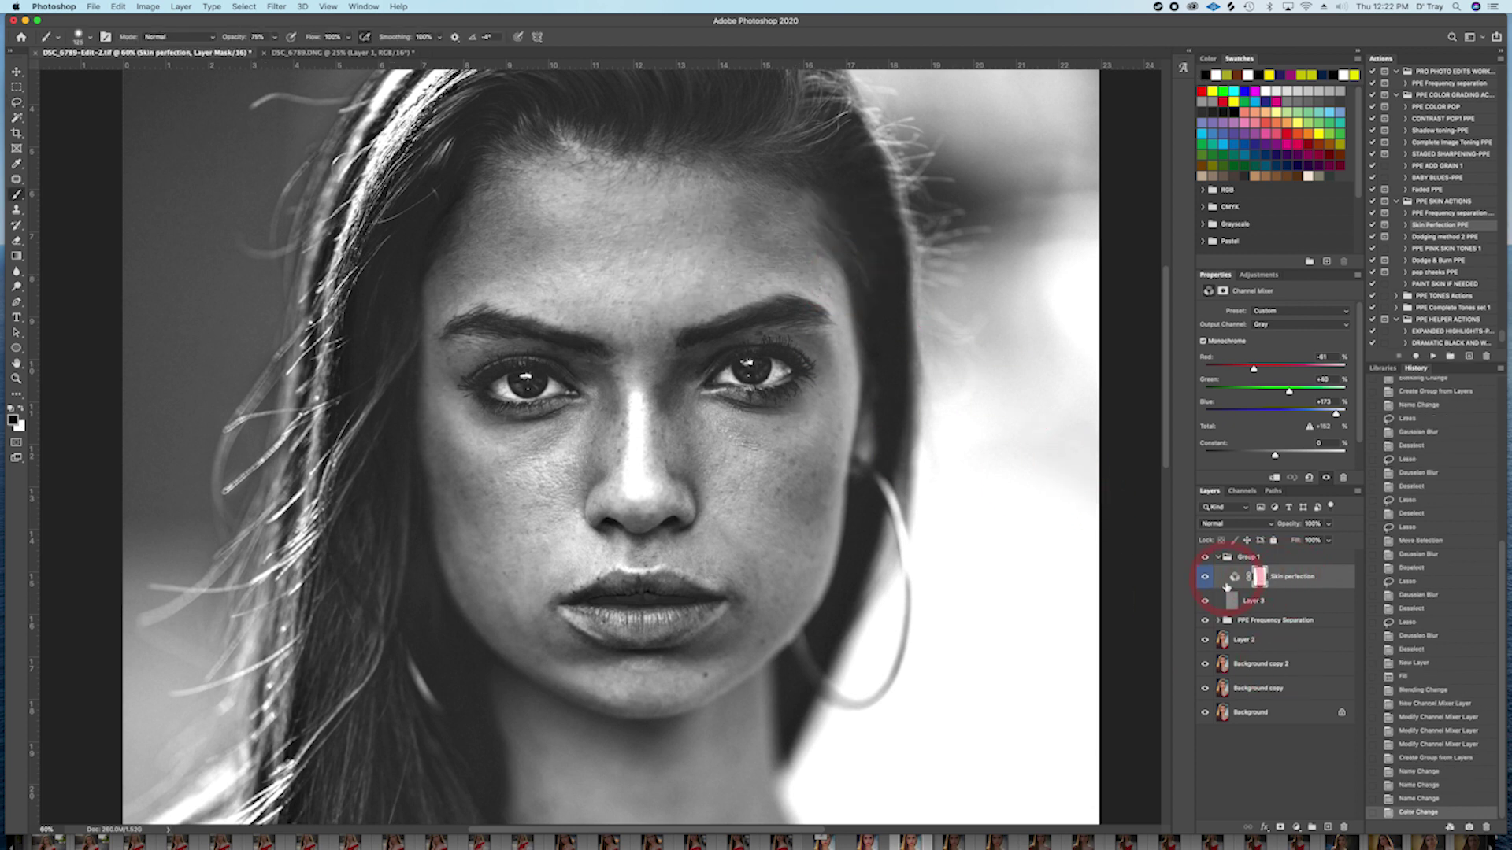
# Step: Toggle the Skin perfection channel mixer layer's visibility to compare the black-and-white helper view with the colour portrait, leaving the layer on
pyautogui.click(1207, 581)
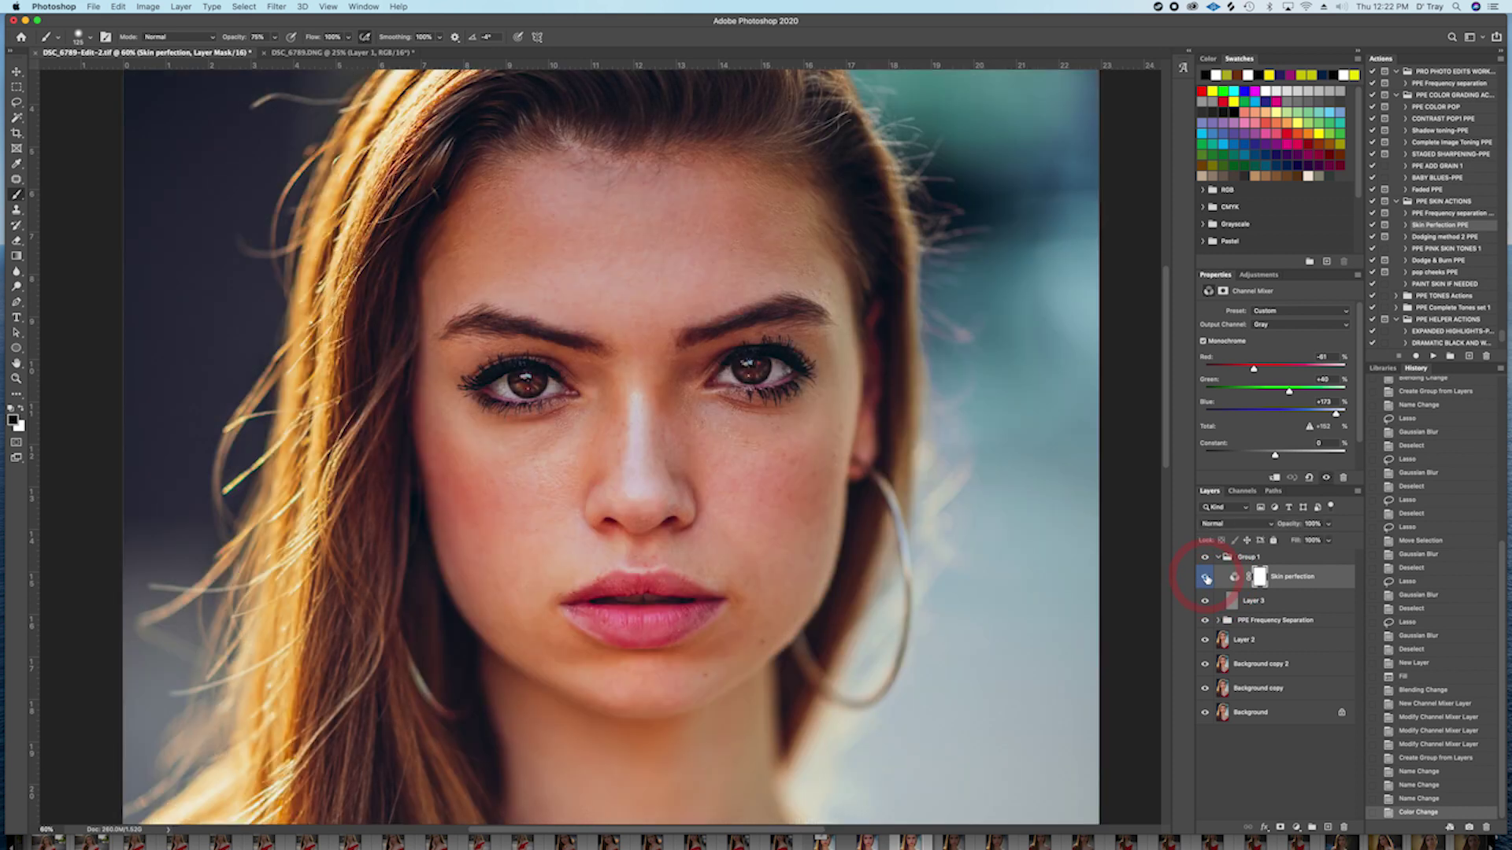
pyautogui.click(1206, 580)
pyautogui.click(1206, 580)
pyautogui.click(1206, 580)
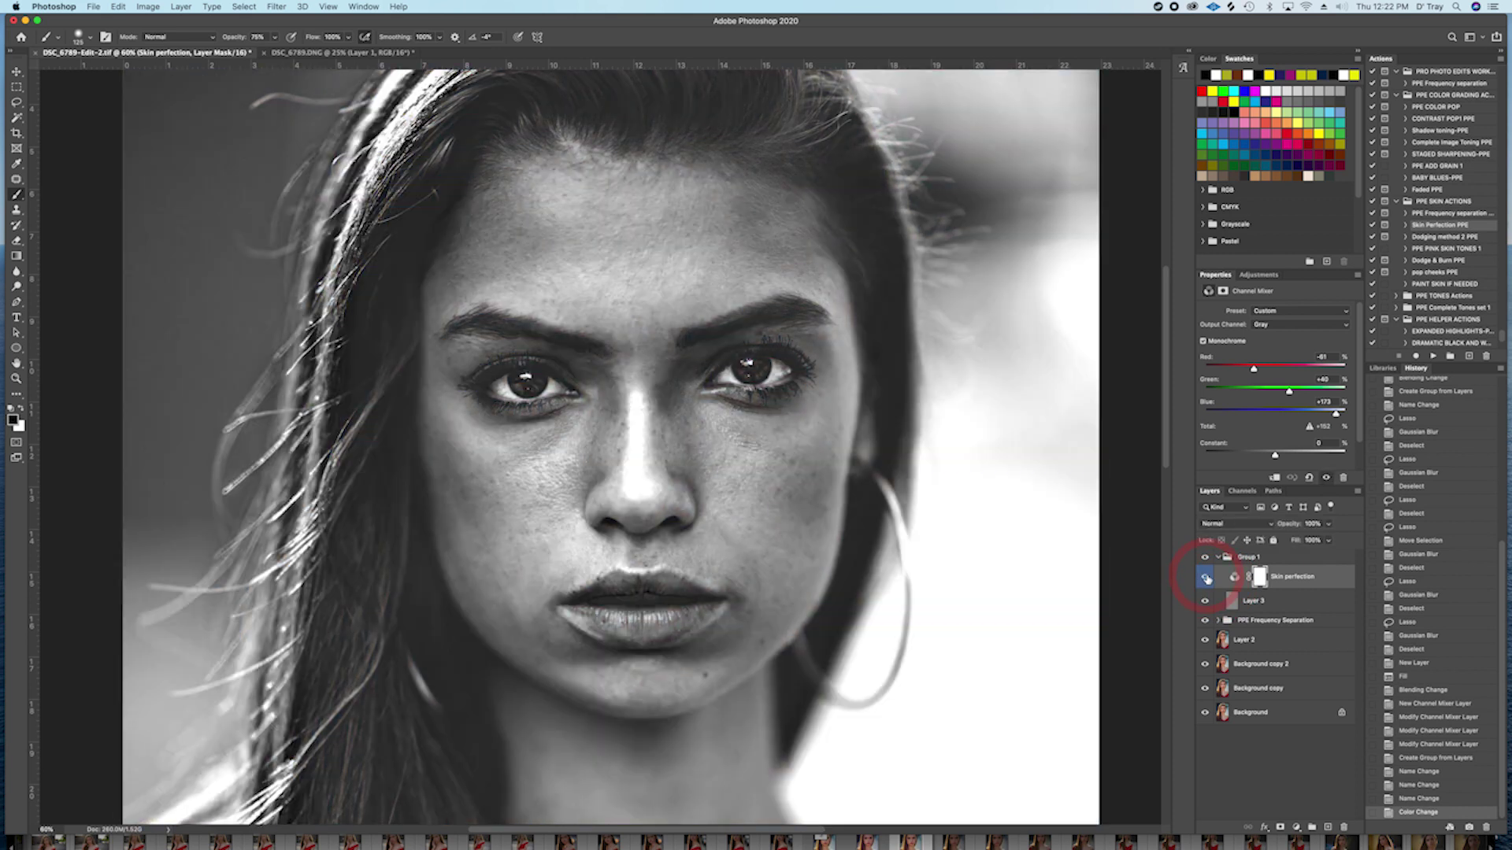
pyautogui.click(1207, 581)
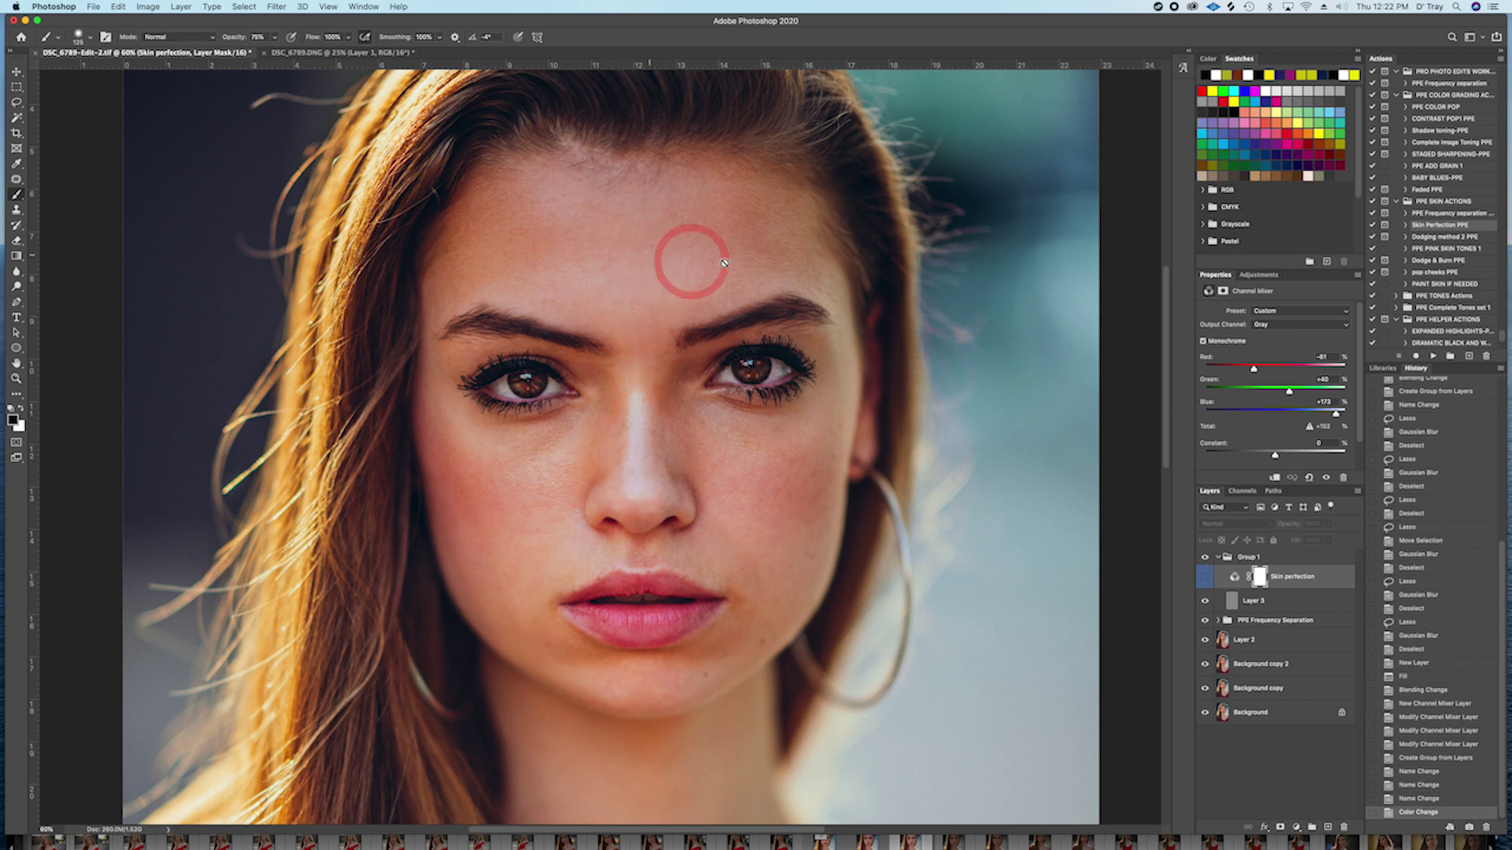
pyautogui.click(1204, 579)
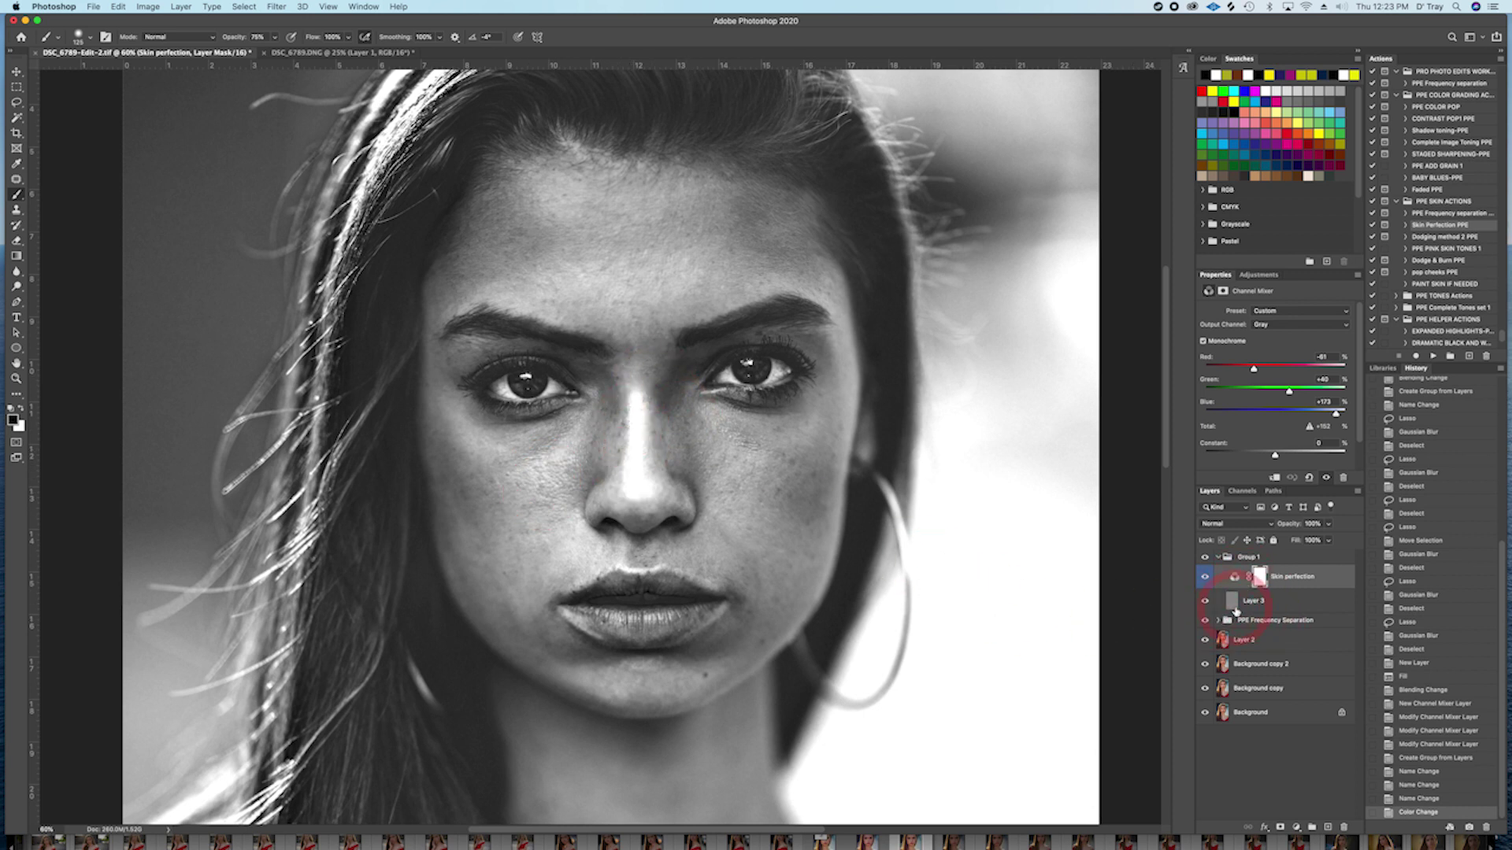
# Step: Select Layer 3 in Group 1 and prepare a white brush at 70% opacity and 1% flow
pyautogui.click(1234, 602)
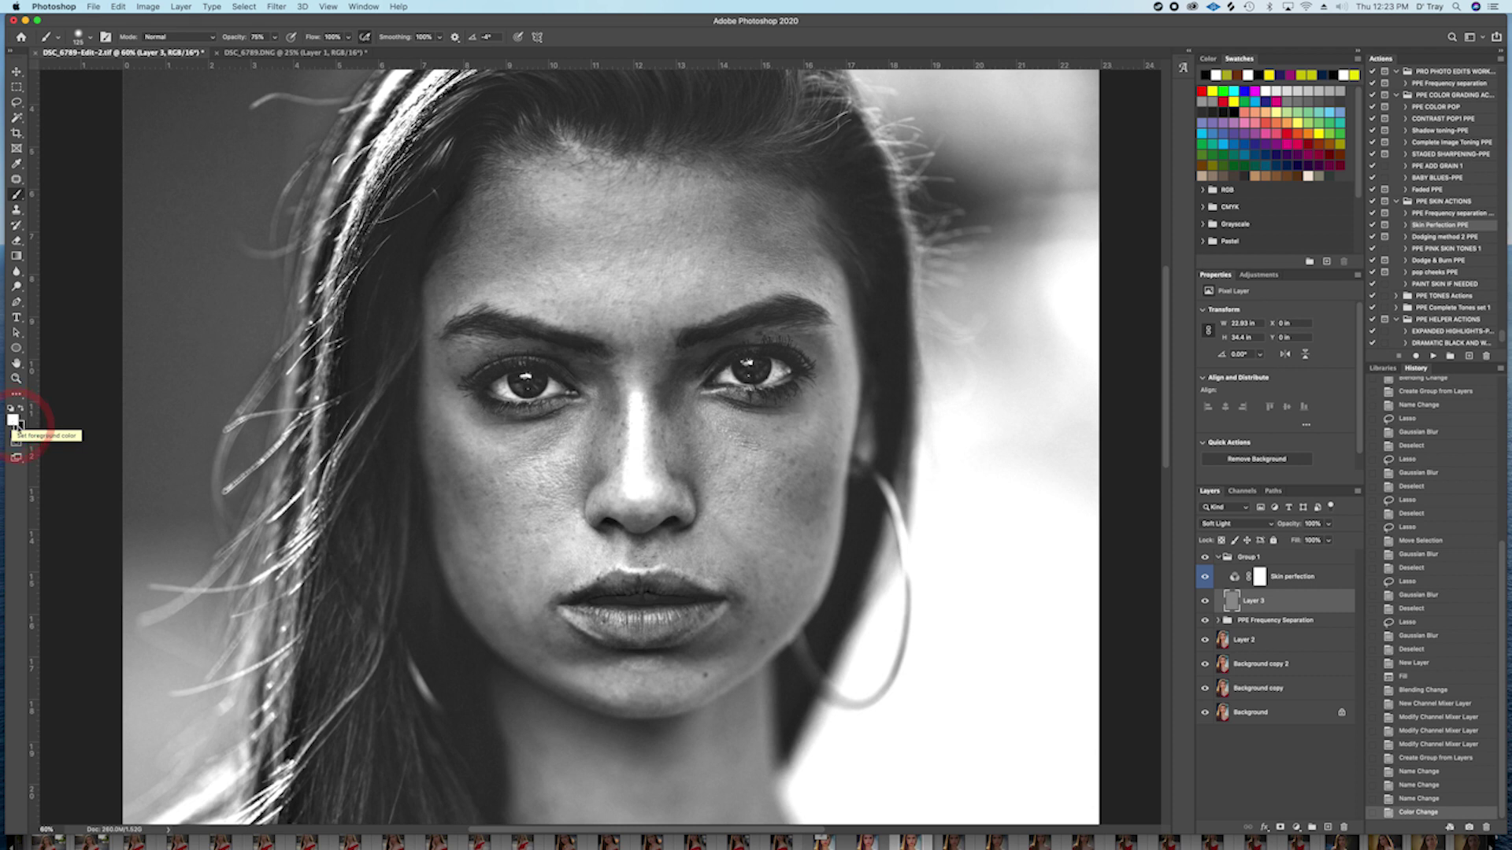
pyautogui.click(13, 419)
pyautogui.click(1360, 12)
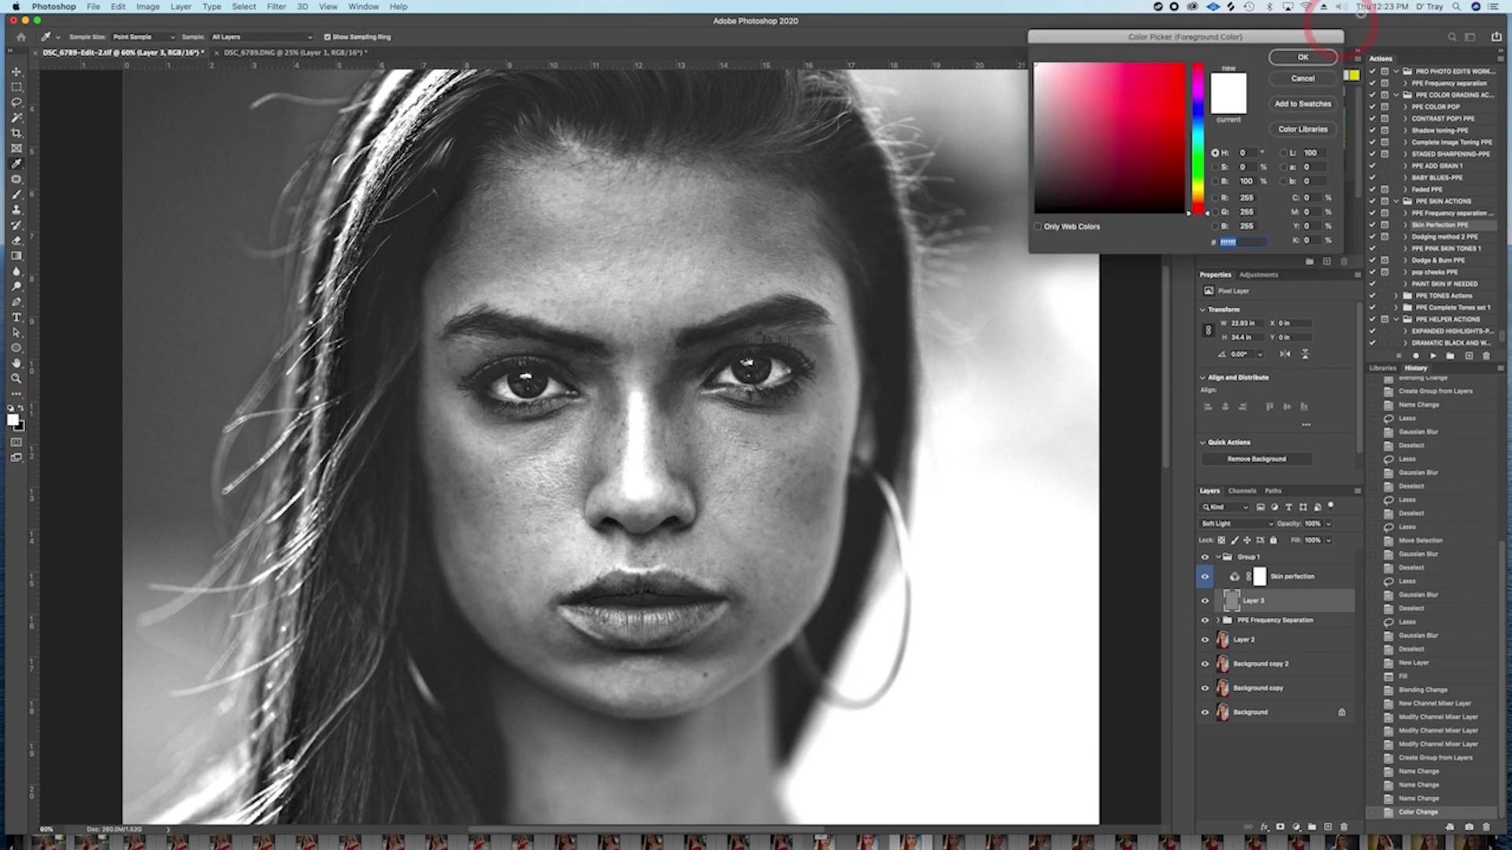
pyautogui.click(1320, 56)
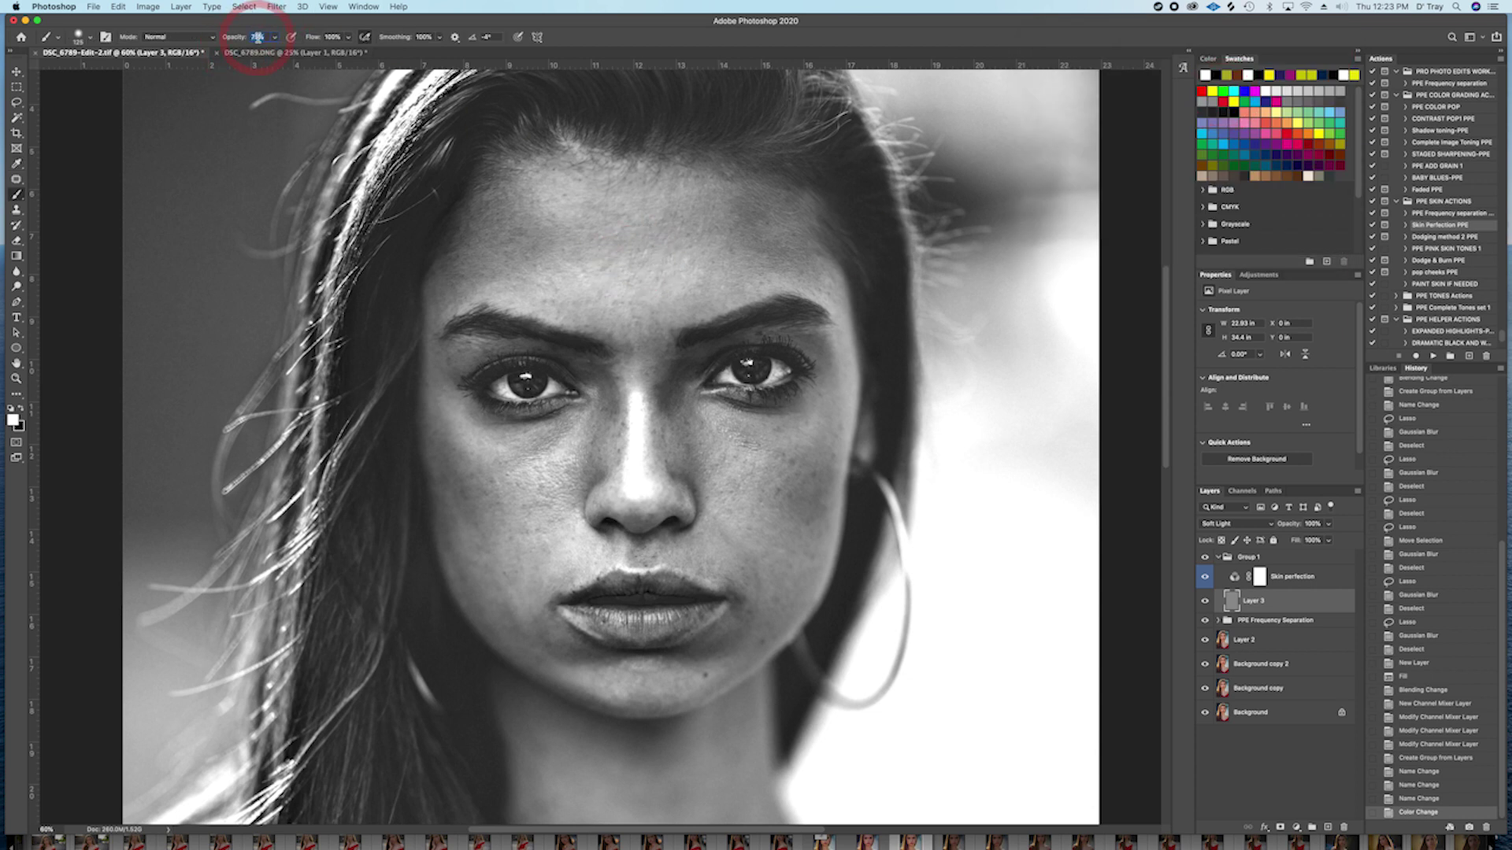
pyautogui.write('70')
pyautogui.click(328, 37)
pyautogui.write('1')
# Step: Brush white on Layer 3 over the dark patches of the forehead, continuing down to the cheek beside the nose
pyautogui.moveTo(575, 283)
pyautogui.mouseDown()
pyautogui.moveTo(614, 268)
pyautogui.moveTo(652, 309)
pyautogui.mouseUp()
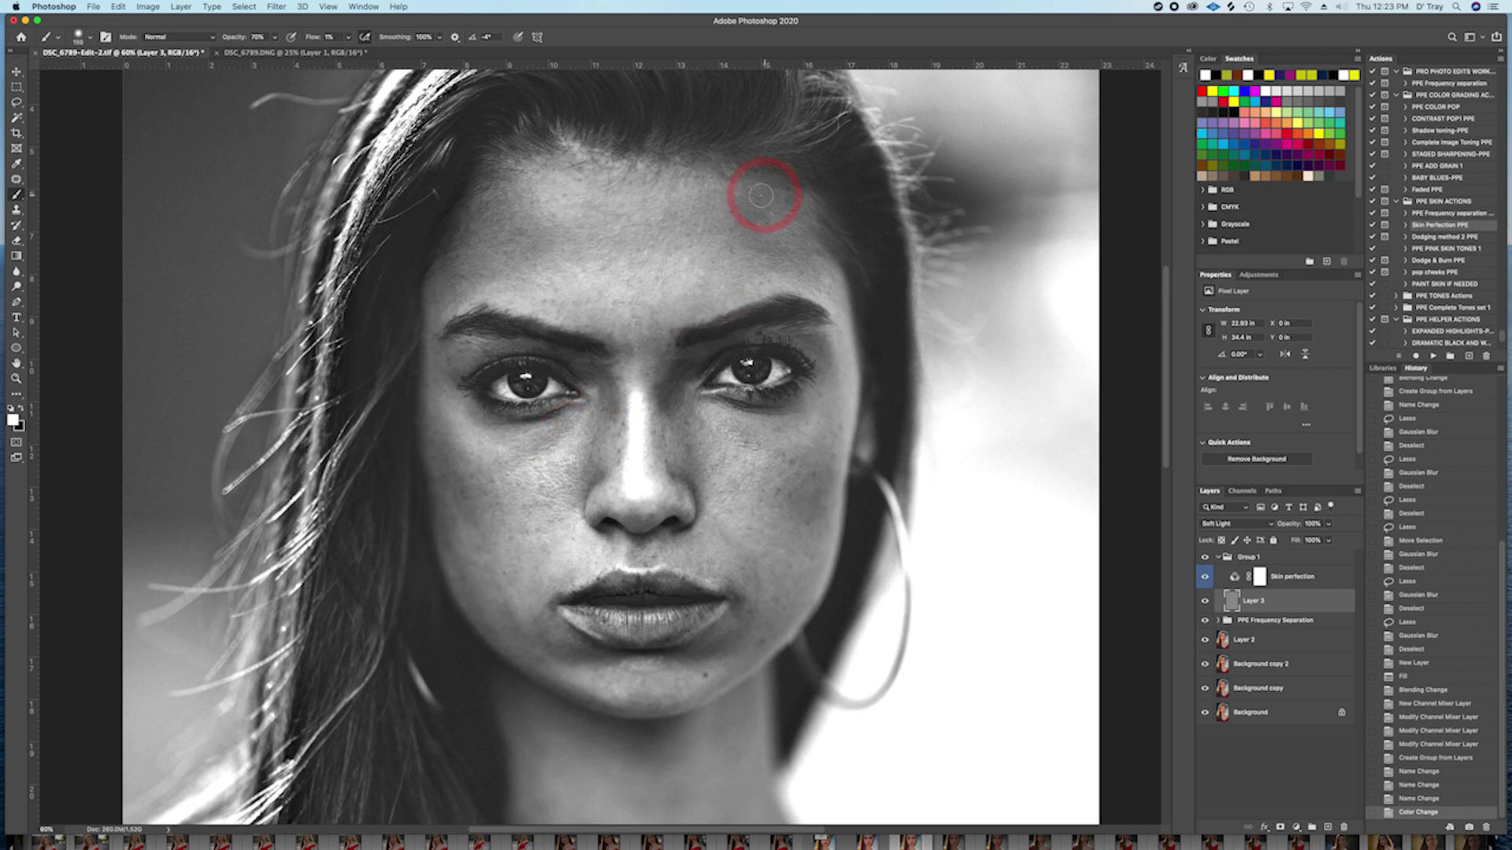
pyautogui.moveTo(742, 209)
pyautogui.mouseDown()
pyautogui.moveTo(853, 214)
pyautogui.moveTo(838, 253)
pyautogui.moveTo(732, 229)
pyautogui.moveTo(782, 265)
pyautogui.moveTo(740, 224)
pyautogui.moveTo(765, 211)
pyautogui.moveTo(741, 204)
pyautogui.moveTo(741, 228)
pyautogui.moveTo(789, 258)
pyautogui.moveTo(742, 240)
pyautogui.moveTo(753, 251)
pyautogui.moveTo(809, 245)
pyautogui.moveTo(749, 228)
pyautogui.moveTo(768, 199)
pyautogui.moveTo(733, 237)
pyautogui.moveTo(810, 240)
pyautogui.moveTo(744, 227)
pyautogui.mouseUp()
pyautogui.press('[')
pyautogui.press('[')
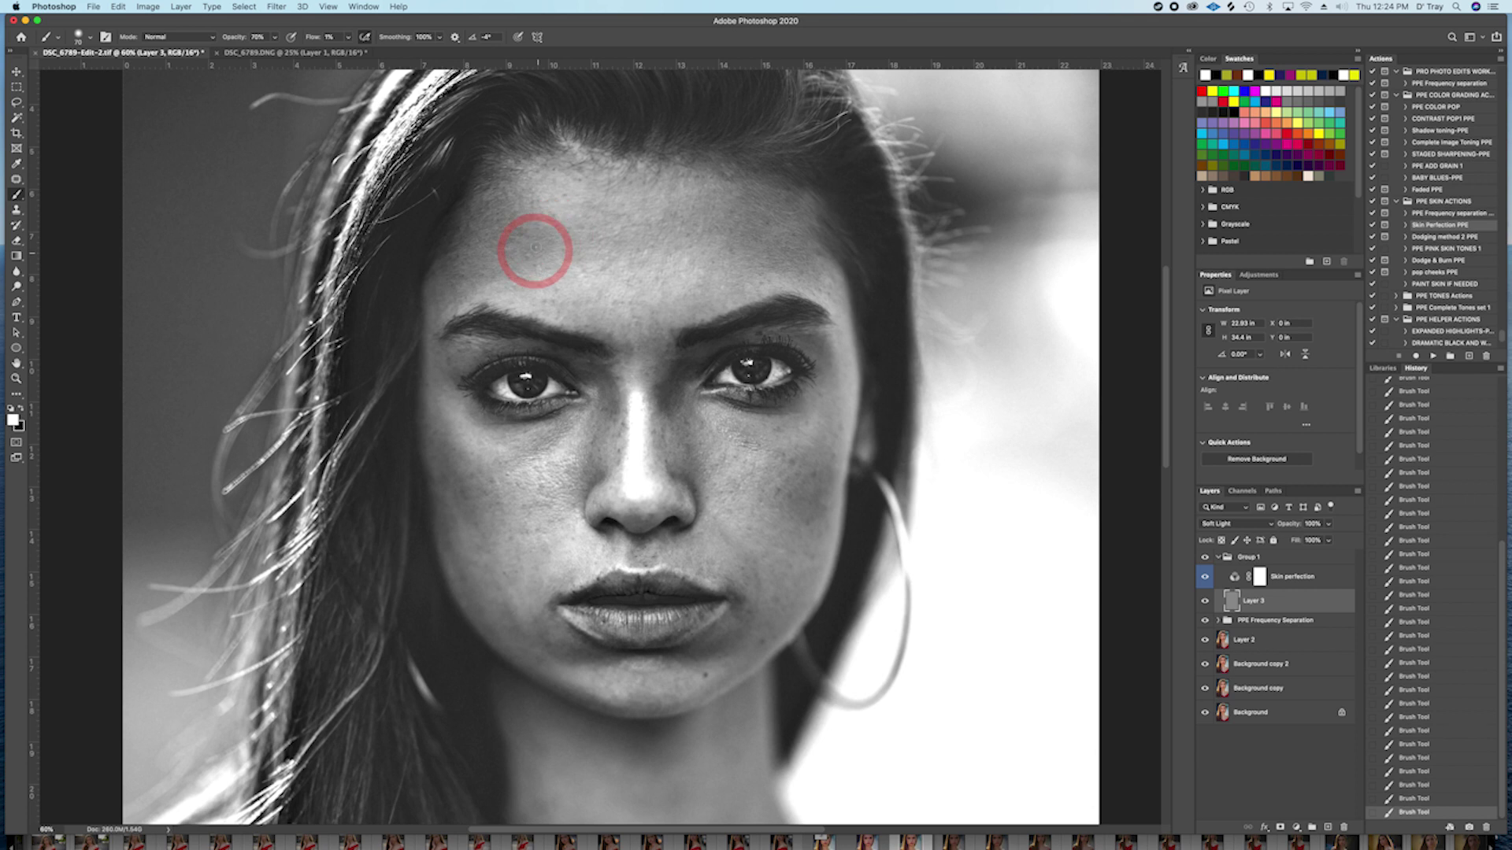
pyautogui.moveTo(535, 250)
pyautogui.mouseDown()
pyautogui.moveTo(558, 212)
pyautogui.moveTo(580, 257)
pyautogui.moveTo(523, 231)
pyautogui.moveTo(503, 273)
pyautogui.moveTo(481, 274)
pyautogui.moveTo(531, 239)
pyautogui.moveTo(500, 214)
pyautogui.moveTo(555, 251)
pyautogui.moveTo(650, 233)
pyautogui.moveTo(634, 248)
pyautogui.moveTo(679, 236)
pyautogui.moveTo(666, 220)
pyautogui.moveTo(704, 240)
pyautogui.moveTo(745, 230)
pyautogui.moveTo(731, 227)
pyautogui.moveTo(756, 216)
pyautogui.moveTo(743, 198)
pyautogui.moveTo(721, 211)
pyautogui.moveTo(759, 243)
pyautogui.moveTo(733, 239)
pyautogui.moveTo(764, 242)
pyautogui.moveTo(734, 238)
pyautogui.moveTo(655, 358)
pyautogui.moveTo(661, 343)
pyautogui.moveTo(661, 392)
pyautogui.moveTo(595, 495)
pyautogui.moveTo(654, 329)
pyautogui.moveTo(661, 348)
pyautogui.moveTo(654, 322)
pyautogui.moveTo(655, 356)
pyautogui.moveTo(637, 340)
pyautogui.moveTo(654, 350)
pyautogui.moveTo(653, 327)
pyautogui.moveTo(656, 363)
pyautogui.moveTo(634, 338)
pyautogui.moveTo(678, 394)
pyautogui.moveTo(661, 405)
pyautogui.moveTo(747, 432)
pyautogui.moveTo(530, 428)
pyautogui.moveTo(526, 460)
pyautogui.moveTo(564, 423)
pyautogui.moveTo(530, 446)
pyautogui.moveTo(477, 421)
pyautogui.moveTo(547, 428)
pyautogui.moveTo(527, 449)
pyautogui.moveTo(549, 444)
pyautogui.moveTo(493, 476)
pyautogui.moveTo(571, 480)
pyautogui.mouseUp()
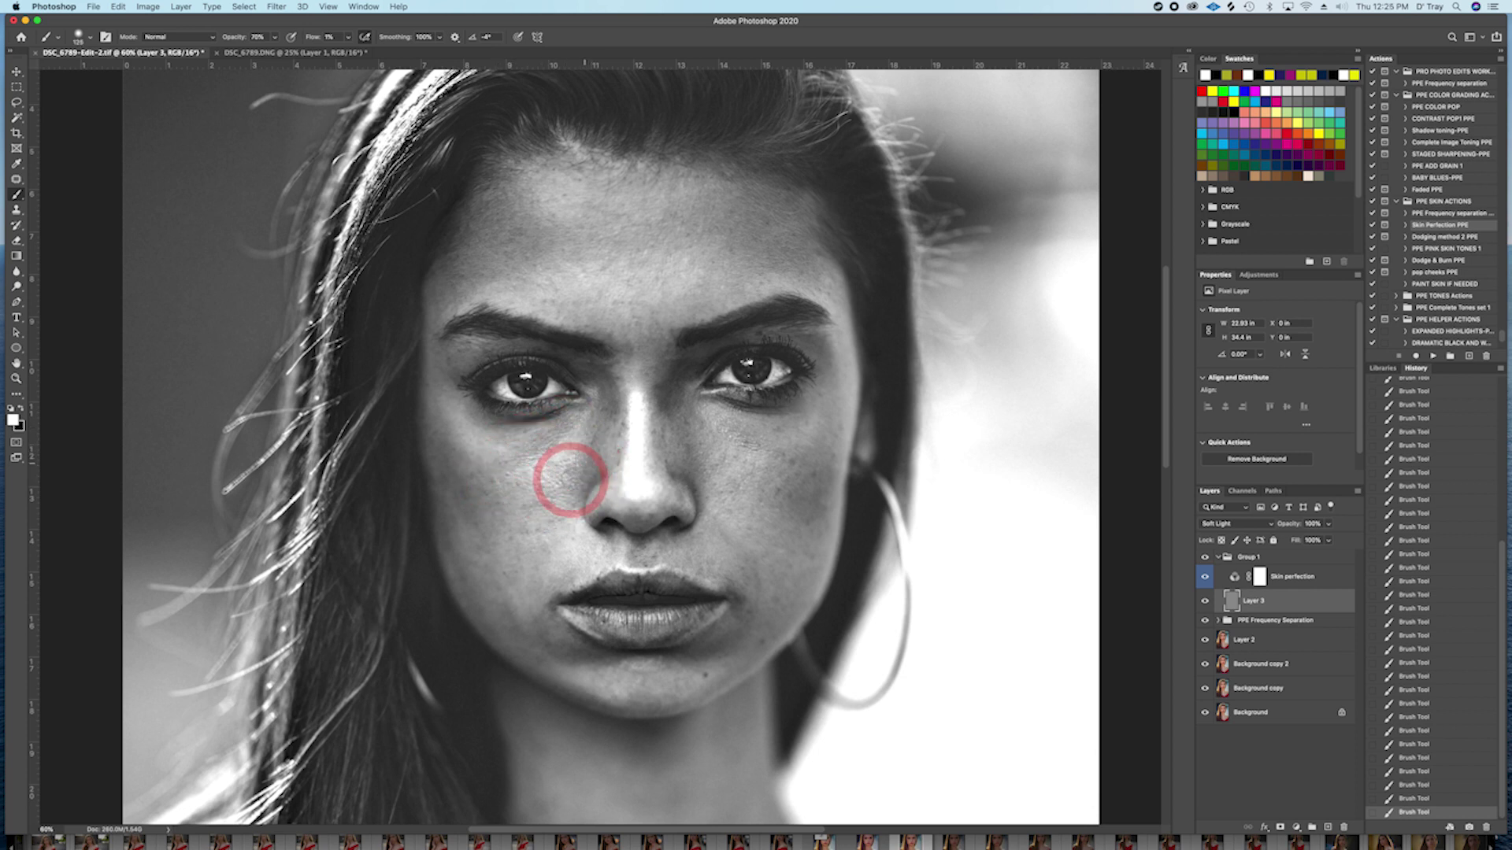
# Step: Brush white with a smaller tip over dark spots on both cheeks, beside the mouth and up along the nose
pyautogui.press('[')
pyautogui.moveTo(725, 452)
pyautogui.mouseDown()
pyautogui.moveTo(732, 426)
pyautogui.moveTo(745, 441)
pyautogui.moveTo(729, 423)
pyautogui.moveTo(780, 432)
pyautogui.moveTo(804, 405)
pyautogui.moveTo(780, 486)
pyautogui.moveTo(802, 518)
pyautogui.moveTo(769, 496)
pyautogui.moveTo(749, 418)
pyautogui.moveTo(729, 422)
pyautogui.mouseUp()
pyautogui.moveTo(512, 442)
pyautogui.mouseDown()
pyautogui.moveTo(570, 429)
pyautogui.moveTo(508, 468)
pyautogui.moveTo(552, 502)
pyautogui.moveTo(582, 479)
pyautogui.moveTo(556, 490)
pyautogui.moveTo(540, 574)
pyautogui.mouseUp()
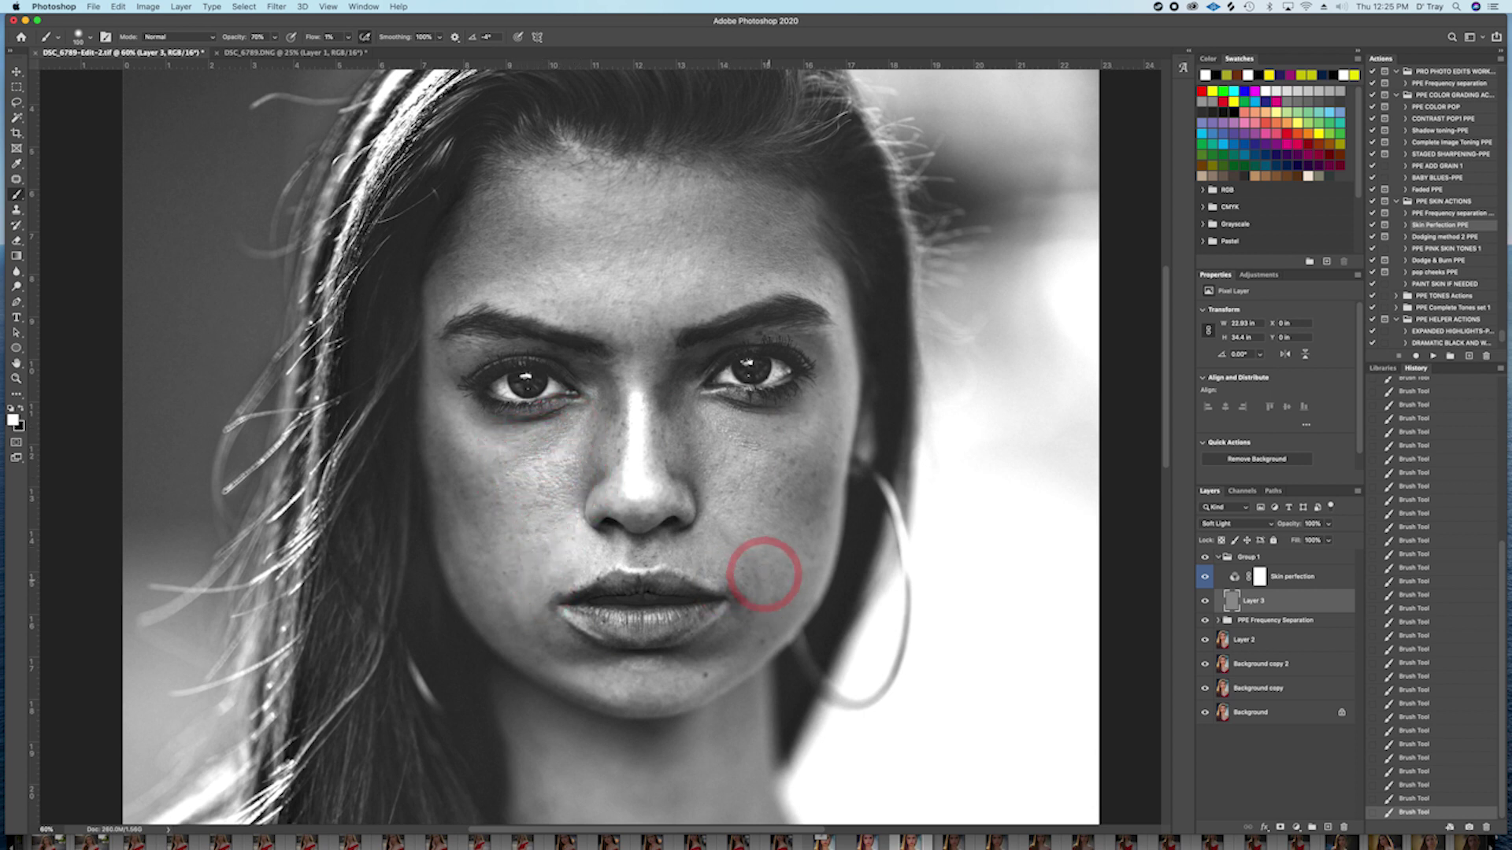
pyautogui.moveTo(764, 575)
pyautogui.mouseDown()
pyautogui.moveTo(715, 527)
pyautogui.moveTo(756, 566)
pyautogui.moveTo(758, 597)
pyautogui.moveTo(713, 515)
pyautogui.moveTo(798, 478)
pyautogui.moveTo(789, 490)
pyautogui.moveTo(707, 437)
pyautogui.moveTo(692, 459)
pyautogui.moveTo(675, 406)
pyautogui.moveTo(655, 399)
pyautogui.moveTo(675, 376)
pyautogui.moveTo(659, 396)
pyautogui.moveTo(681, 480)
pyautogui.moveTo(696, 481)
pyautogui.moveTo(677, 461)
pyautogui.moveTo(690, 474)
pyautogui.moveTo(663, 407)
pyautogui.mouseUp()
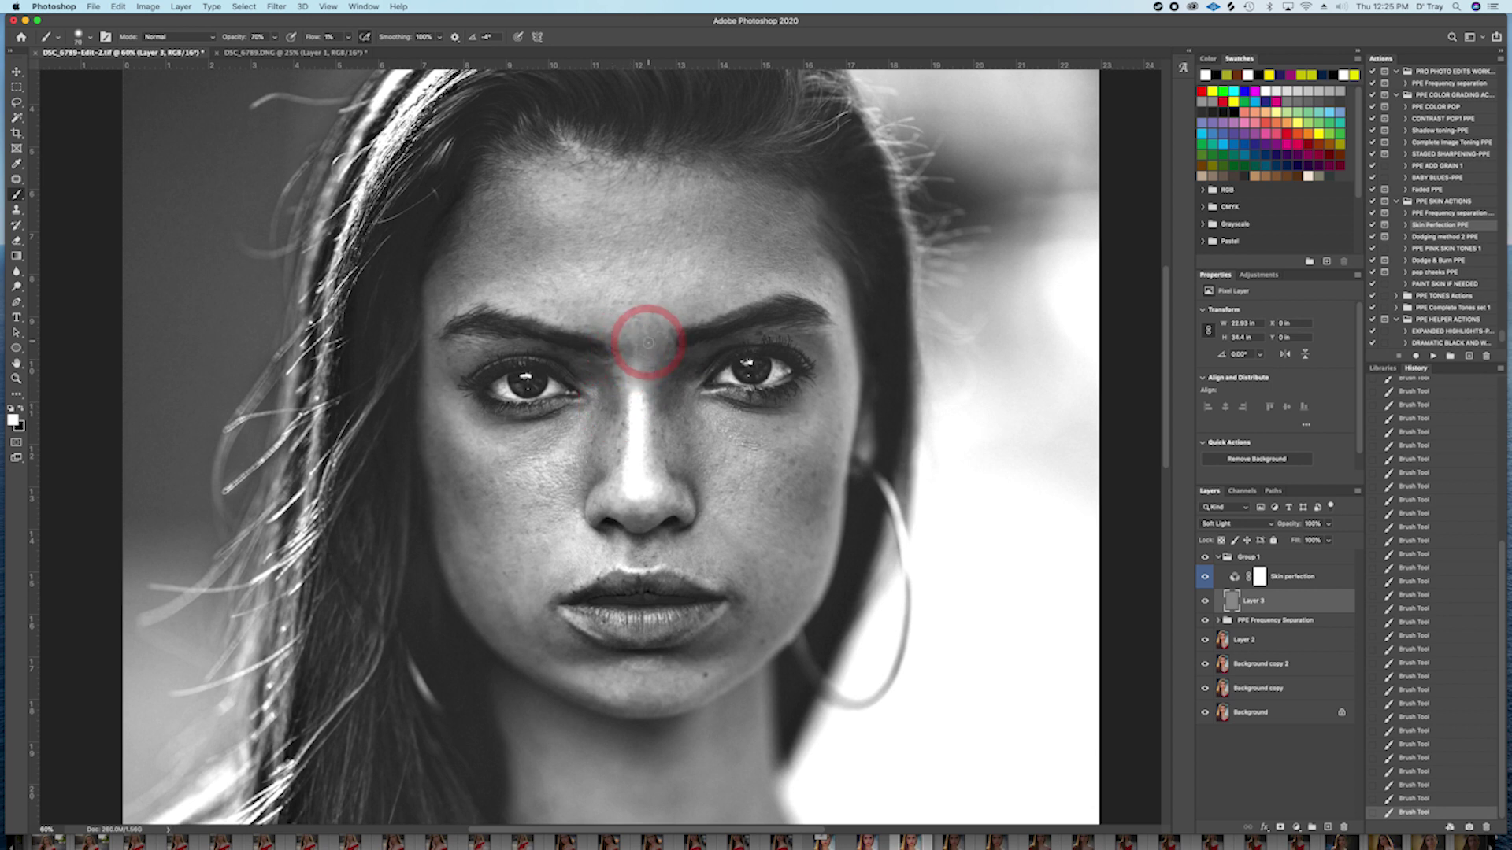
# Step: Lighten the dark patches between the eyebrows, on the cheek and around the mouth corners and chin with the white brush
pyautogui.moveTo(589, 326)
pyautogui.mouseDown()
pyautogui.moveTo(567, 308)
pyautogui.moveTo(631, 319)
pyautogui.mouseUp()
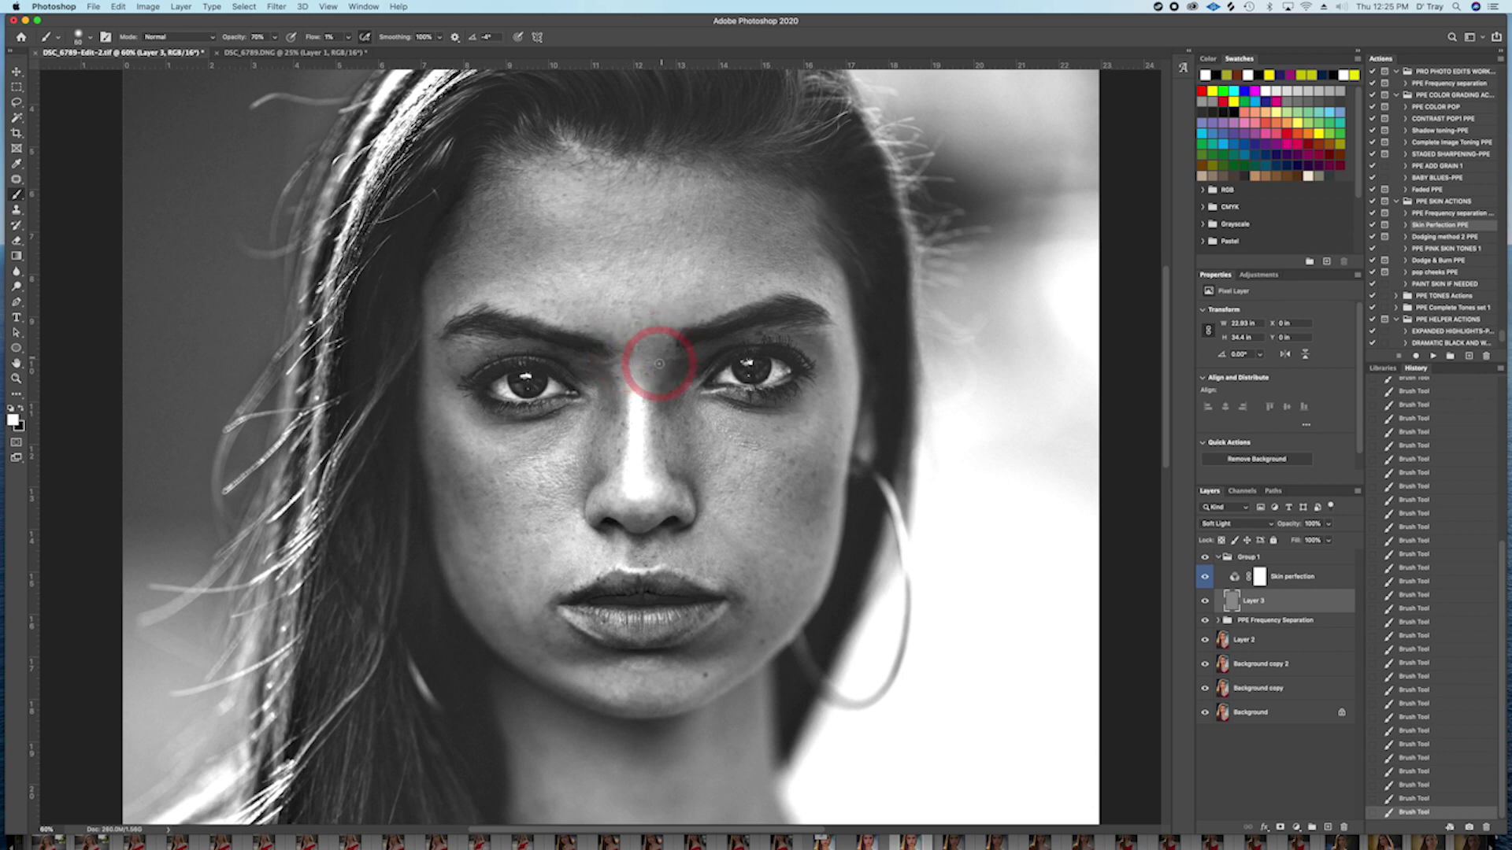
pyautogui.moveTo(587, 483)
pyautogui.mouseDown()
pyautogui.moveTo(538, 440)
pyautogui.moveTo(497, 469)
pyautogui.moveTo(537, 461)
pyautogui.moveTo(525, 438)
pyautogui.moveTo(542, 443)
pyautogui.moveTo(488, 438)
pyautogui.moveTo(477, 419)
pyautogui.moveTo(547, 448)
pyautogui.moveTo(535, 440)
pyautogui.moveTo(513, 467)
pyautogui.moveTo(561, 439)
pyautogui.moveTo(499, 469)
pyautogui.mouseUp()
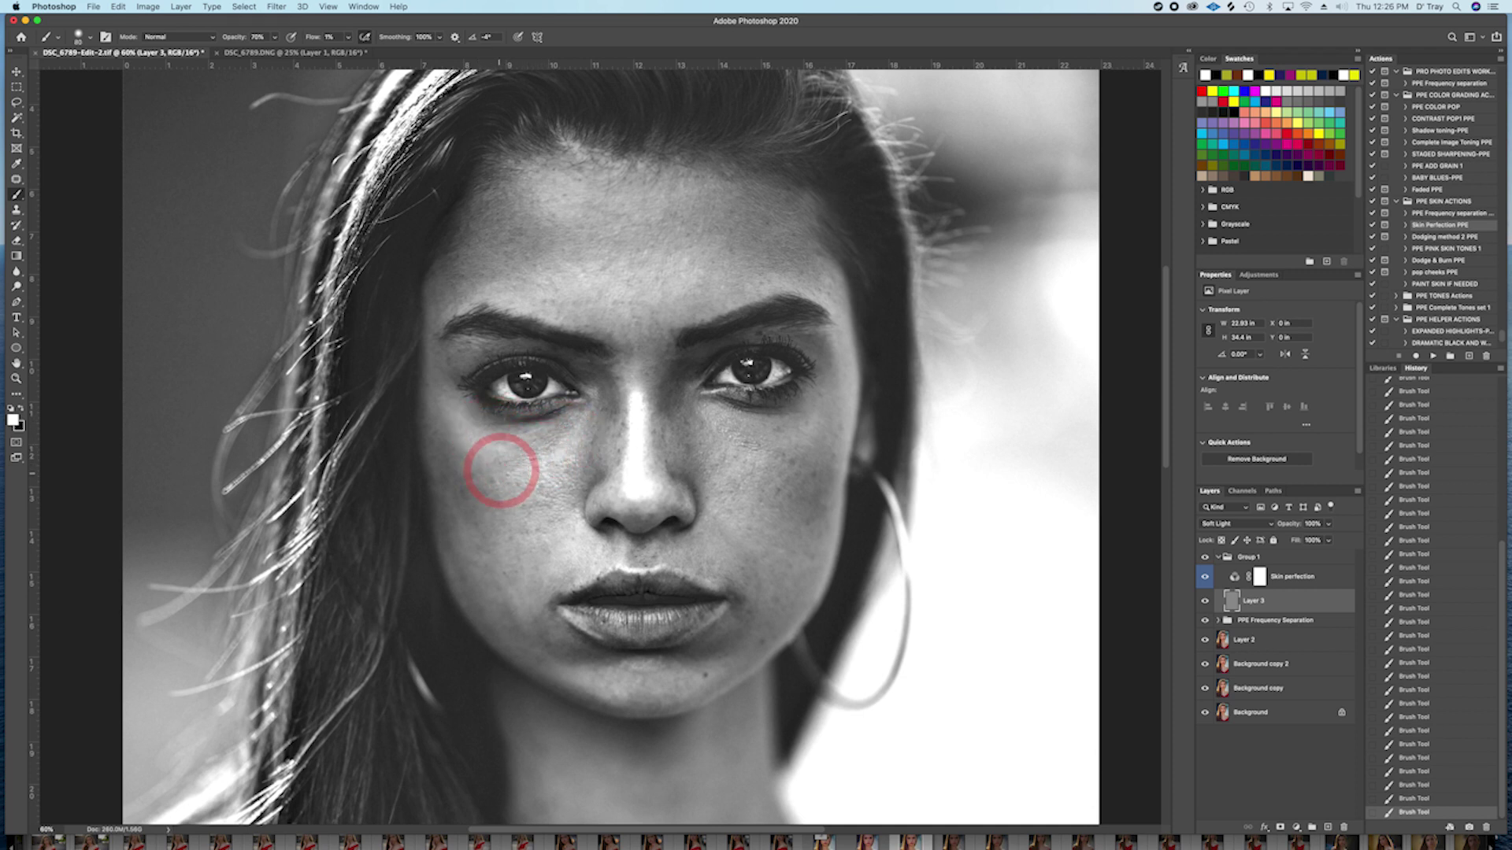
pyautogui.moveTo(515, 622)
pyautogui.mouseDown()
pyautogui.moveTo(537, 615)
pyautogui.moveTo(561, 659)
pyautogui.moveTo(575, 662)
pyautogui.moveTo(573, 648)
pyautogui.mouseUp()
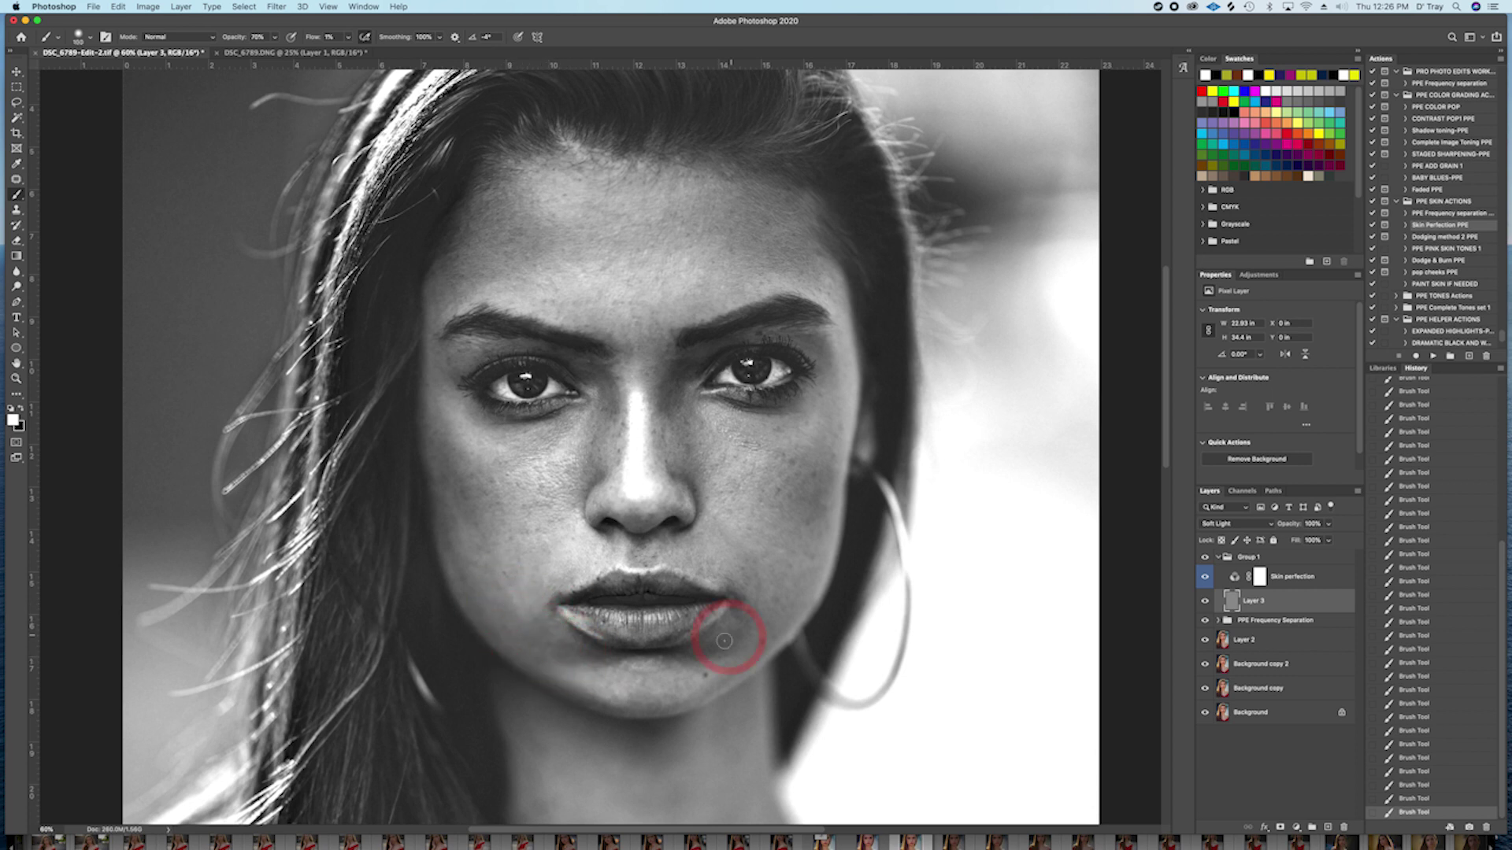
pyautogui.moveTo(734, 639)
pyautogui.mouseDown()
pyautogui.moveTo(757, 605)
pyautogui.moveTo(753, 620)
pyautogui.moveTo(730, 591)
pyautogui.moveTo(743, 571)
pyautogui.moveTo(740, 636)
pyautogui.moveTo(710, 659)
pyautogui.moveTo(772, 619)
pyautogui.moveTo(716, 674)
pyautogui.moveTo(743, 611)
pyautogui.mouseUp()
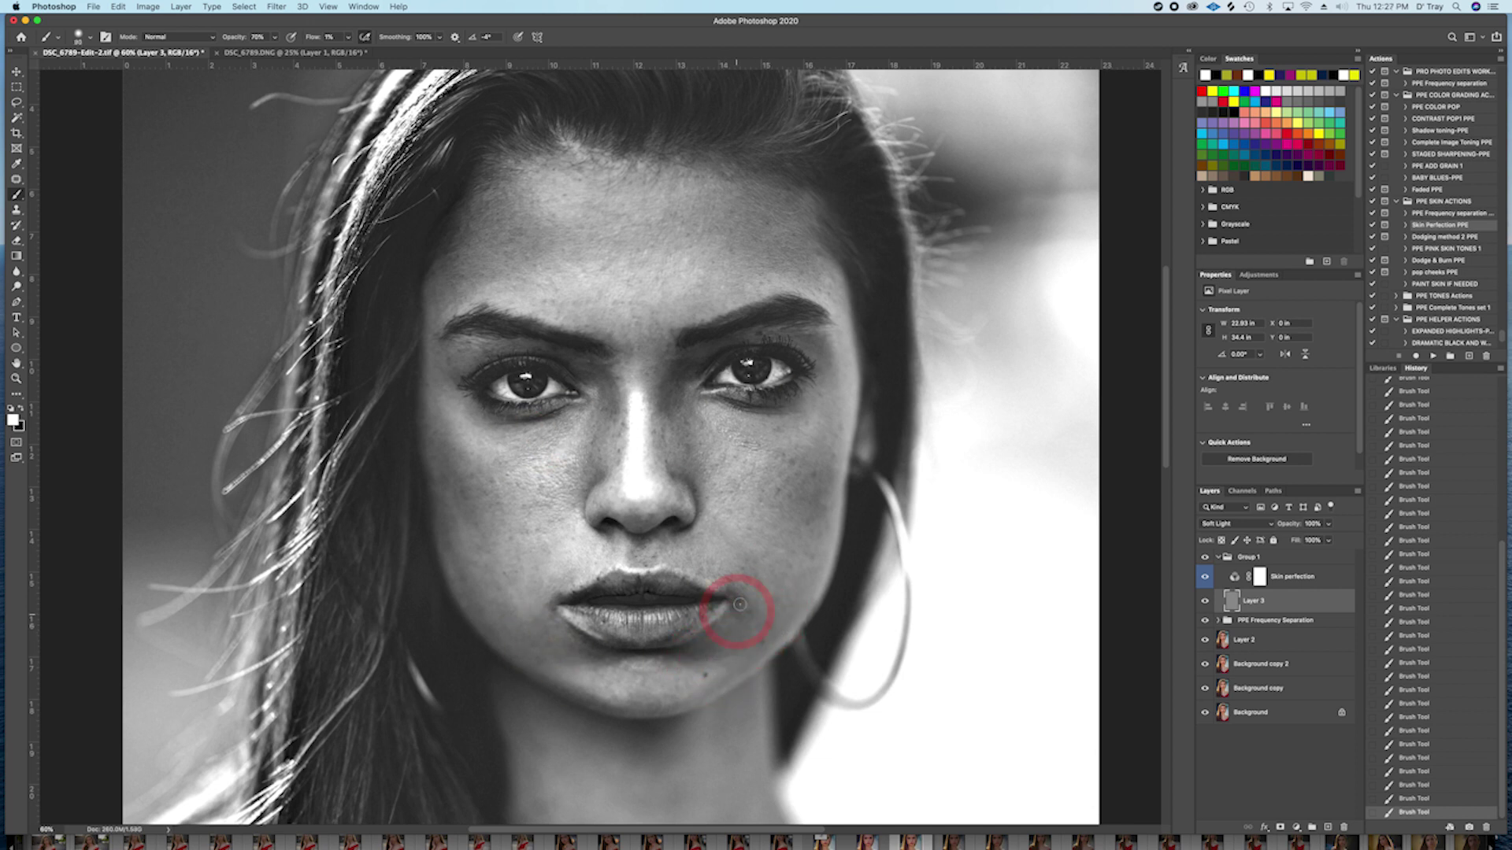
# Step: Reduce the brush size and lighten the small dark area beneath the eye beside the nose
pyautogui.press('[')
pyautogui.press('[')
pyautogui.press('[')
pyautogui.press('[')
pyautogui.moveTo(567, 432); pyautogui.dragTo(564, 442)
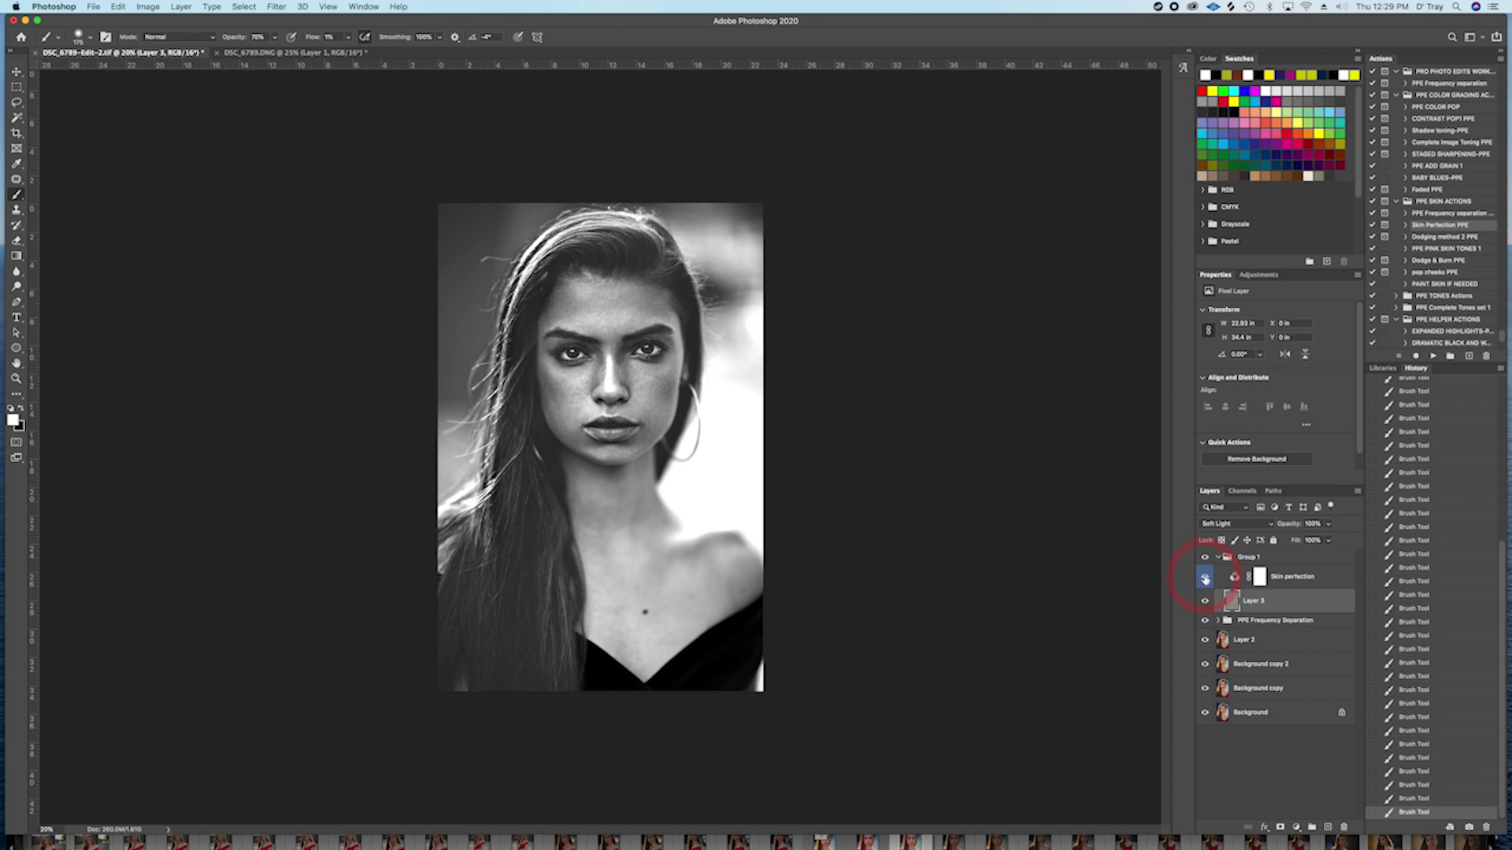
# Step: Hide the Skin perfection channel mixer layer to view the brushed result in colour
pyautogui.click(1205, 579)
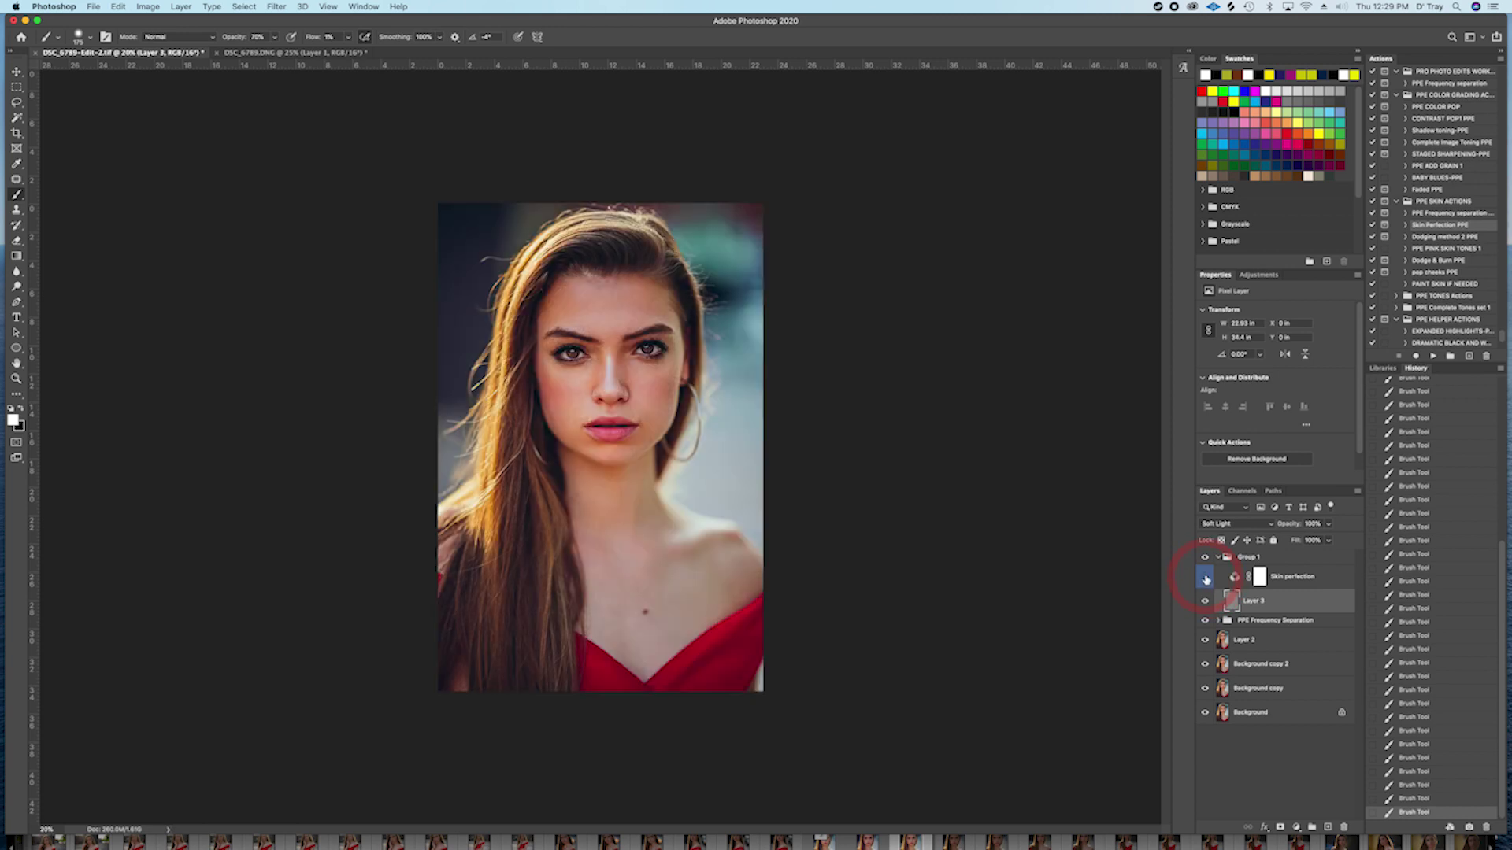
pyautogui.click(1206, 579)
pyautogui.click(1206, 580)
# Step: Toggle Layer 3's visibility while viewing the face up close to compare the skin with and without the brushing
pyautogui.click(1206, 603)
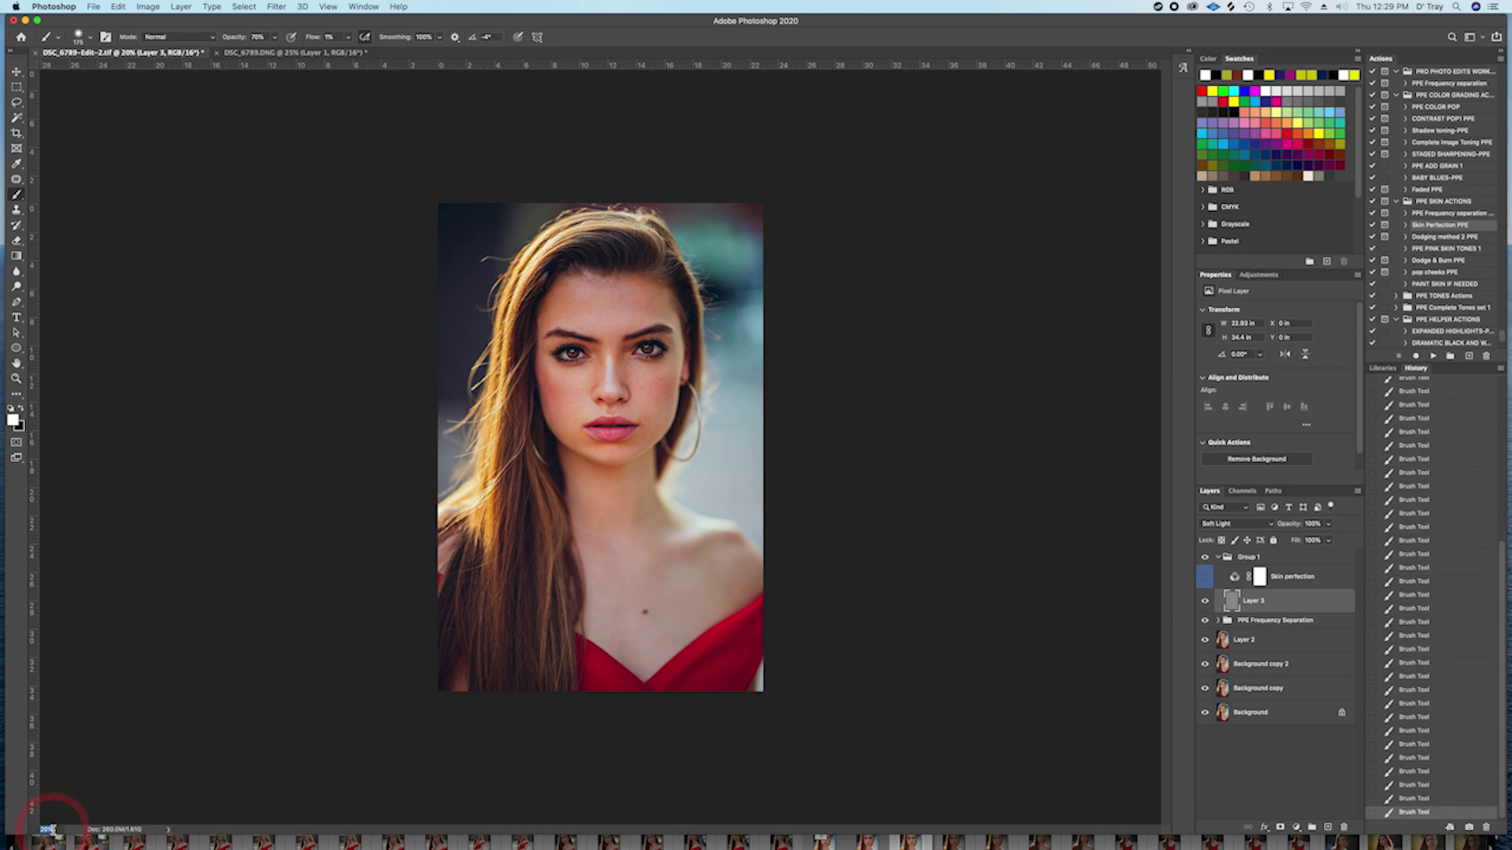
pyautogui.press('Return')
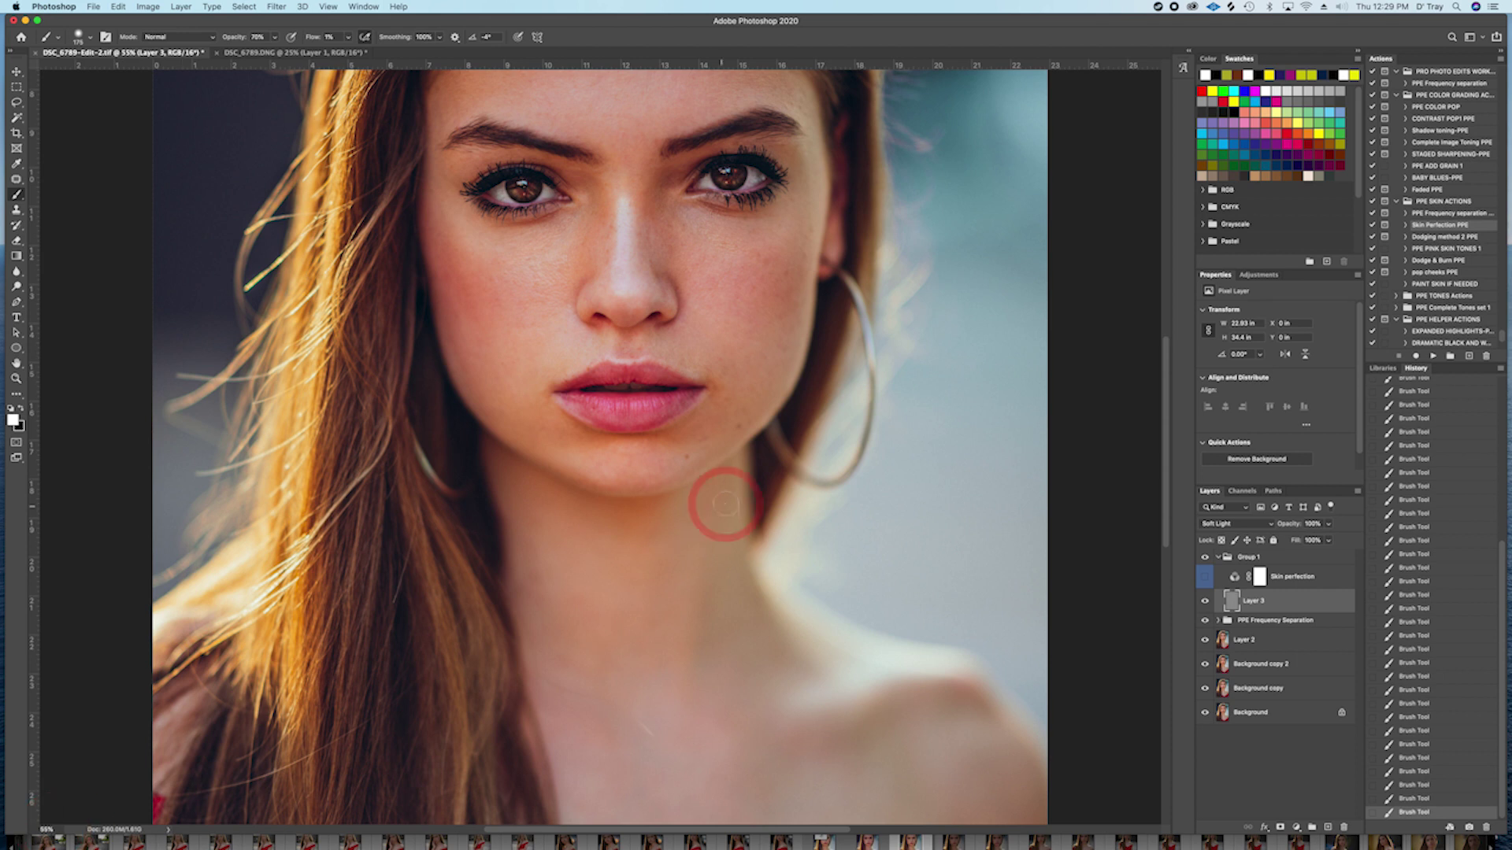
pyautogui.moveTo(730, 453); pyautogui.dragTo(731, 614)
pyautogui.press('super+r')
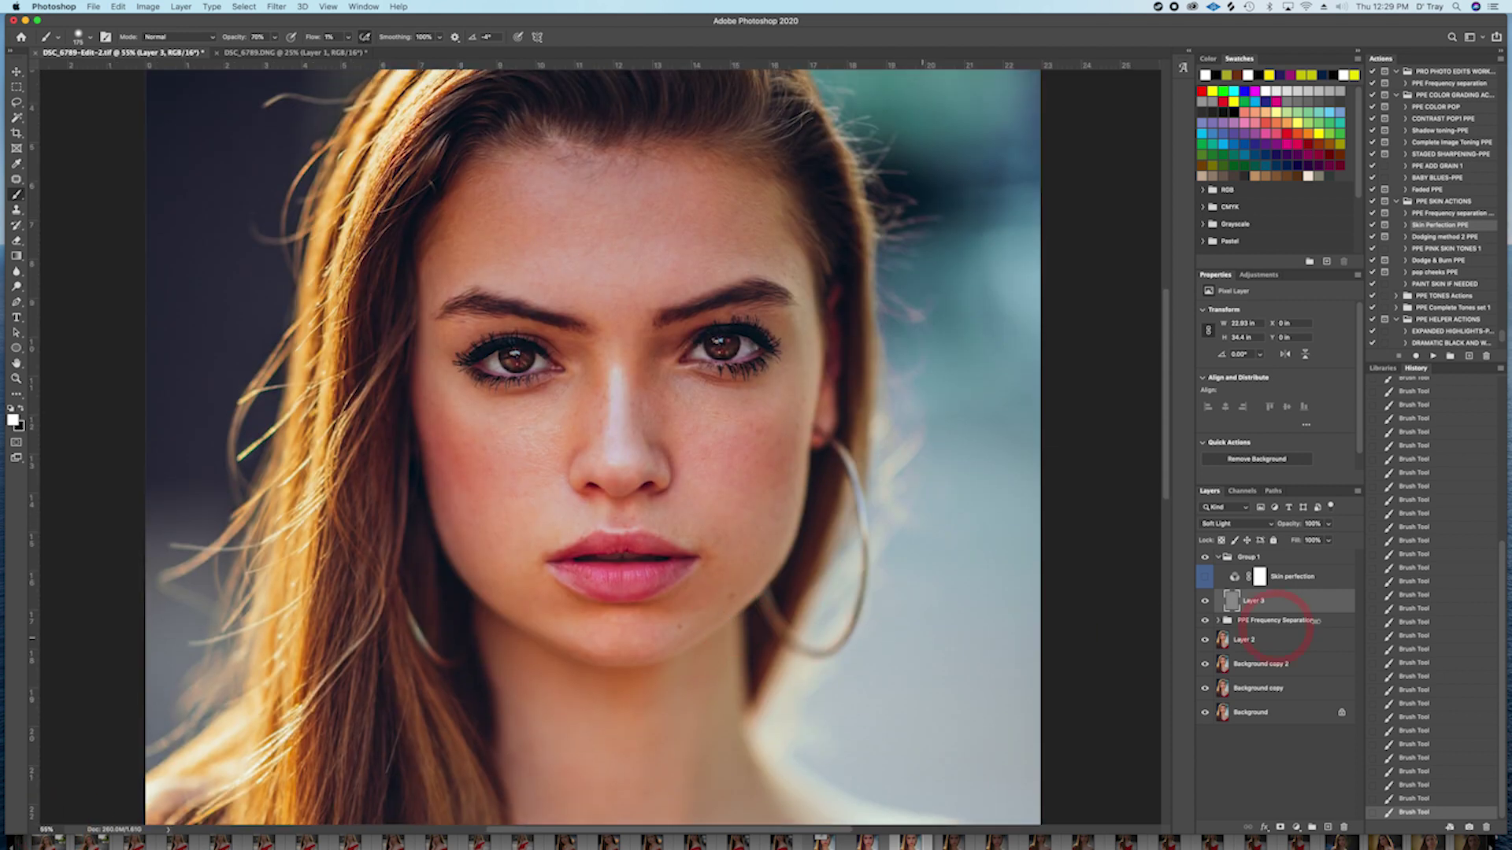
pyautogui.click(1205, 603)
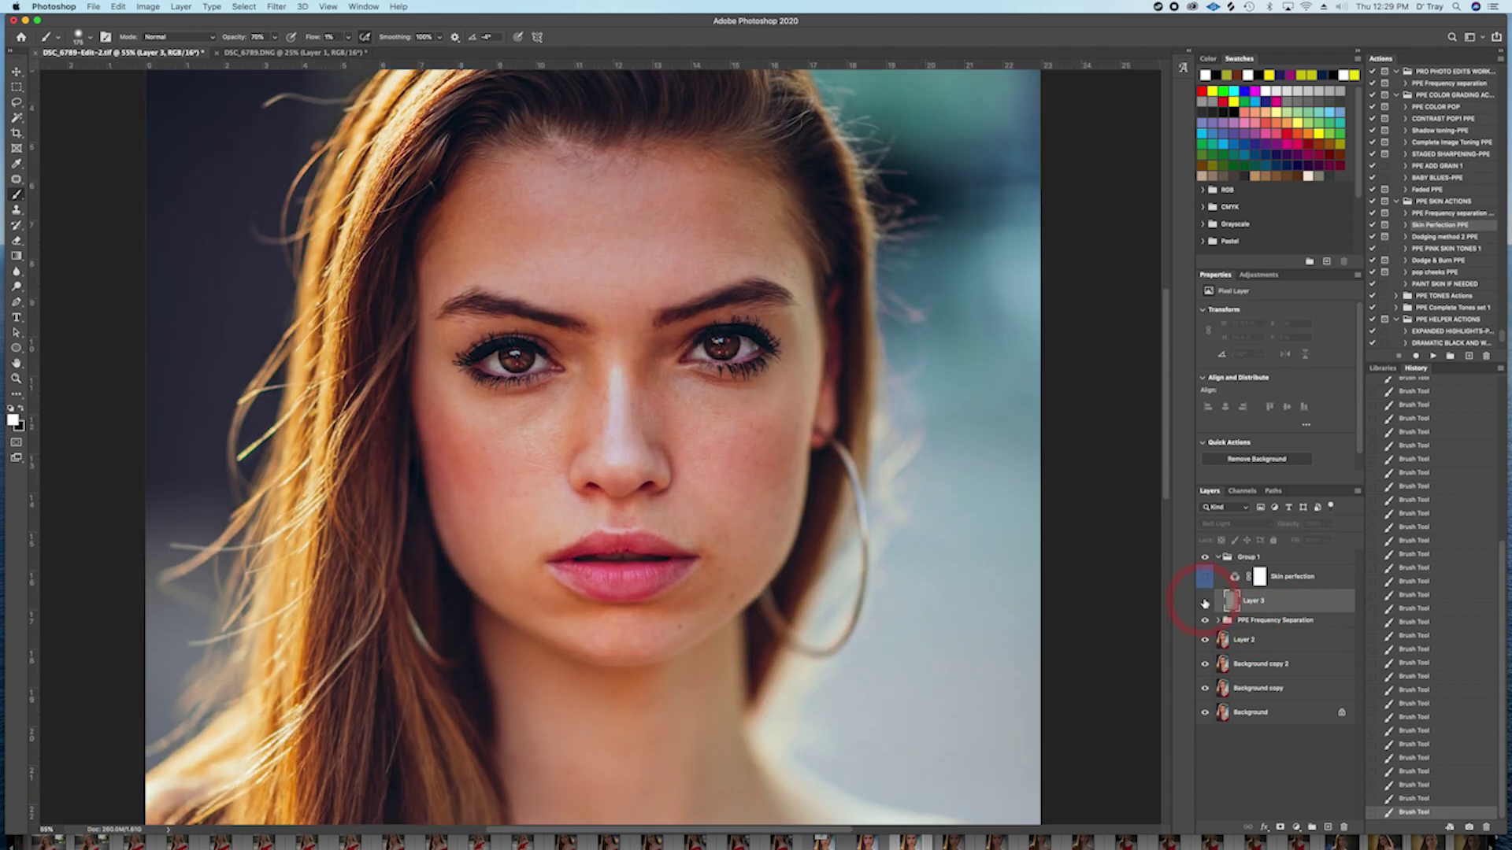
pyautogui.click(1205, 603)
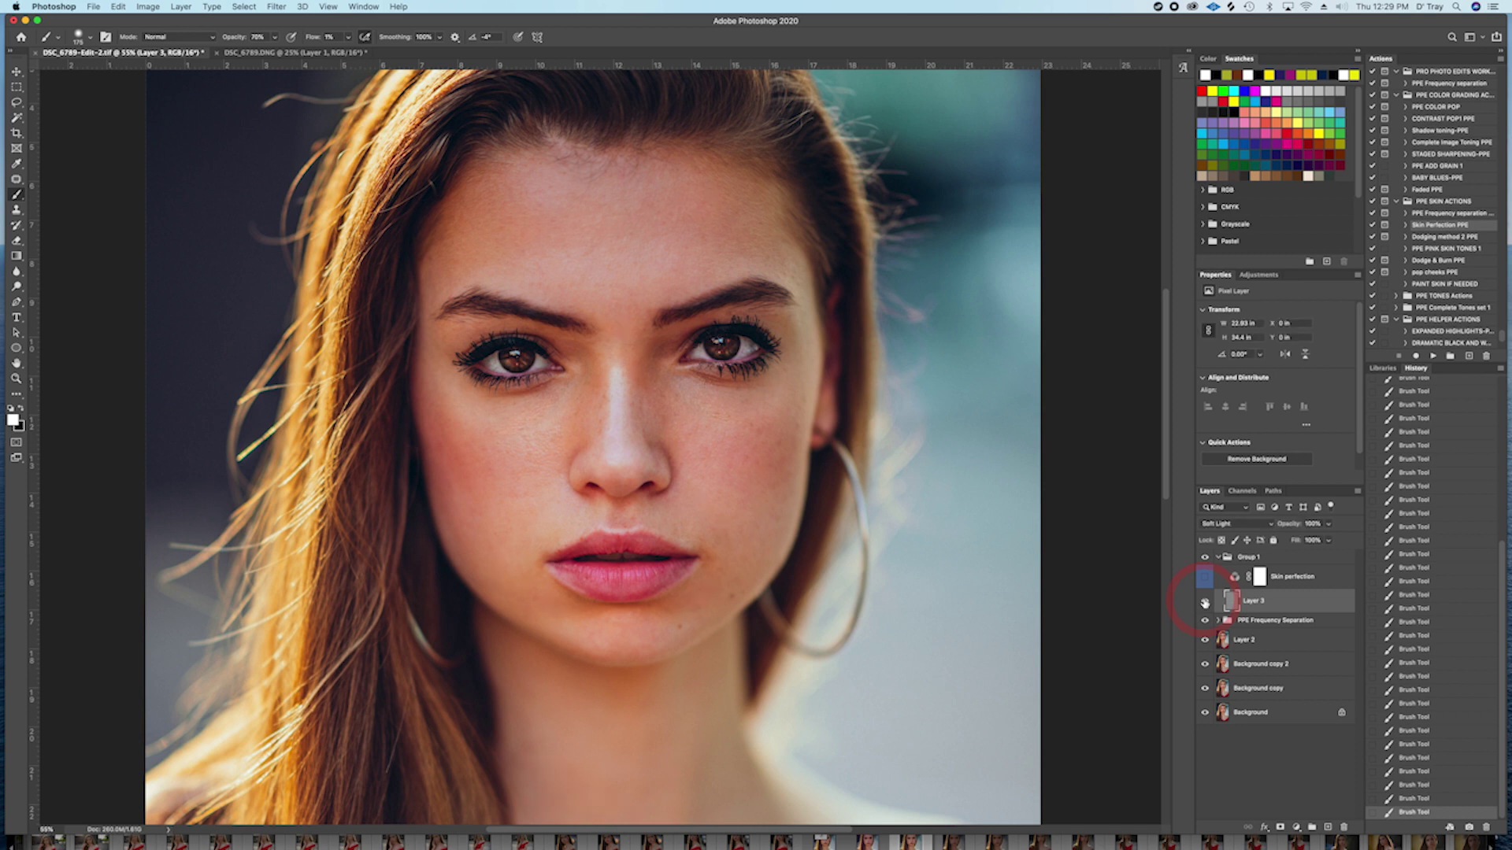
pyautogui.click(1205, 603)
pyautogui.click(1205, 604)
pyautogui.click(1205, 603)
pyautogui.click(1205, 603)
# Step: Recheck the skin tones in the Skin perfection helper view, hide that view again and collapse Group 1
pyautogui.click(1205, 580)
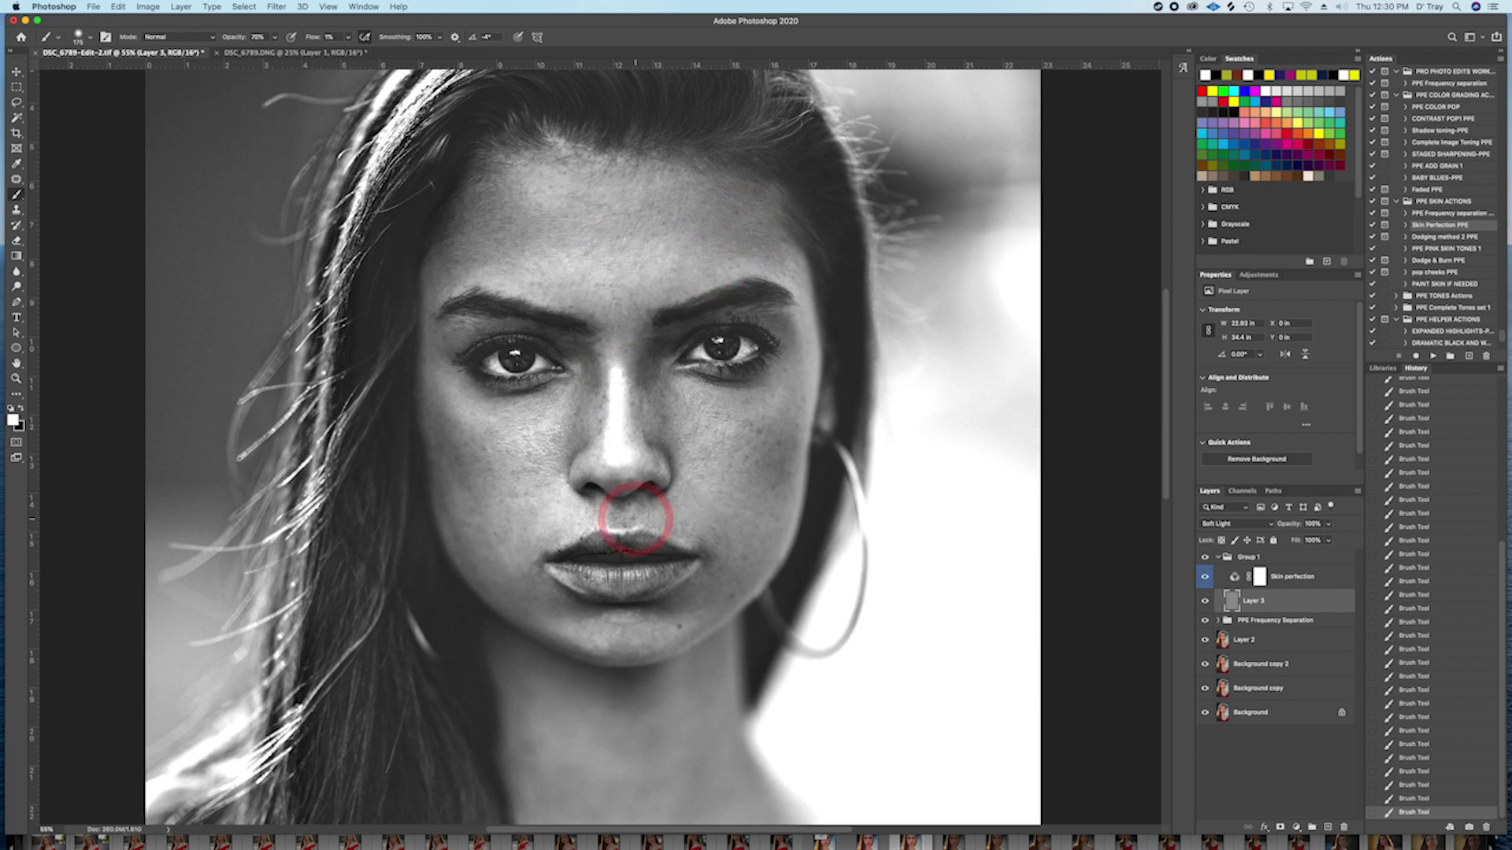
pyautogui.click(1205, 601)
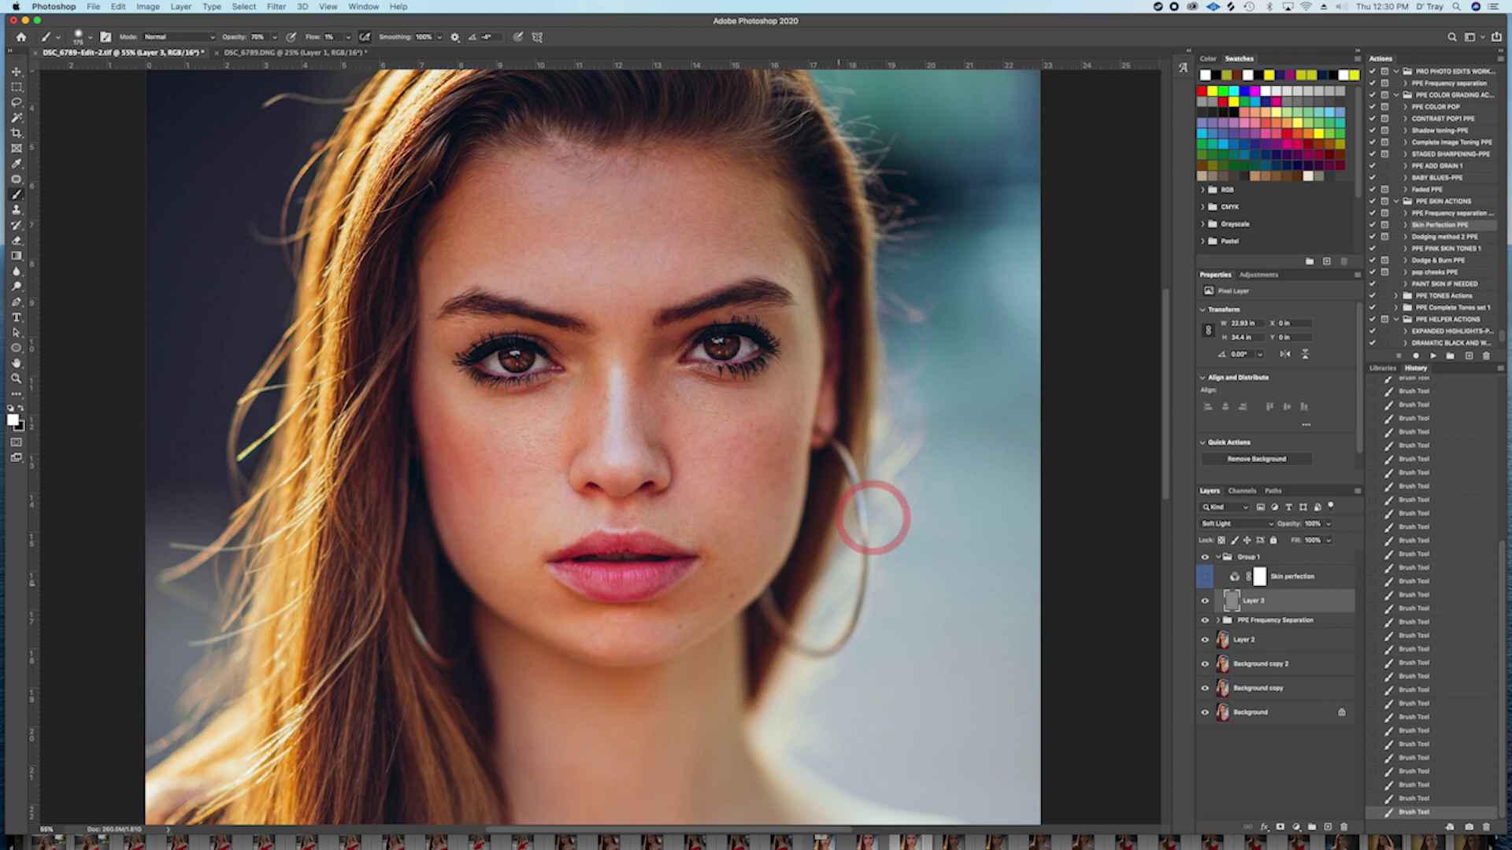
pyautogui.click(1218, 558)
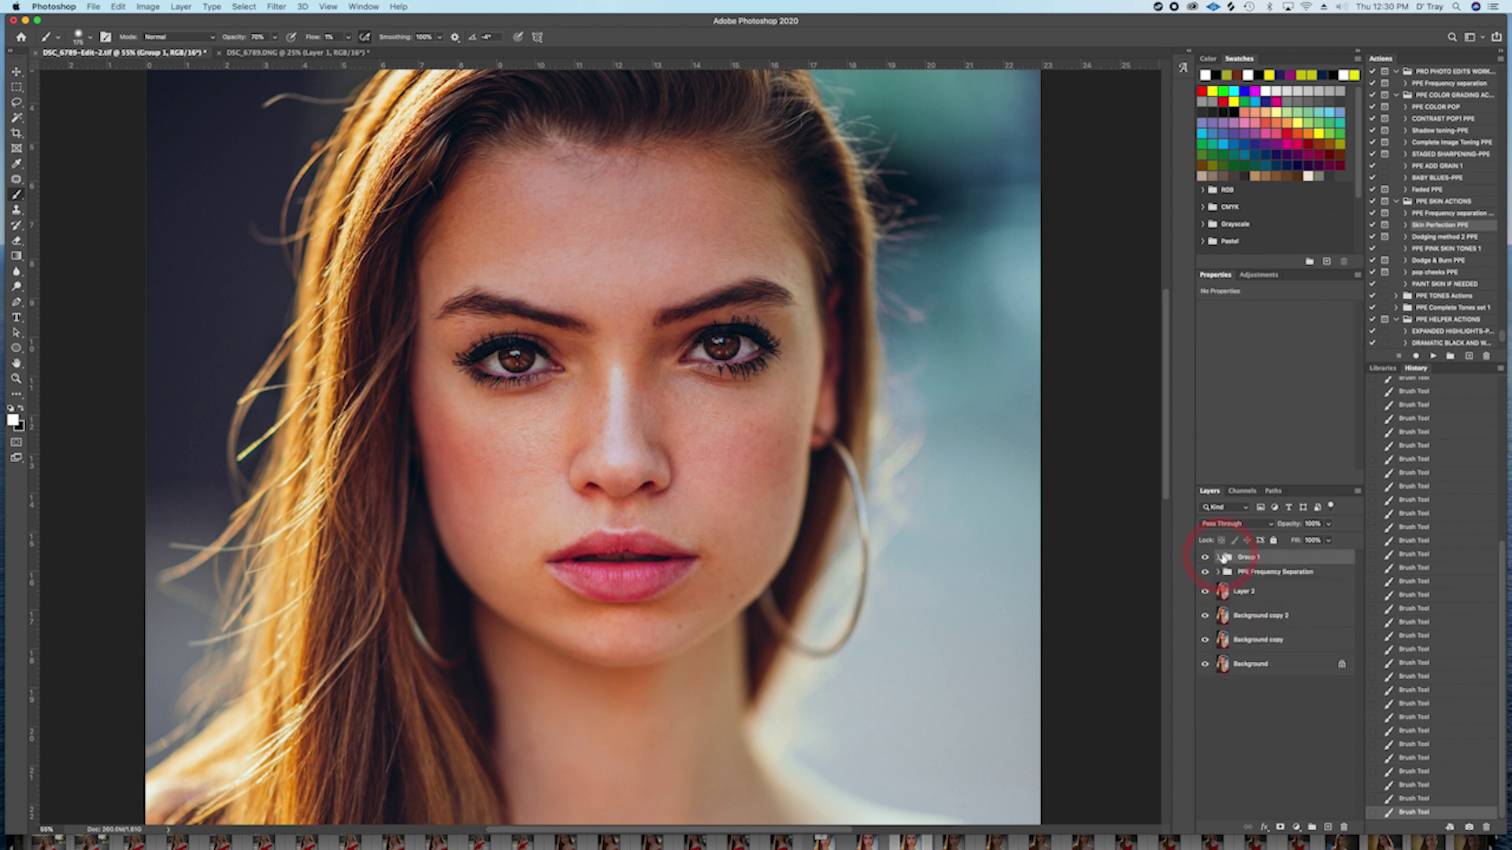
# Step: View the portrait at 30% zoom and toggle Group 1's visibility to compare the image before and after tone evening
pyautogui.click(47, 829)
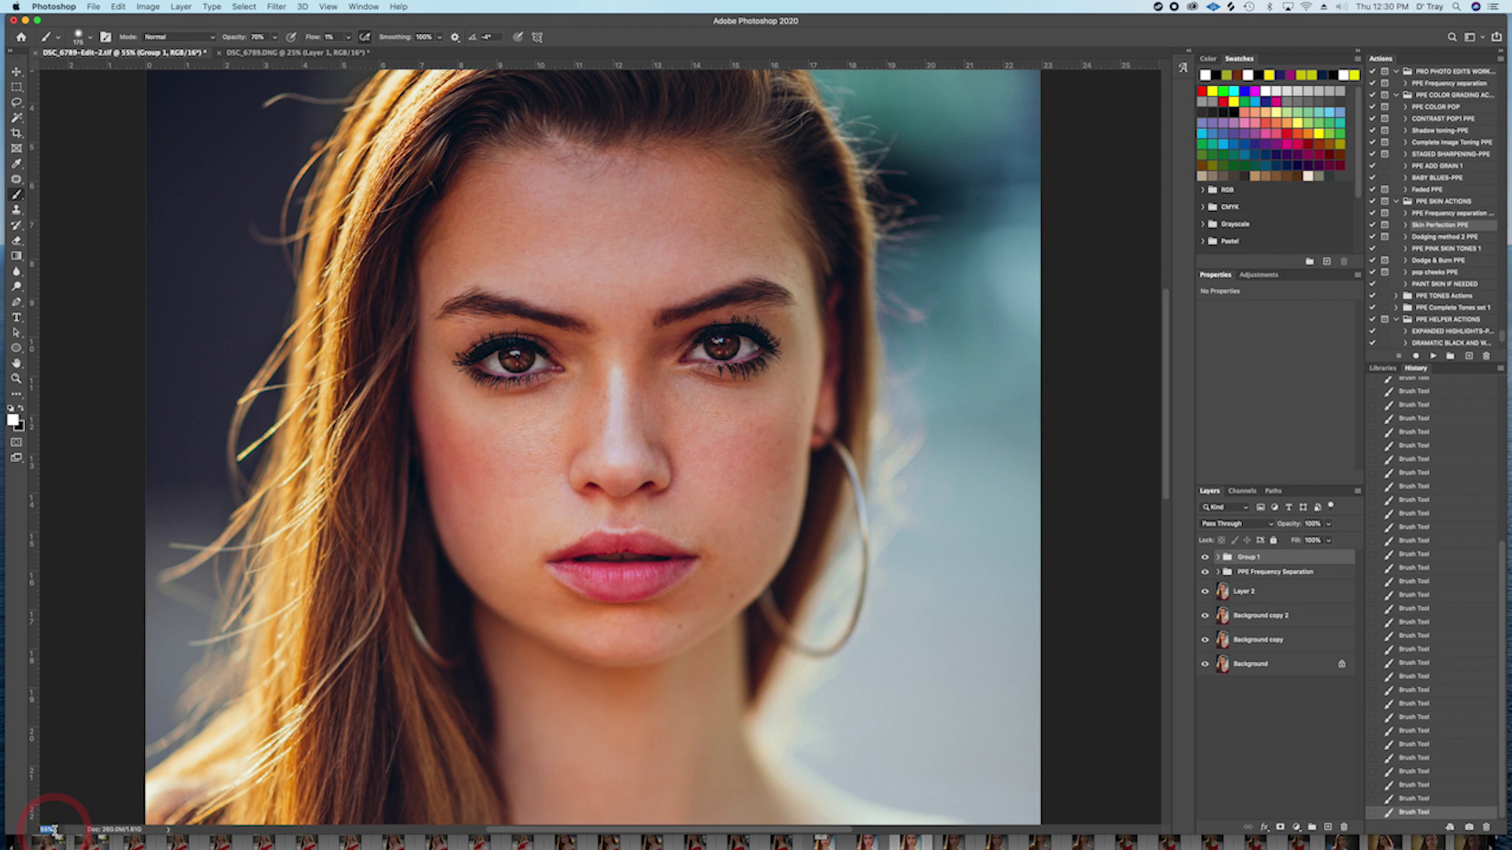
pyautogui.write('30')
pyautogui.press('Return')
pyautogui.click(1203, 593)
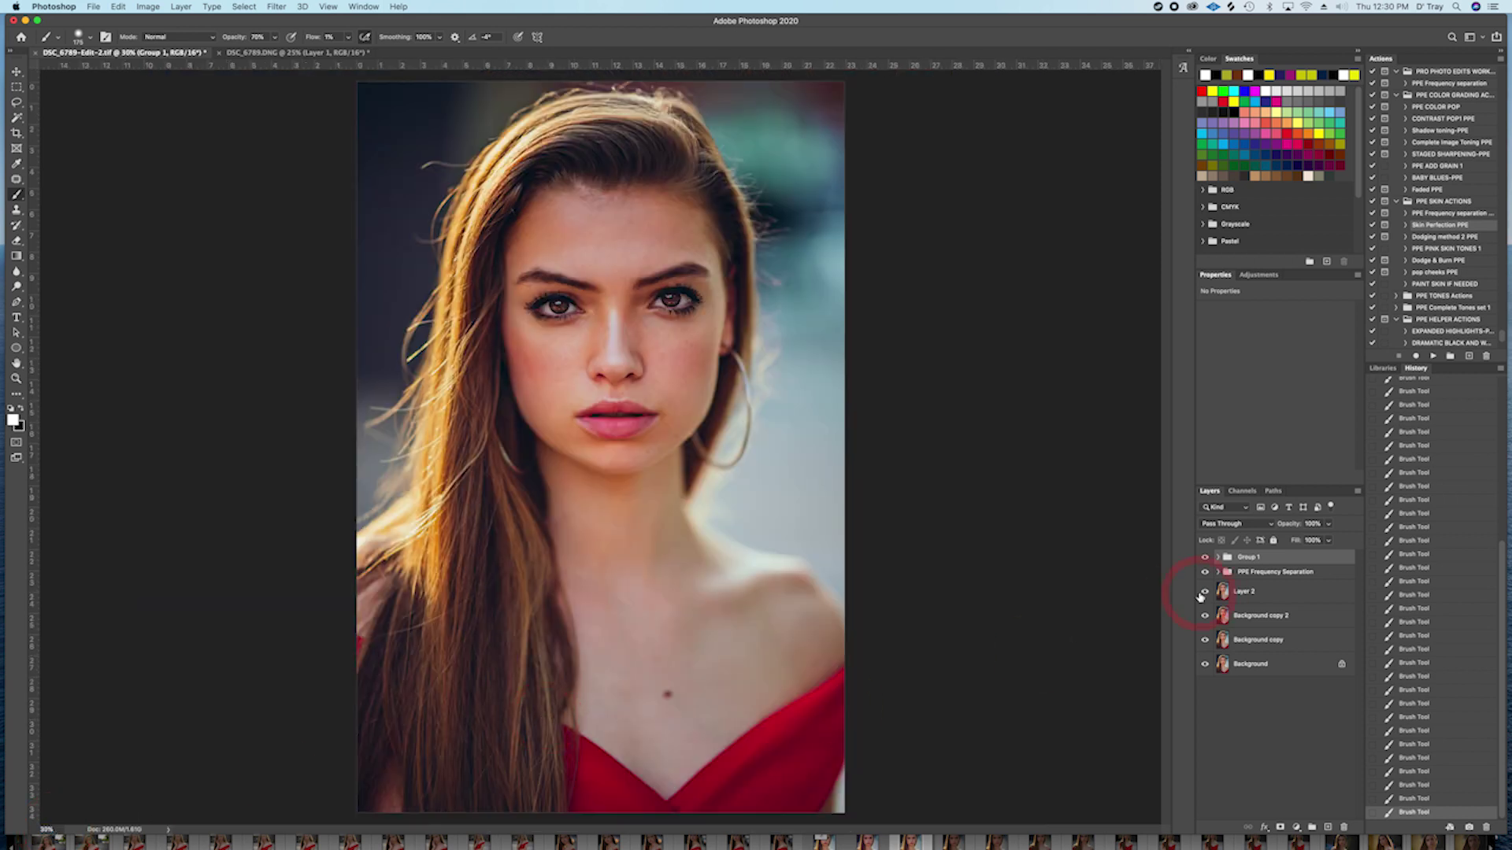
pyautogui.click(1205, 558)
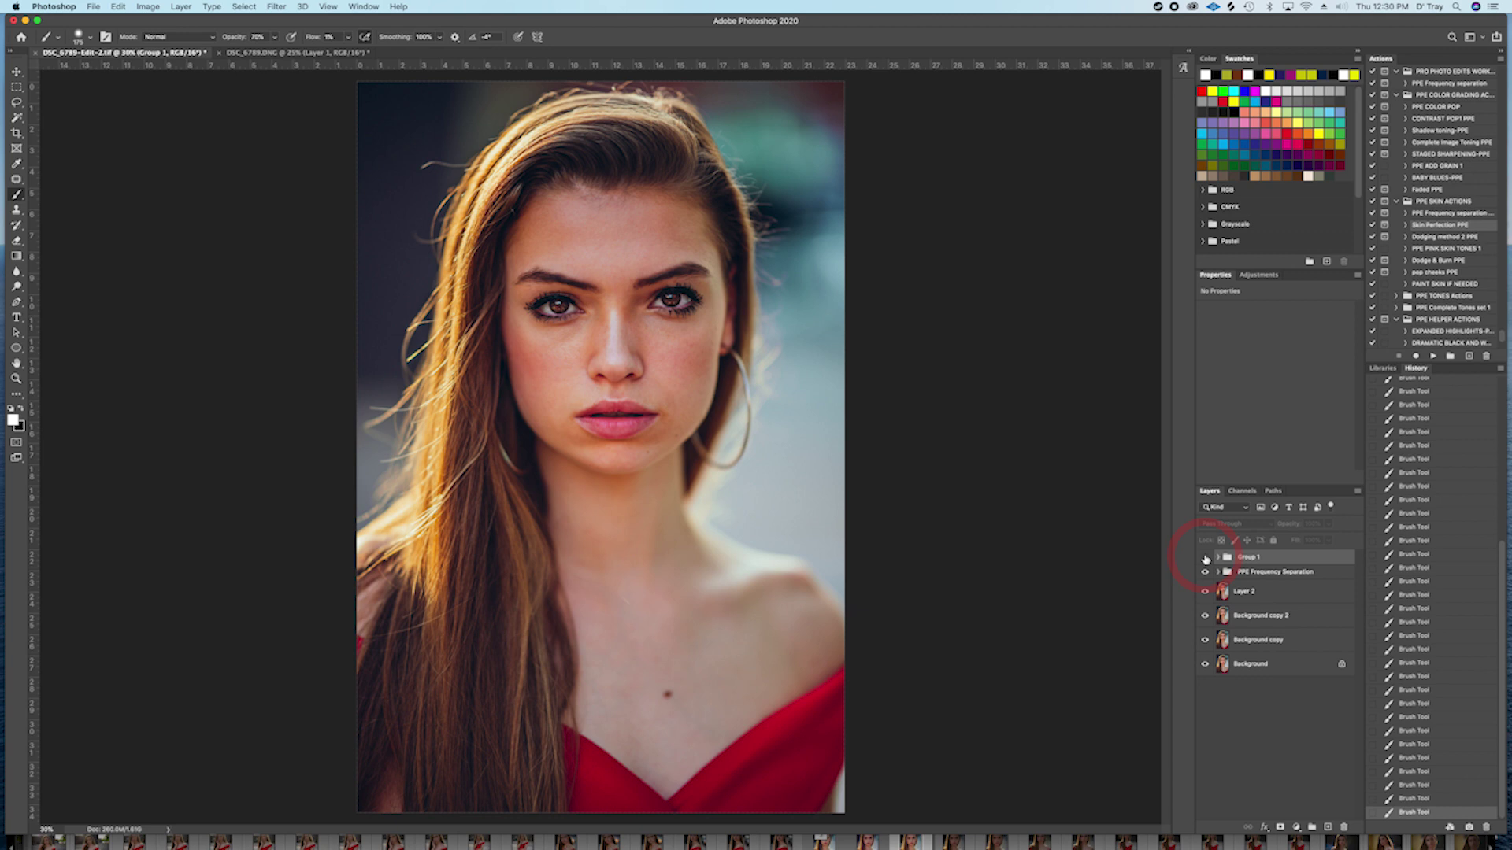
pyautogui.click(1205, 557)
pyautogui.click(1205, 558)
pyautogui.click(1205, 557)
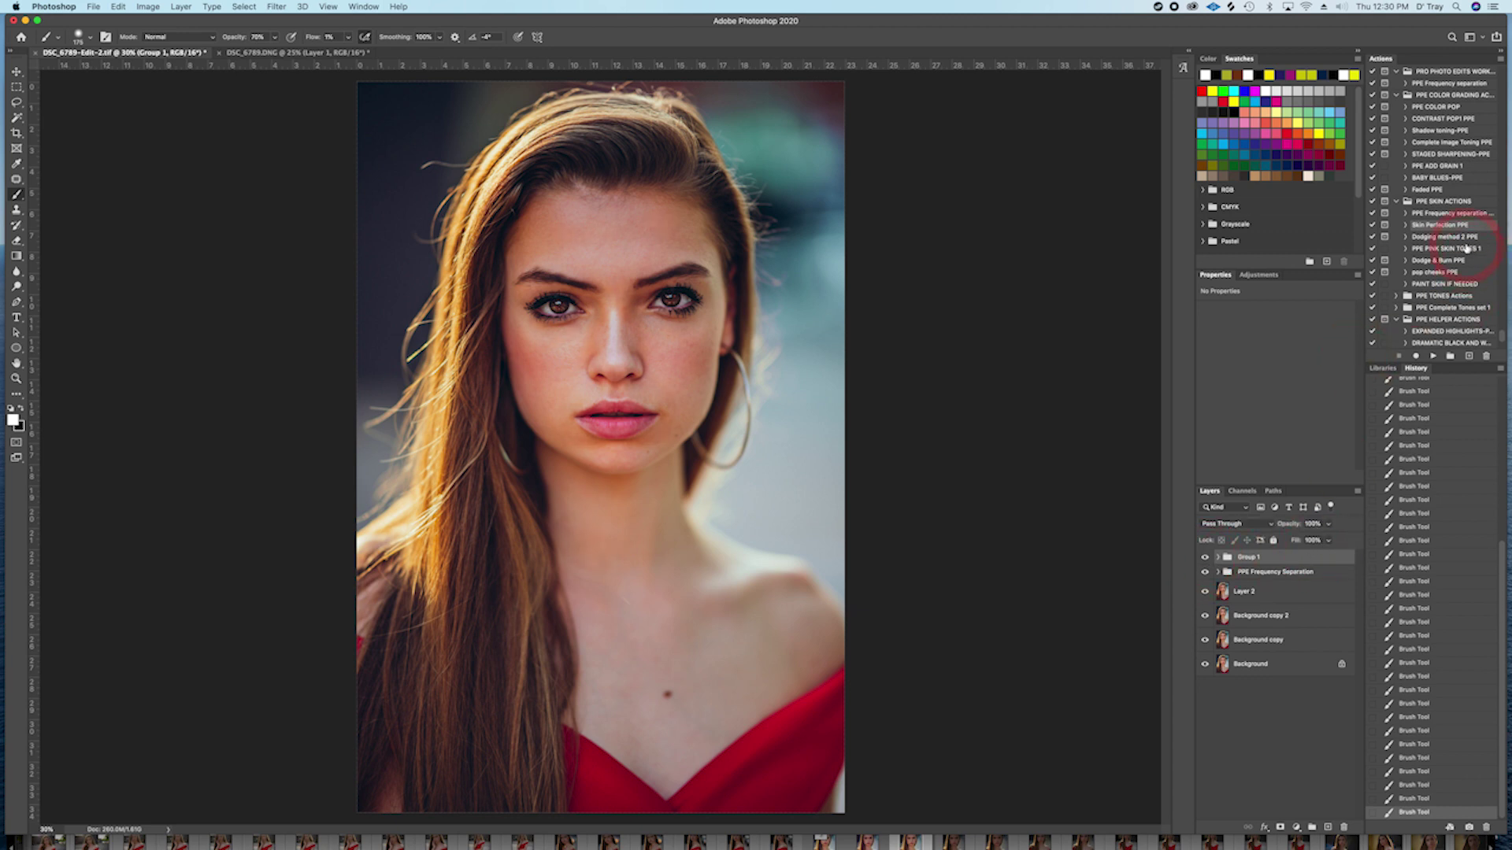
# Step: Run the Dodging method 2 PPE action and continue through its instructions
pyautogui.click(1449, 237)
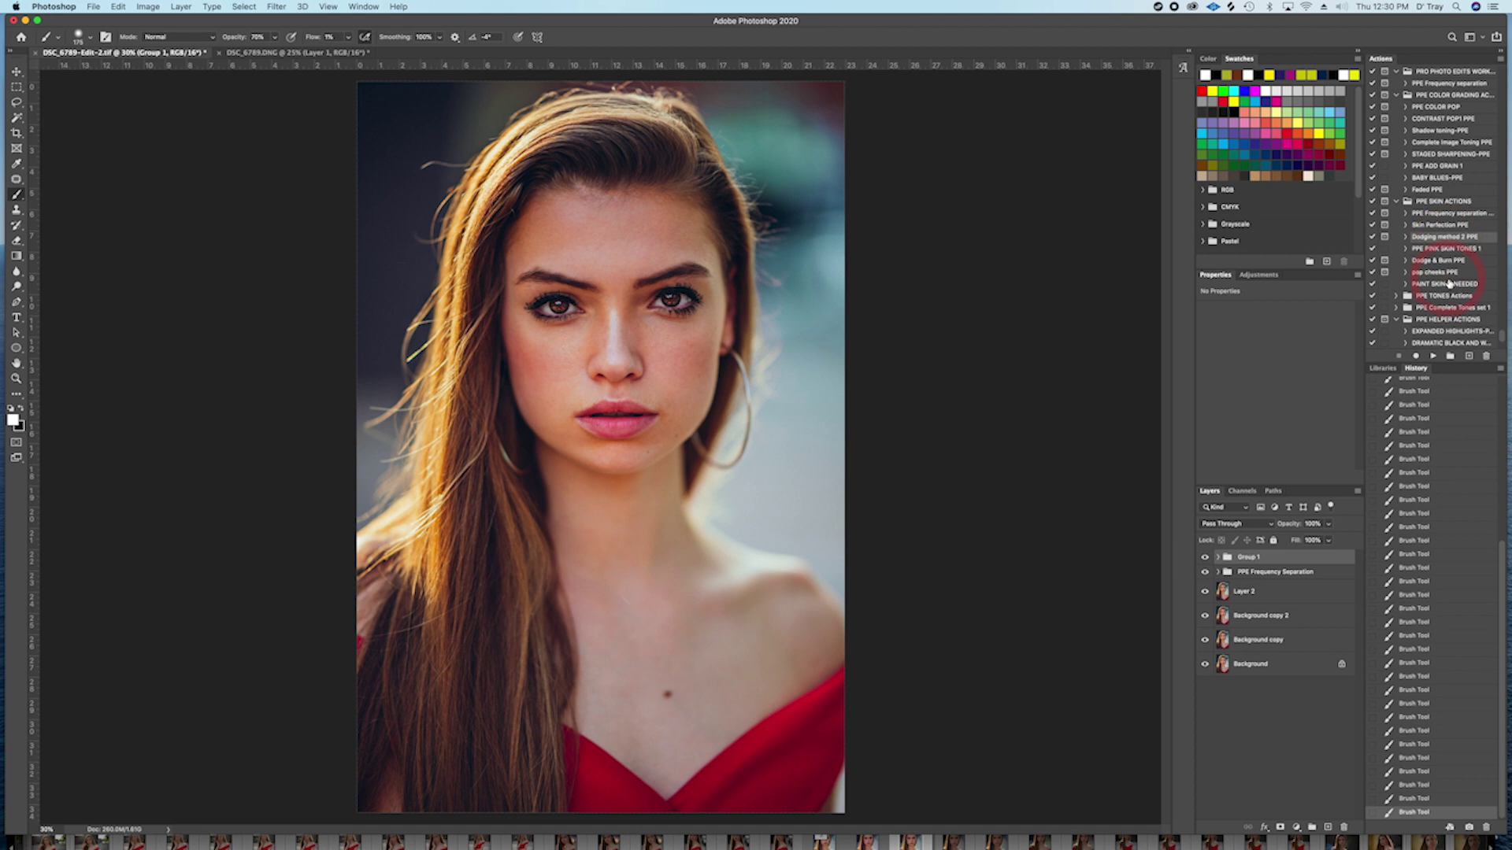
pyautogui.click(1440, 356)
pyautogui.click(838, 270)
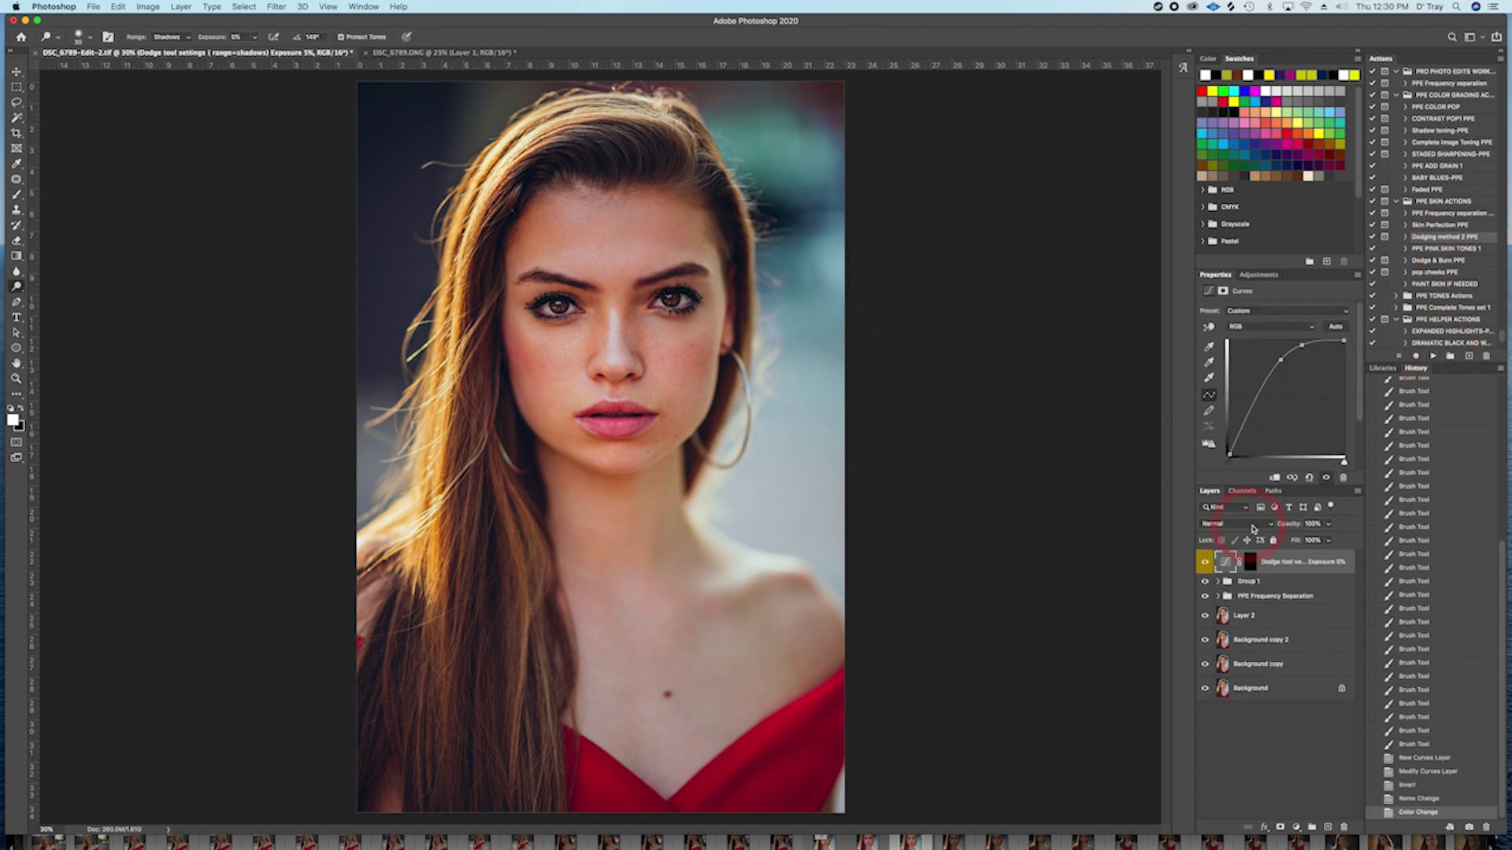
# Step: Target the dodging curves layer's black mask and brighten the forehead with the Dodge tool set to Shadows at 5% exposure
pyautogui.click(1249, 565)
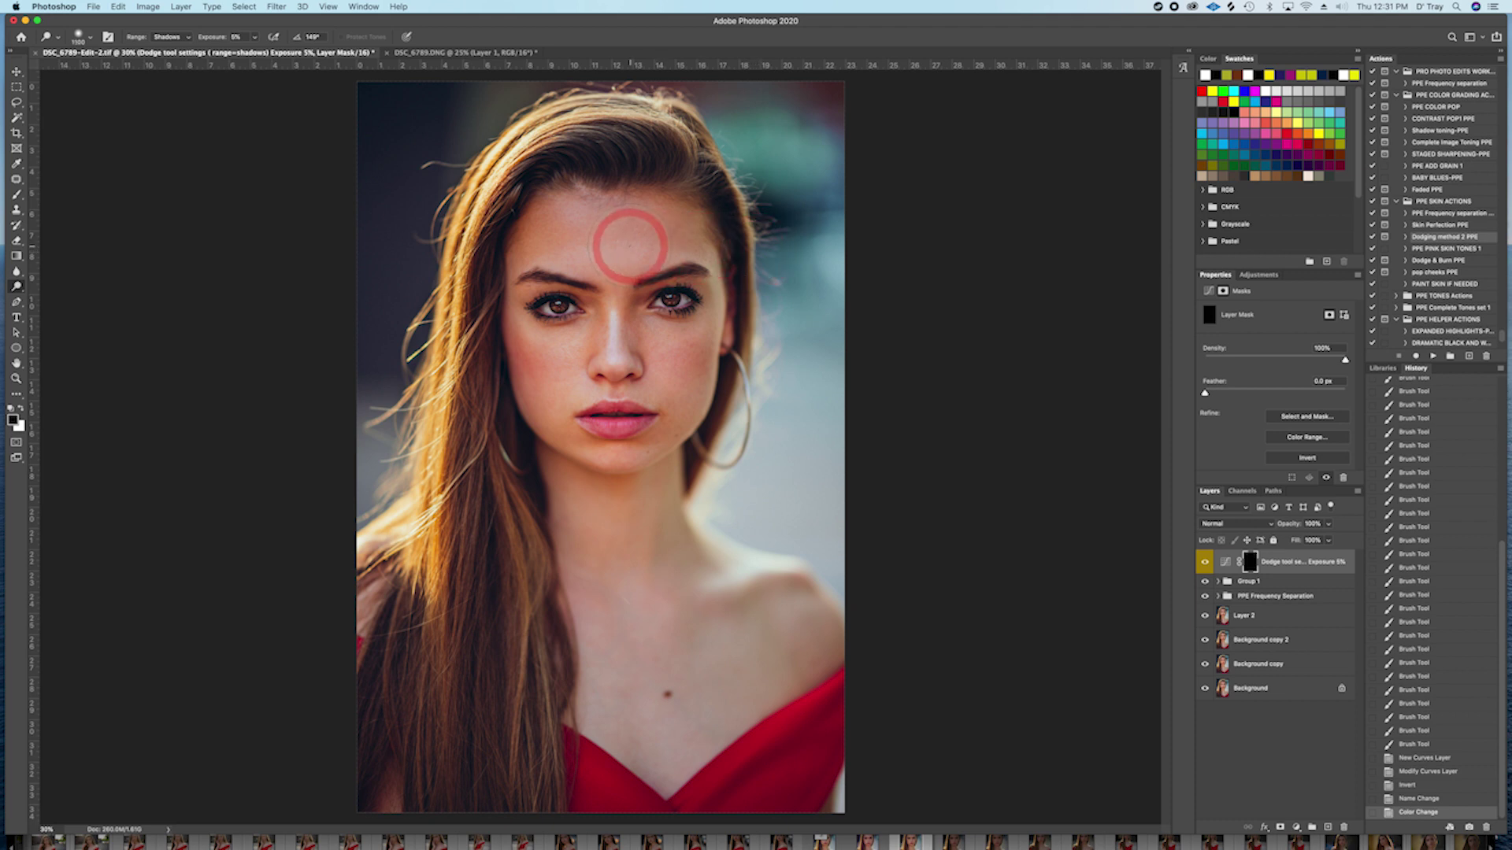
pyautogui.moveTo(630, 246)
pyautogui.mouseDown()
pyautogui.moveTo(607, 220)
pyautogui.moveTo(615, 236)
pyautogui.mouseUp()
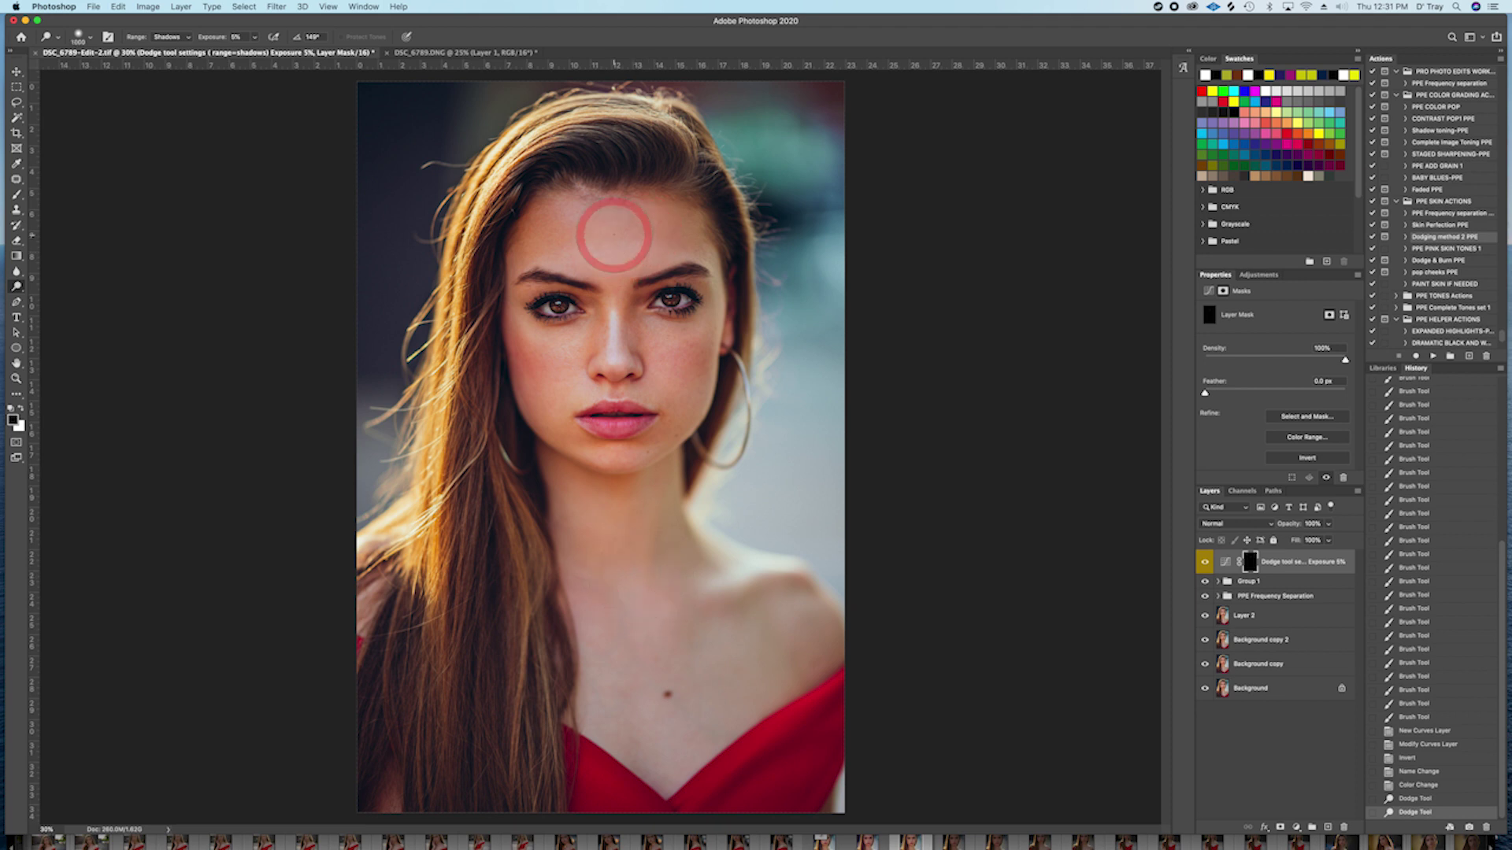
pyautogui.moveTo(613, 231)
pyautogui.mouseDown()
pyautogui.moveTo(619, 281)
pyautogui.moveTo(615, 233)
pyautogui.moveTo(617, 371)
pyautogui.moveTo(564, 352)
pyautogui.moveTo(583, 327)
pyautogui.moveTo(518, 343)
pyautogui.moveTo(595, 329)
pyautogui.moveTo(540, 322)
pyautogui.mouseUp()
# Step: Shrink the Dodge brush and brighten the mask under the eyes, on the cheeks, around the mouth and above the brows
pyautogui.press('[')
pyautogui.press('[')
pyautogui.press('[')
pyautogui.press('[')
pyautogui.press('[')
pyautogui.press('[')
pyautogui.press('[')
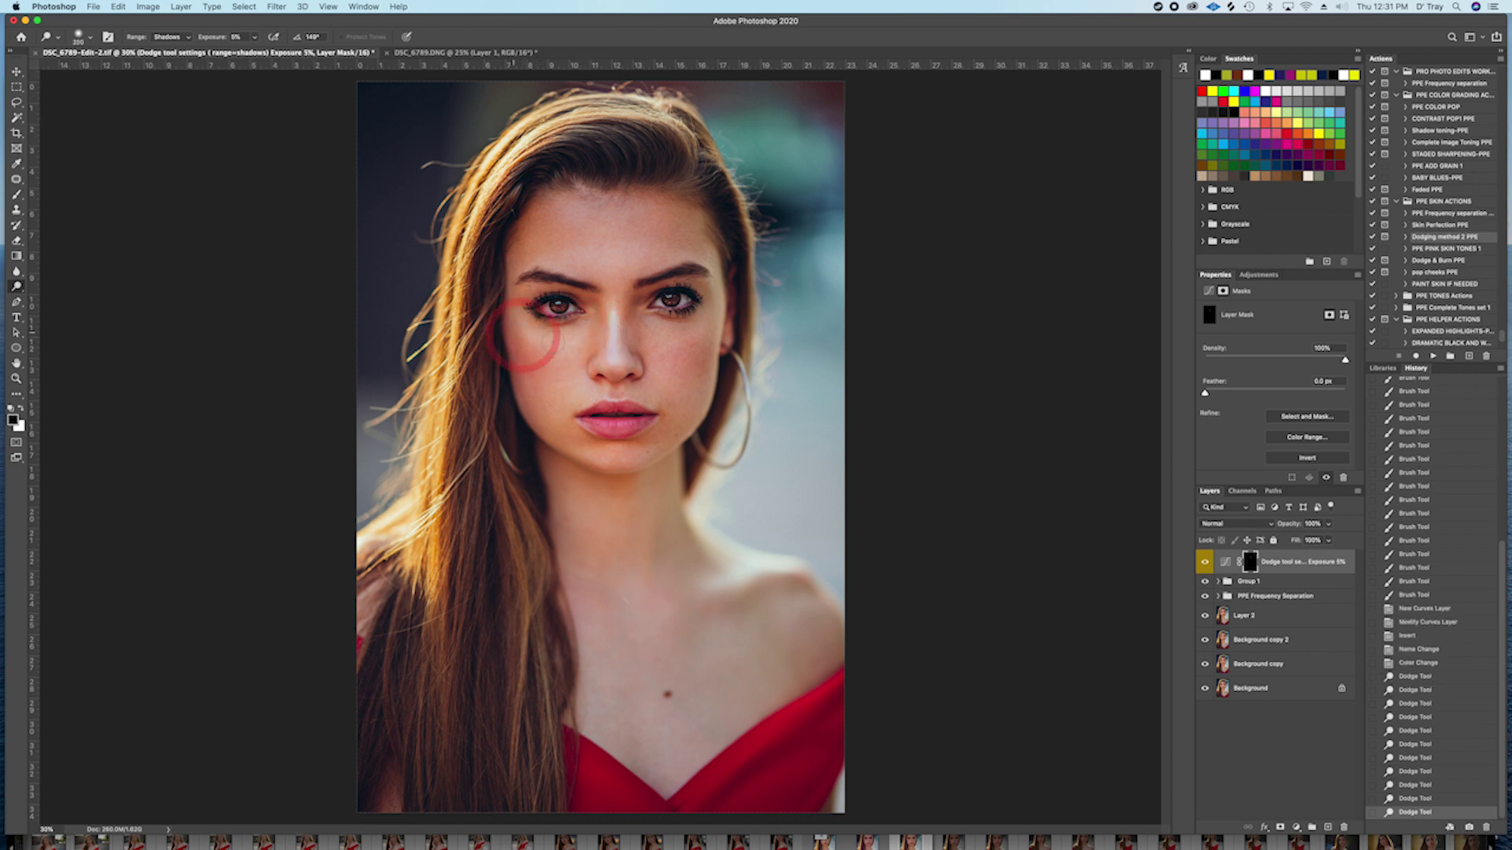
pyautogui.moveTo(653, 329)
pyautogui.mouseDown()
pyautogui.moveTo(729, 319)
pyautogui.moveTo(693, 333)
pyautogui.moveTo(629, 325)
pyautogui.moveTo(711, 328)
pyautogui.moveTo(634, 334)
pyautogui.moveTo(680, 345)
pyautogui.mouseUp()
pyautogui.moveTo(567, 320)
pyautogui.mouseDown()
pyautogui.moveTo(608, 405)
pyautogui.moveTo(574, 422)
pyautogui.moveTo(576, 387)
pyautogui.moveTo(551, 402)
pyautogui.mouseUp()
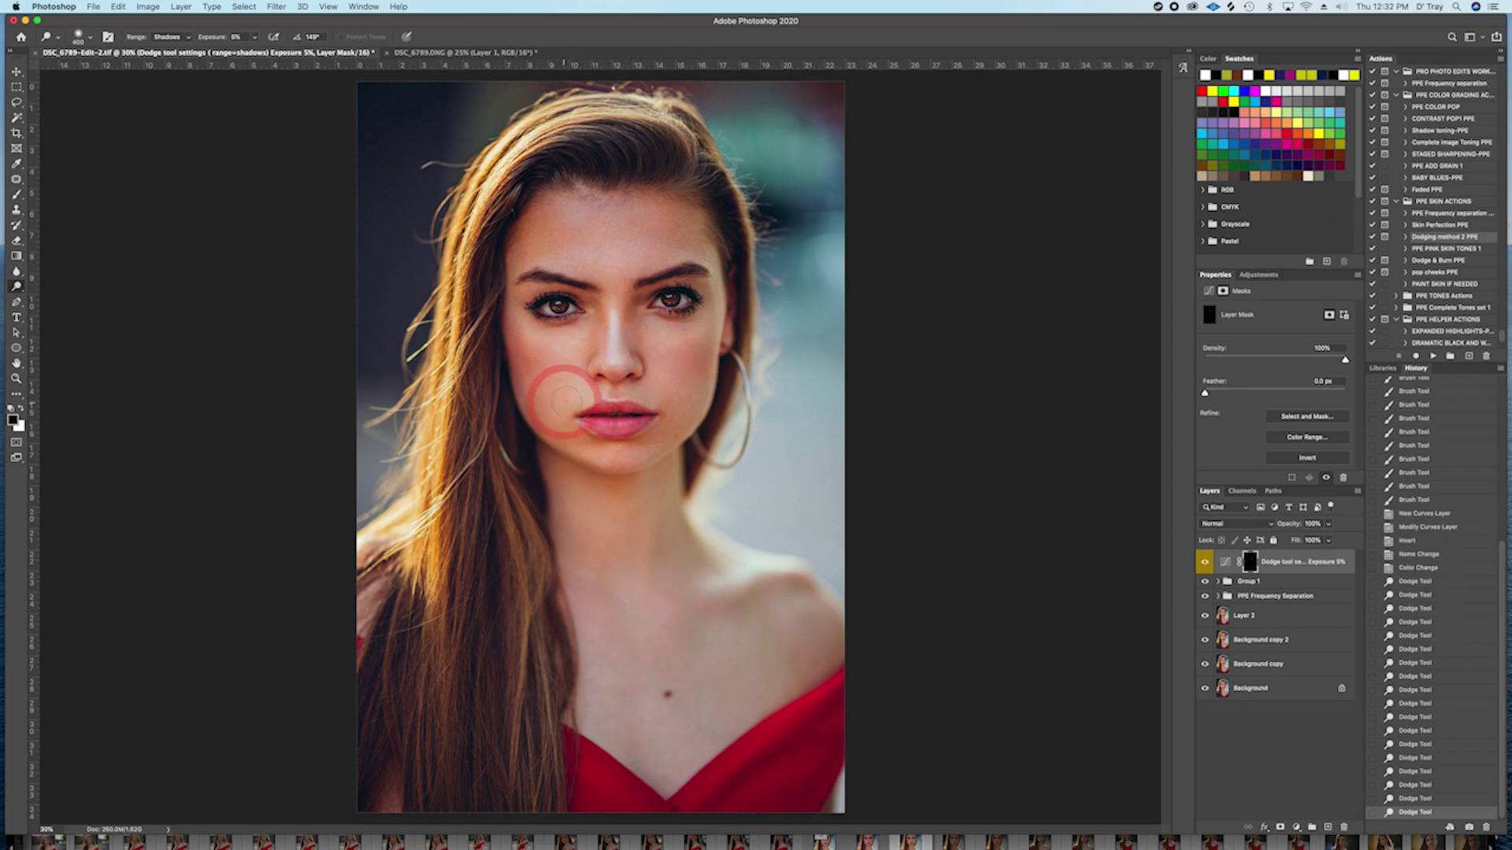
pyautogui.moveTo(685, 414)
pyautogui.mouseDown()
pyautogui.moveTo(644, 465)
pyautogui.moveTo(586, 453)
pyautogui.moveTo(648, 450)
pyautogui.moveTo(598, 456)
pyautogui.moveTo(646, 452)
pyautogui.moveTo(624, 361)
pyautogui.moveTo(644, 388)
pyautogui.moveTo(633, 379)
pyautogui.moveTo(633, 443)
pyautogui.moveTo(629, 415)
pyautogui.moveTo(629, 427)
pyautogui.moveTo(599, 422)
pyautogui.moveTo(646, 426)
pyautogui.moveTo(590, 422)
pyautogui.moveTo(620, 411)
pyautogui.moveTo(623, 390)
pyautogui.moveTo(622, 408)
pyautogui.moveTo(581, 409)
pyautogui.mouseUp()
pyautogui.moveTo(669, 293)
pyautogui.mouseDown()
pyautogui.moveTo(704, 275)
pyautogui.moveTo(513, 283)
pyautogui.moveTo(703, 282)
pyautogui.moveTo(671, 283)
pyautogui.moveTo(691, 284)
pyautogui.moveTo(680, 254)
pyautogui.moveTo(691, 285)
pyautogui.moveTo(663, 281)
pyautogui.moveTo(664, 262)
pyautogui.moveTo(698, 260)
pyautogui.moveTo(563, 264)
pyautogui.mouseUp()
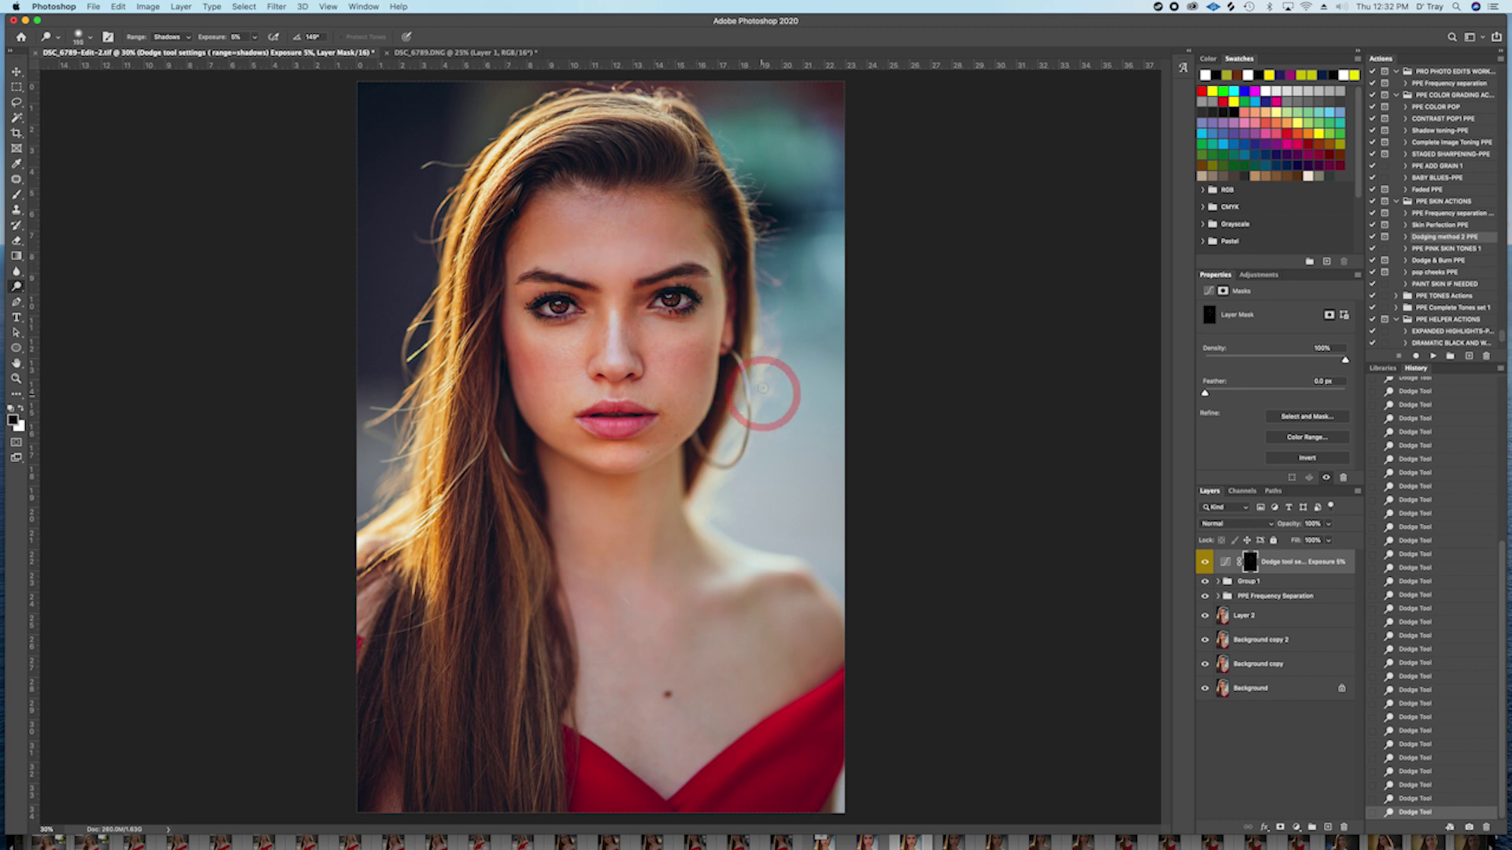
# Step: Enlarge the Dodge brush and brighten the long hair beside the face on the mask
pyautogui.press(']')
pyautogui.press(']')
pyautogui.press(']')
pyautogui.press(']')
pyautogui.press(']')
pyautogui.press(']')
pyautogui.press(']')
pyautogui.press(']')
pyautogui.press(']')
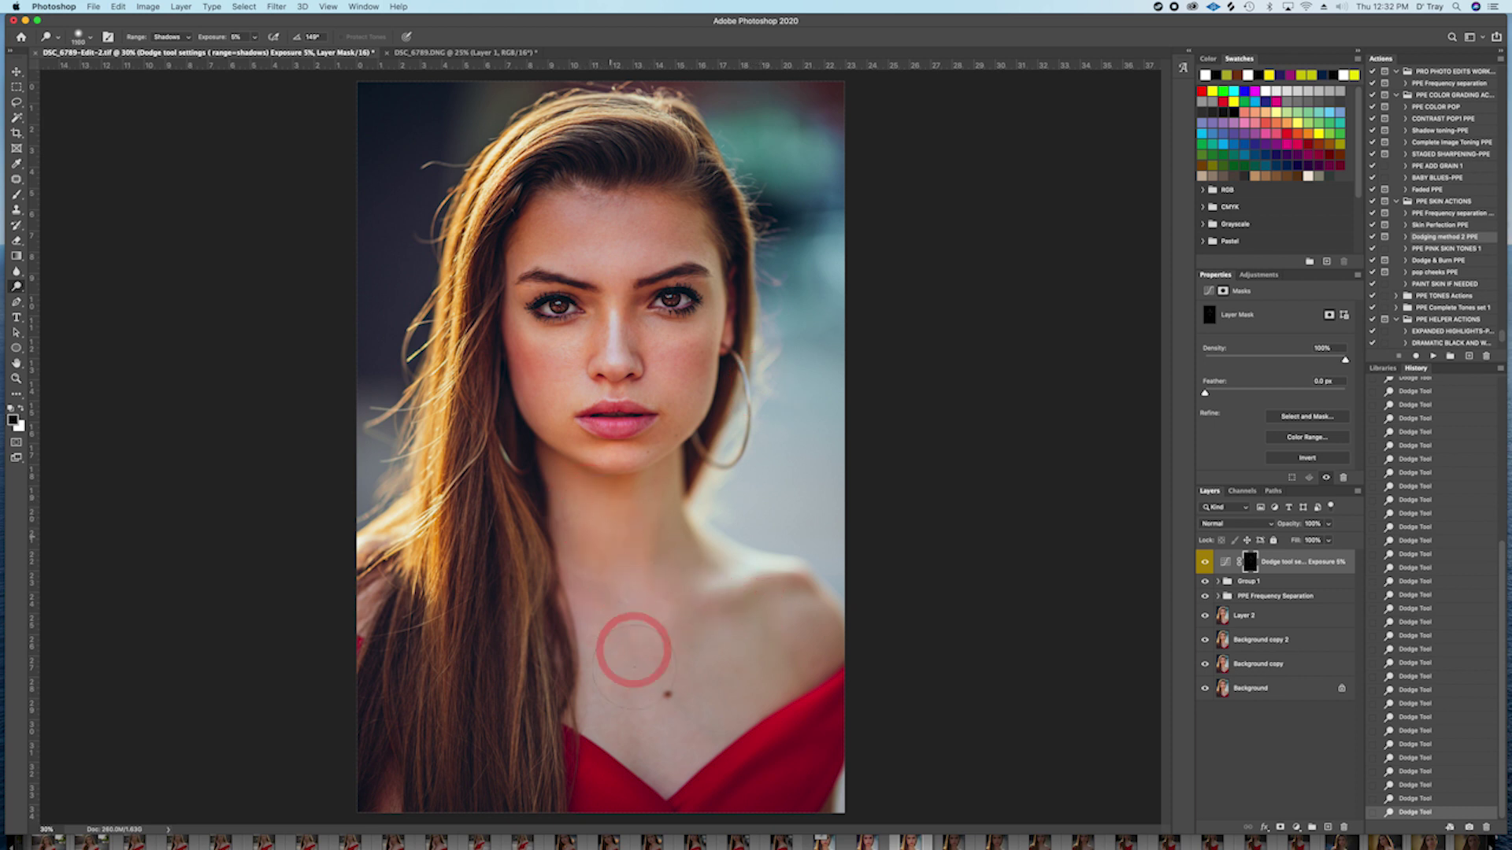
pyautogui.press(']')
pyautogui.press(']')
pyautogui.press(']')
pyautogui.moveTo(423, 439); pyautogui.dragTo(434, 359)
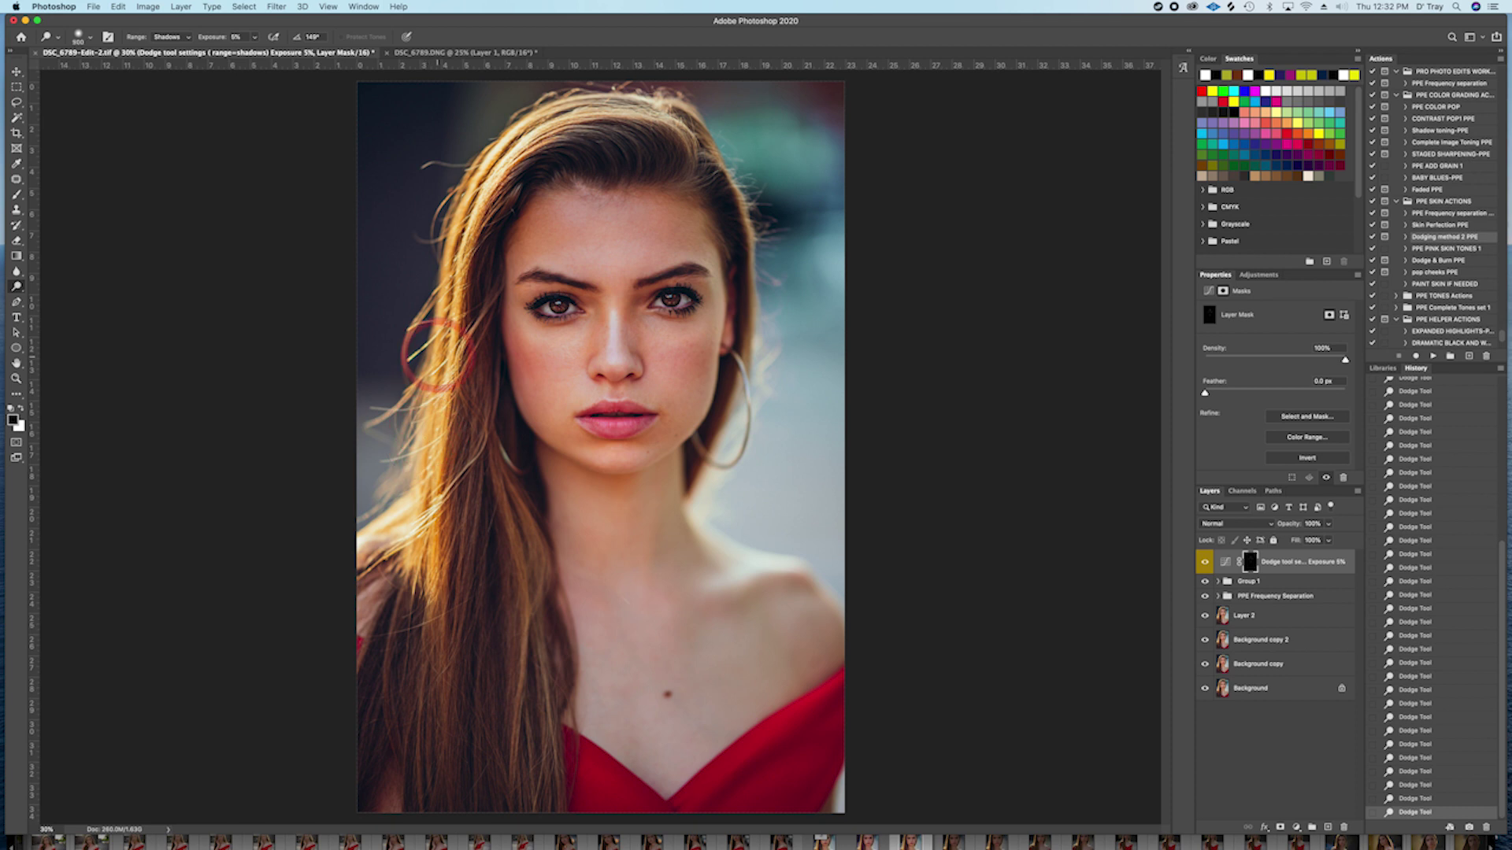
# Step: Shrink the Dodge brush and brighten the hair beside the face, at the hairline and down both sides on the mask
pyautogui.press('[')
pyautogui.press('[')
pyautogui.press('[')
pyautogui.press('[')
pyautogui.press('[')
pyautogui.moveTo(445, 482)
pyautogui.mouseDown()
pyautogui.moveTo(450, 564)
pyautogui.moveTo(519, 524)
pyautogui.moveTo(525, 712)
pyautogui.moveTo(460, 557)
pyautogui.moveTo(447, 343)
pyautogui.mouseUp()
pyautogui.moveTo(567, 206)
pyautogui.mouseDown()
pyautogui.moveTo(612, 135)
pyautogui.moveTo(502, 156)
pyautogui.moveTo(647, 123)
pyautogui.moveTo(559, 120)
pyautogui.moveTo(596, 140)
pyautogui.moveTo(639, 123)
pyautogui.moveTo(521, 149)
pyautogui.moveTo(560, 110)
pyautogui.moveTo(557, 178)
pyautogui.moveTo(620, 168)
pyautogui.moveTo(578, 160)
pyautogui.moveTo(584, 140)
pyautogui.moveTo(621, 136)
pyautogui.moveTo(563, 126)
pyautogui.moveTo(470, 217)
pyautogui.moveTo(447, 268)
pyautogui.moveTo(453, 478)
pyautogui.moveTo(618, 184)
pyautogui.moveTo(622, 156)
pyautogui.moveTo(562, 138)
pyautogui.mouseUp()
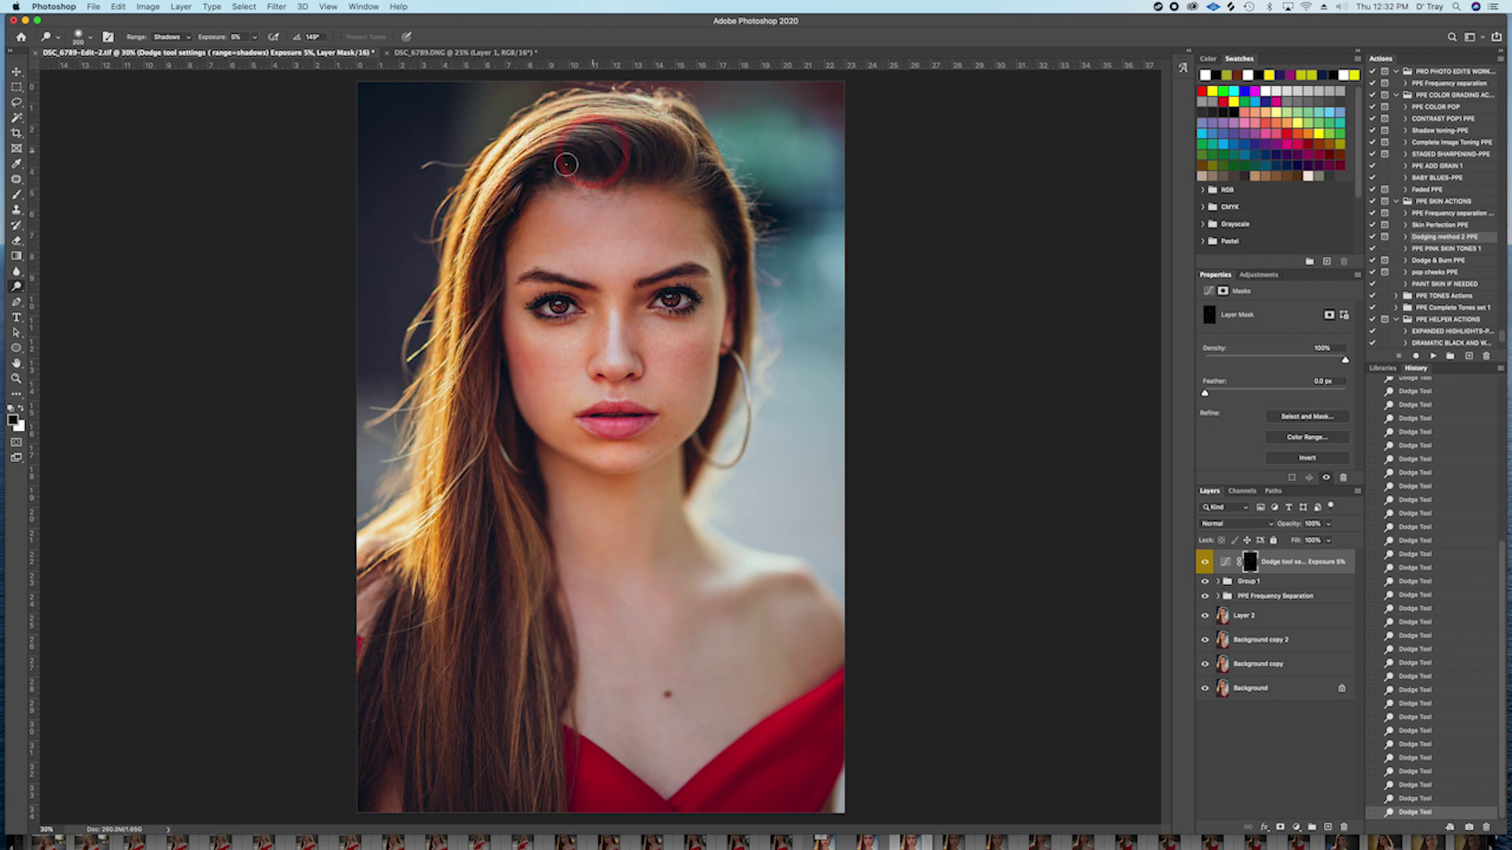
pyautogui.press(']')
pyautogui.moveTo(471, 315)
pyautogui.mouseDown()
pyautogui.moveTo(431, 343)
pyautogui.moveTo(467, 396)
pyautogui.moveTo(407, 498)
pyautogui.mouseUp()
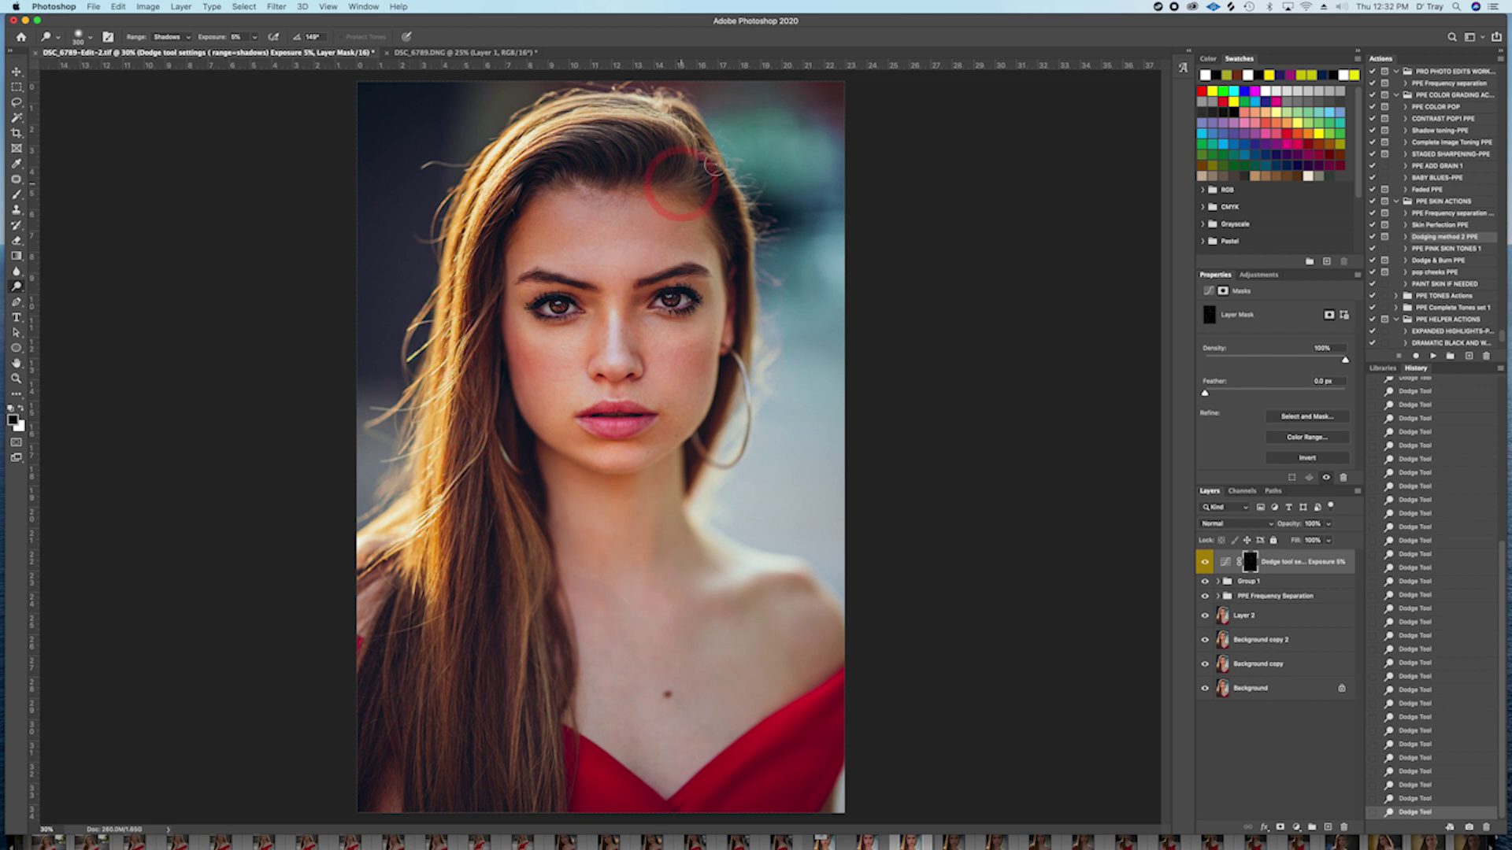
pyautogui.moveTo(721, 166)
pyautogui.mouseDown()
pyautogui.moveTo(755, 311)
pyautogui.moveTo(736, 456)
pyautogui.mouseUp()
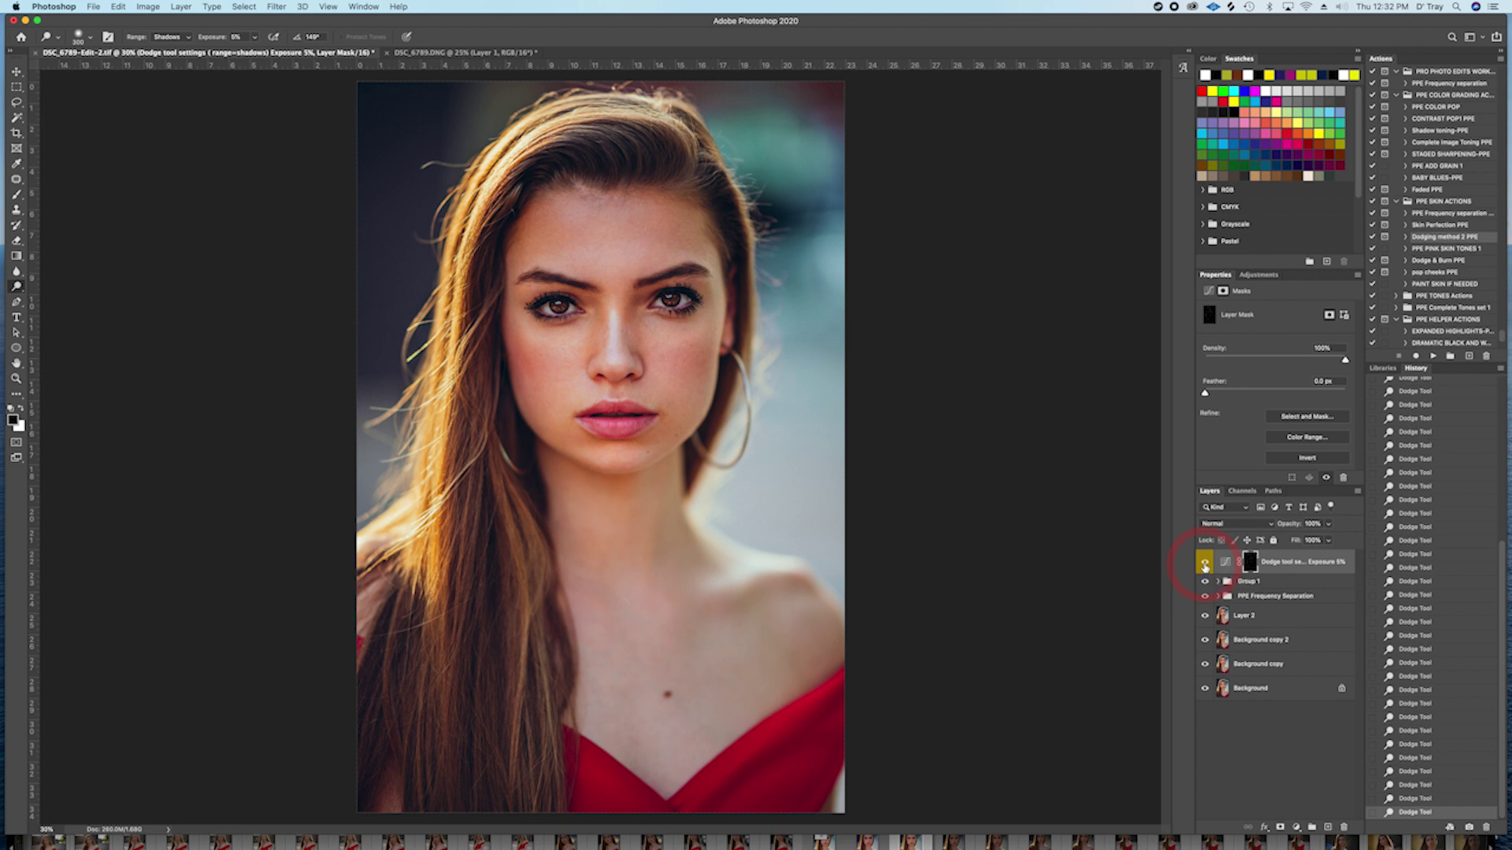
# Step: Compare the portrait with the dodging curves layer hidden and shown, and reduce the layer's opacity to 53%
pyautogui.click(1205, 564)
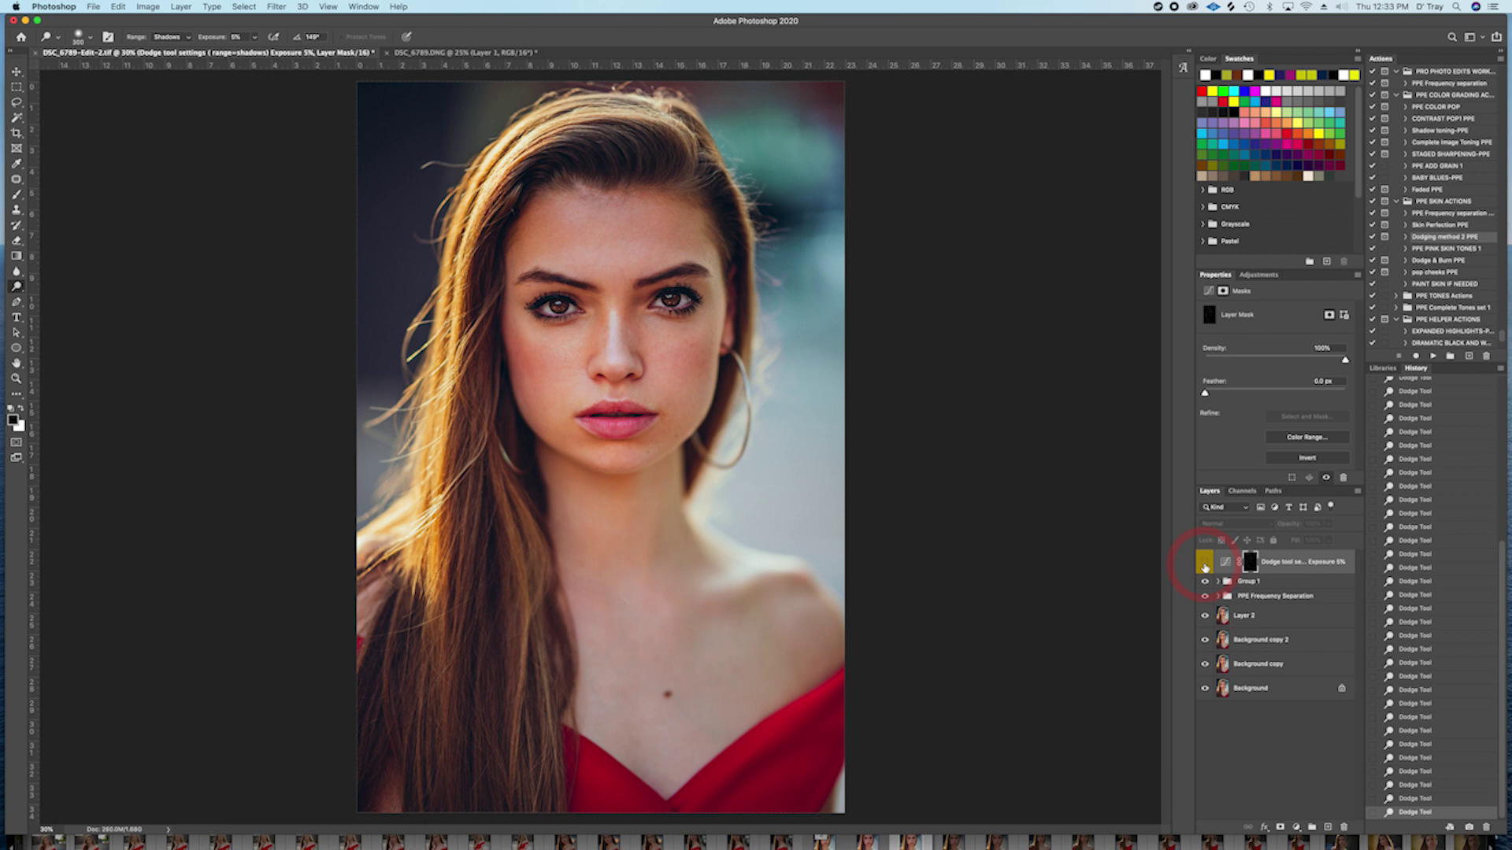
pyautogui.click(1205, 564)
pyautogui.click(1205, 564)
pyautogui.click(1205, 564)
pyautogui.click(1205, 564)
pyautogui.click(1205, 564)
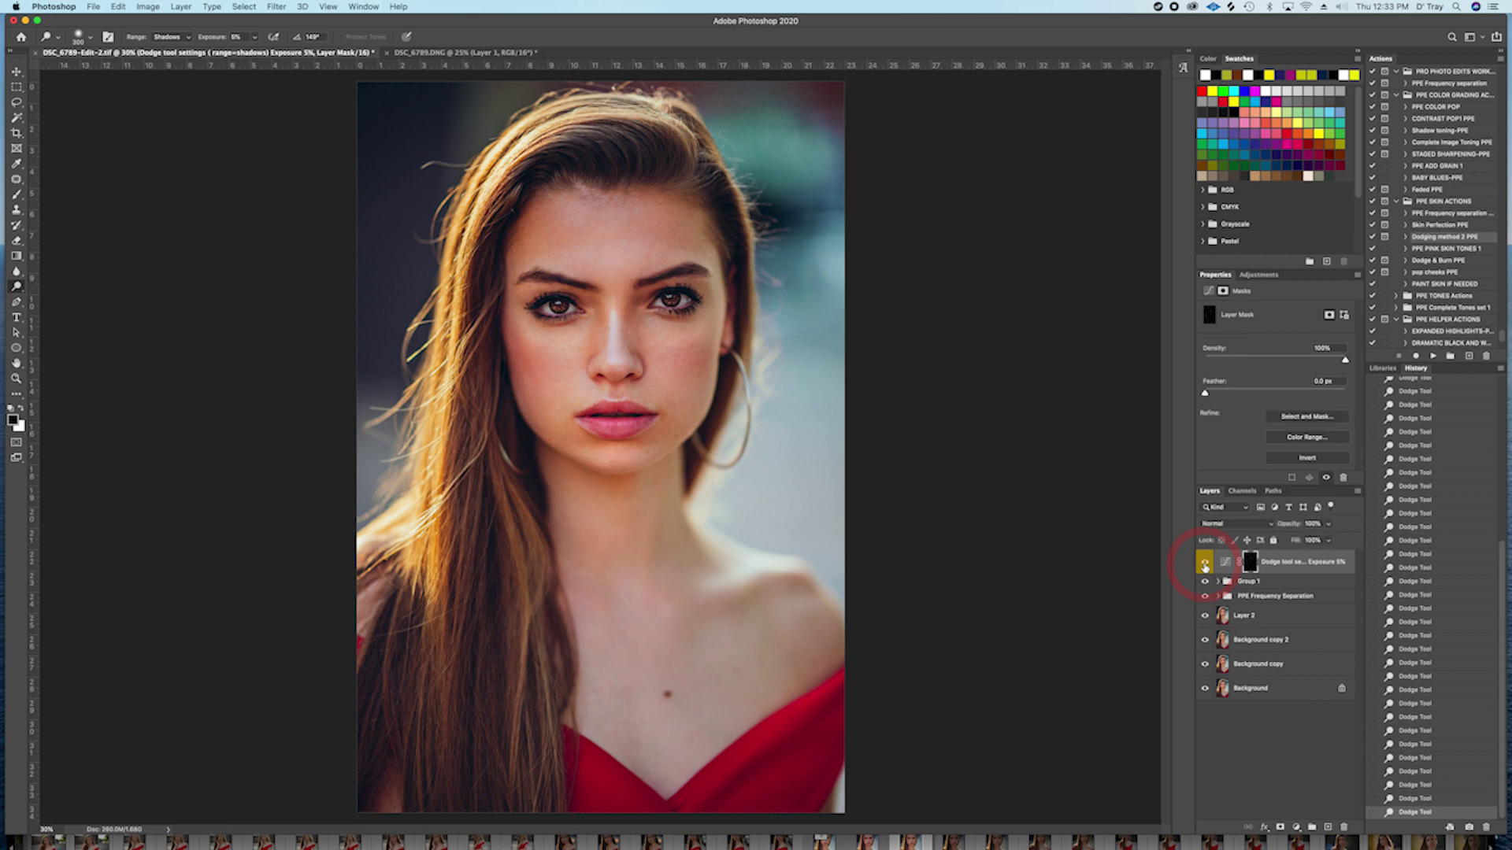
pyautogui.click(1330, 526)
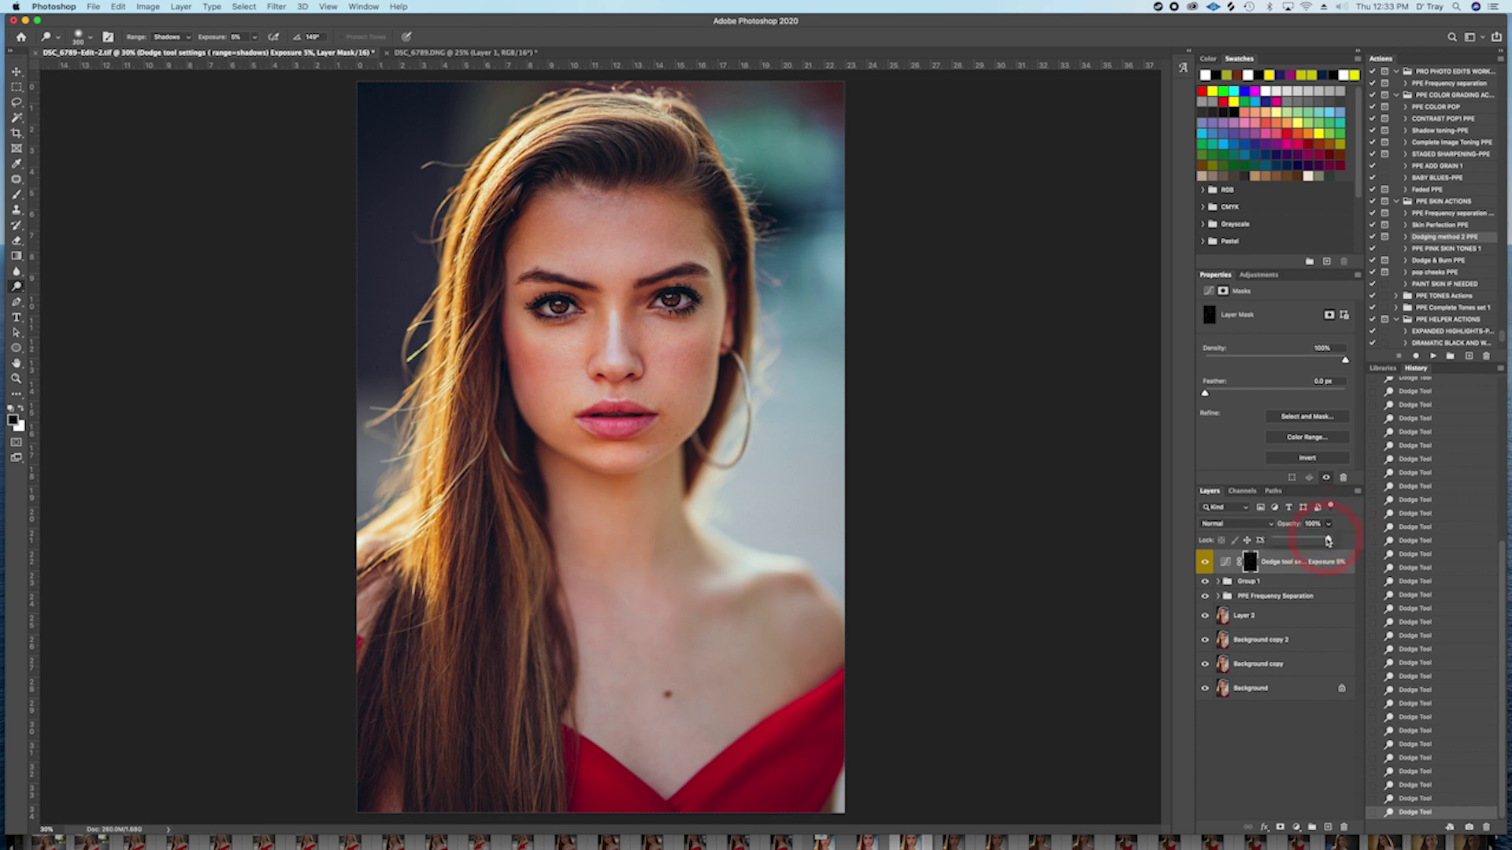
pyautogui.moveTo(1302, 541); pyautogui.dragTo(1304, 543)
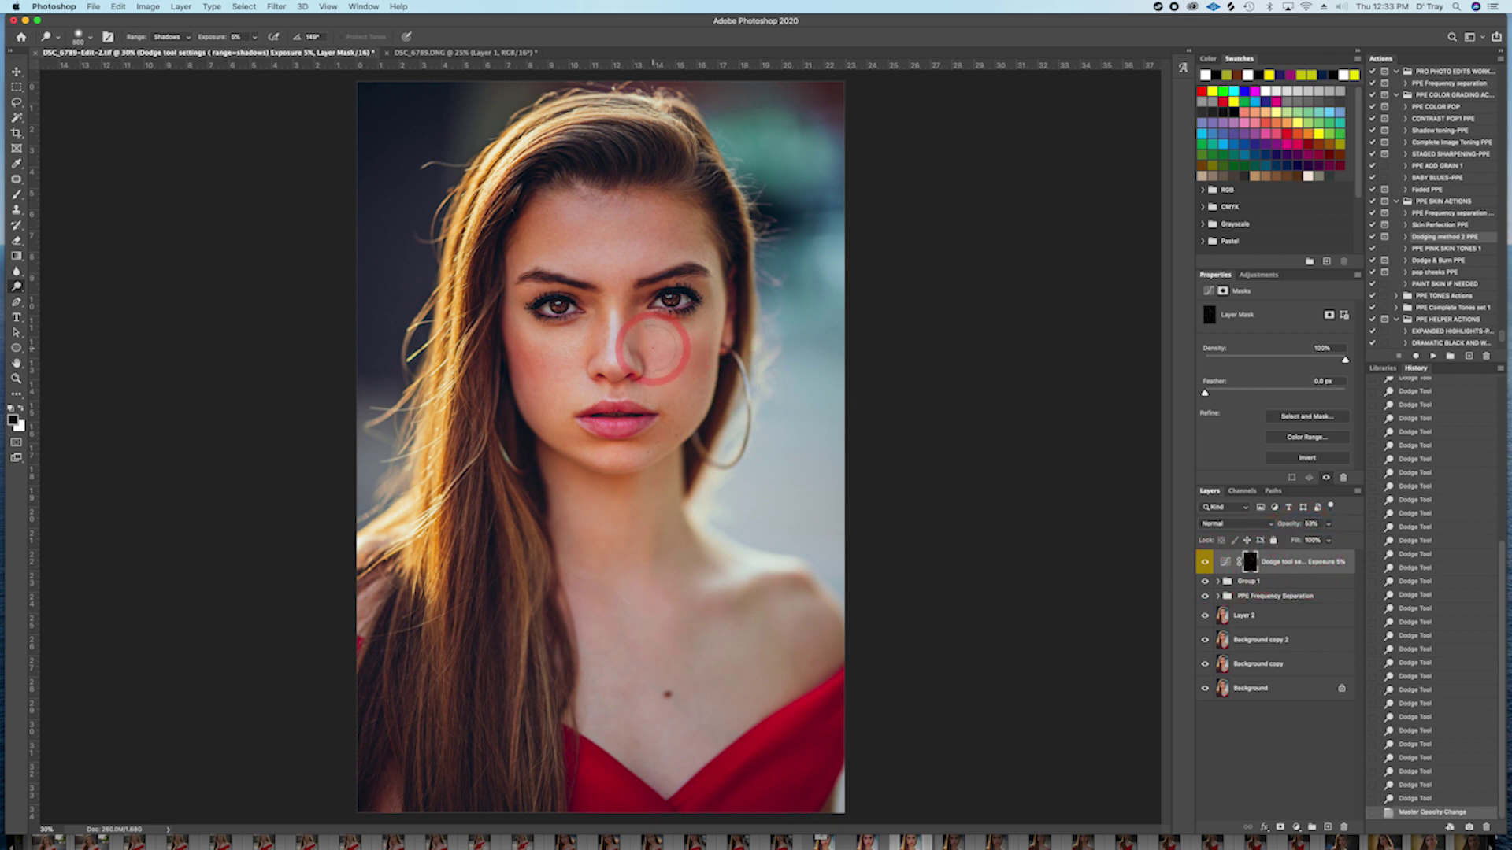
# Step: Dodge the mask further under the eyes, along the nose, around the mouth and on the cheeks, adjusting the brush size
pyautogui.moveTo(652, 346)
pyautogui.mouseDown()
pyautogui.moveTo(700, 384)
pyautogui.moveTo(674, 346)
pyautogui.mouseUp()
pyautogui.moveTo(567, 338)
pyautogui.mouseDown()
pyautogui.moveTo(571, 358)
pyautogui.moveTo(550, 361)
pyautogui.mouseUp()
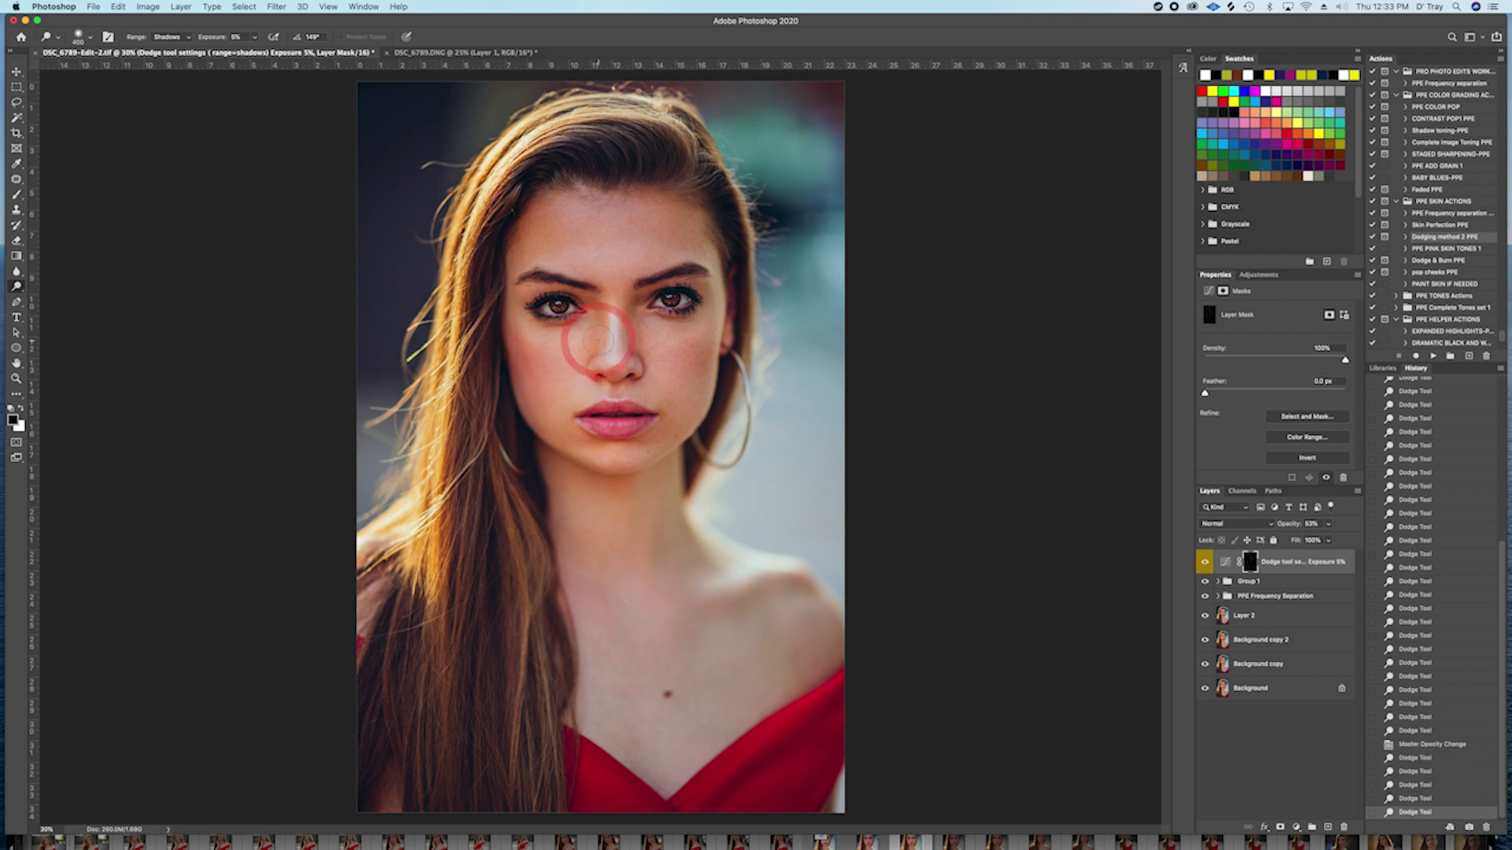
pyautogui.moveTo(617, 260)
pyautogui.mouseDown()
pyautogui.moveTo(618, 300)
pyautogui.moveTo(623, 256)
pyautogui.moveTo(639, 283)
pyautogui.moveTo(618, 304)
pyautogui.moveTo(609, 259)
pyautogui.moveTo(619, 308)
pyautogui.mouseUp()
pyautogui.press(']')
pyautogui.press(']')
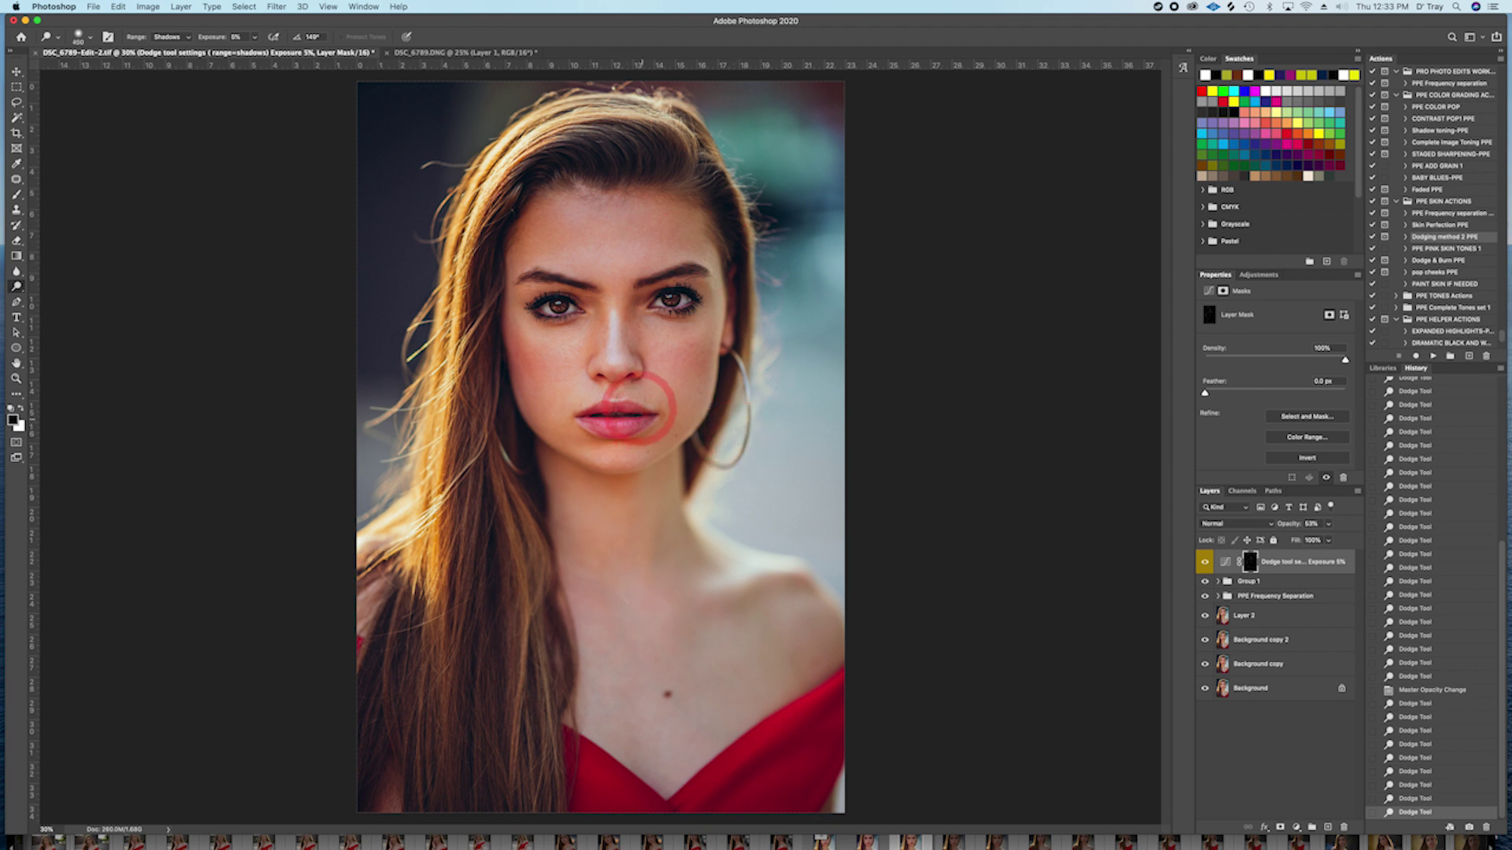
pyautogui.moveTo(602, 425)
pyautogui.mouseDown()
pyautogui.moveTo(629, 455)
pyautogui.moveTo(566, 429)
pyautogui.moveTo(571, 455)
pyautogui.moveTo(684, 446)
pyautogui.moveTo(719, 415)
pyautogui.moveTo(679, 382)
pyautogui.mouseUp()
pyautogui.press(']')
pyautogui.press(']')
pyautogui.press(']')
pyautogui.press(']')
pyautogui.moveTo(575, 370)
pyautogui.mouseDown()
pyautogui.moveTo(550, 347)
pyautogui.moveTo(548, 363)
pyautogui.mouseUp()
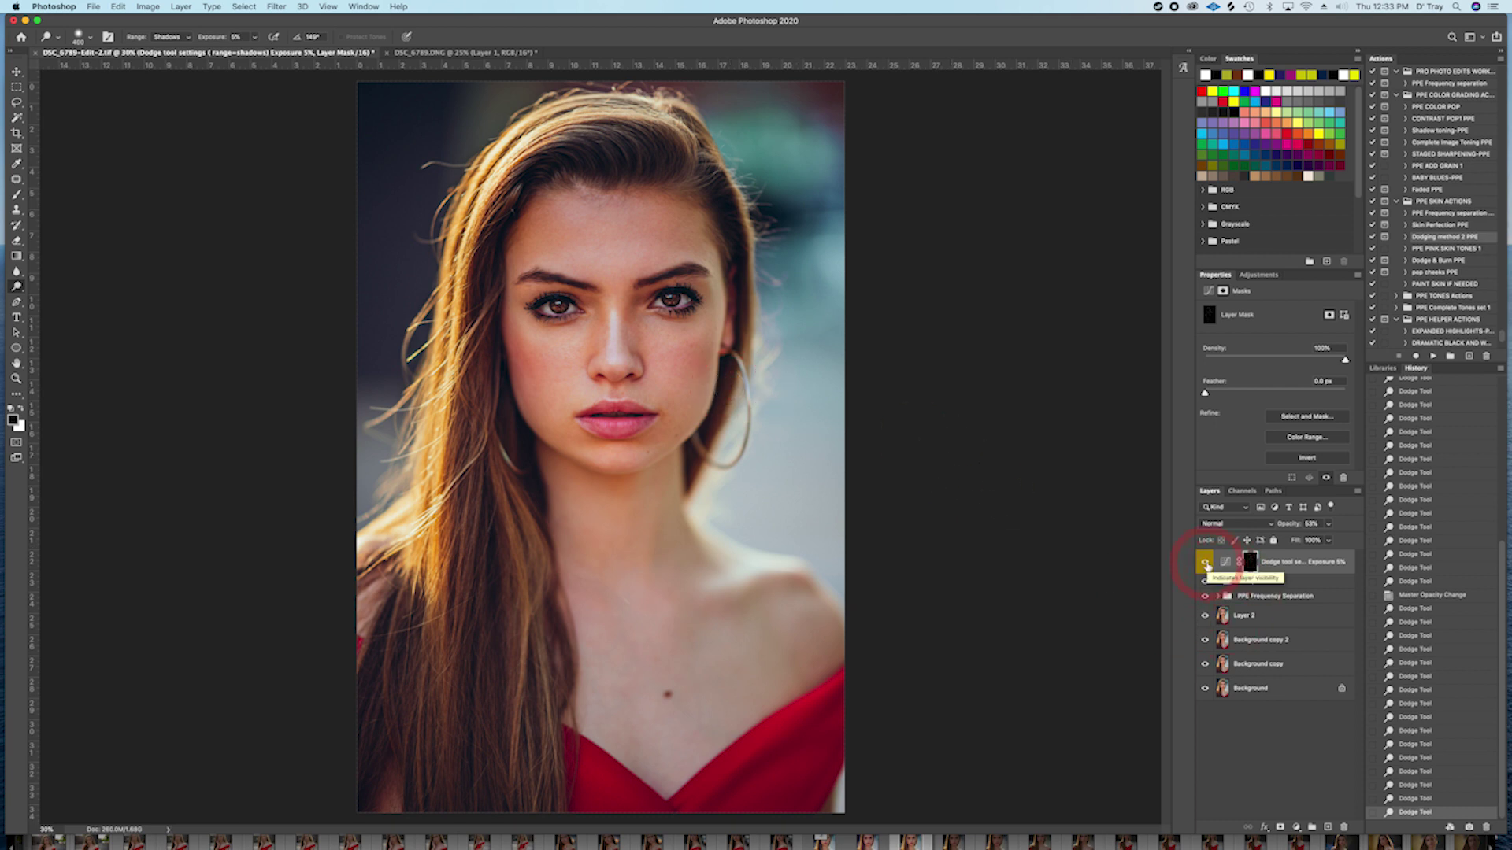
# Step: Check the extra dodging by comparing the portrait with the dodging curves layer hidden and shown
pyautogui.click(1206, 564)
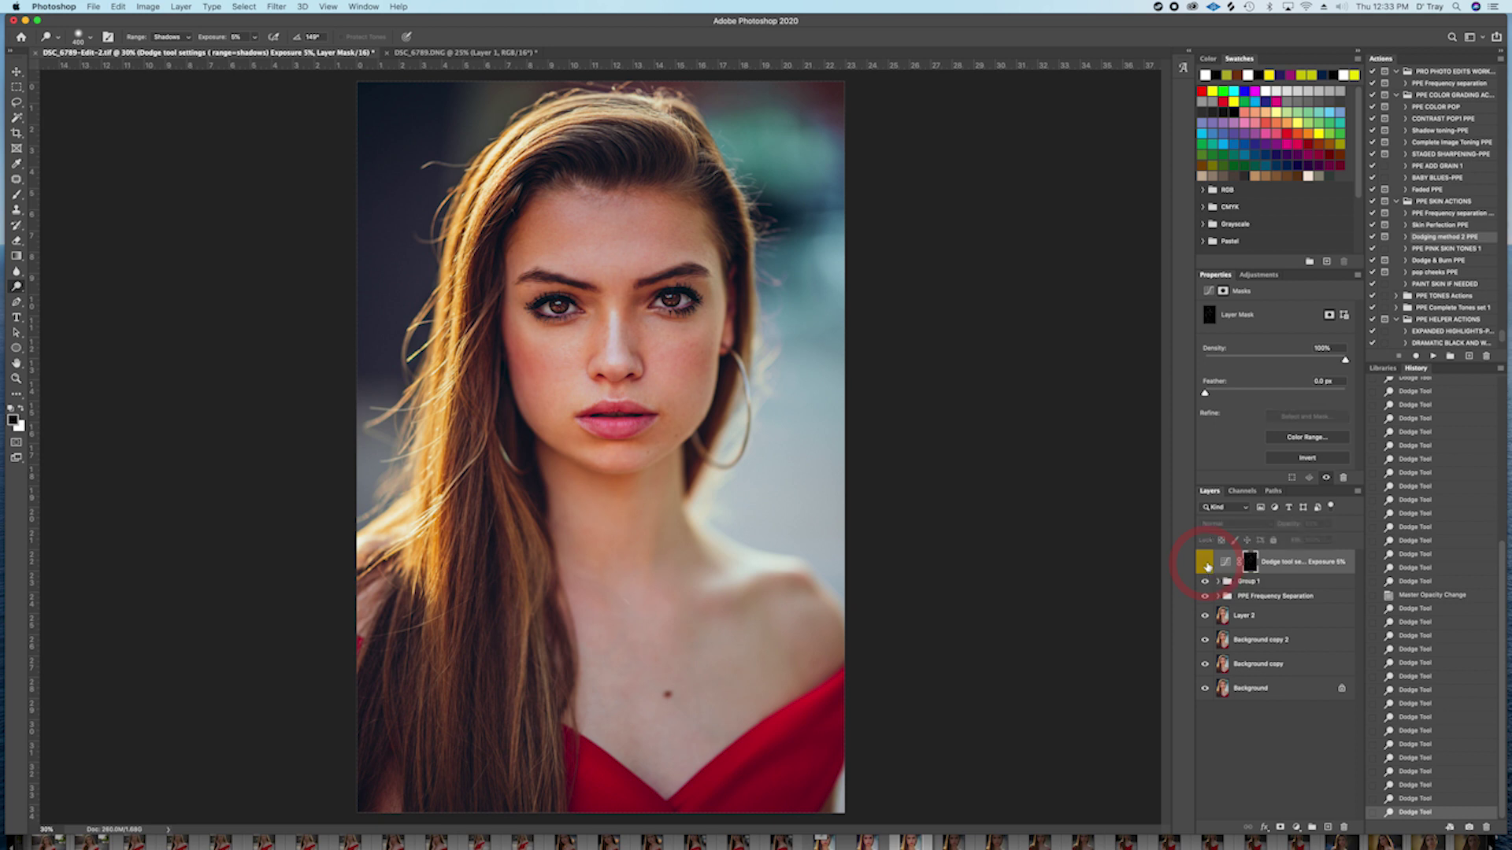
pyautogui.click(1207, 564)
pyautogui.click(1207, 564)
pyautogui.click(1206, 564)
pyautogui.click(1209, 565)
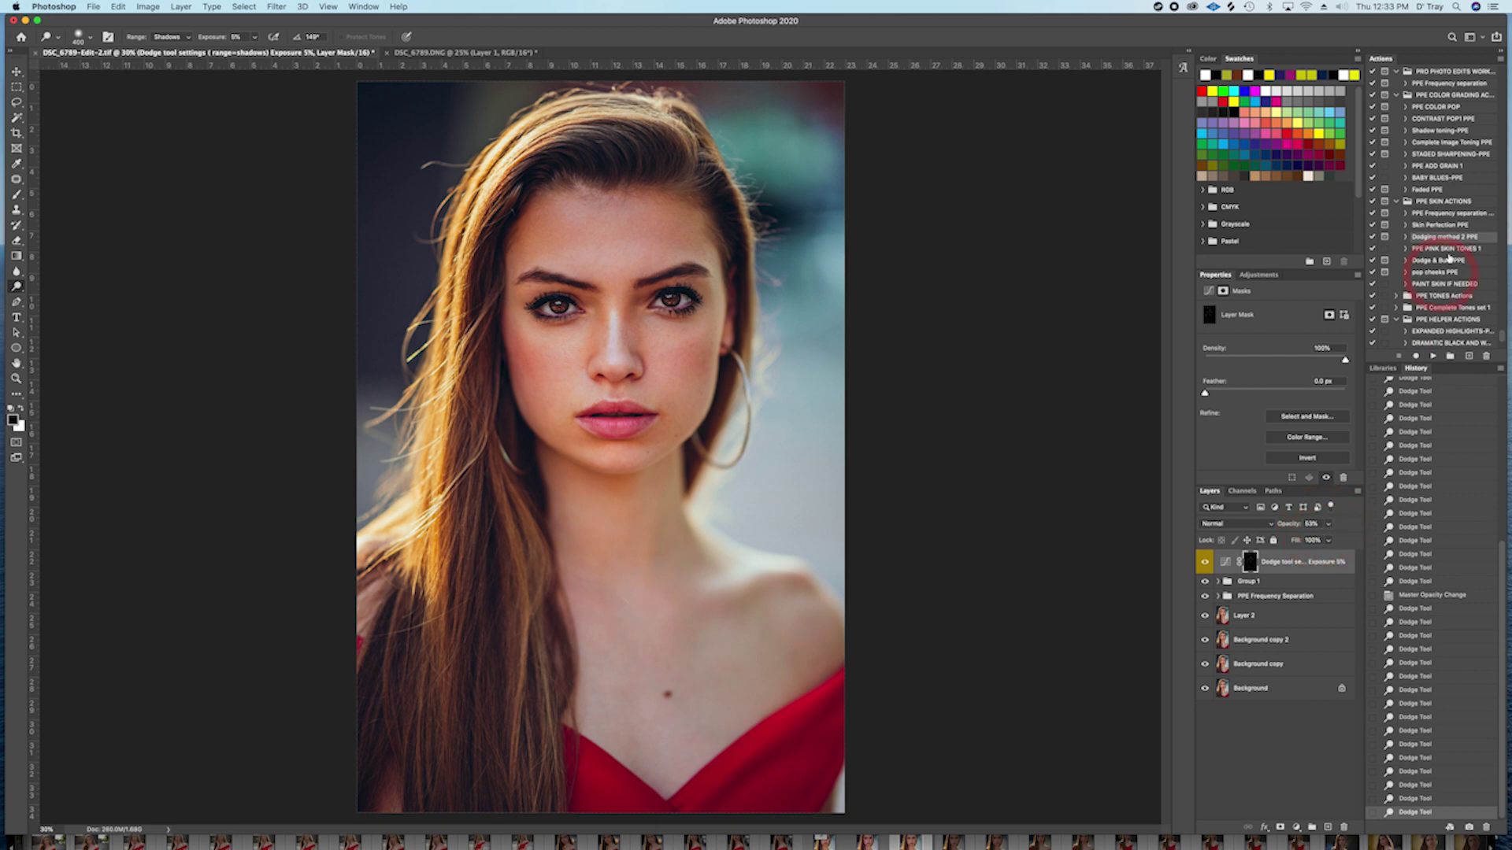
# Step: Run the PPE PINK SKIN TONES 1 action on the portrait
pyautogui.click(1443, 249)
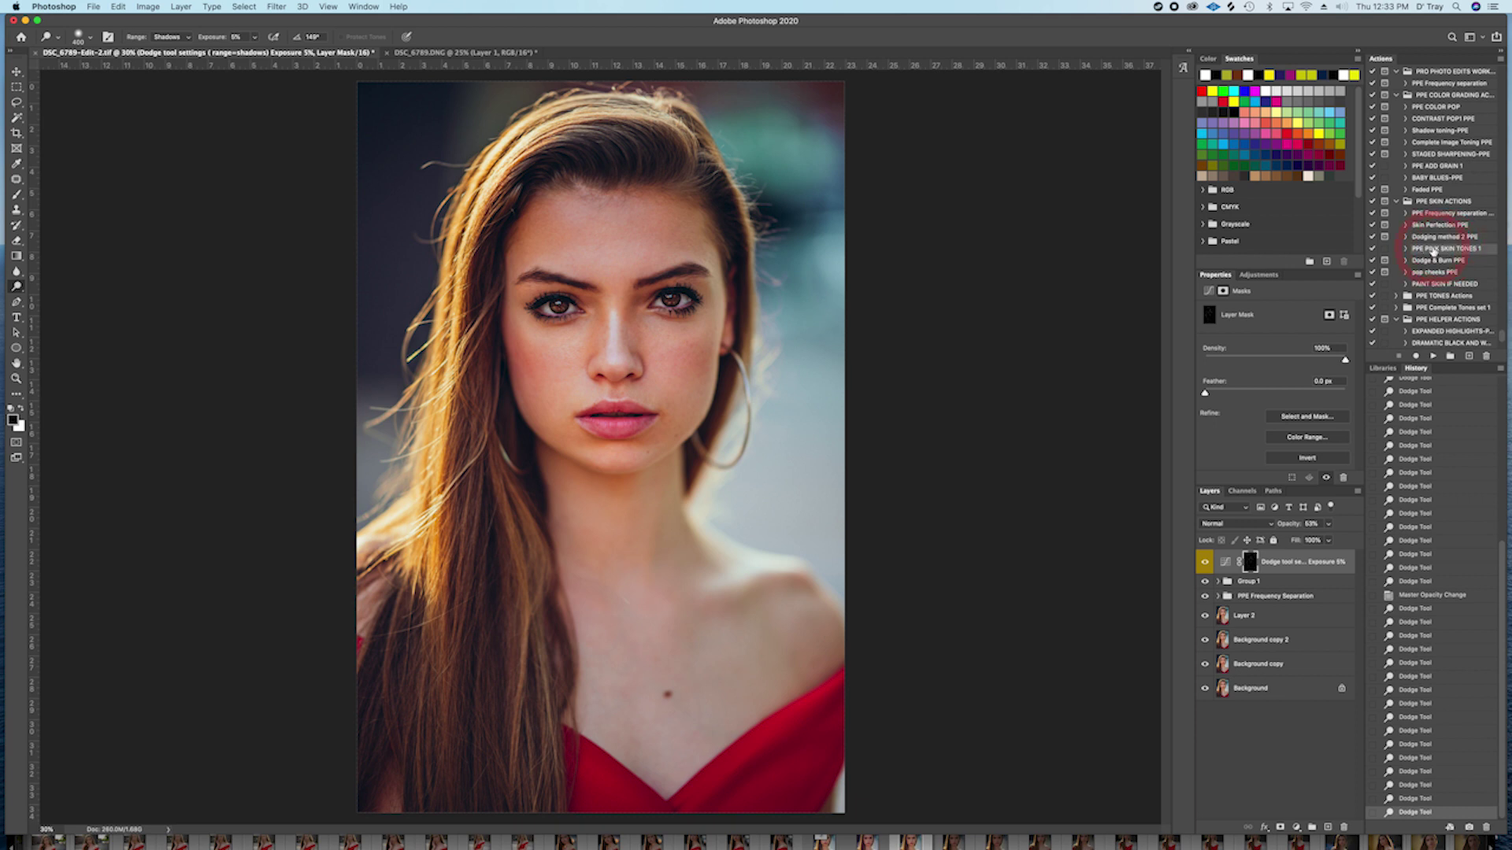
pyautogui.click(1433, 358)
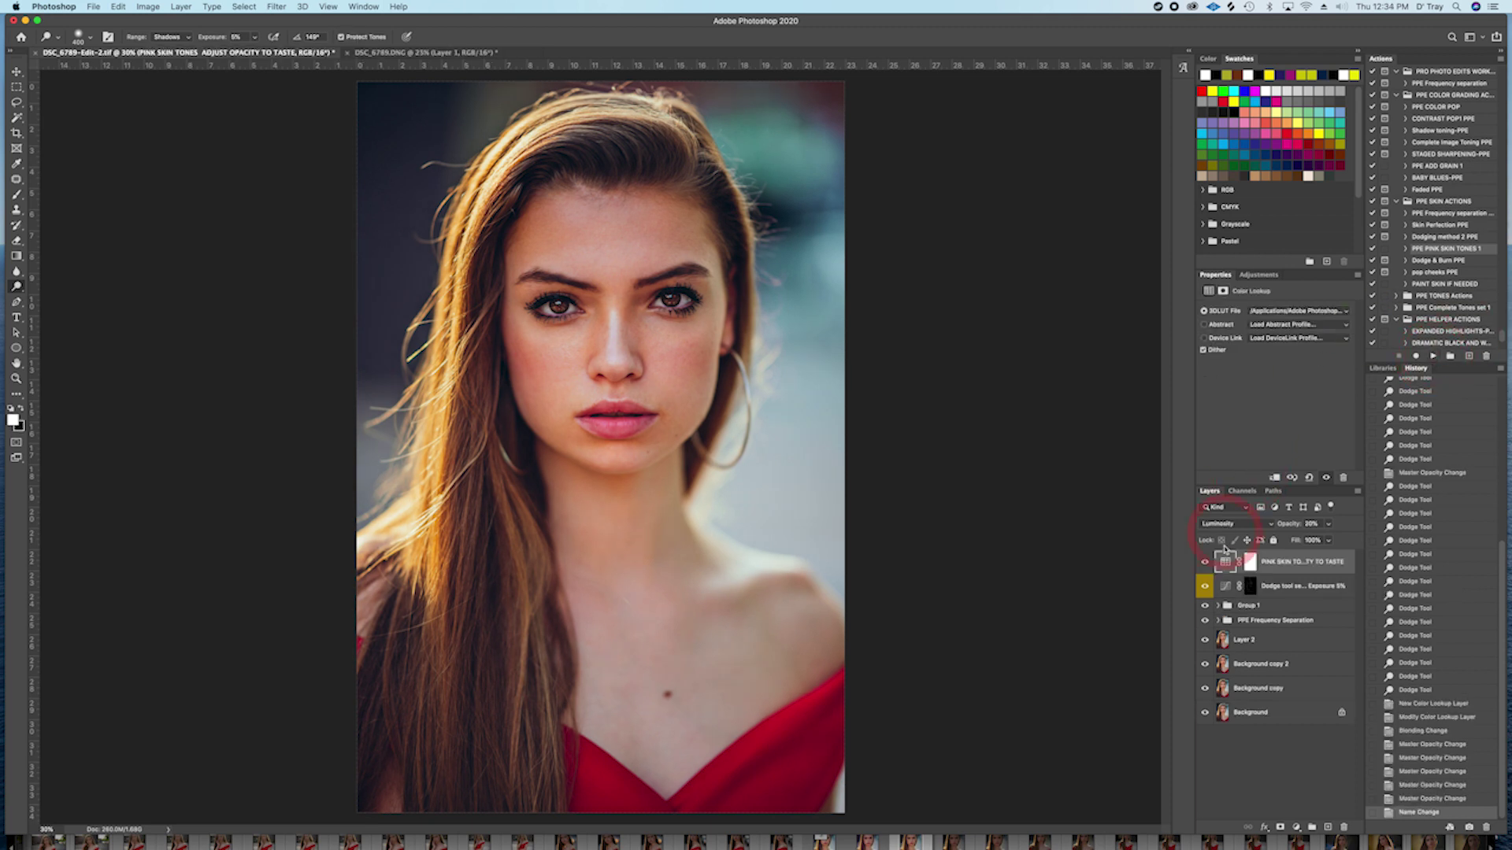
# Step: Compare the portrait with the pink skin tones layer hidden and shown, and reduce that layer's opacity to 6%
pyautogui.click(1206, 562)
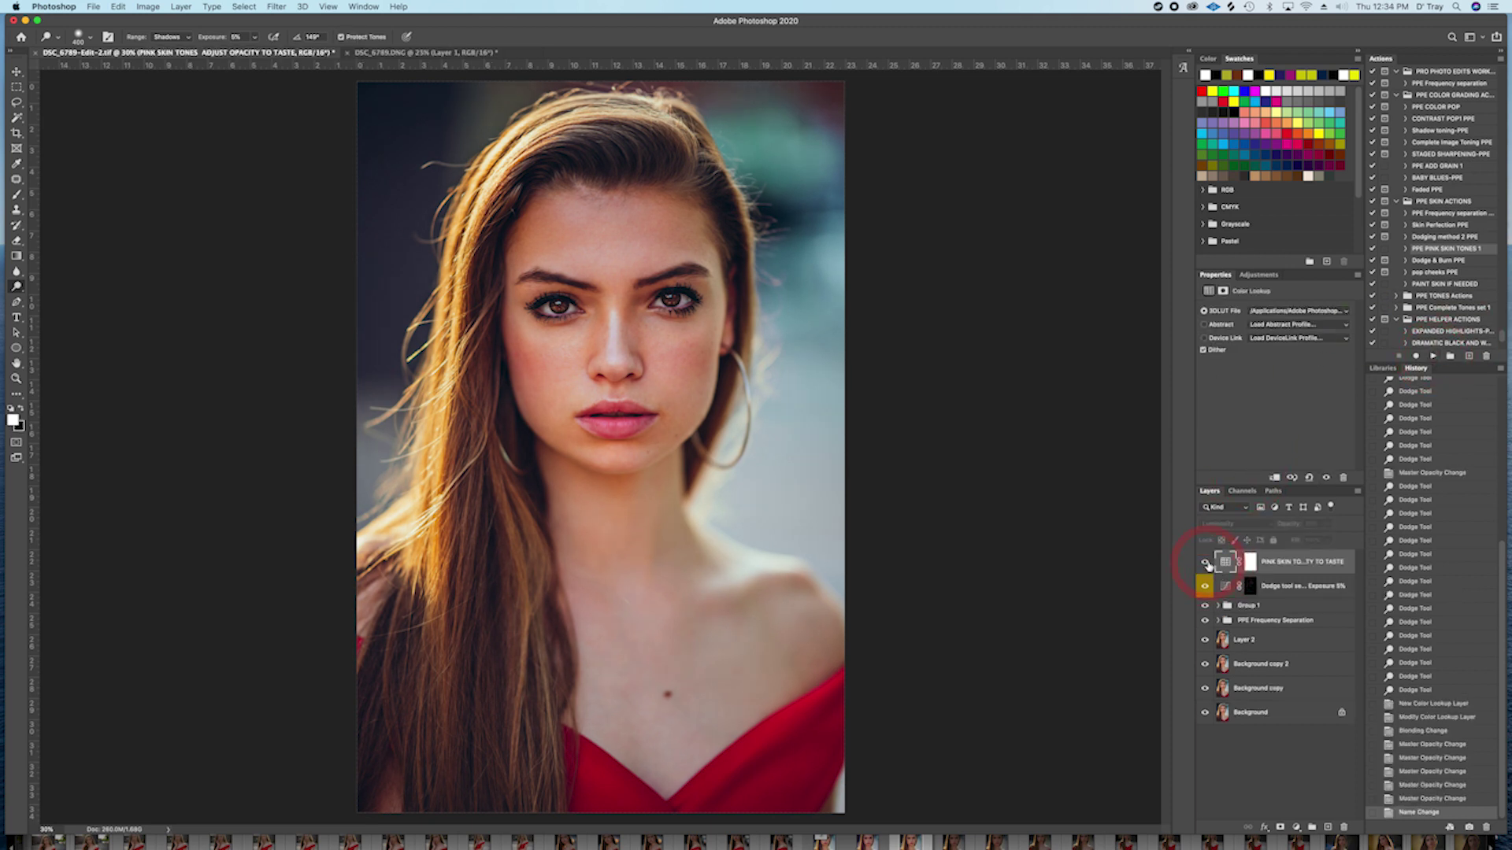
pyautogui.click(1206, 563)
pyautogui.click(1206, 562)
pyautogui.click(1205, 562)
pyautogui.click(1206, 563)
pyautogui.click(1205, 562)
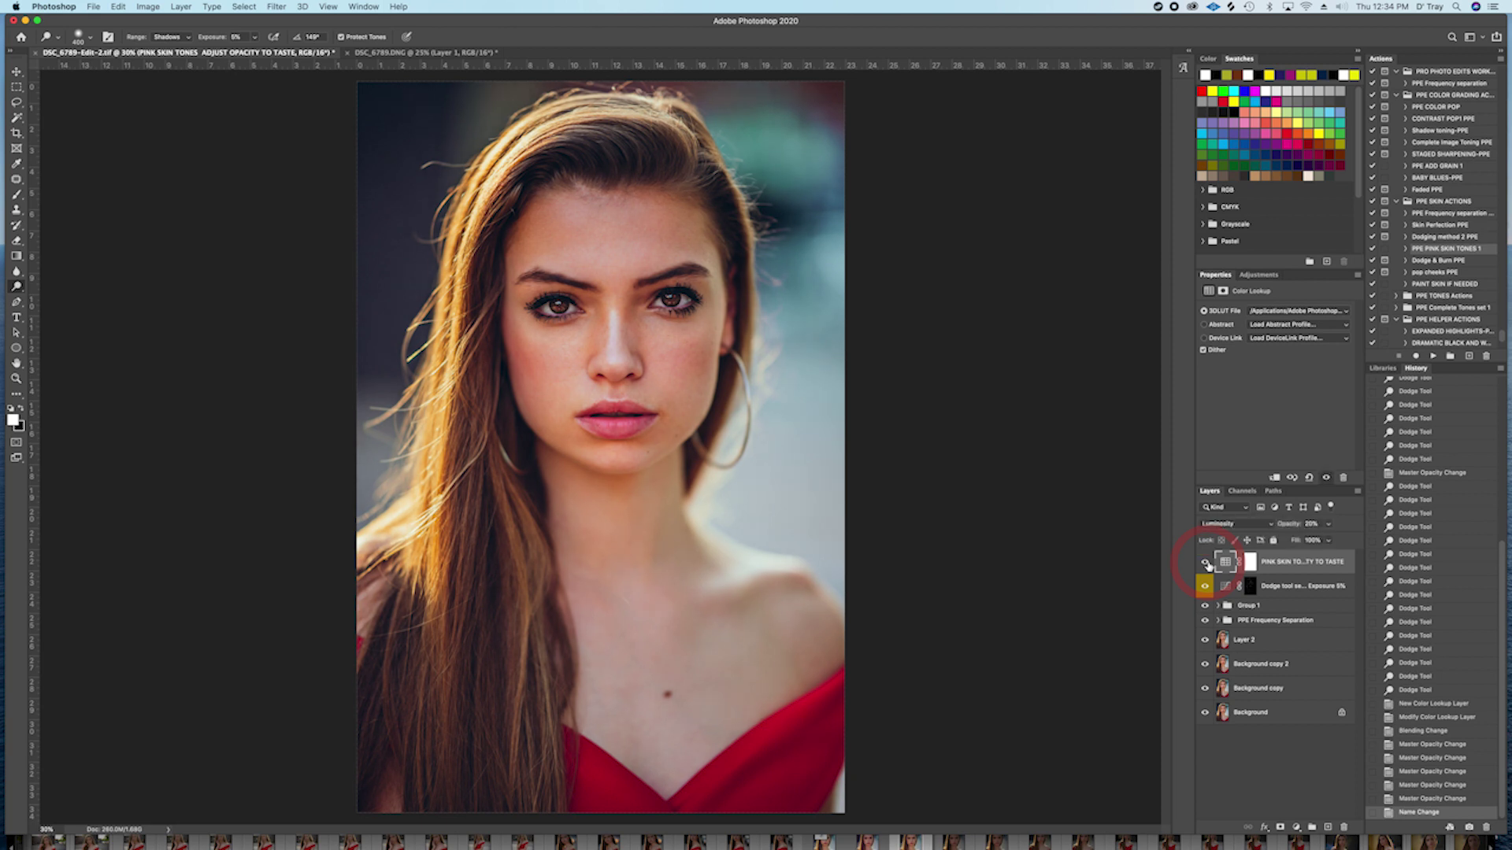
pyautogui.click(1328, 524)
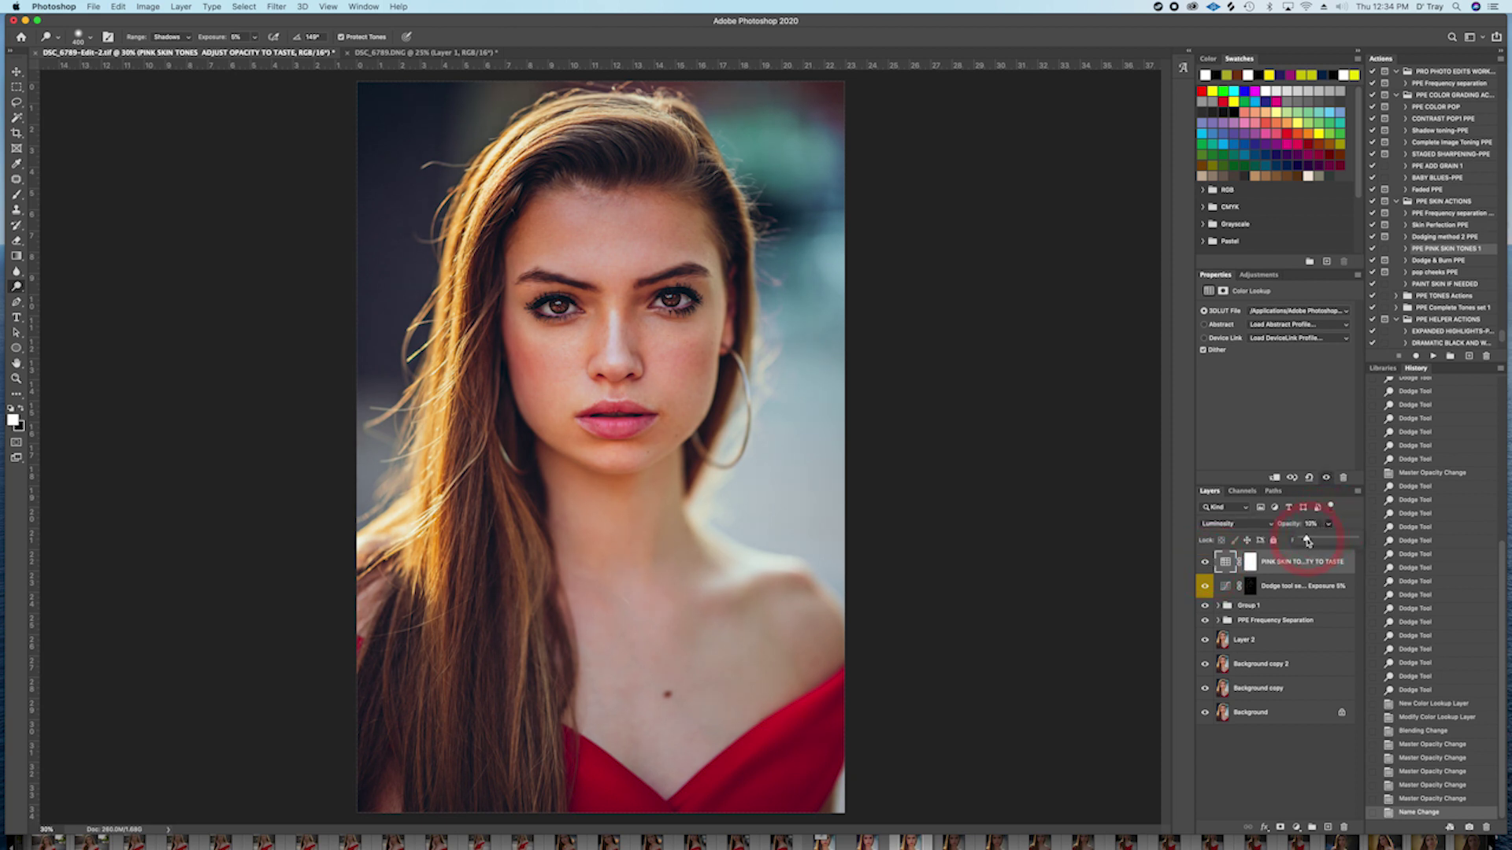
pyautogui.moveTo(1305, 541); pyautogui.dragTo(1305, 541)
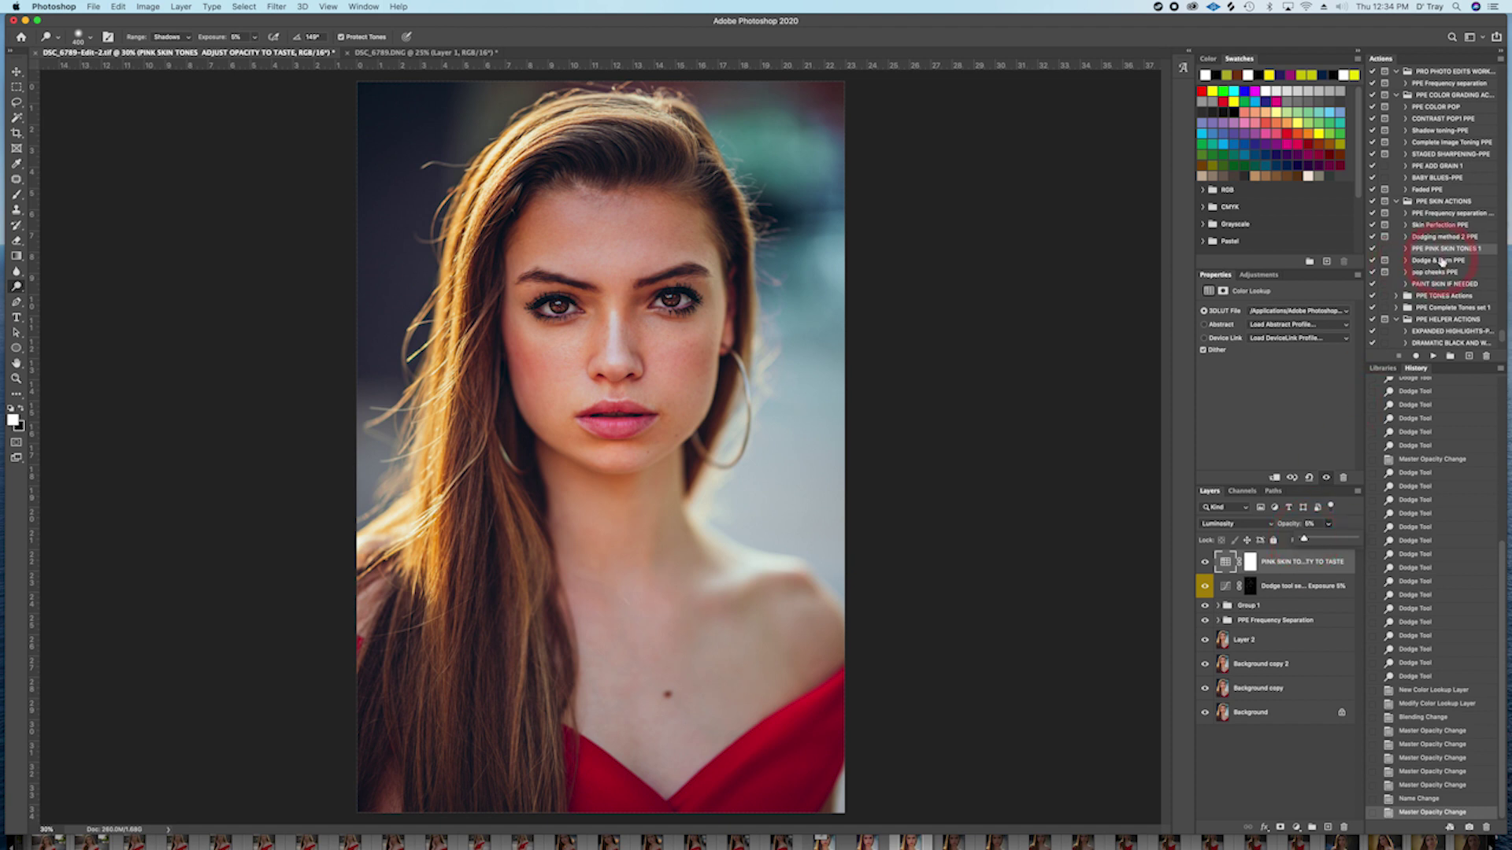
# Step: Run the Dodge & Burn PPE action and continue through its instructions
pyautogui.click(1441, 262)
pyautogui.click(1431, 358)
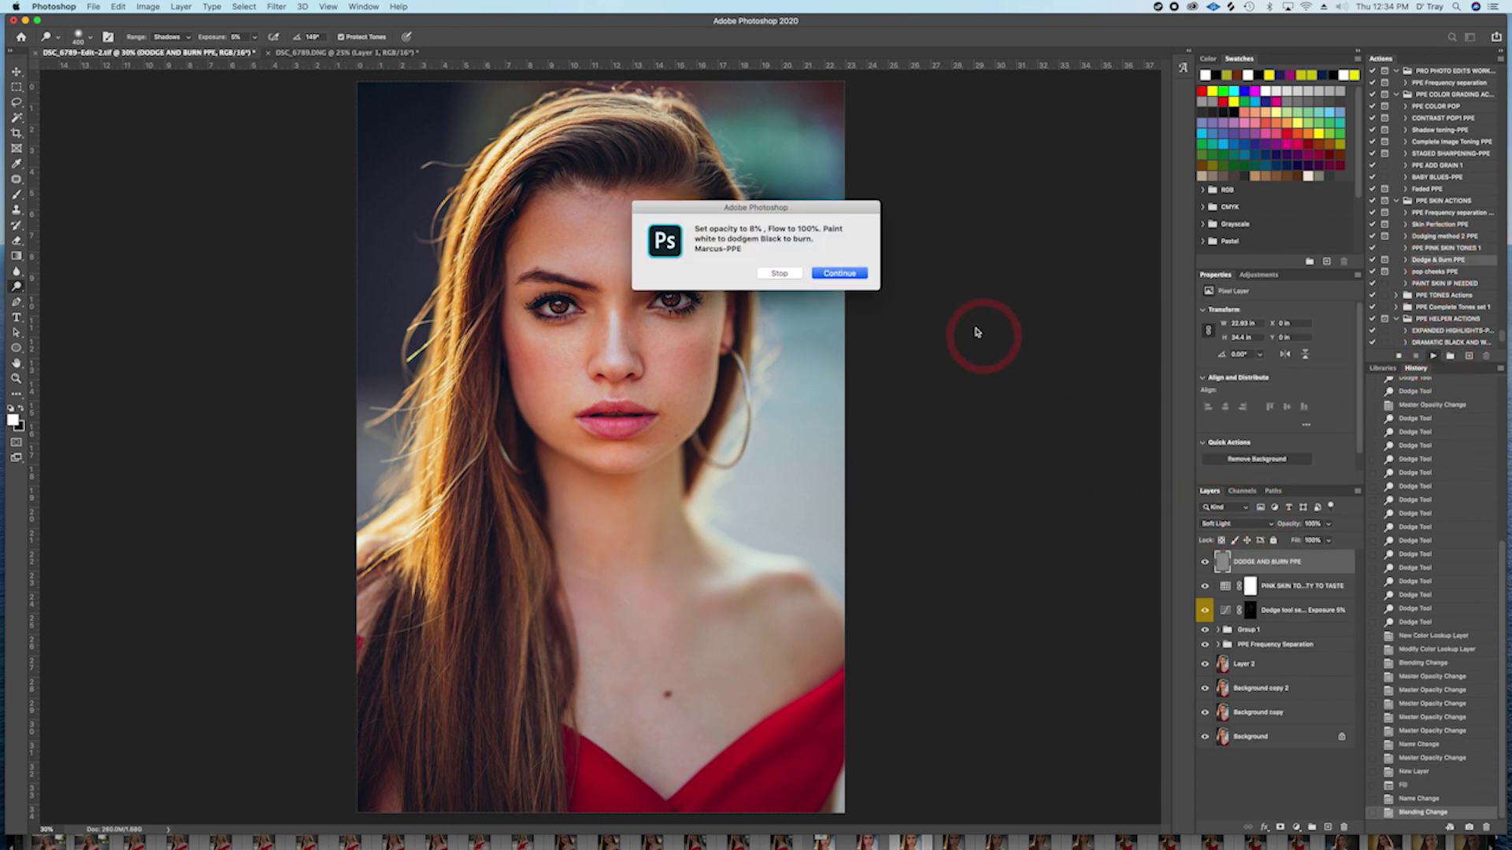
pyautogui.click(825, 274)
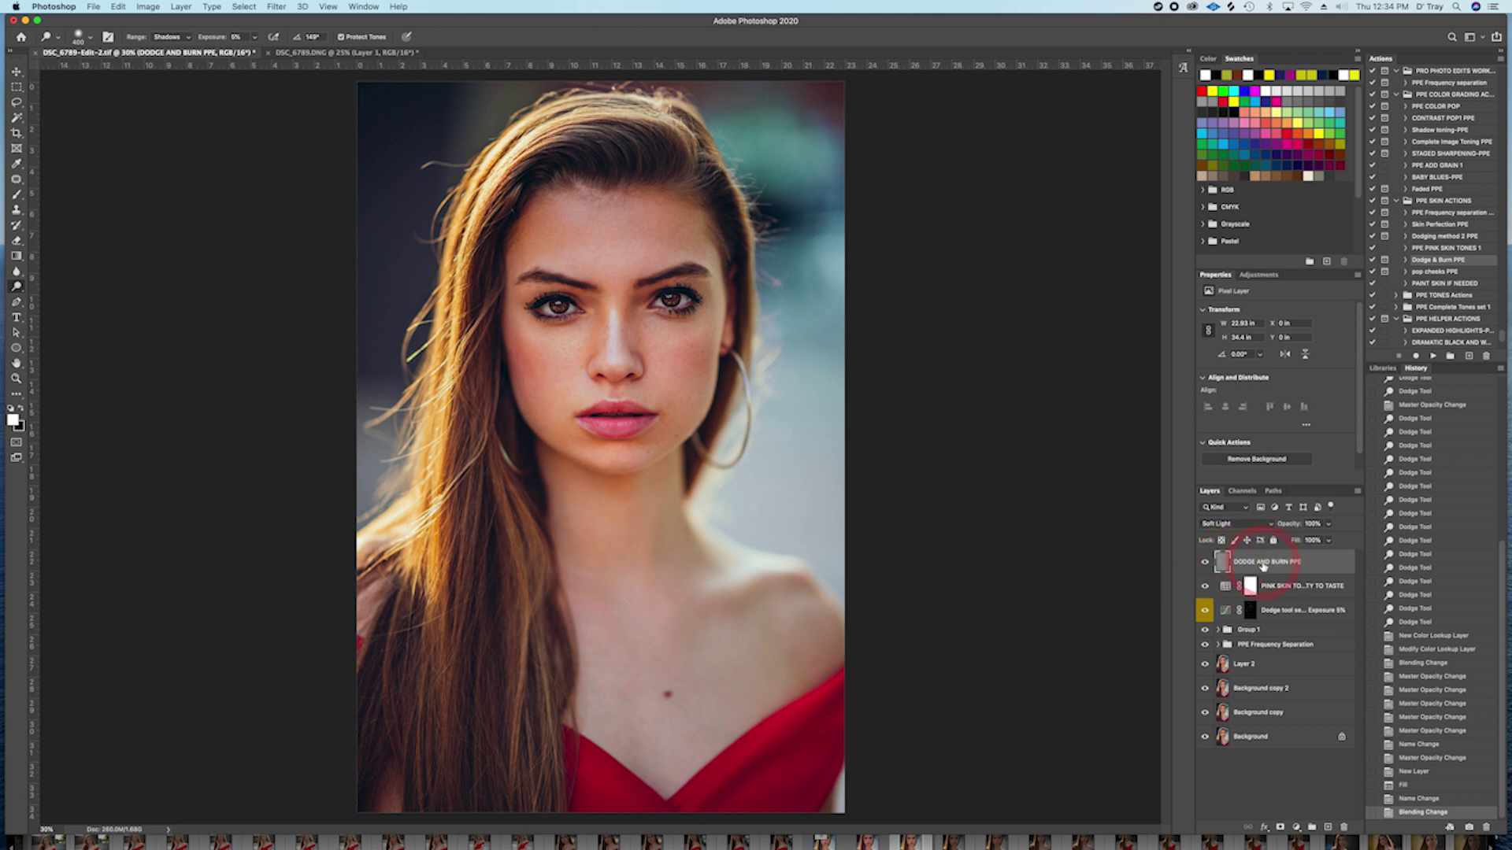
# Step: Set up the Brush tool with 8% opacity, 100% flow and black as the foreground color for burning
pyautogui.click(16, 194)
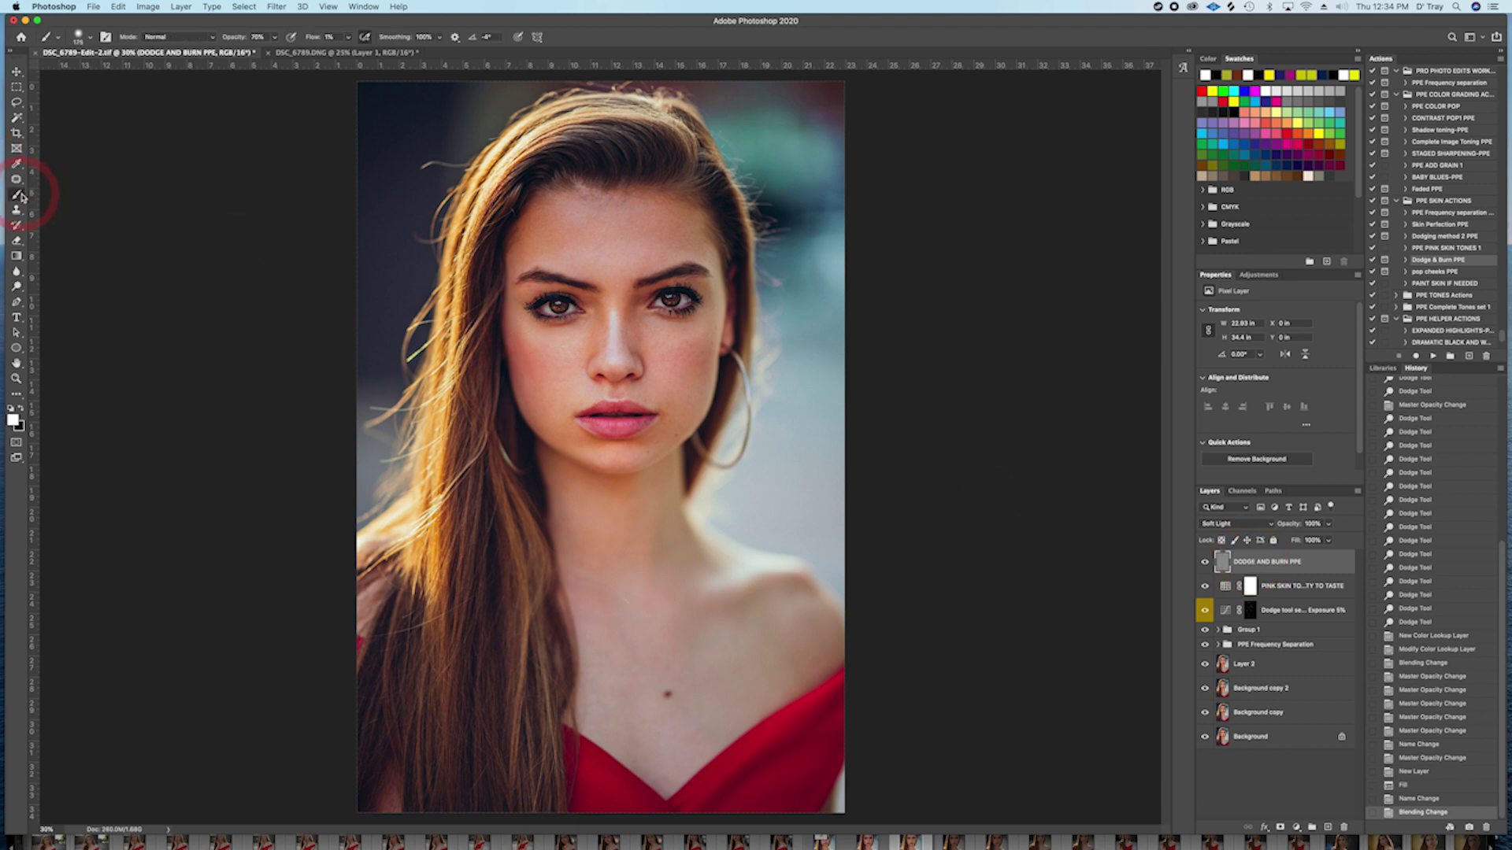
pyautogui.click(257, 37)
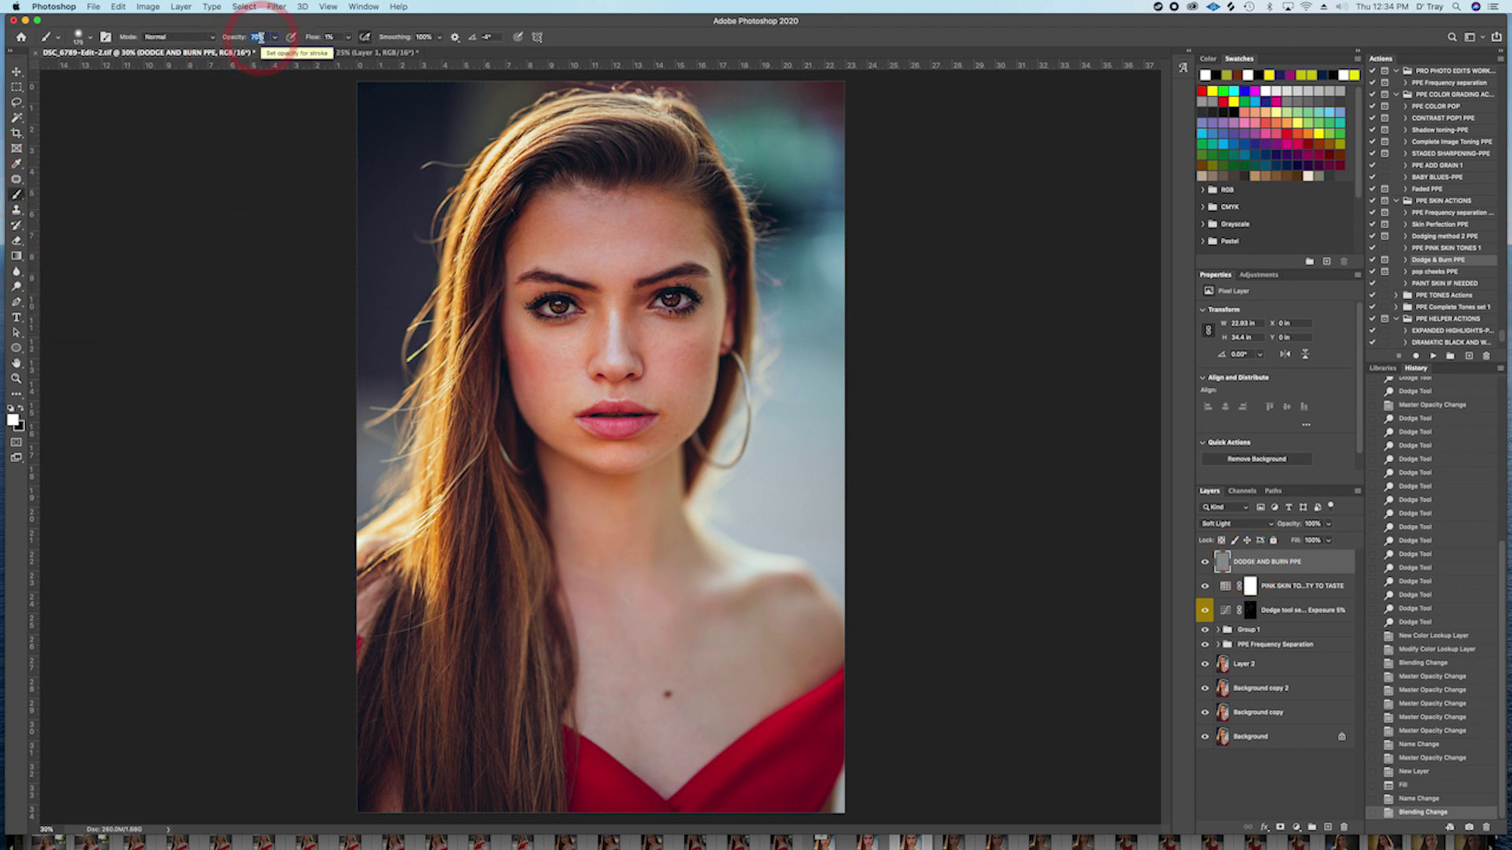
pyautogui.write('8')
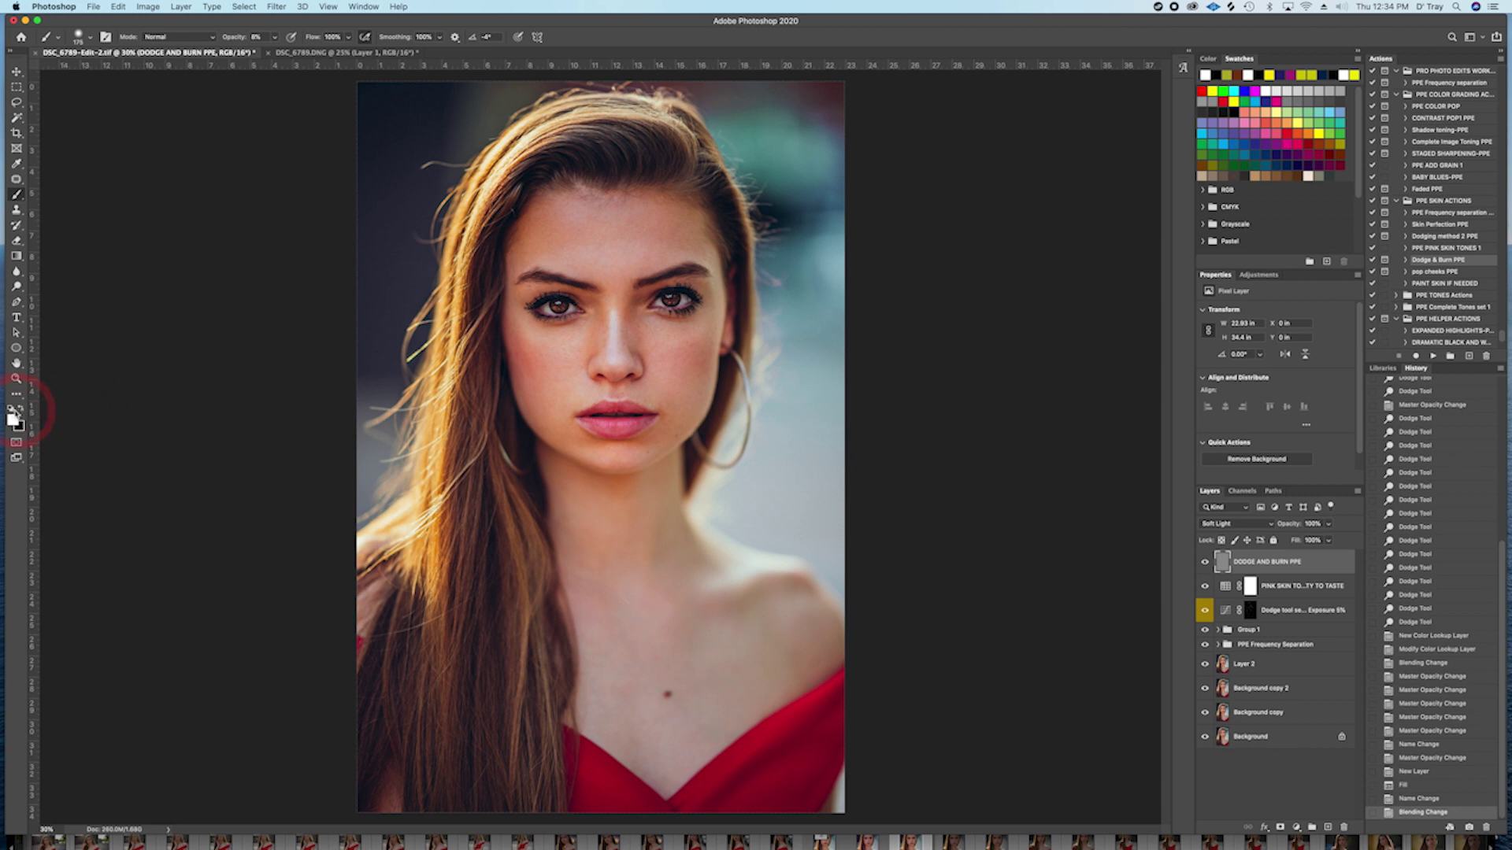
pyautogui.click(12, 411)
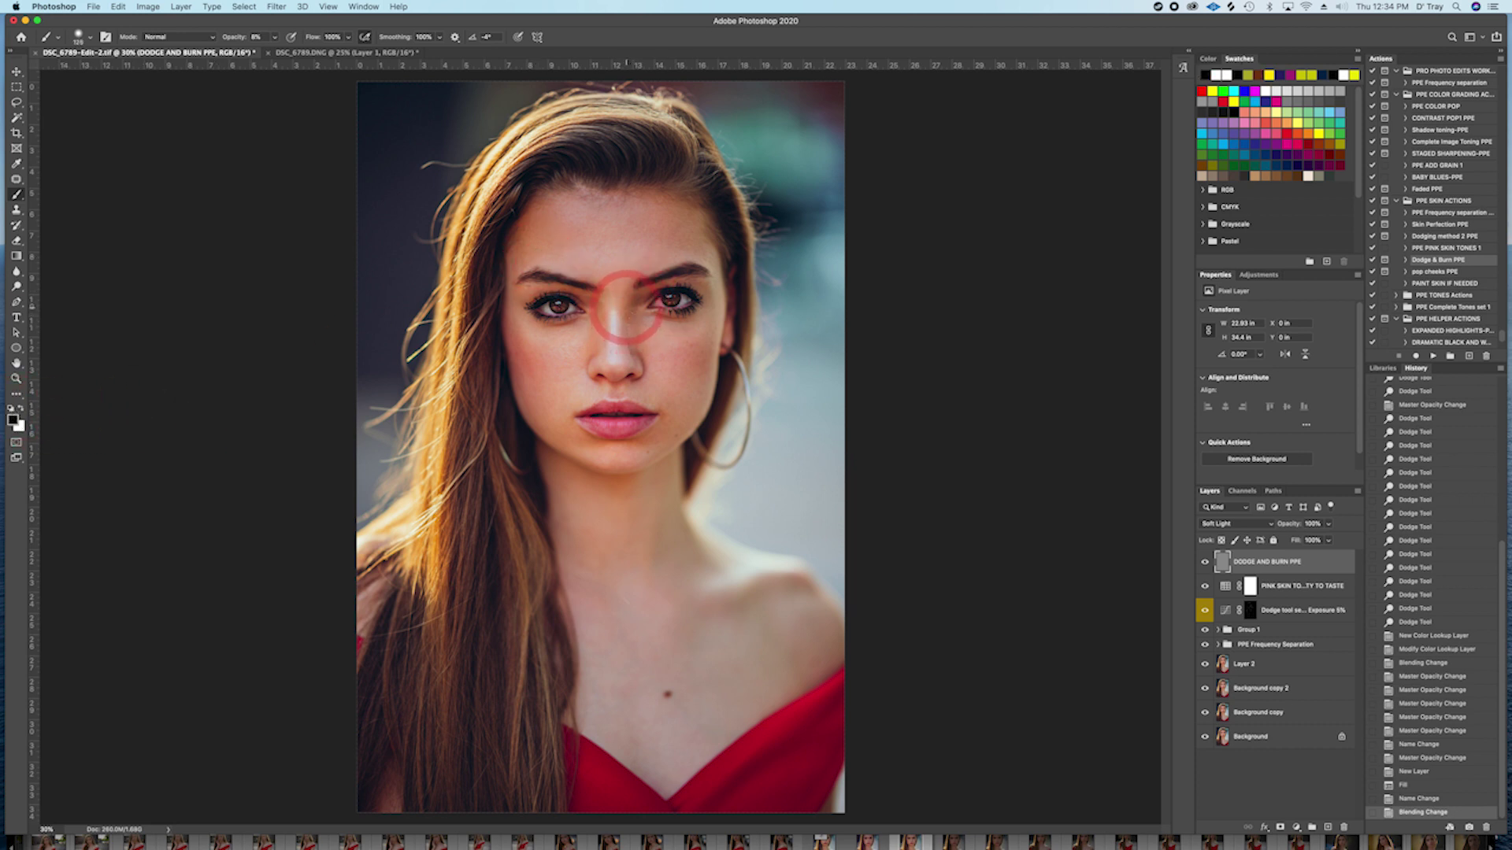
# Step: Burn along the nose, beneath the lower lip and on the cheek with black on the DODGE AND BURN PPE layer
pyautogui.moveTo(626, 347)
pyautogui.mouseDown()
pyautogui.moveTo(598, 305)
pyautogui.moveTo(601, 369)
pyautogui.mouseUp()
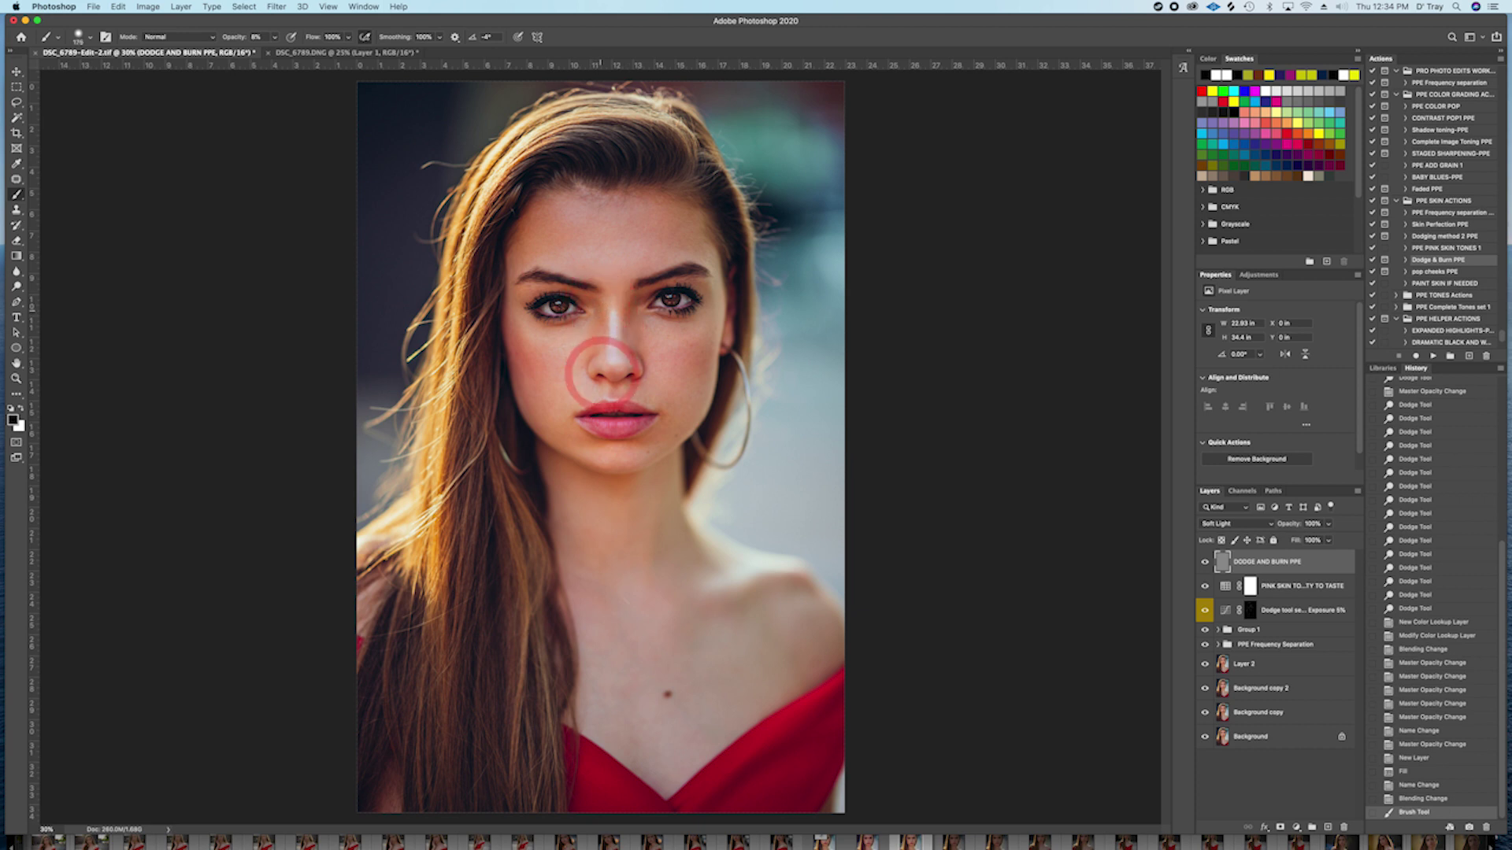
pyautogui.moveTo(601, 308); pyautogui.dragTo(610, 363)
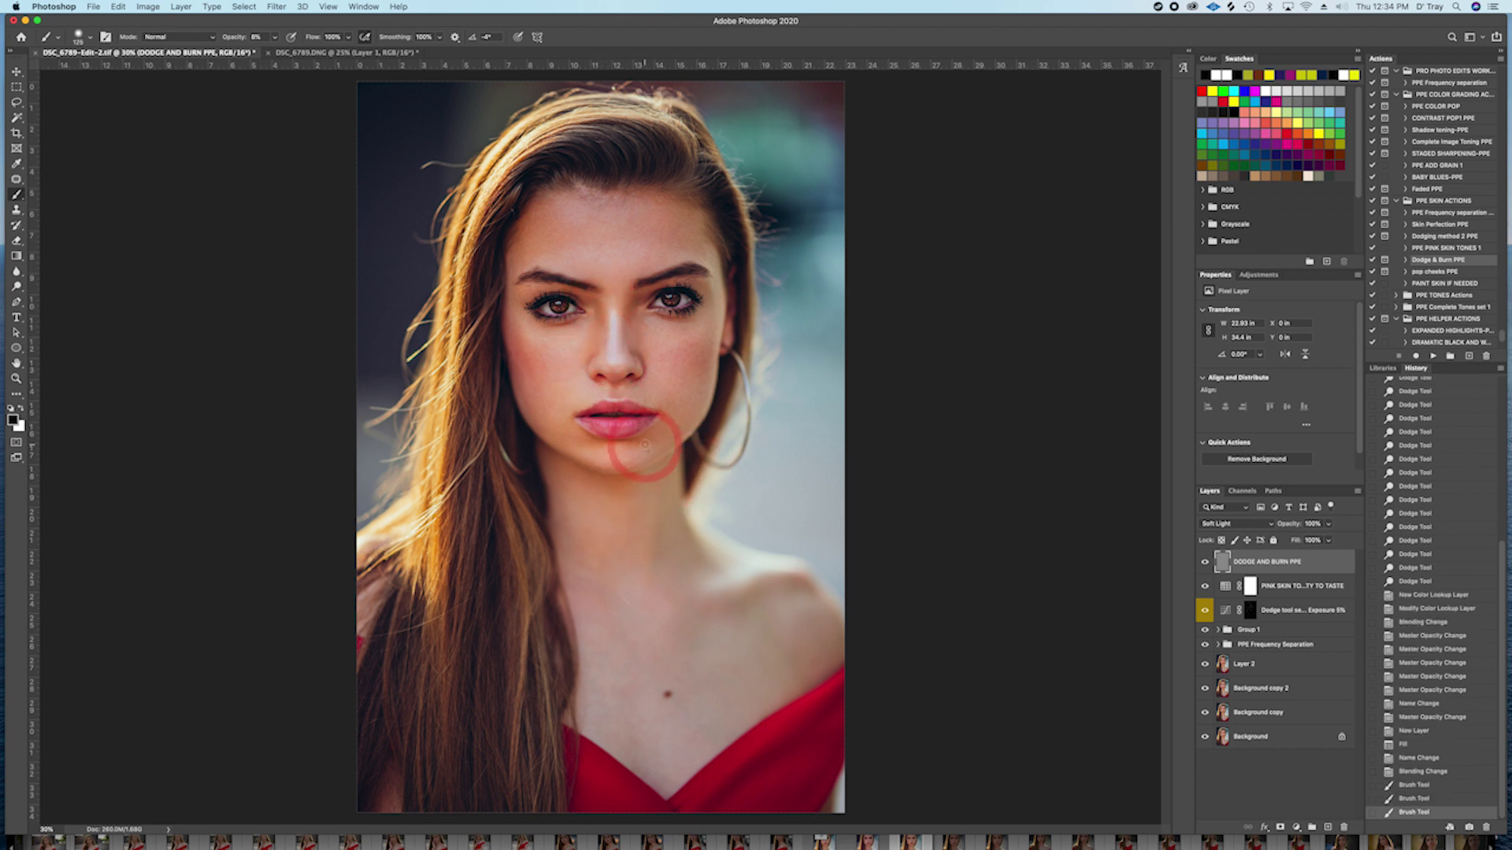
pyautogui.press('[')
pyautogui.moveTo(638, 443); pyautogui.dragTo(592, 439)
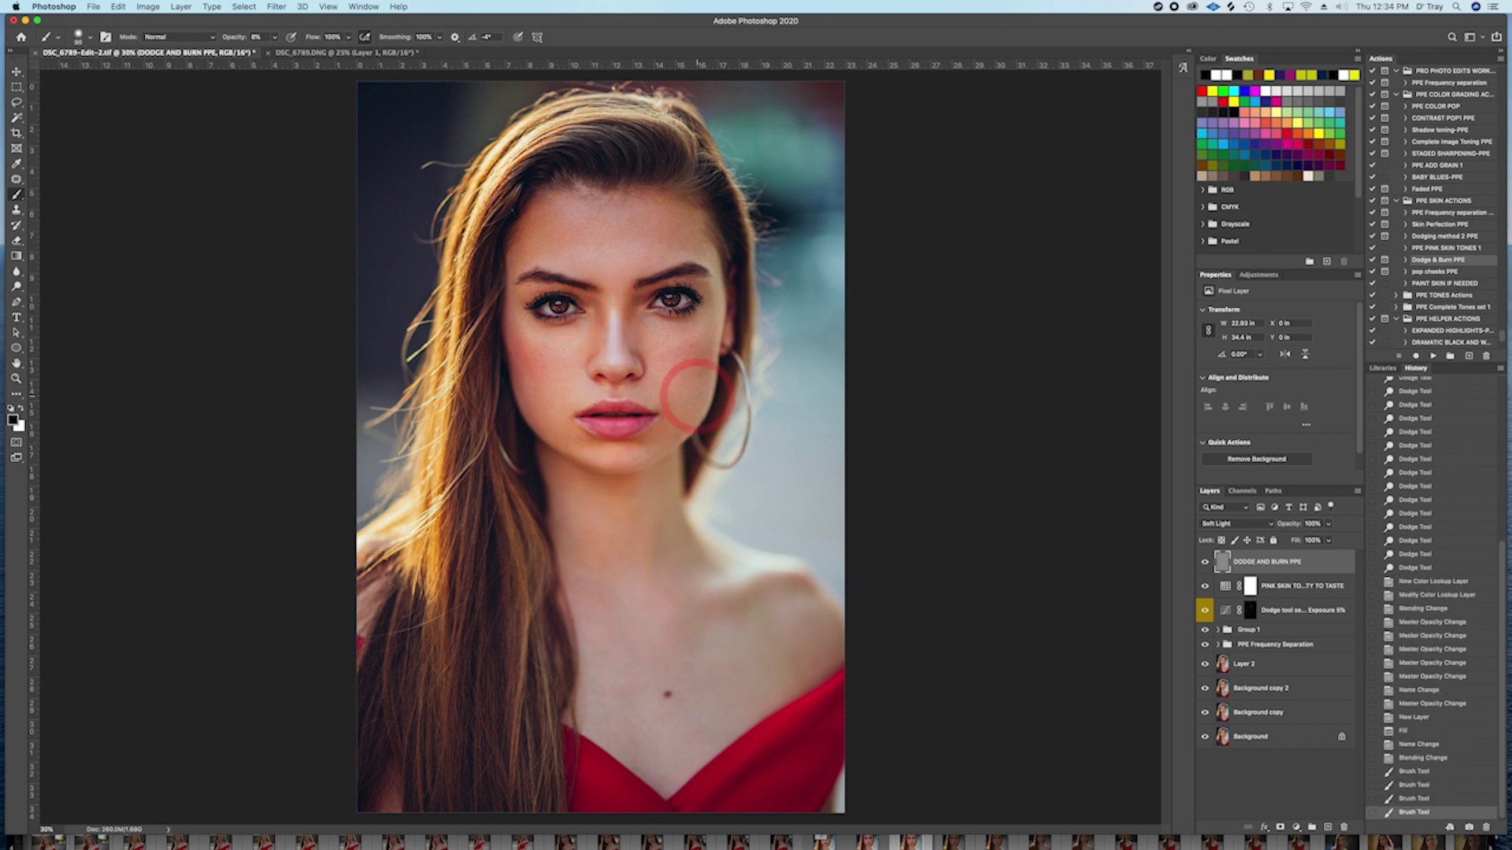
pyautogui.moveTo(636, 378)
pyautogui.mouseDown()
pyautogui.moveTo(602, 378)
pyautogui.moveTo(629, 380)
pyautogui.mouseUp()
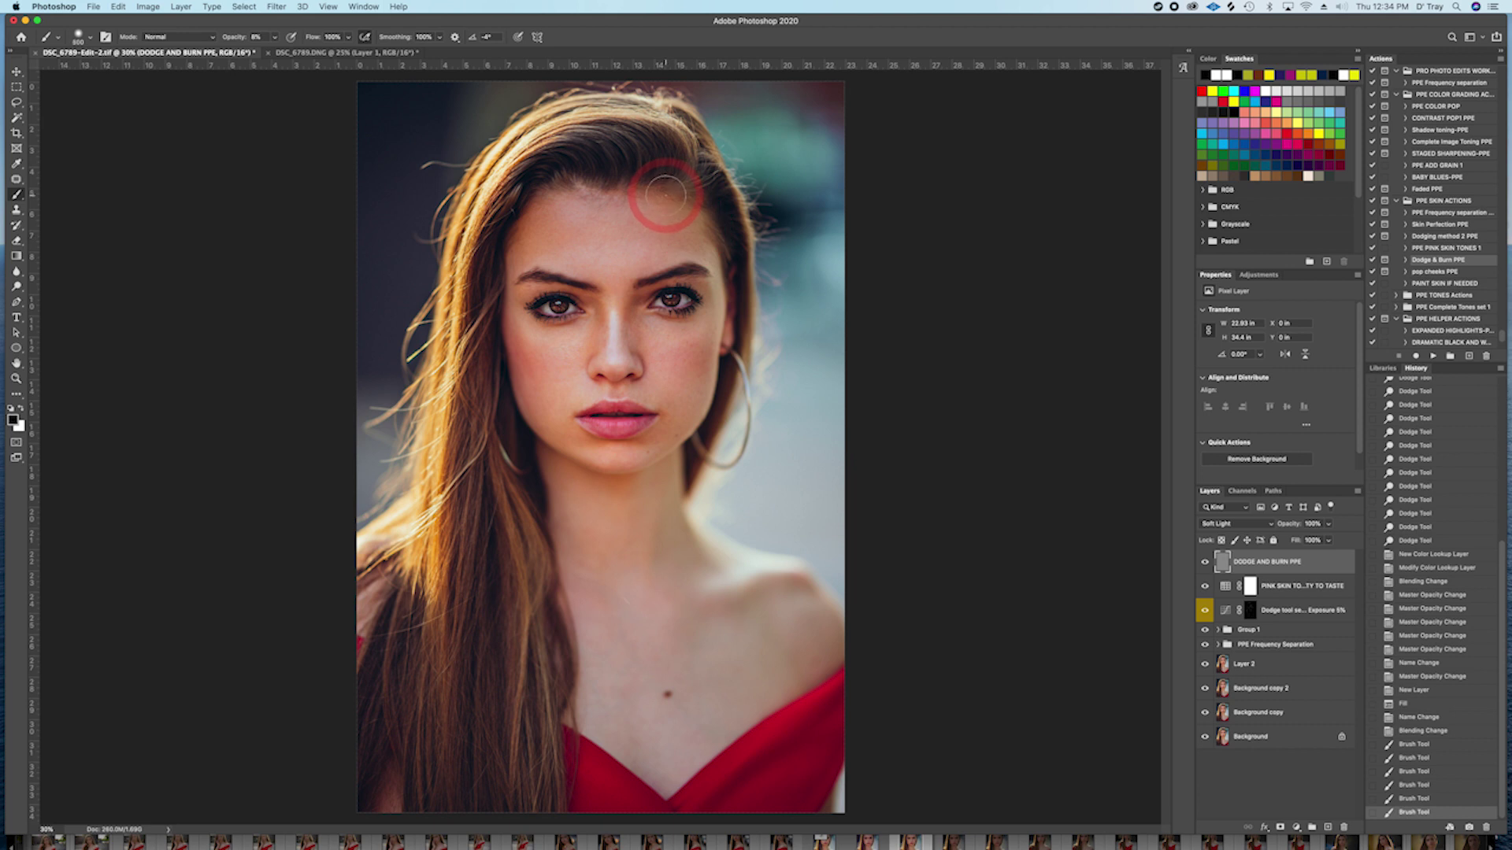
# Step: Burn the upper forehead and the side of the face down to the shoulder with a larger brush, undoing the last two strokes
pyautogui.moveTo(664, 191)
pyautogui.mouseDown()
pyautogui.moveTo(541, 184)
pyautogui.moveTo(500, 279)
pyautogui.moveTo(492, 266)
pyautogui.moveTo(719, 211)
pyautogui.mouseUp()
pyautogui.press(']')
pyautogui.press(']')
pyautogui.moveTo(709, 331)
pyautogui.mouseDown()
pyautogui.moveTo(656, 488)
pyautogui.moveTo(687, 445)
pyautogui.moveTo(623, 489)
pyautogui.moveTo(564, 464)
pyautogui.moveTo(687, 541)
pyautogui.moveTo(655, 503)
pyautogui.moveTo(653, 601)
pyautogui.moveTo(678, 585)
pyautogui.moveTo(661, 648)
pyautogui.moveTo(666, 799)
pyautogui.moveTo(696, 609)
pyautogui.moveTo(799, 580)
pyautogui.mouseUp()
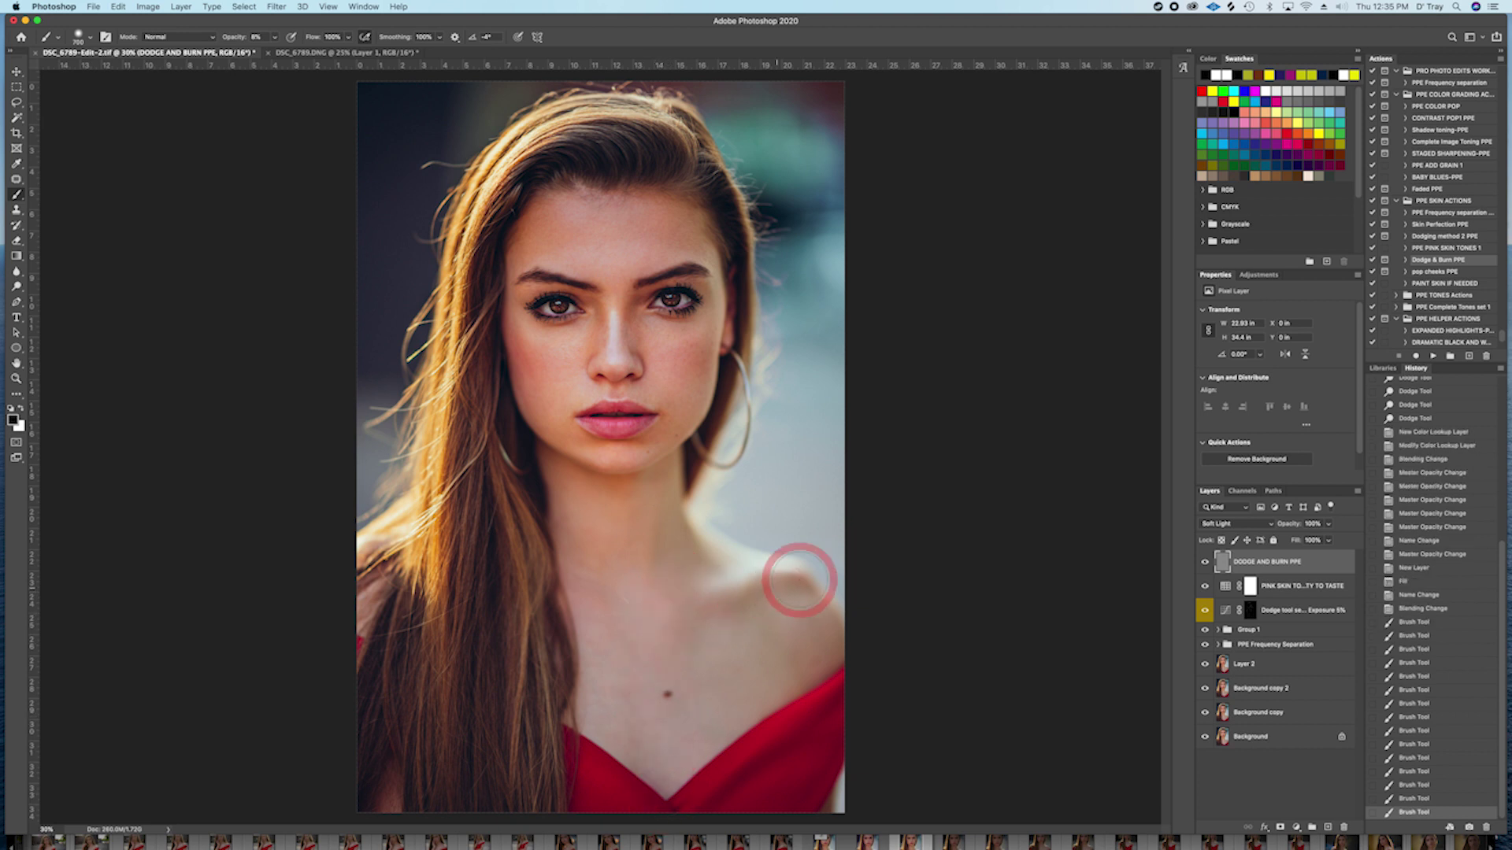
pyautogui.press('super+z')
pyautogui.press('super+z')
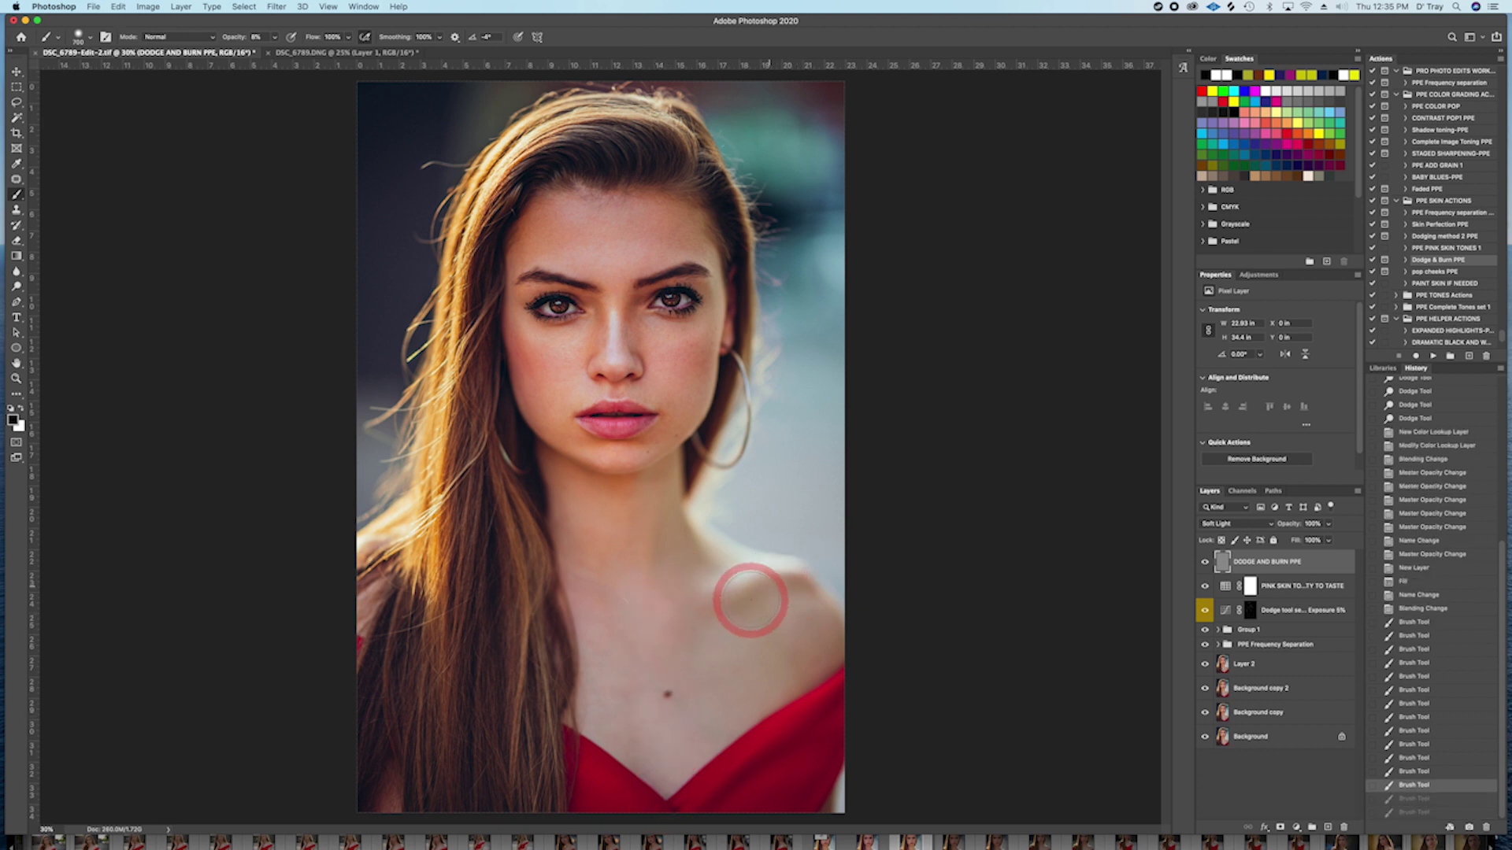
pyautogui.click(676, 630)
pyautogui.press('super+z')
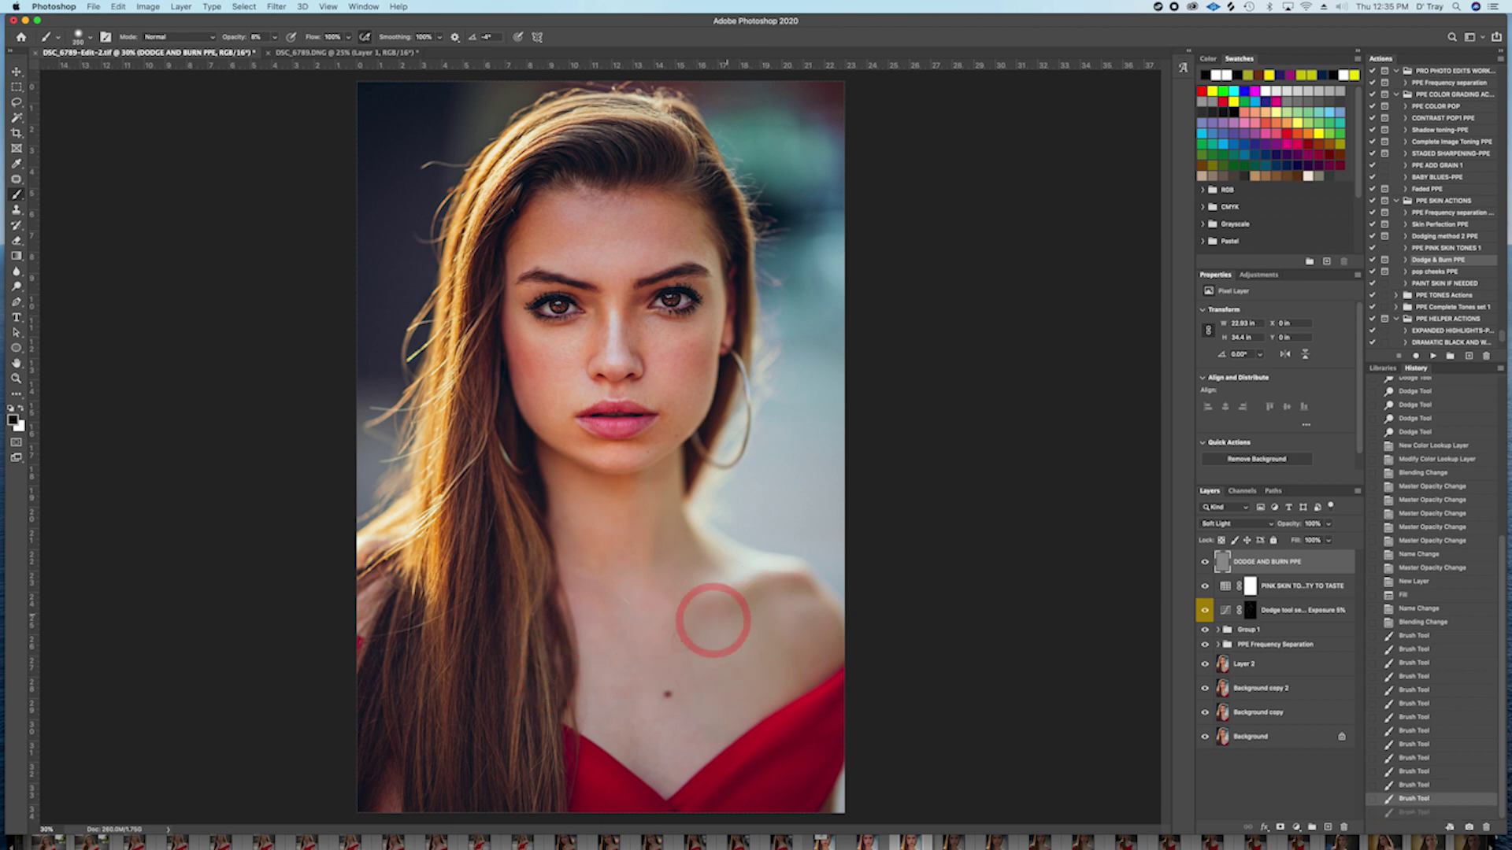
pyautogui.click(712, 618)
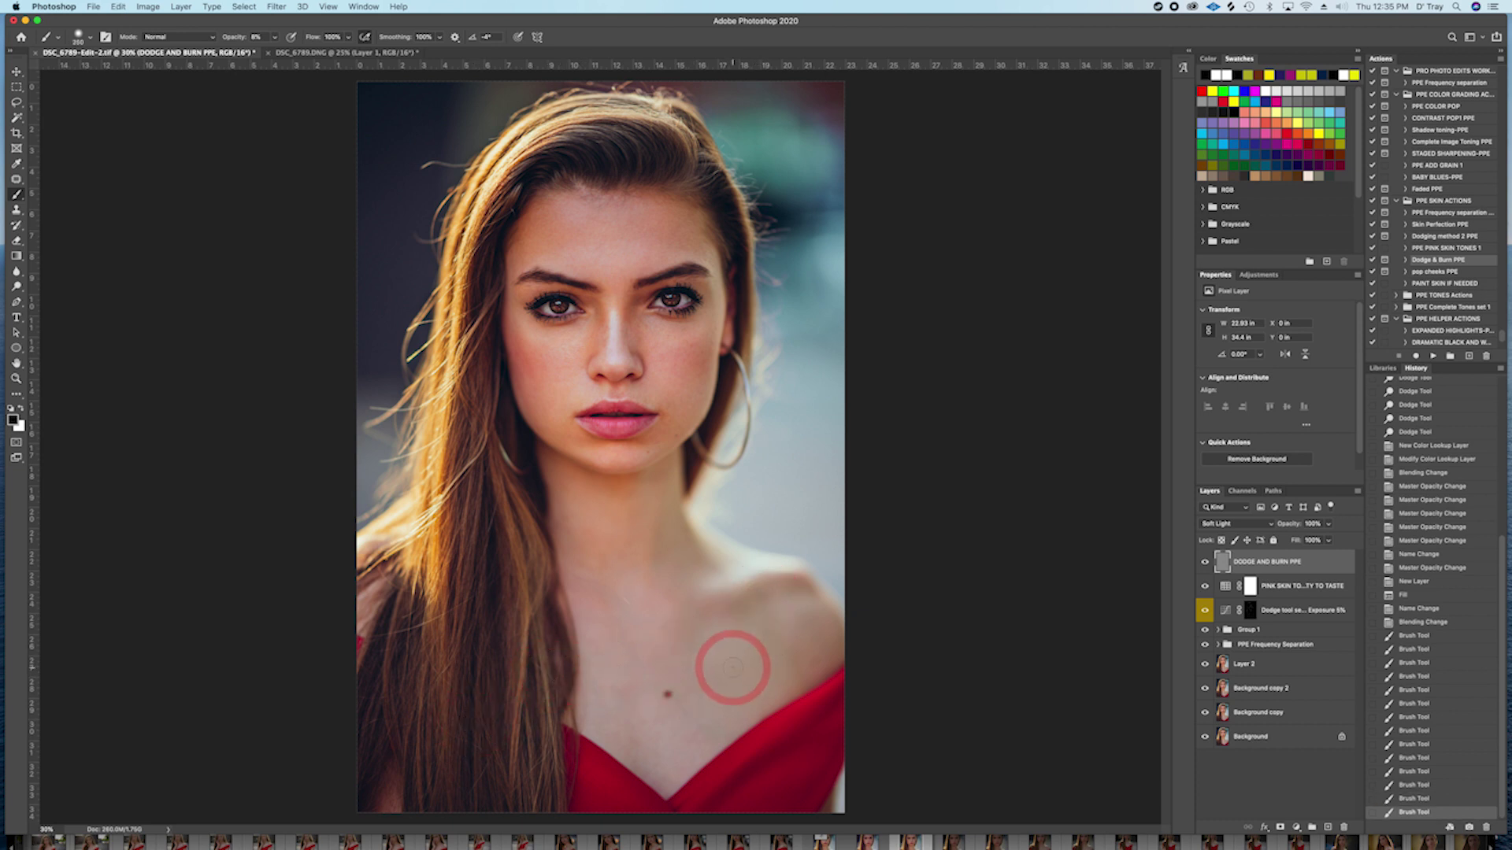
pyautogui.press('super+z')
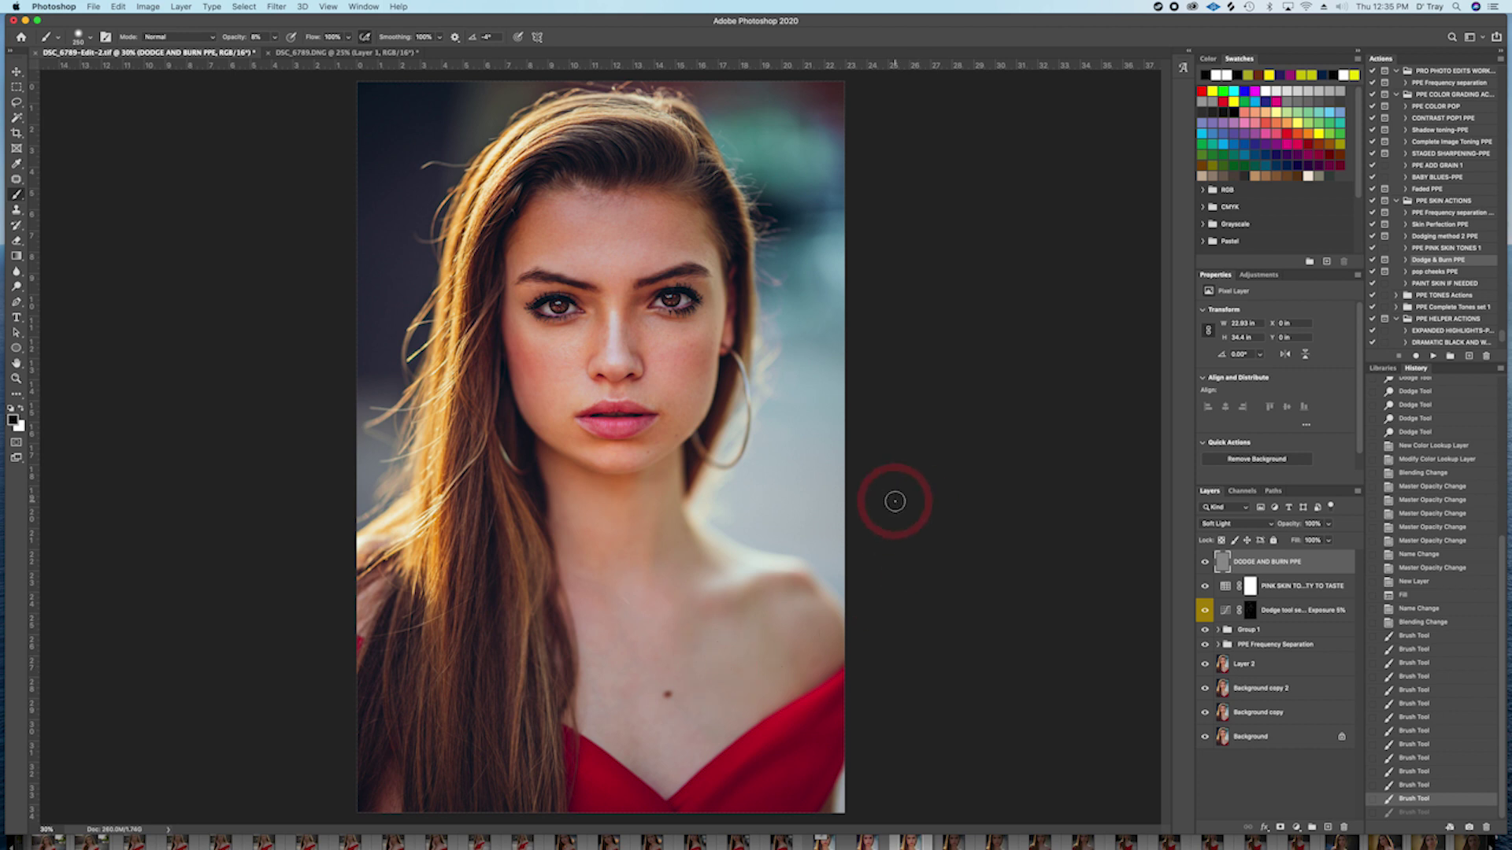
# Step: Compare the portrait with the DODGE AND BURN PPE layer hidden and shown
pyautogui.click(1202, 561)
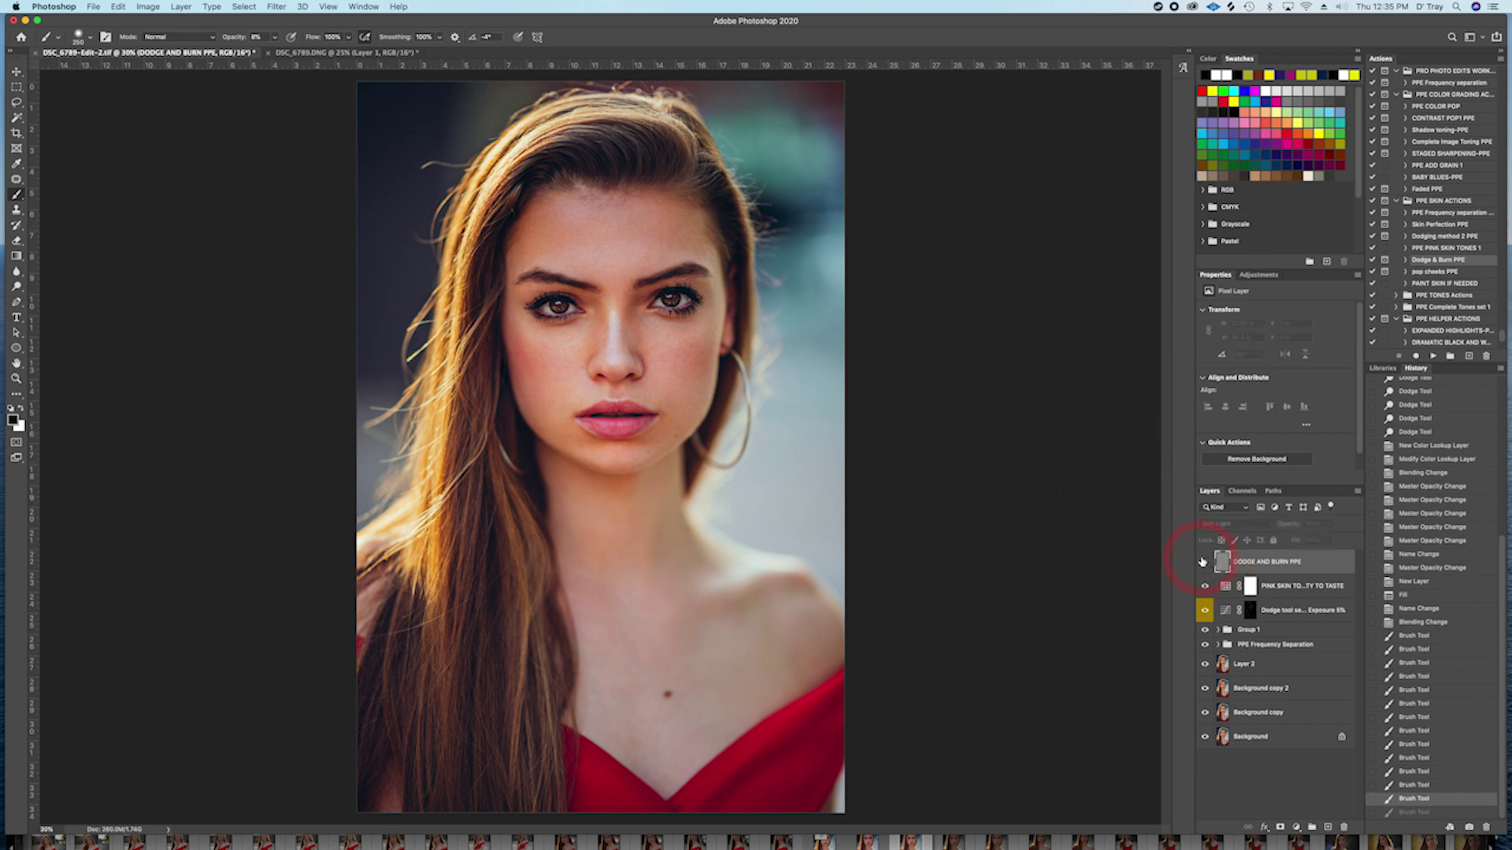
pyautogui.click(1202, 562)
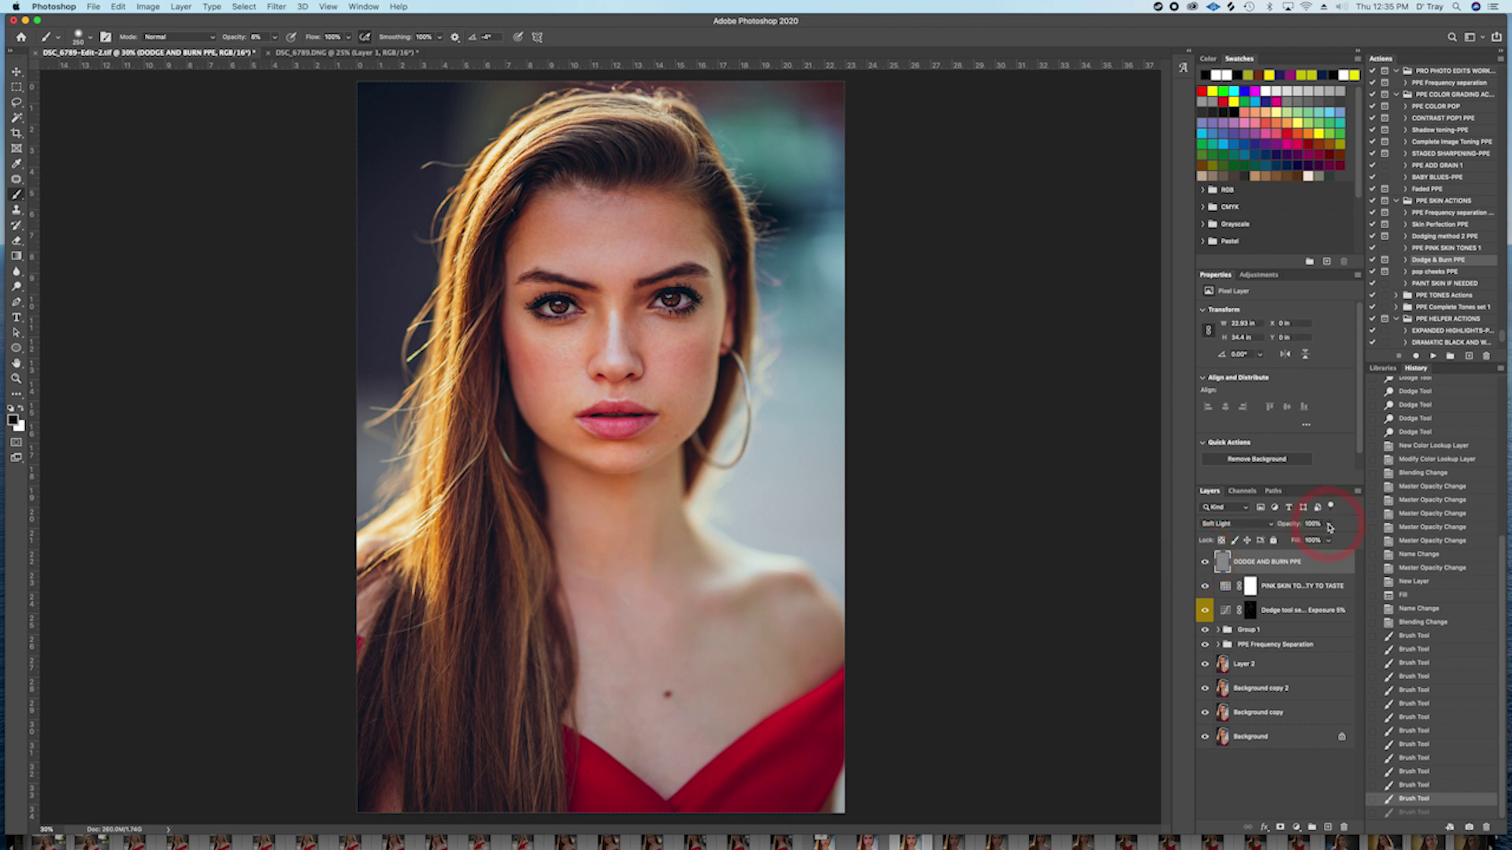
# Step: Lower the DODGE AND BURN PPE layer's opacity to 63% and run the pop cheeks PPE action
pyautogui.click(1330, 526)
pyautogui.moveTo(1312, 540); pyautogui.dragTo(1312, 539)
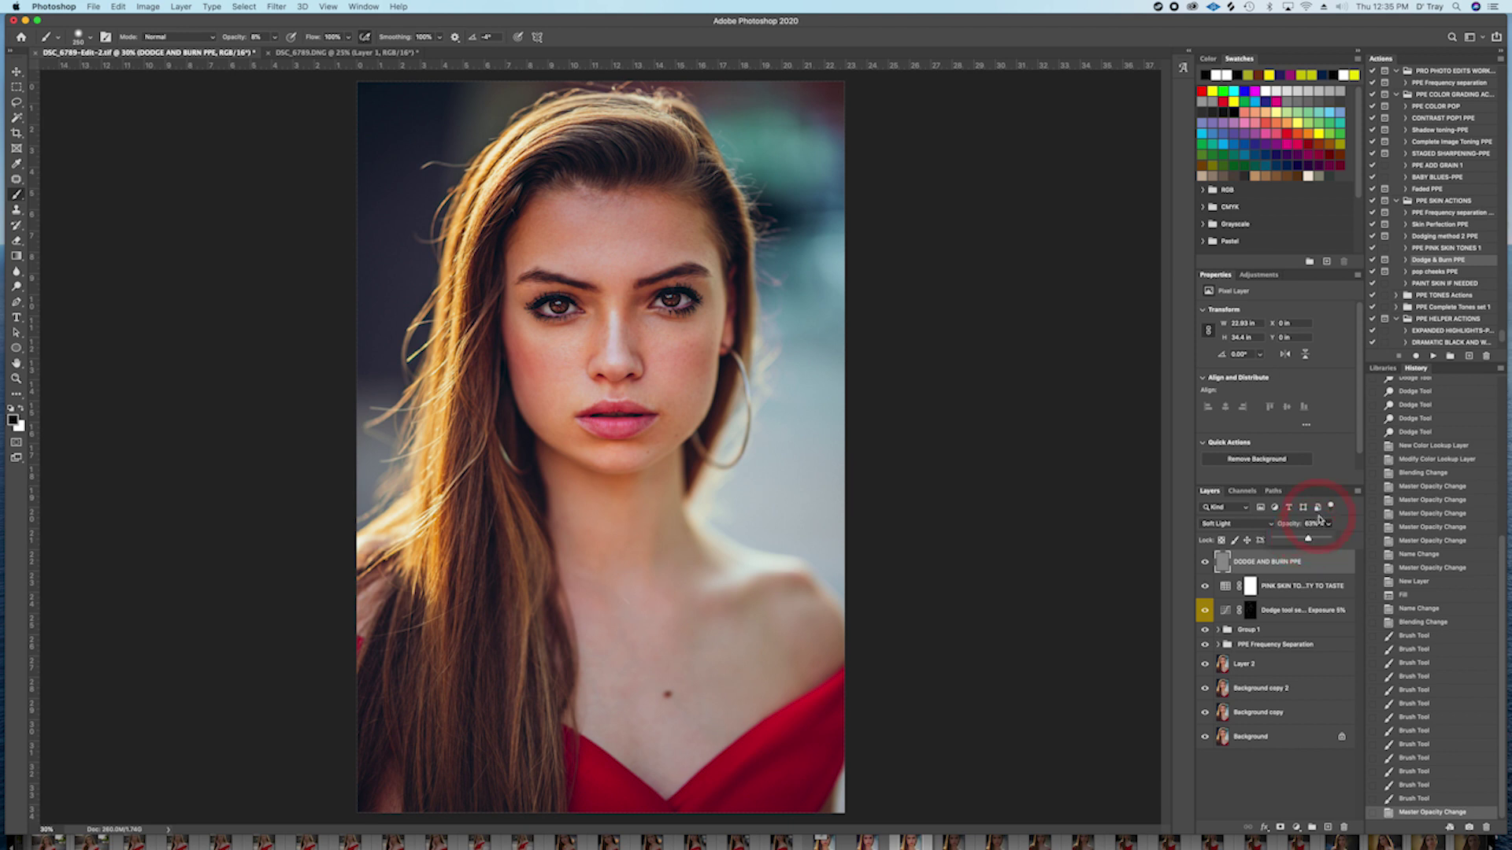
pyautogui.click(1430, 275)
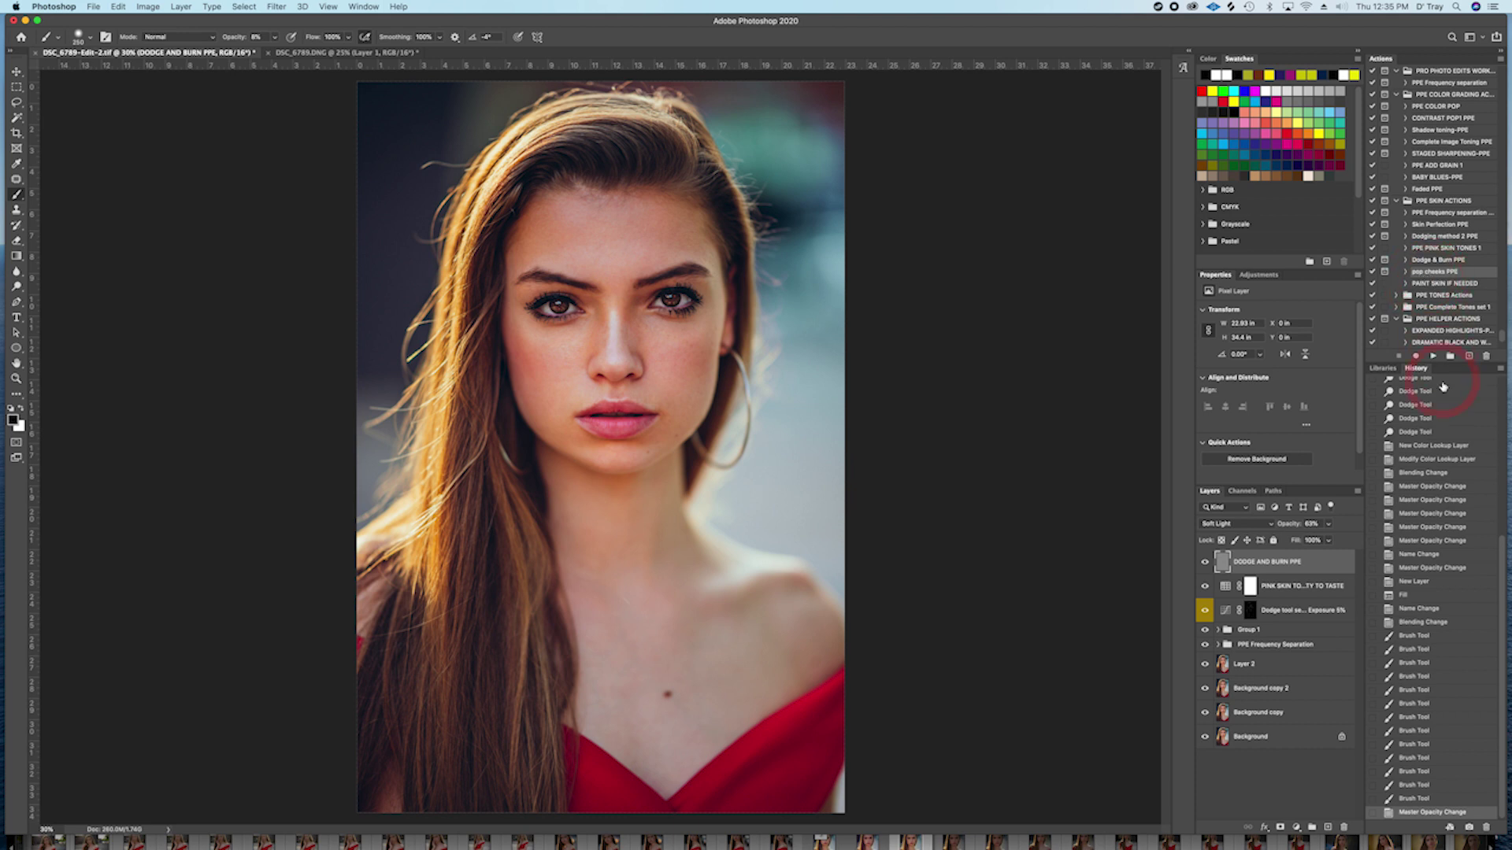
pyautogui.click(1433, 356)
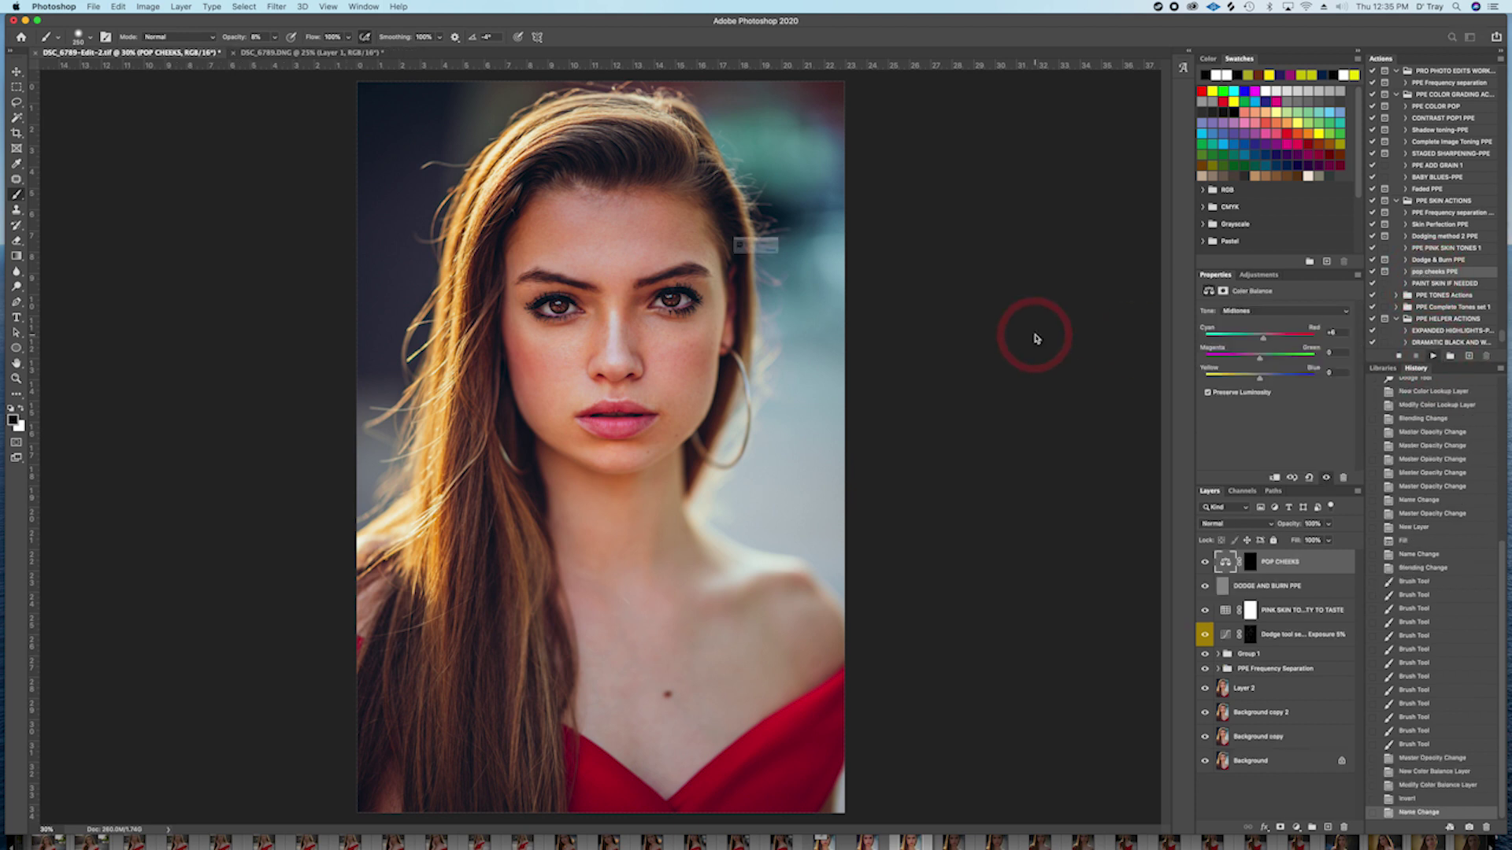
pyautogui.click(843, 269)
# Step: Target the POP CHEEKS layer mask and set up a larger brush at 100% opacity for painting on it
pyautogui.click(1248, 558)
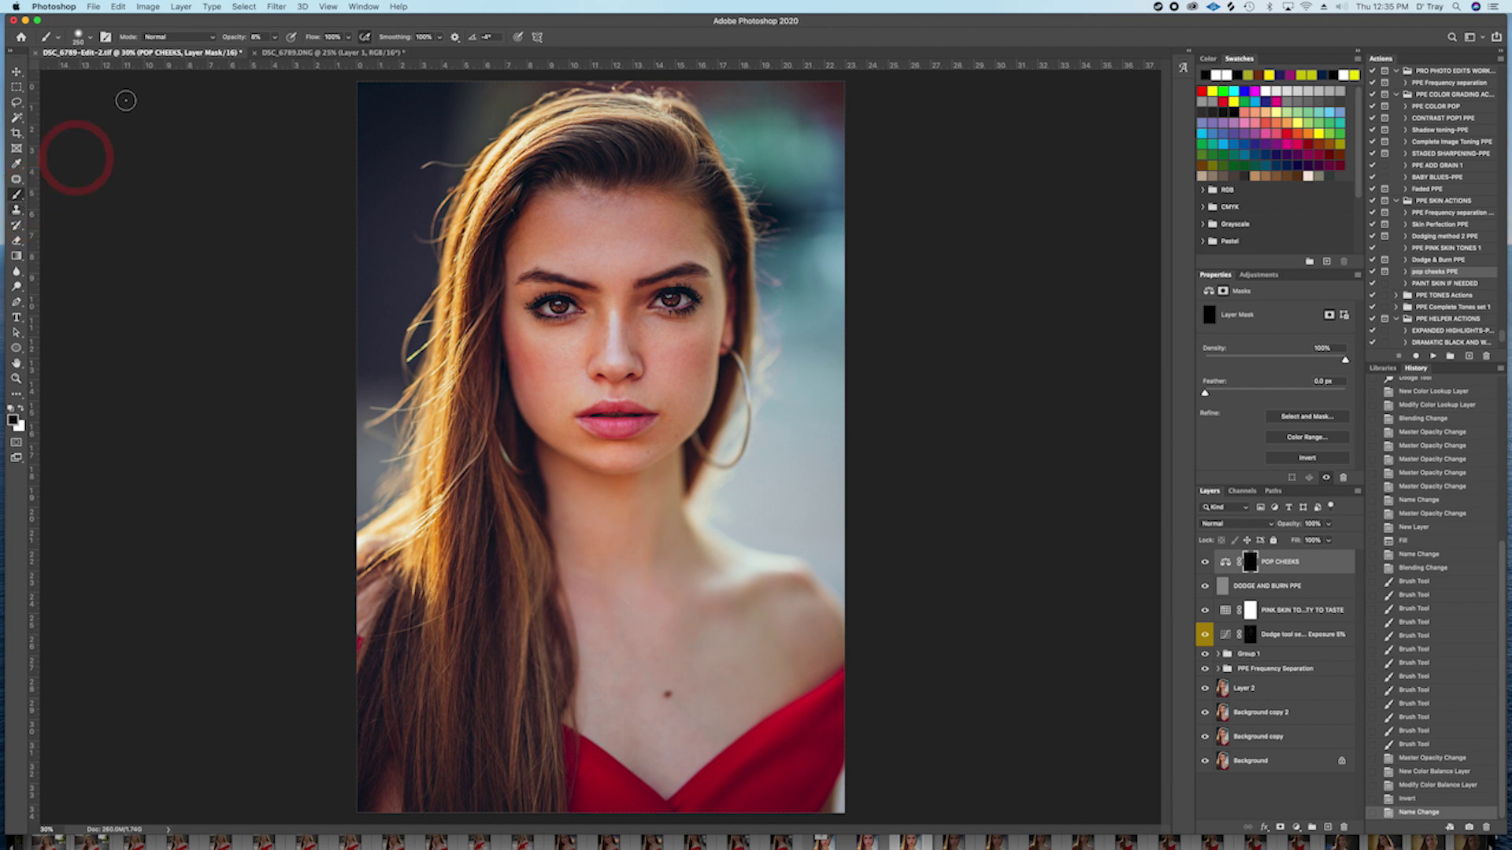
pyautogui.click(275, 37)
pyautogui.moveTo(273, 52); pyautogui.dragTo(364, 52)
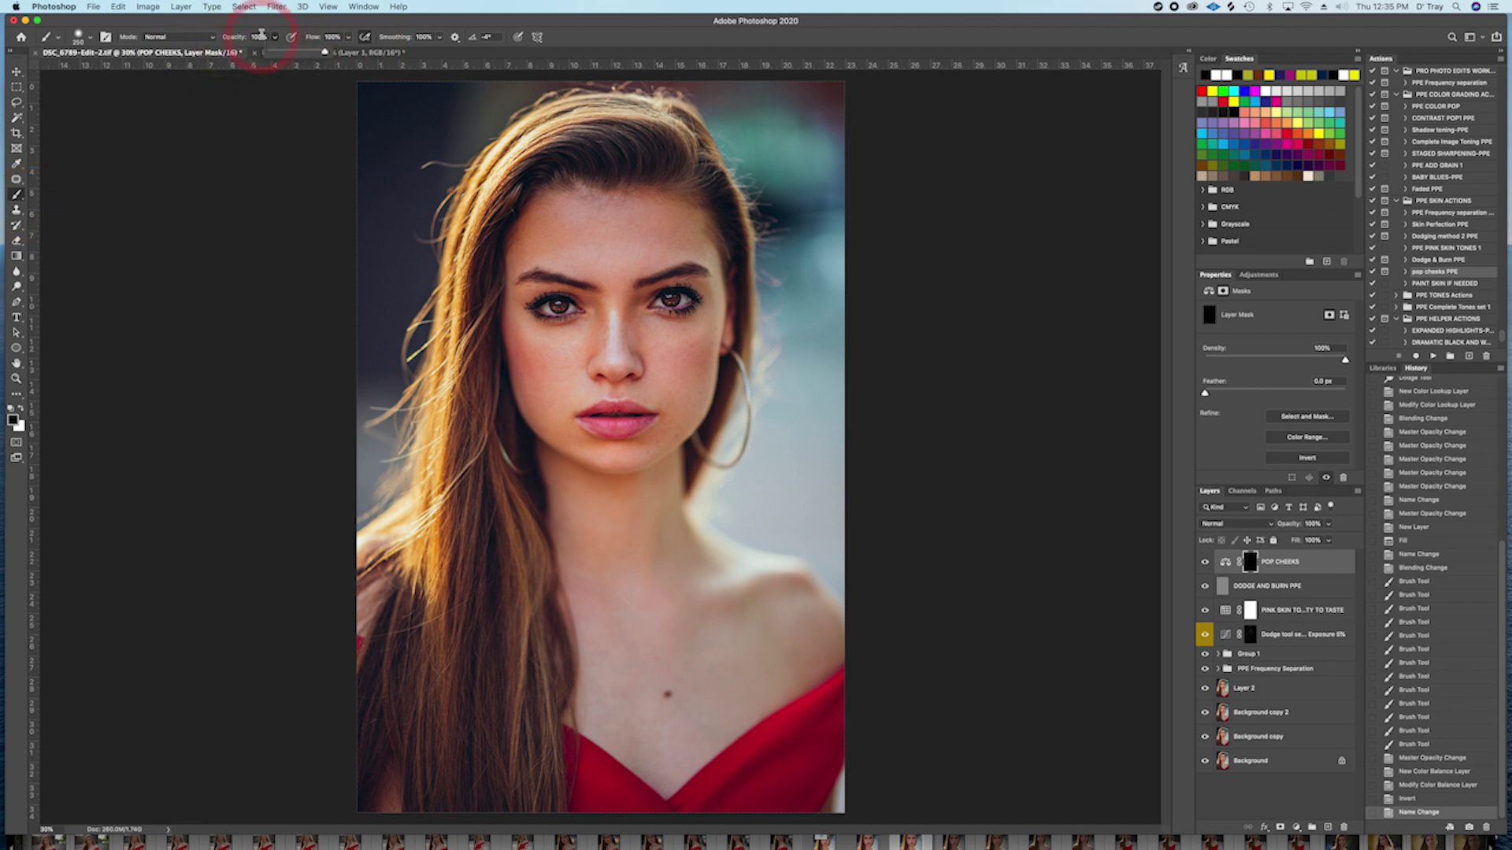
pyautogui.click(334, 36)
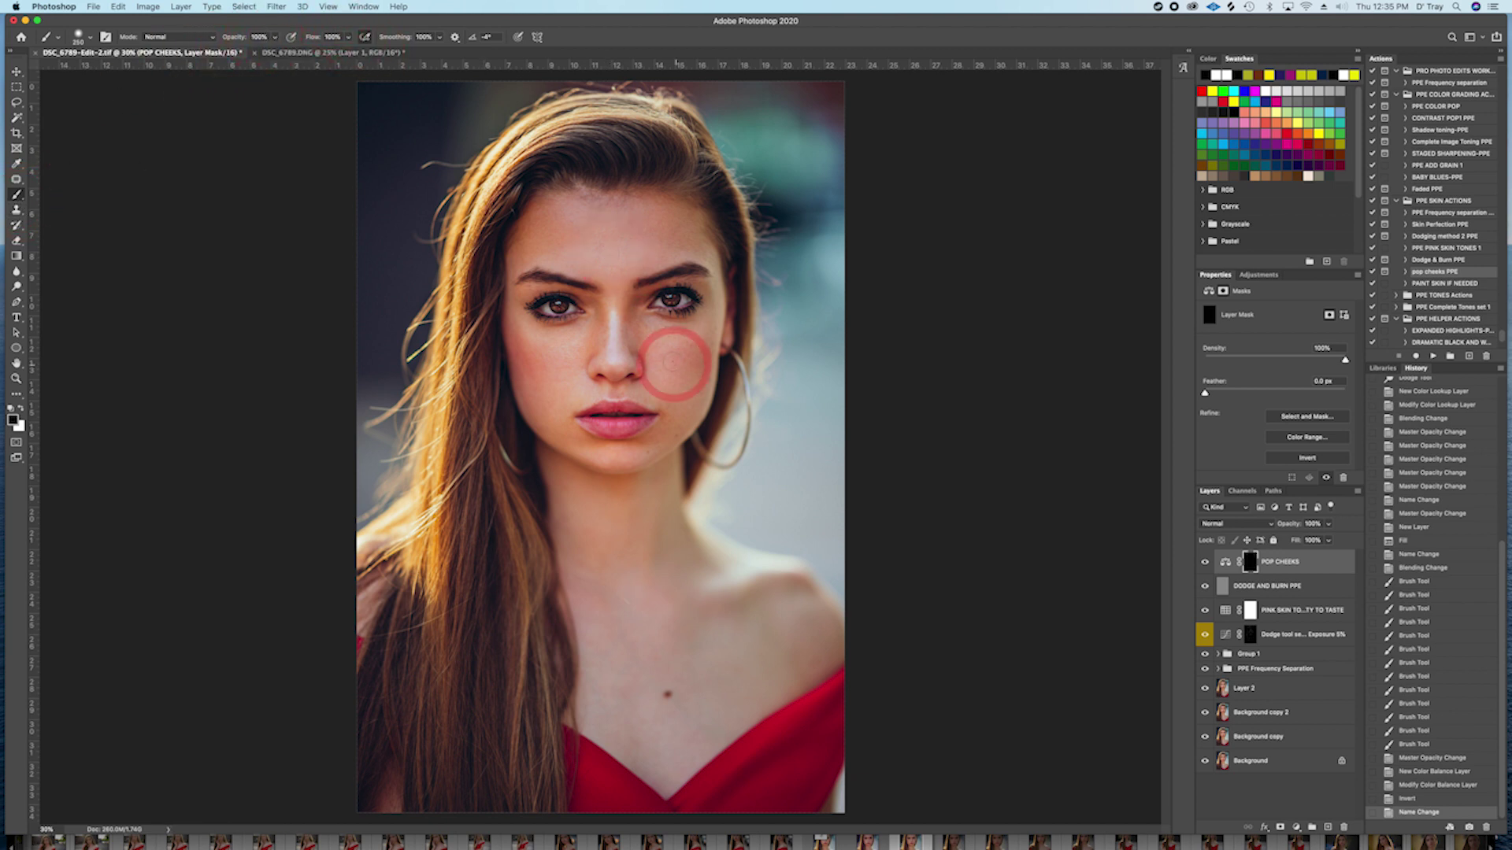
pyautogui.press(']')
pyautogui.press(']')
pyautogui.press(']')
pyautogui.press(']')
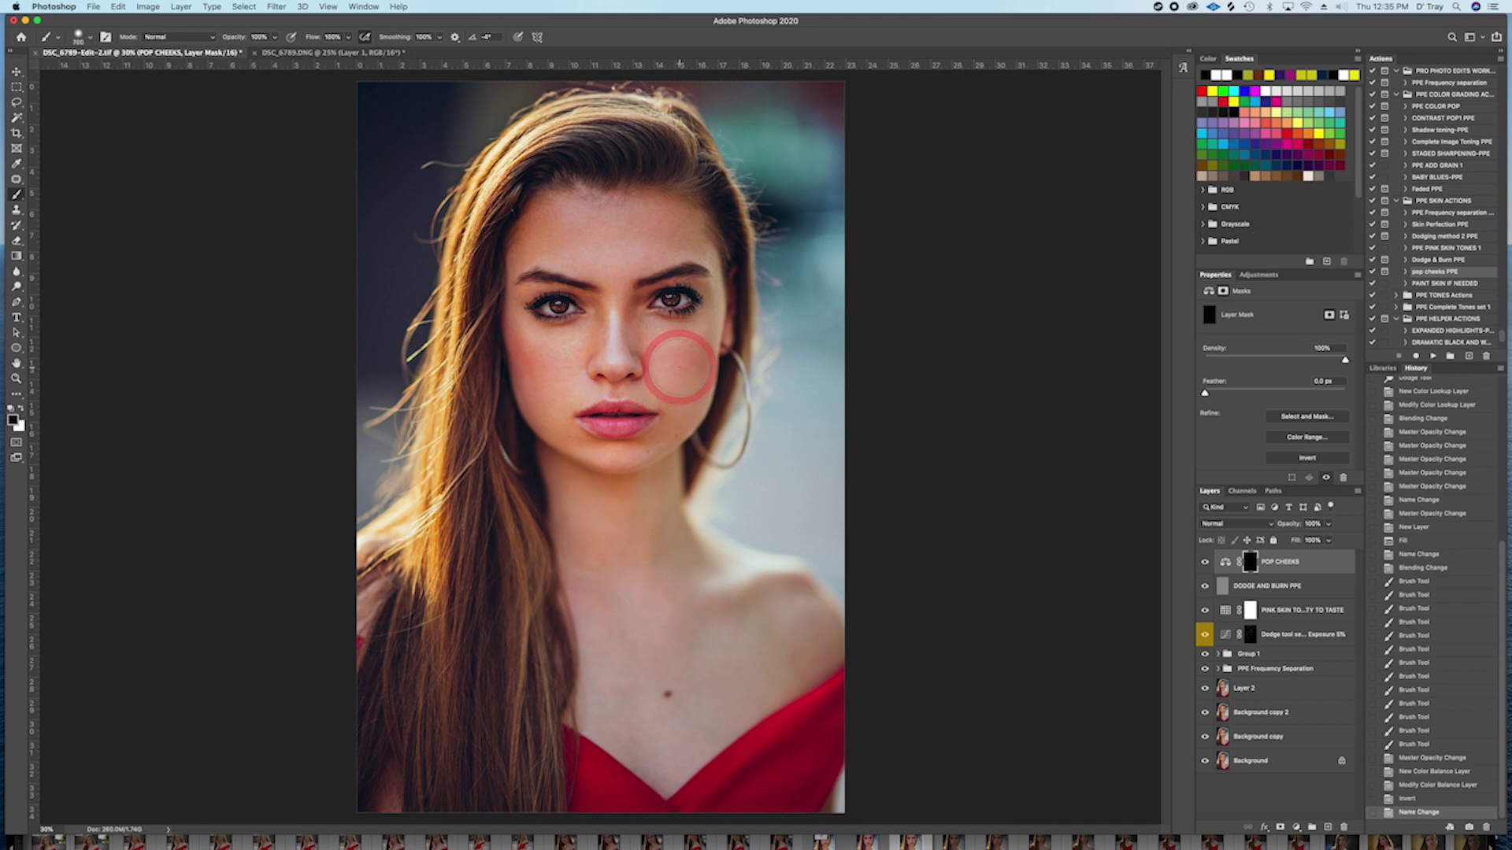
# Step: Paint both cheeks on the POP CHEEKS layer mask, switching the foreground color to white
pyautogui.click(680, 366)
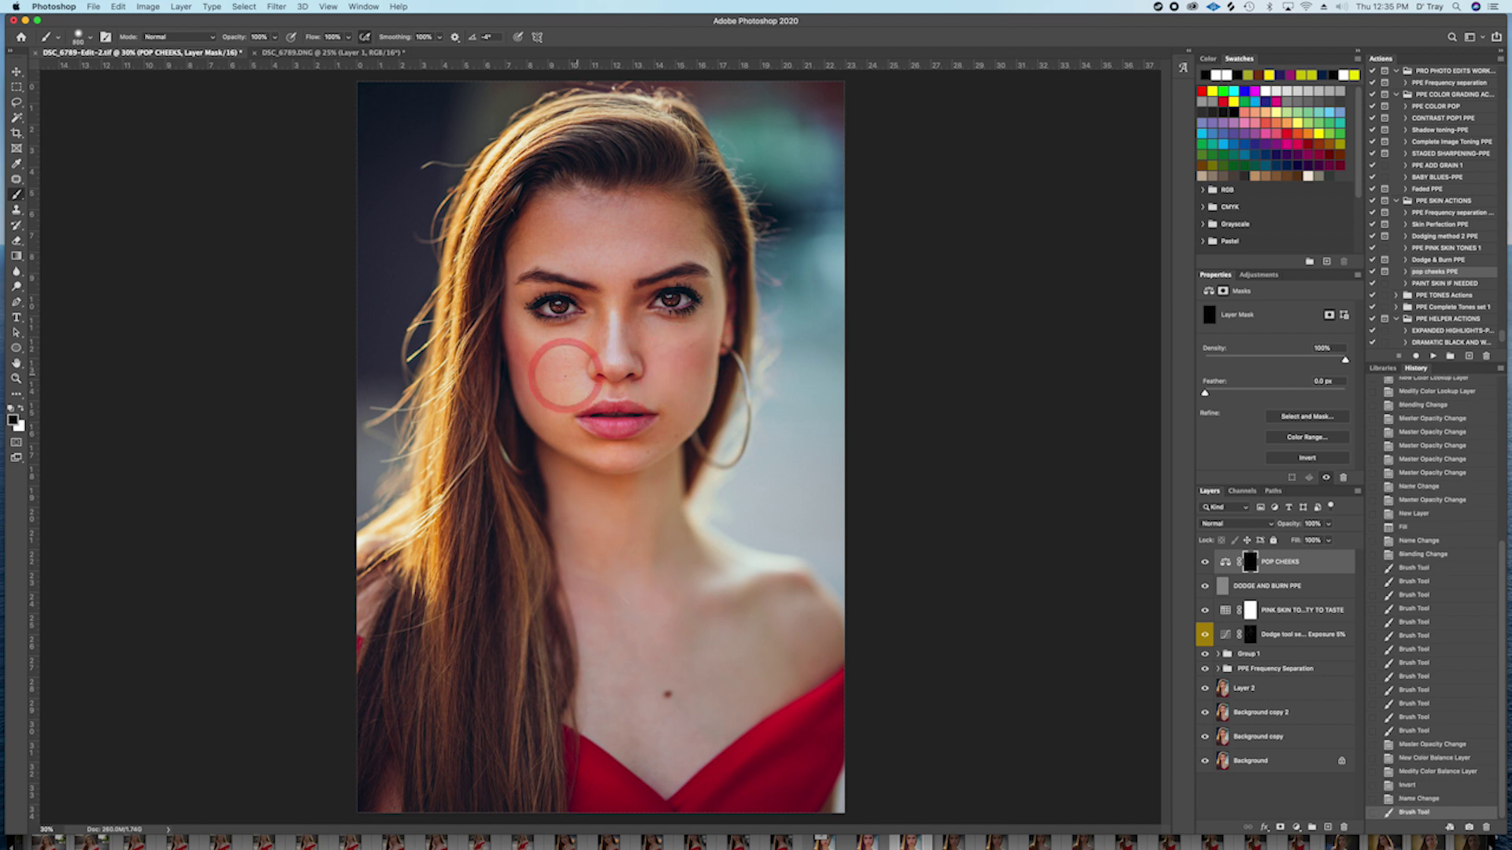
pyautogui.click(548, 368)
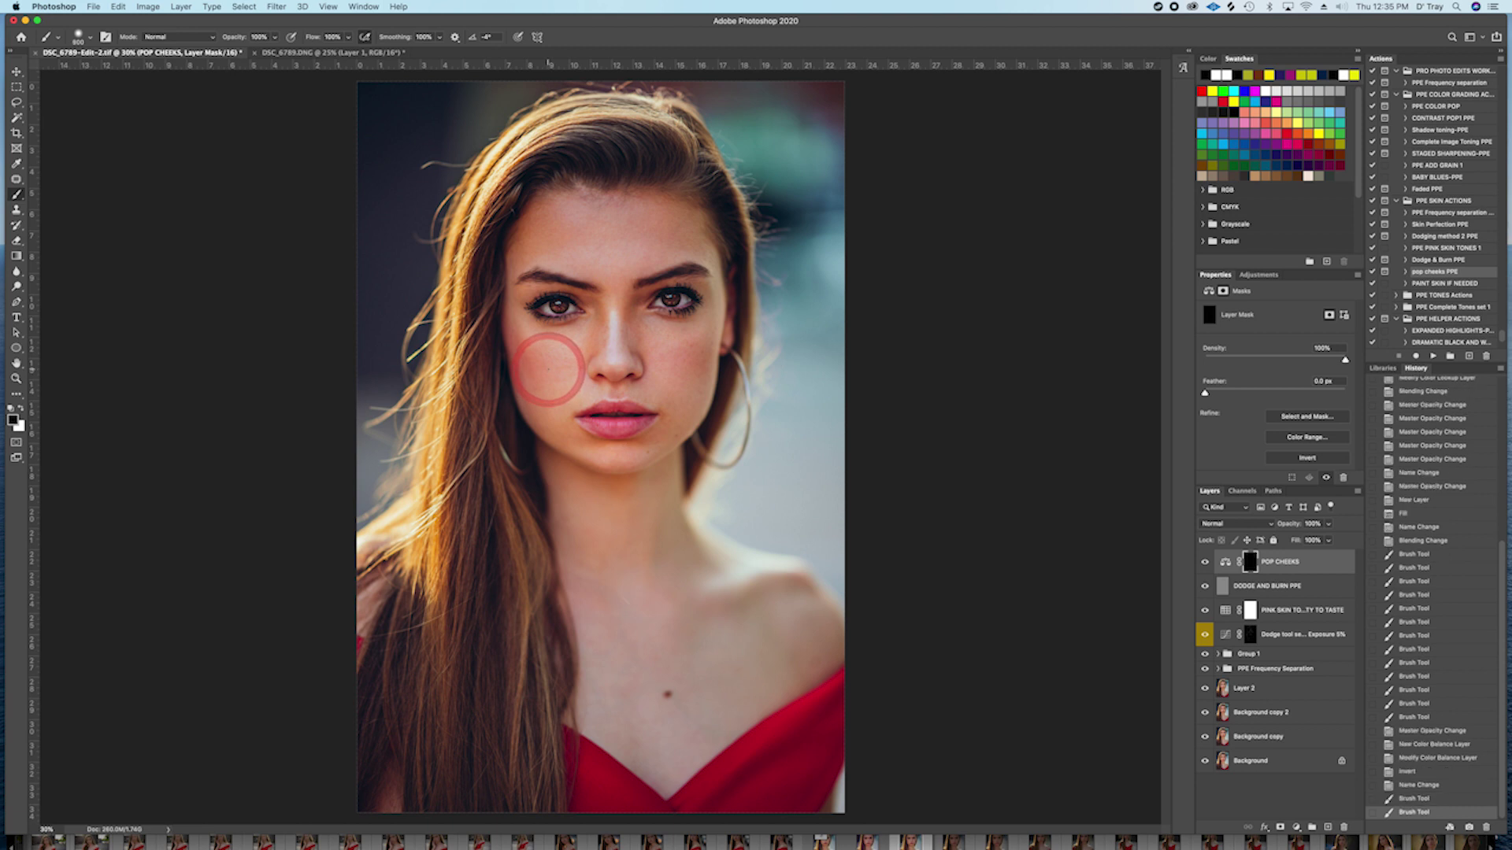
pyautogui.click(21, 410)
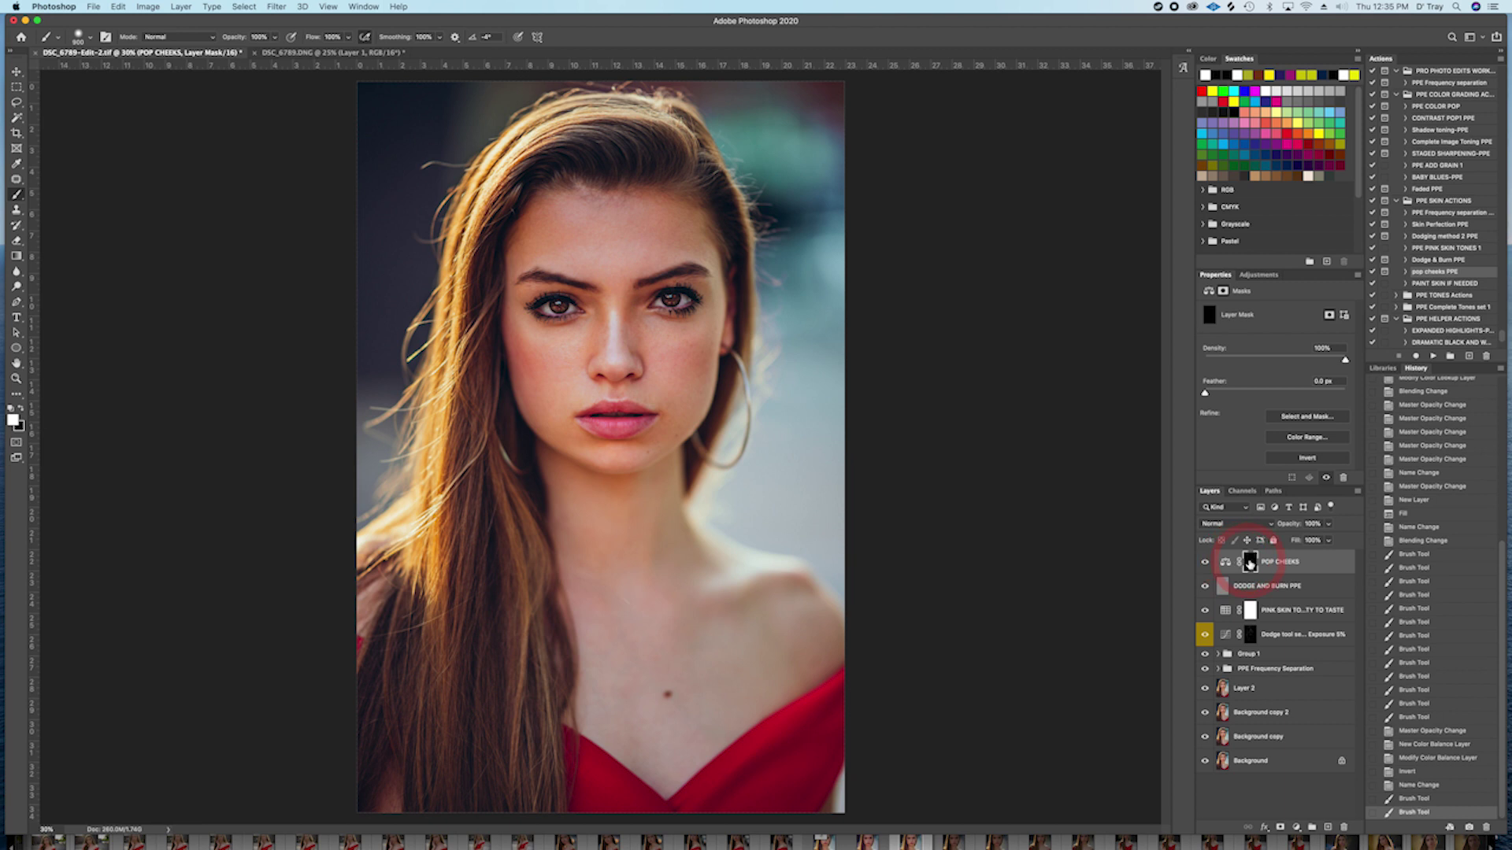
pyautogui.press(']')
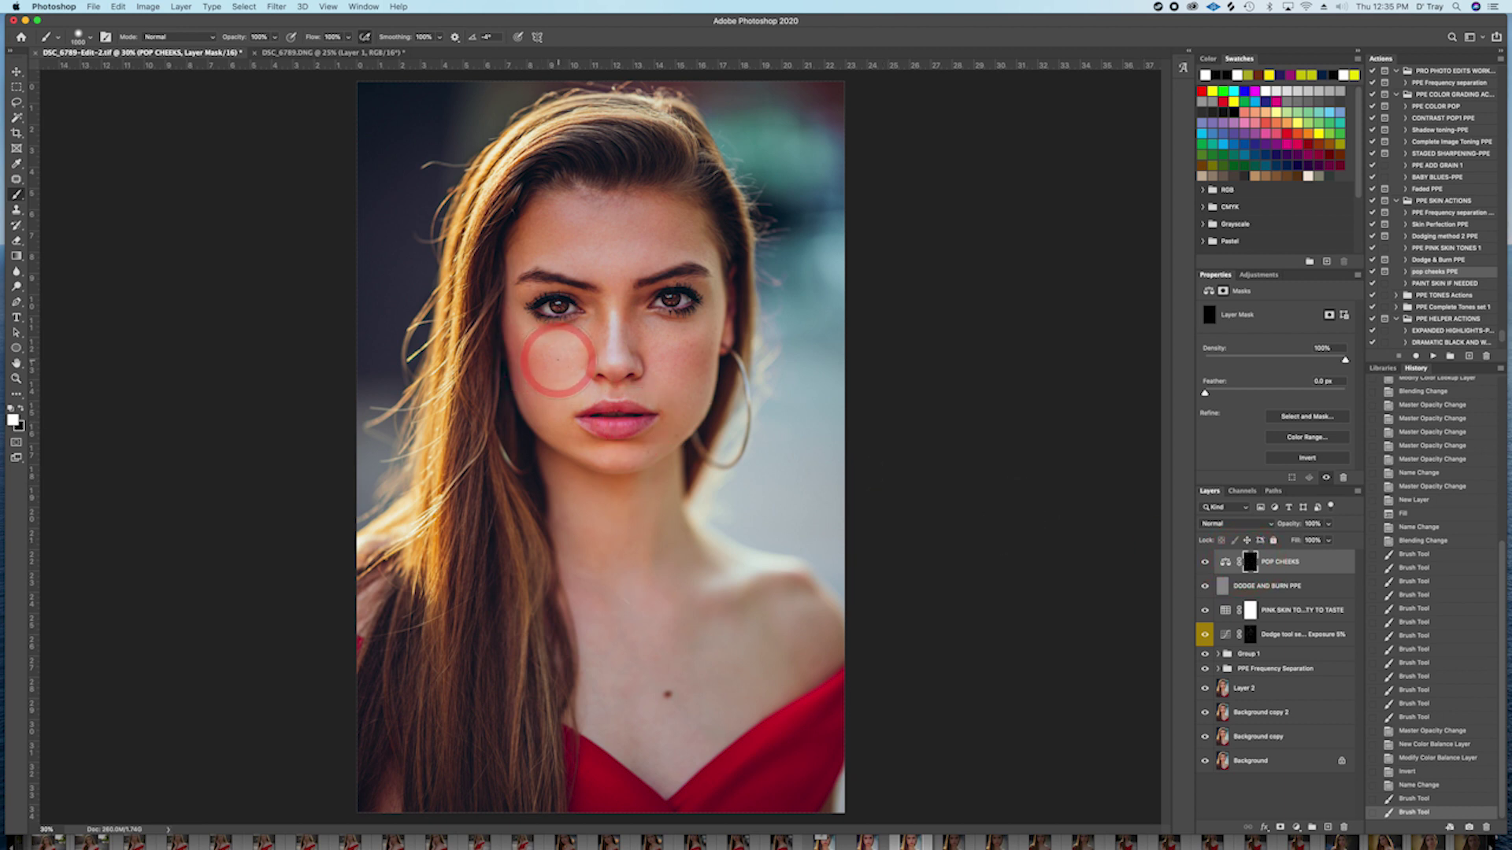
pyautogui.click(556, 362)
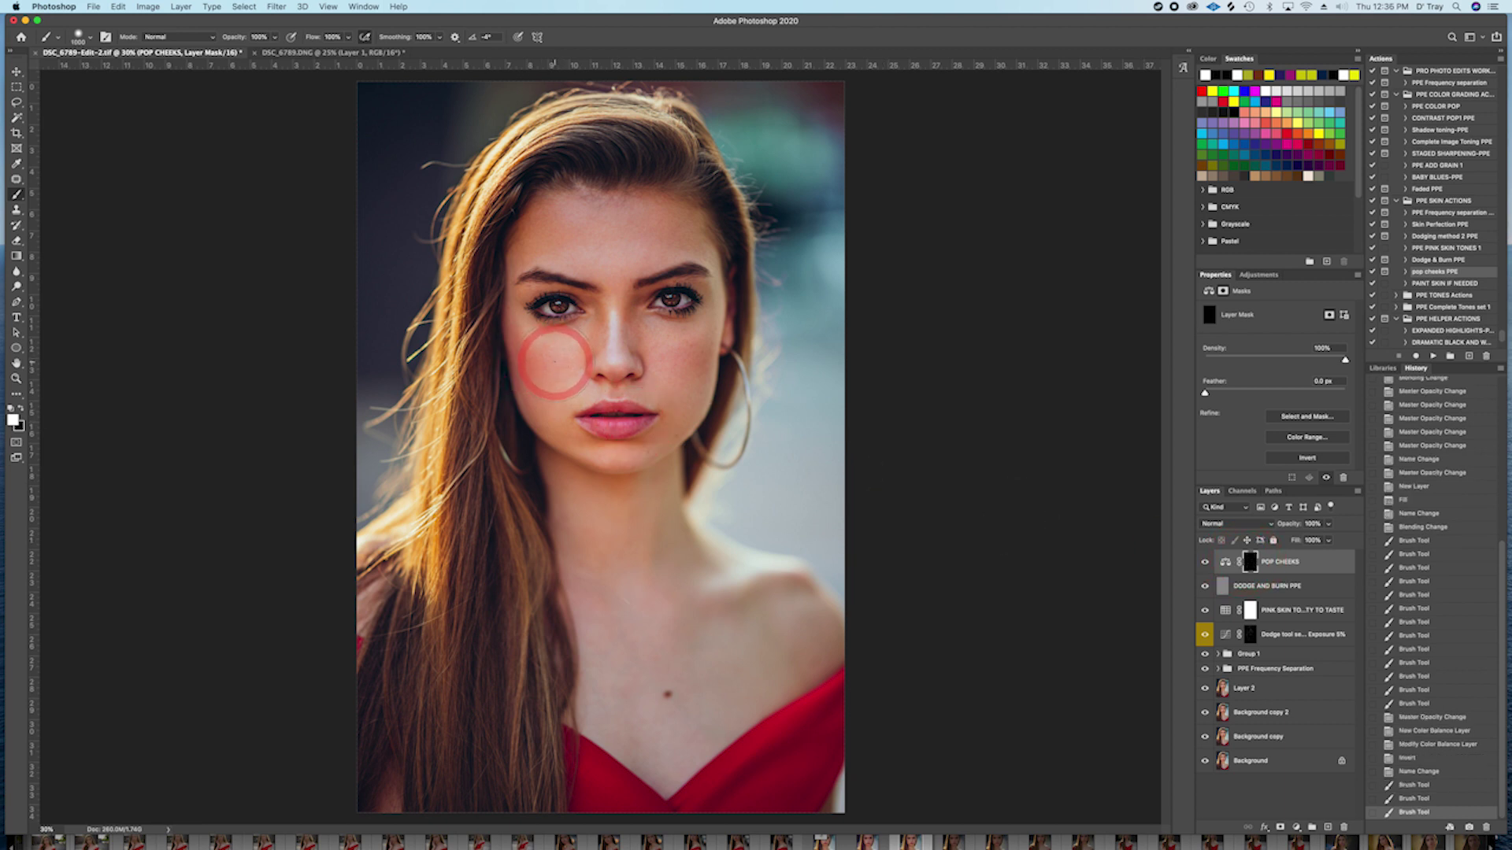
pyautogui.click(682, 361)
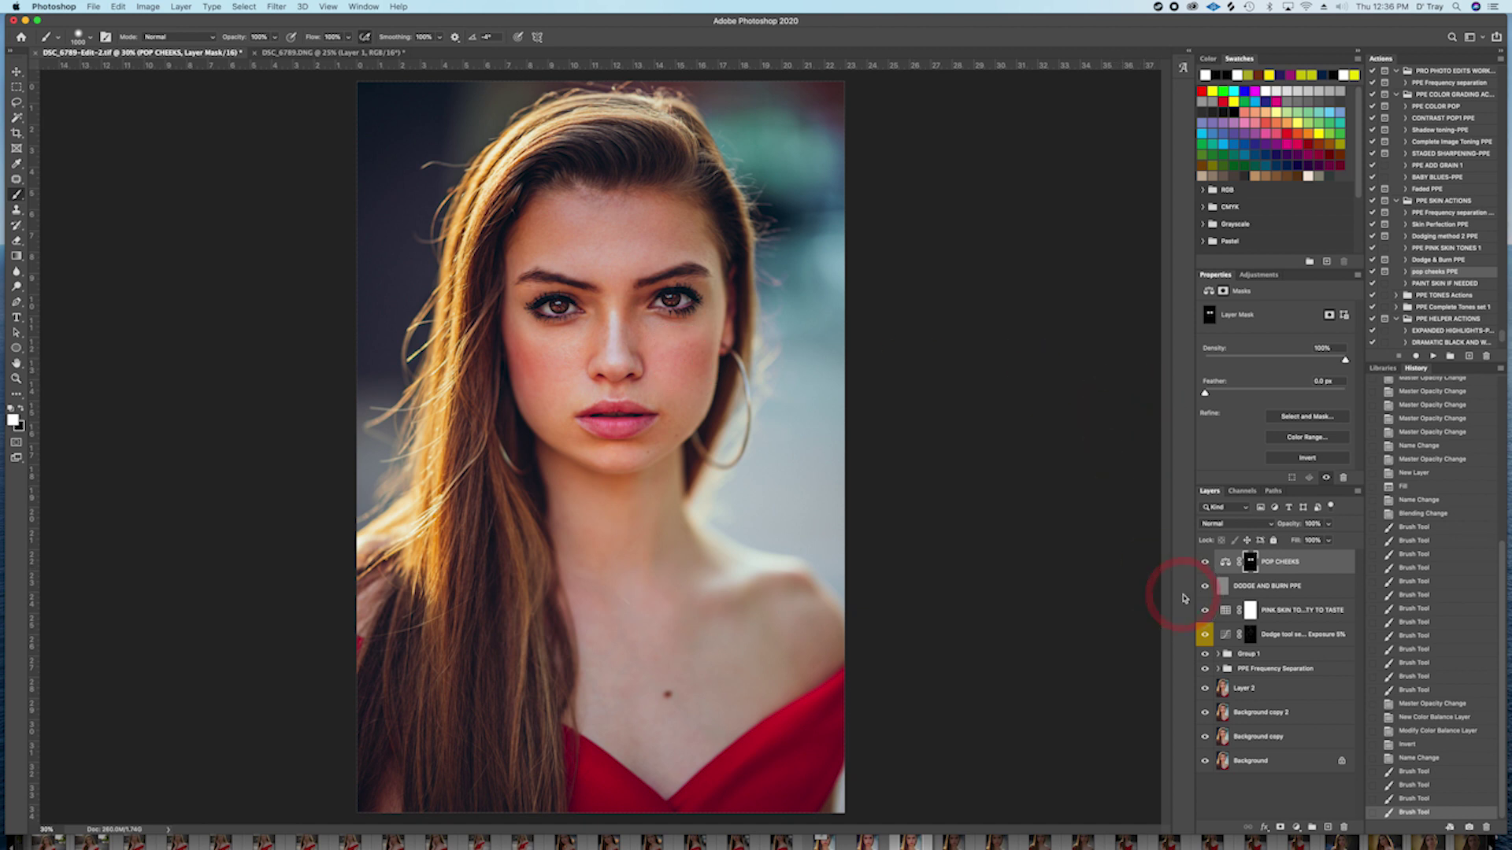
# Step: Compare the portrait with the POP CHEEKS layer hidden and shown, and lower that layer's opacity
pyautogui.click(1205, 563)
pyautogui.click(1204, 563)
pyautogui.click(1328, 525)
pyautogui.moveTo(1329, 534); pyautogui.dragTo(1301, 541)
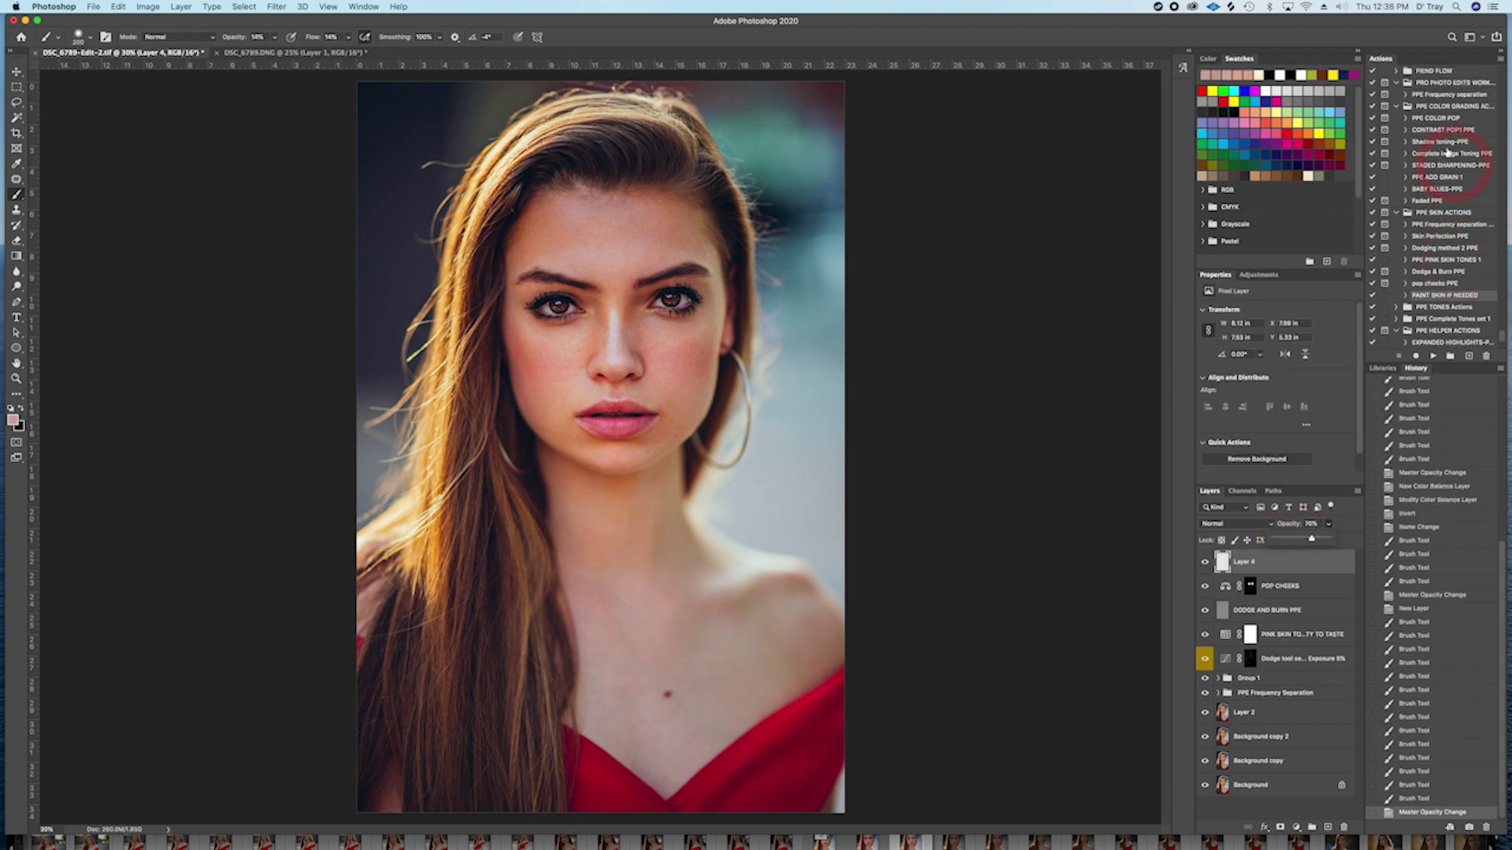
# Step: Run the CONTRAST POP1 PPE action from the PPE color grading set on the portrait
pyautogui.click(1431, 143)
pyautogui.click(1426, 128)
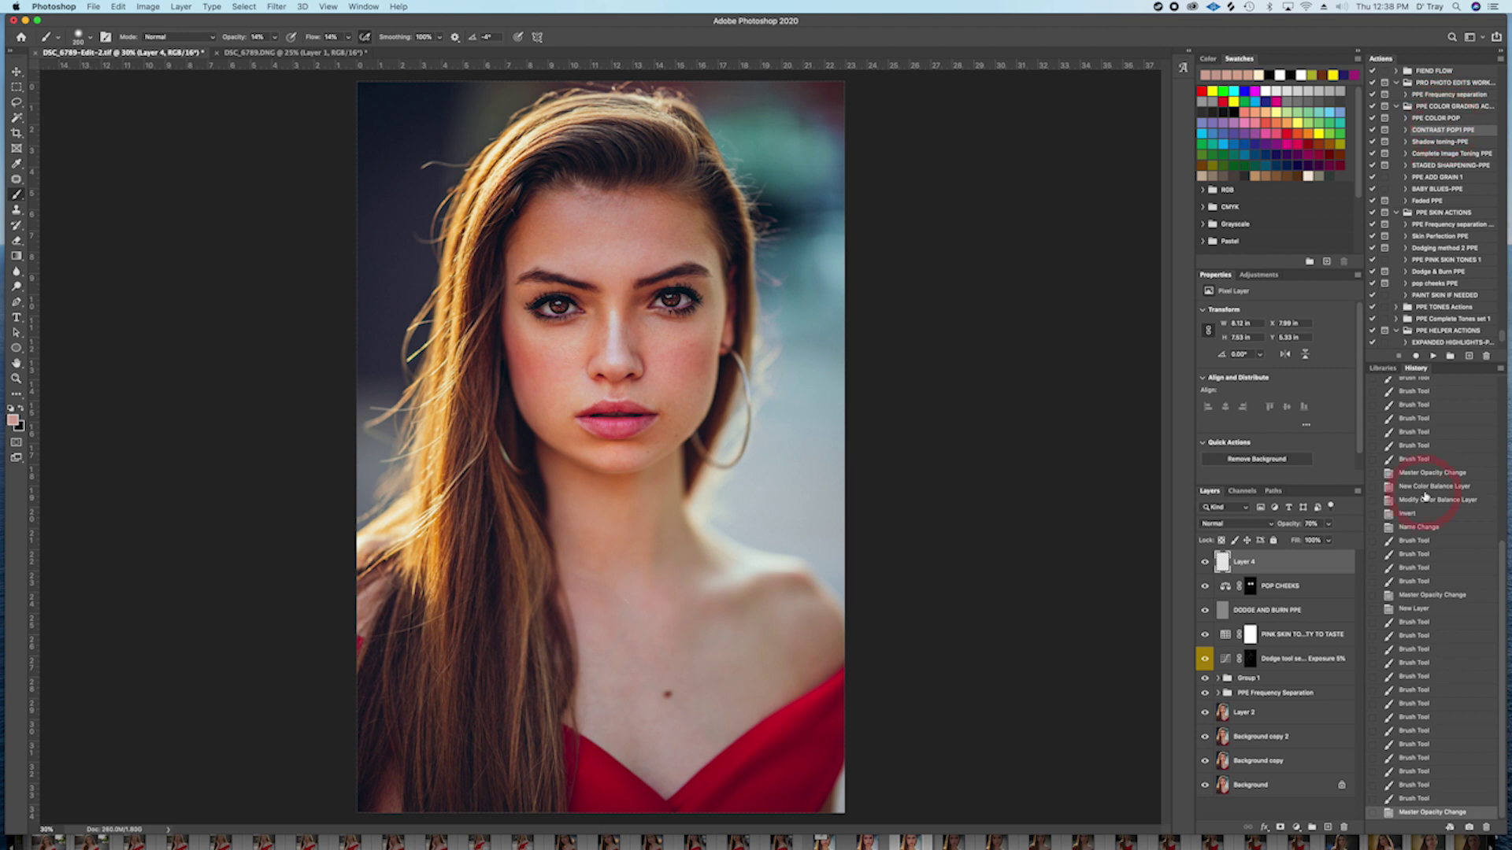
pyautogui.click(1434, 359)
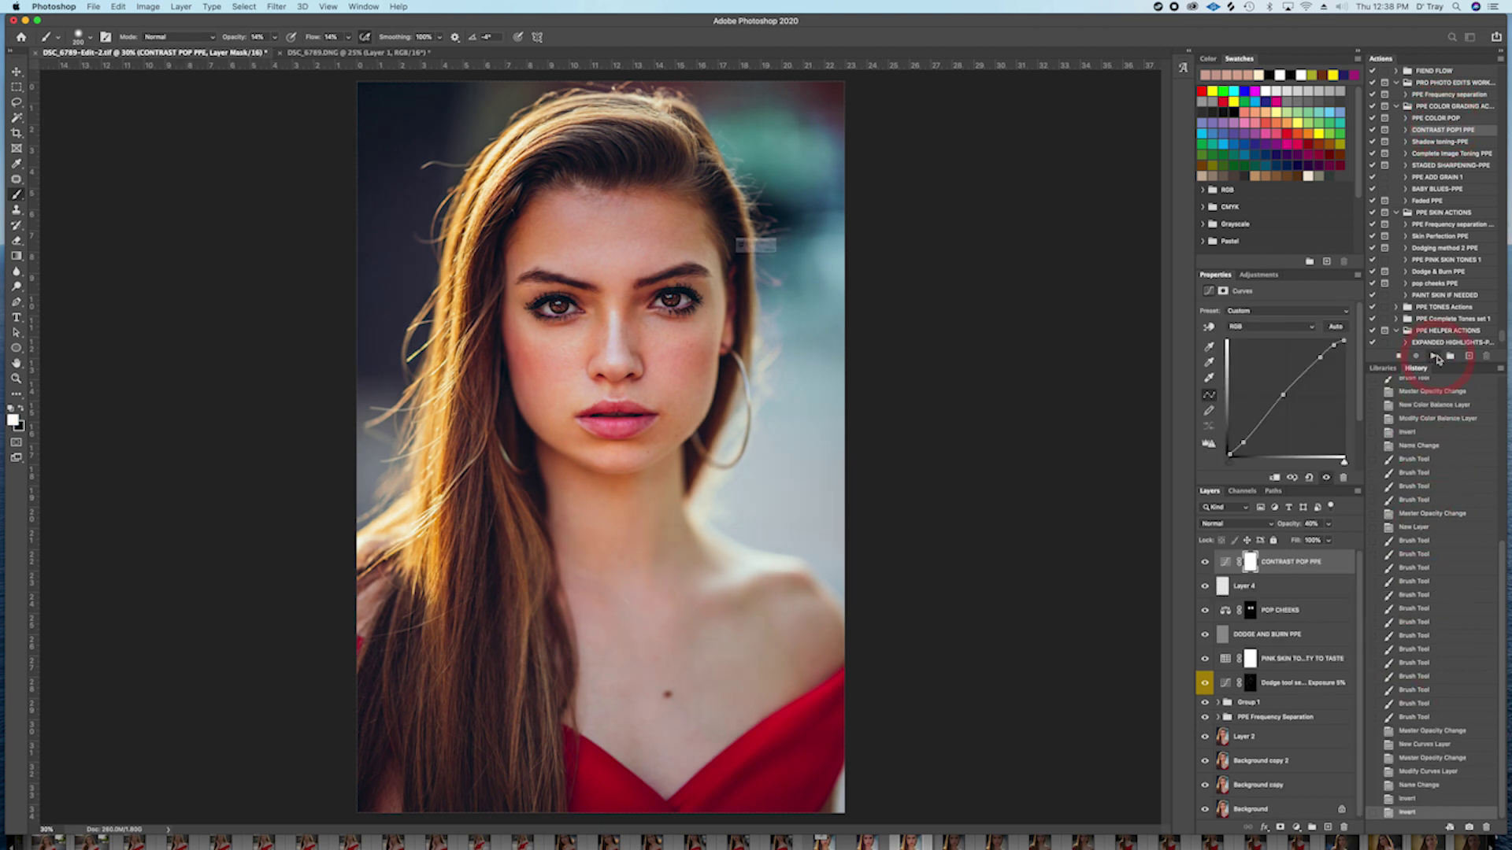
pyautogui.click(841, 273)
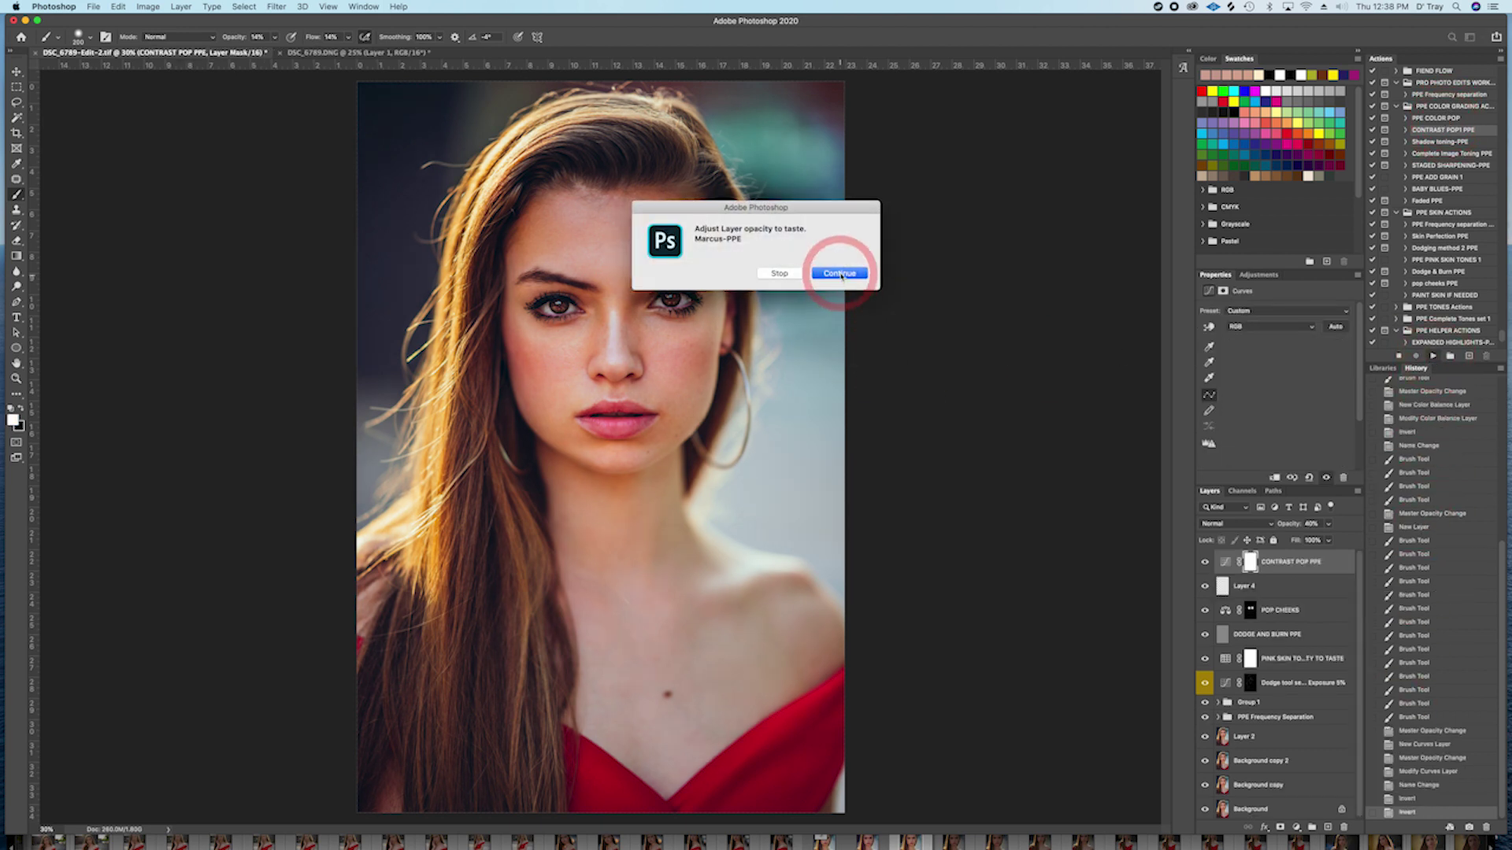
# Step: Compare the image with the CONTRAST POP PPE layer hidden and shown, and lower its opacity to 17%
pyautogui.click(1205, 564)
pyautogui.click(1205, 563)
pyautogui.click(1205, 564)
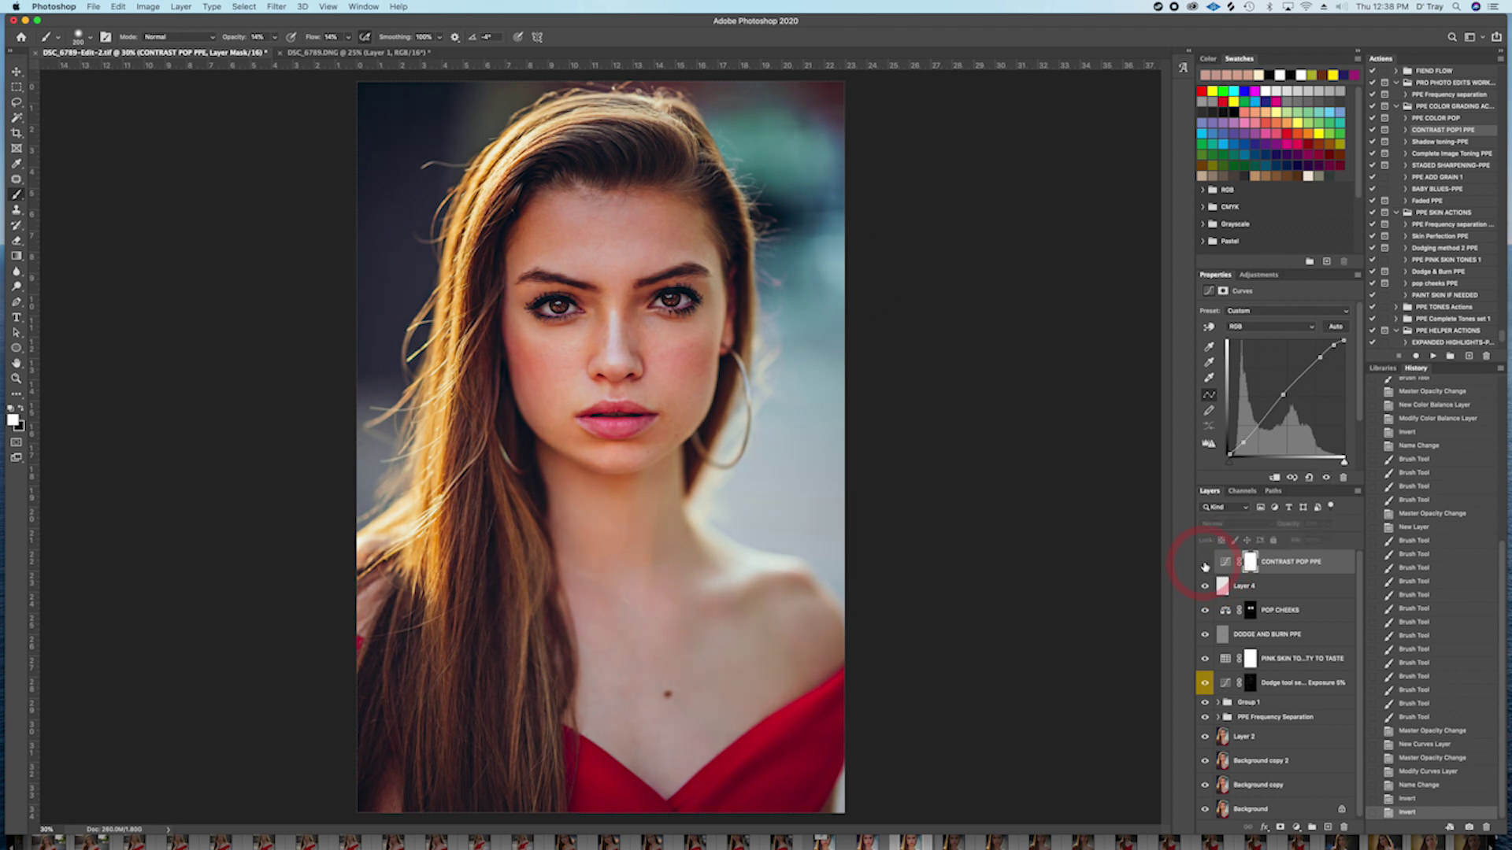
pyautogui.click(1204, 564)
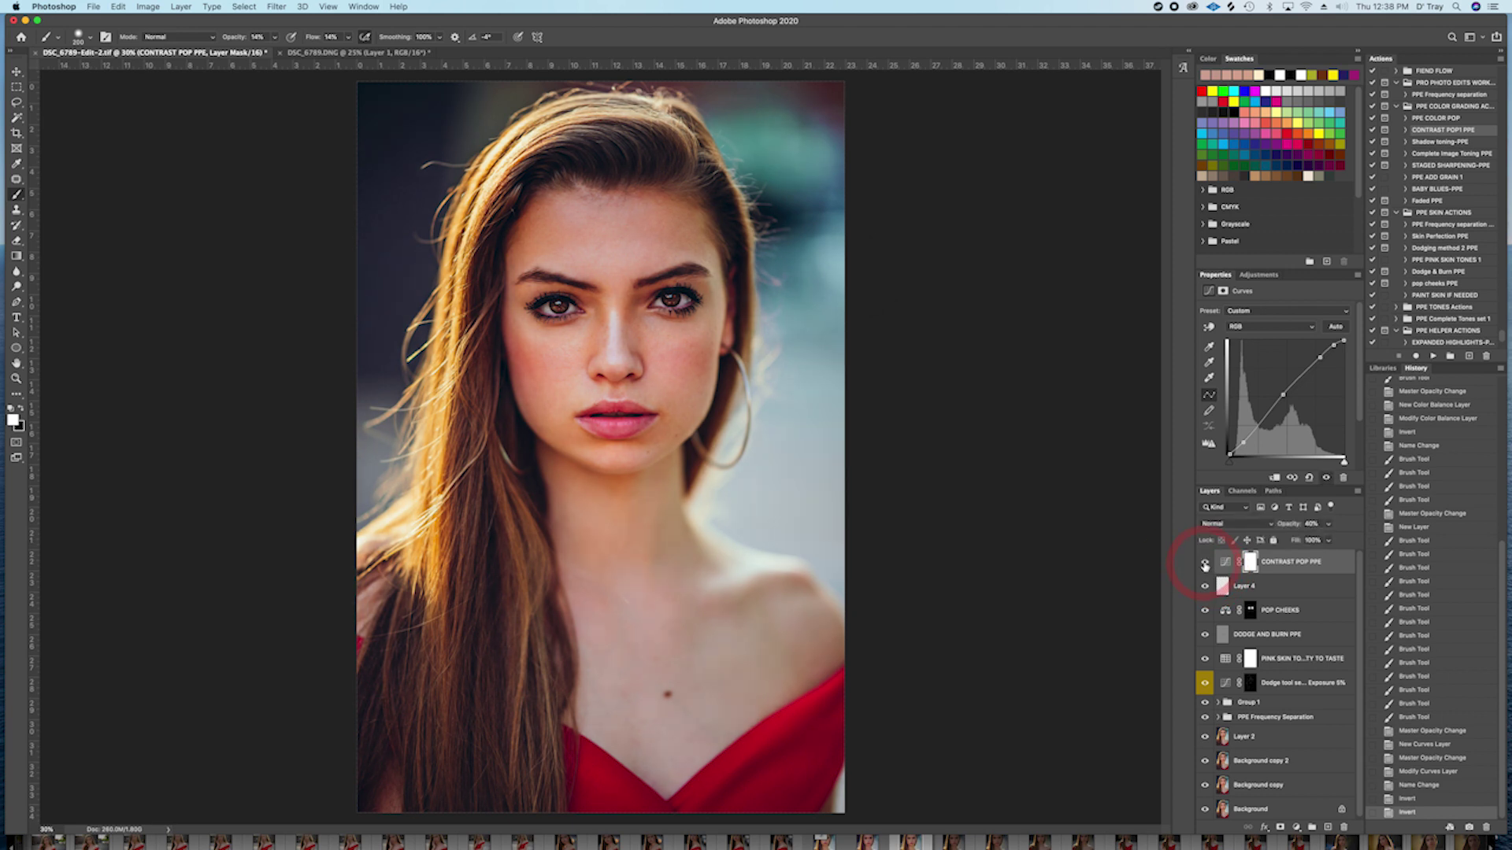
pyautogui.click(1329, 524)
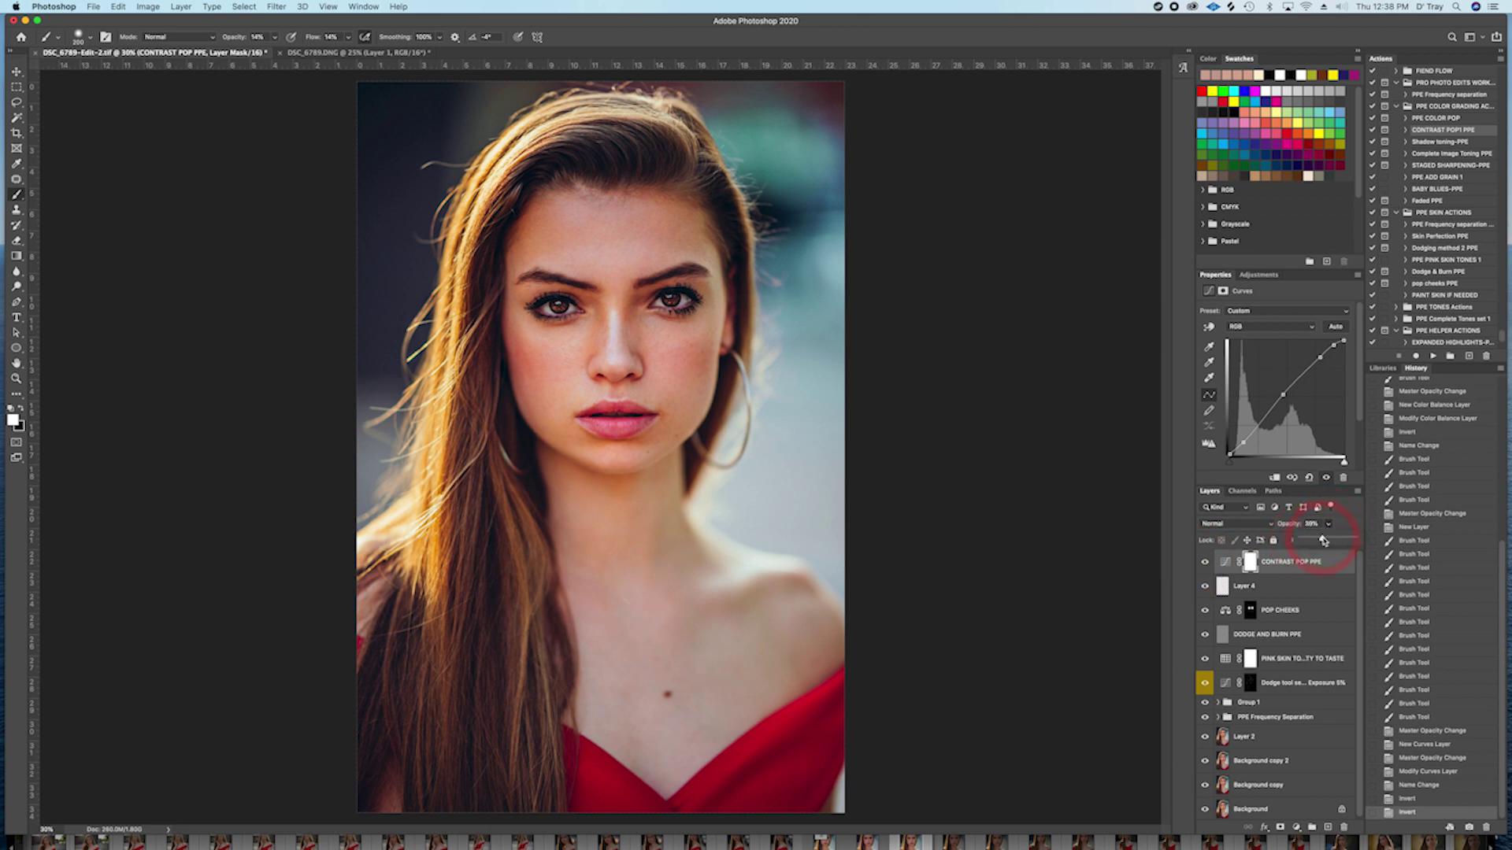
pyautogui.moveTo(1323, 541); pyautogui.dragTo(1312, 542)
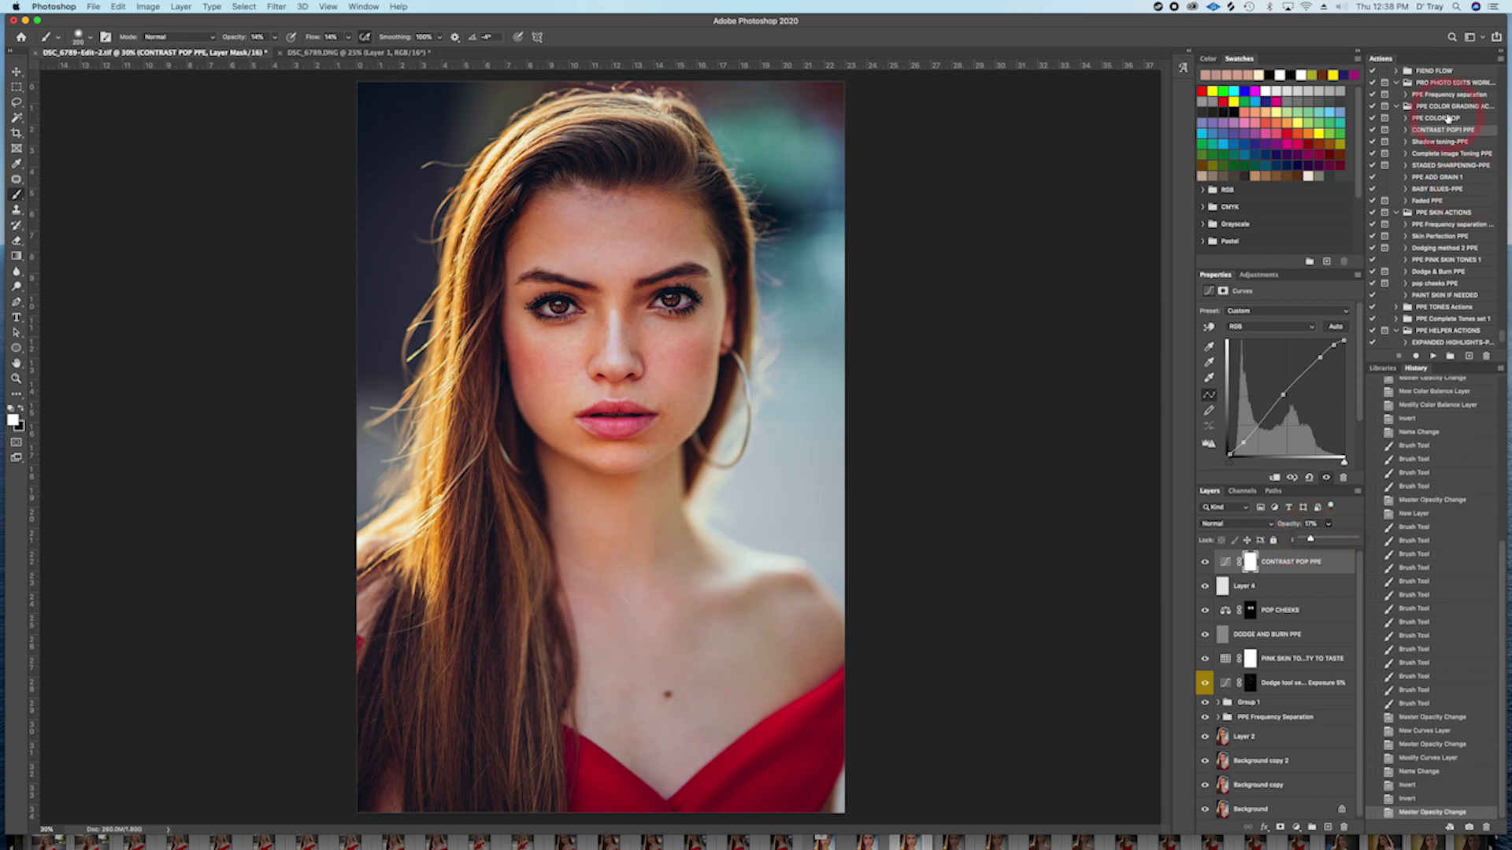
# Step: Run the PPE COLOR POP action and lower the COLOR POP all ppe layer's opacity to 28%
pyautogui.click(1433, 356)
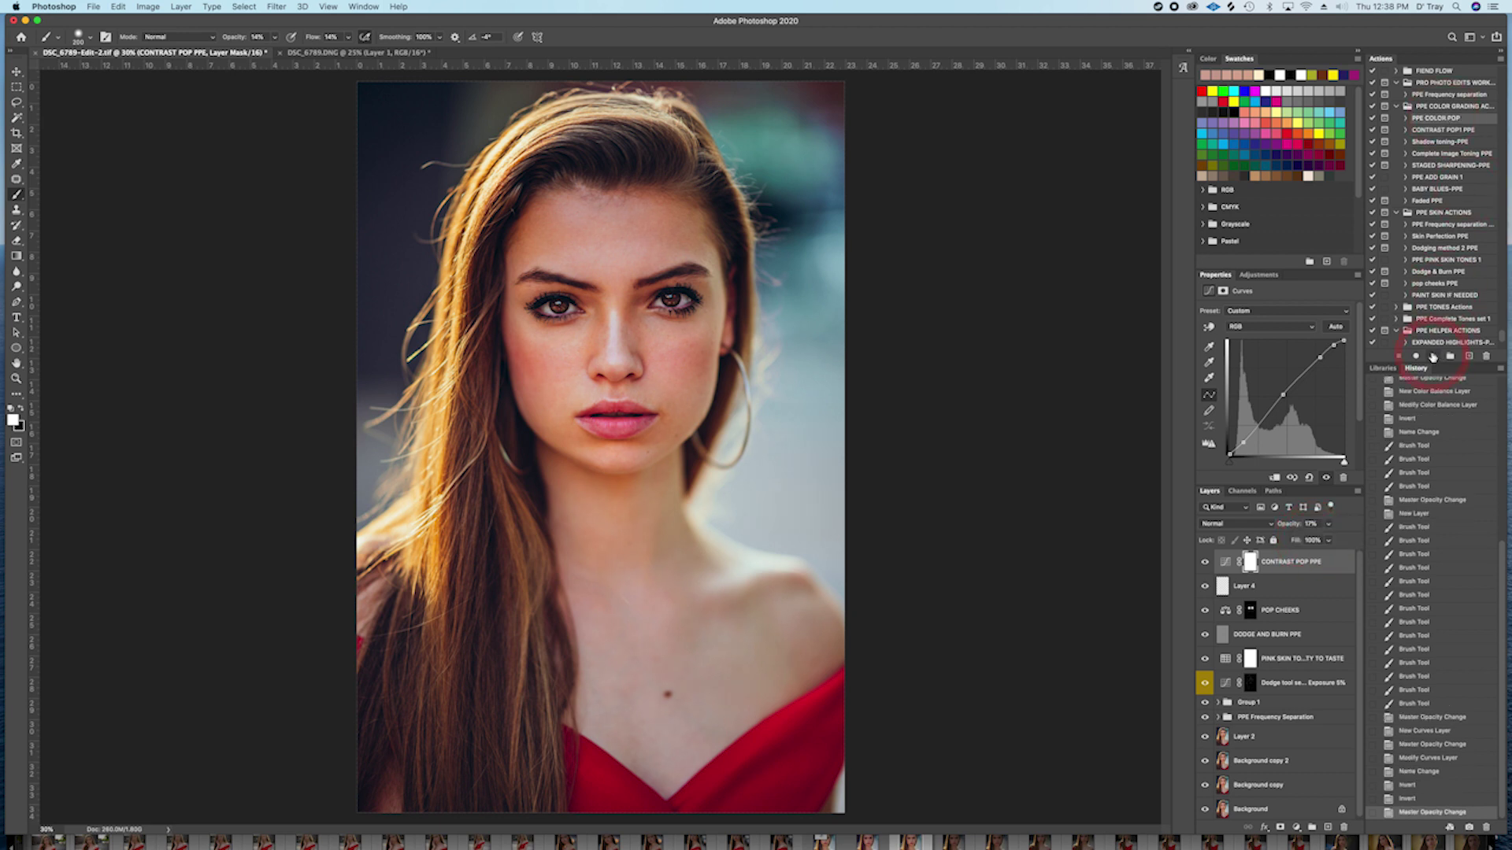
pyautogui.click(835, 270)
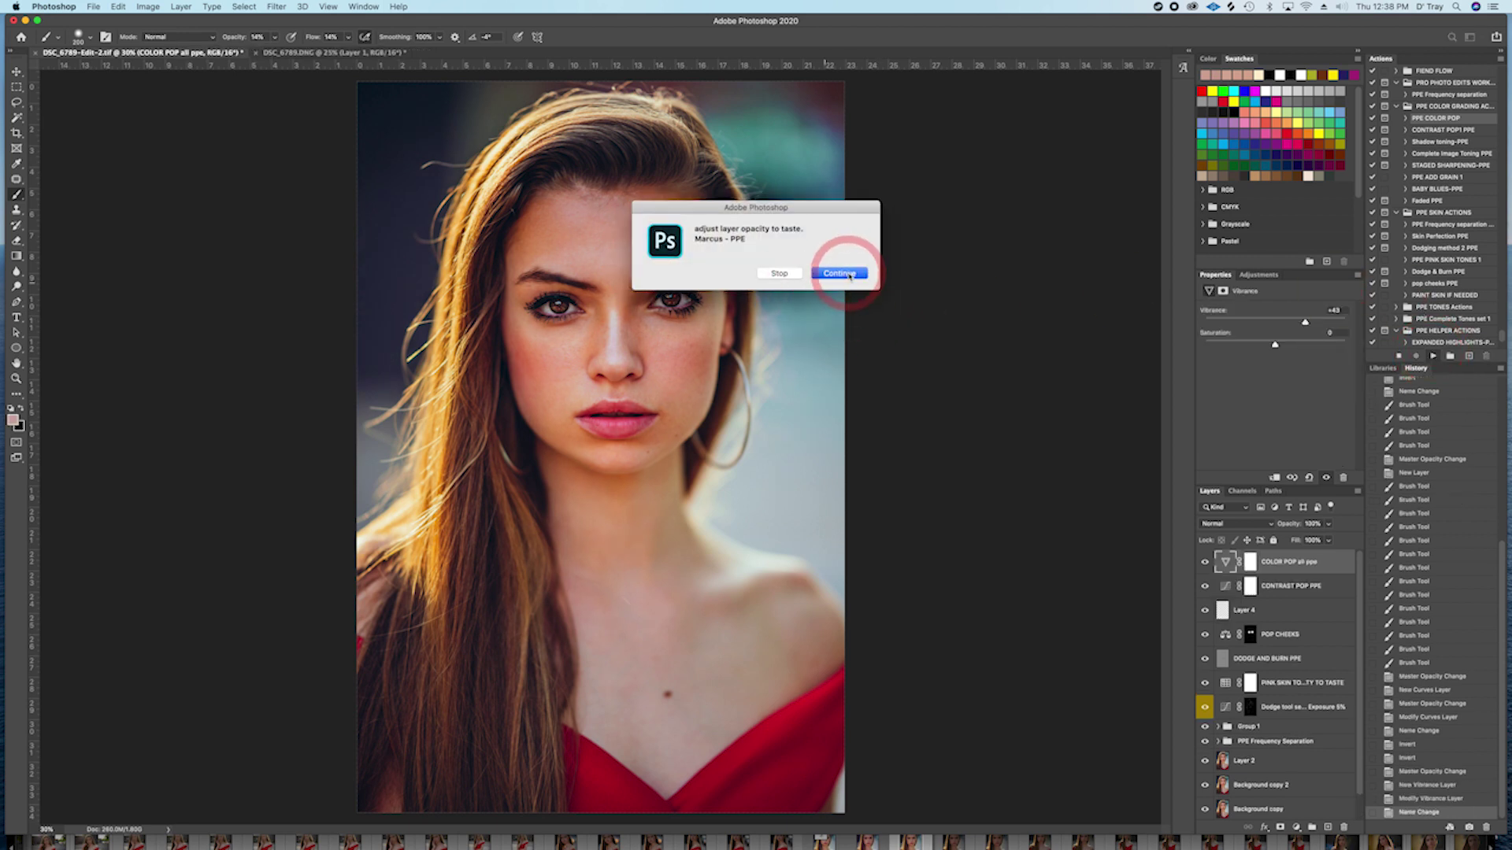
pyautogui.click(1205, 564)
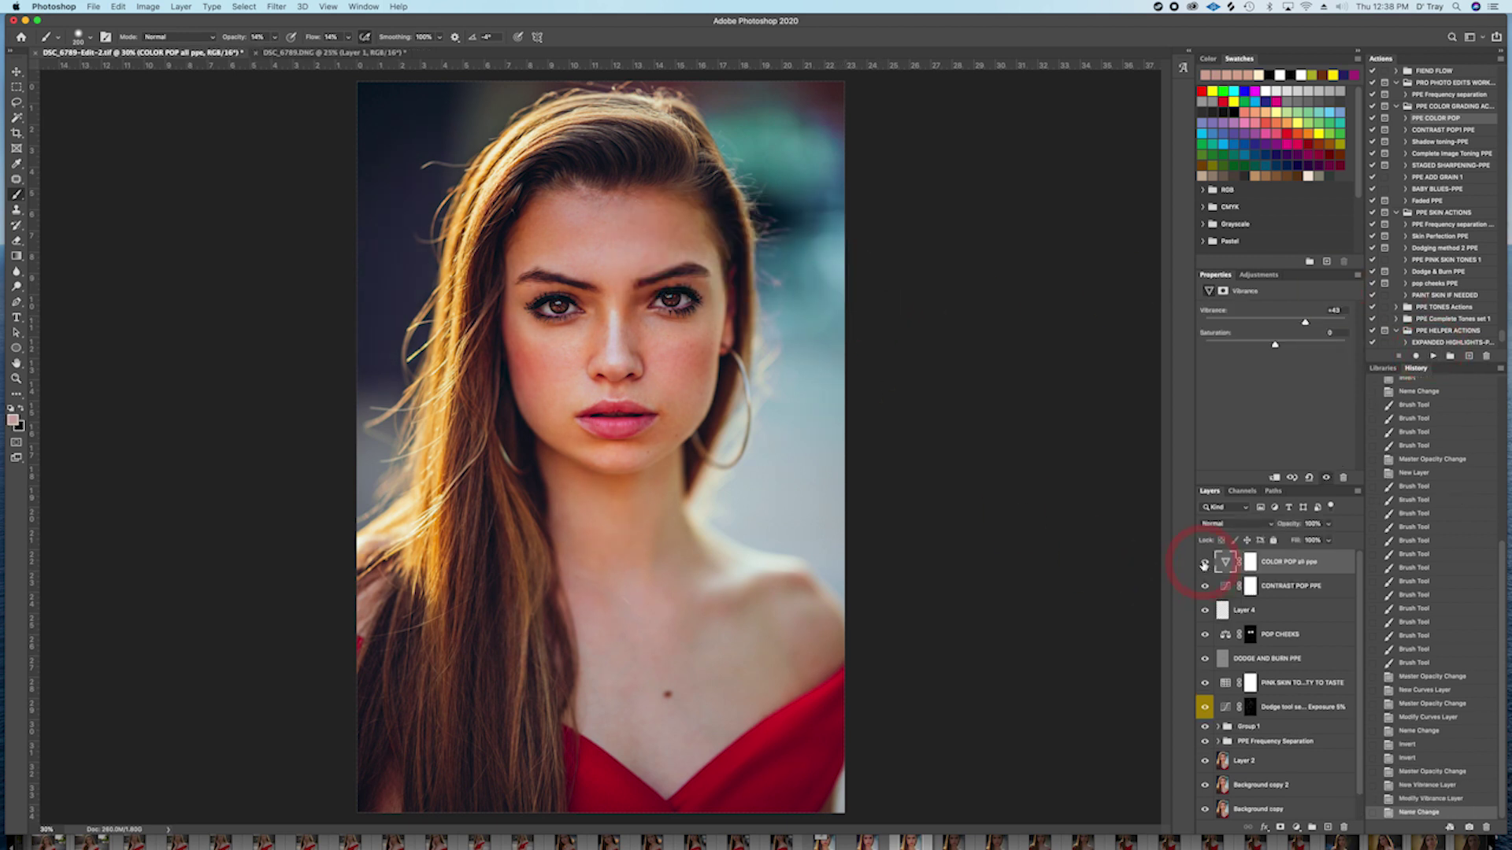
pyautogui.click(1328, 523)
pyautogui.moveTo(1331, 541); pyautogui.dragTo(1290, 540)
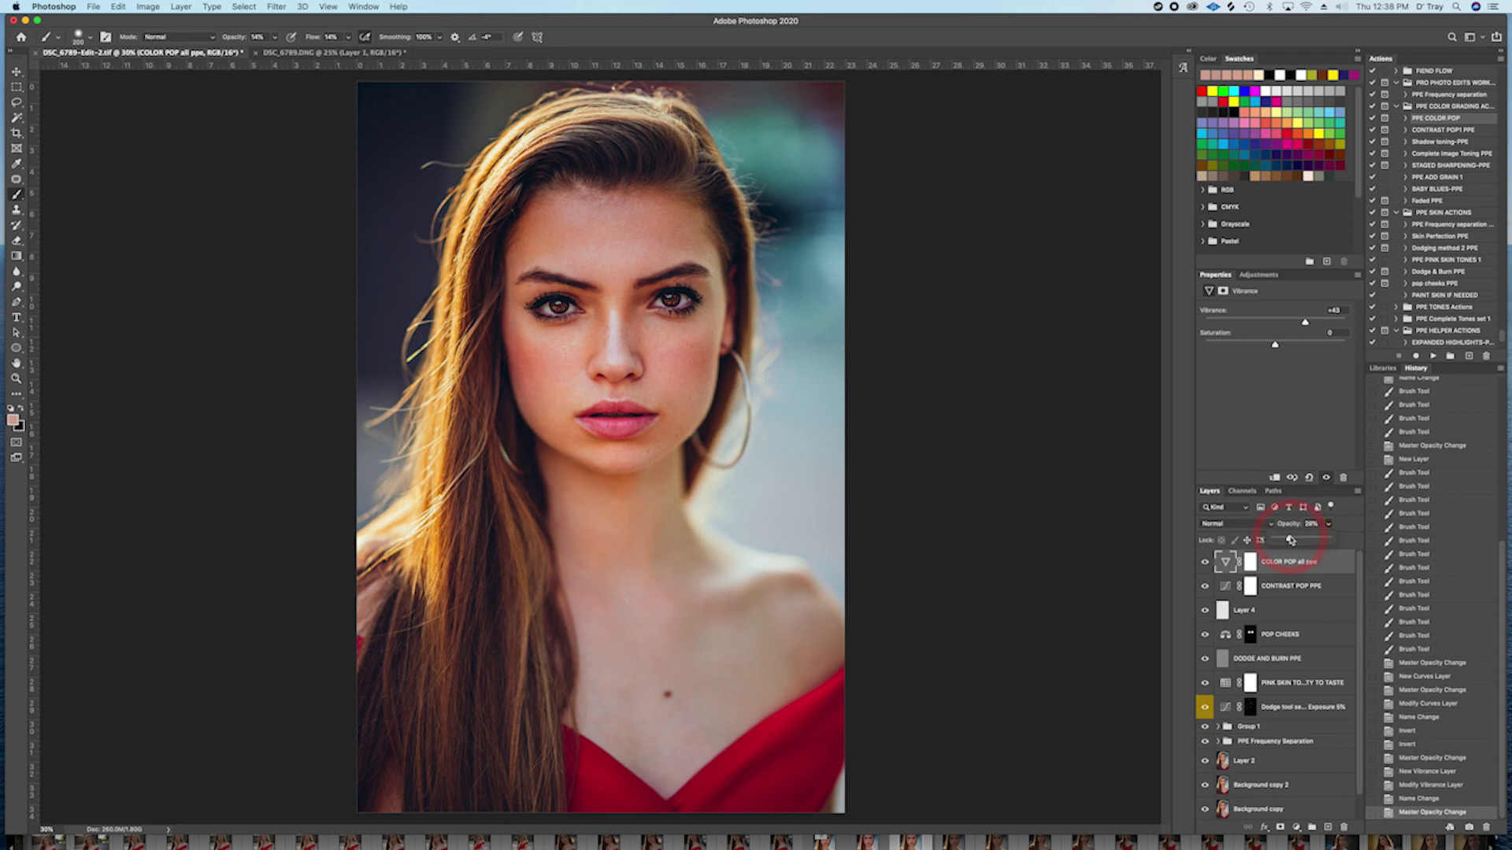
pyautogui.click(1448, 115)
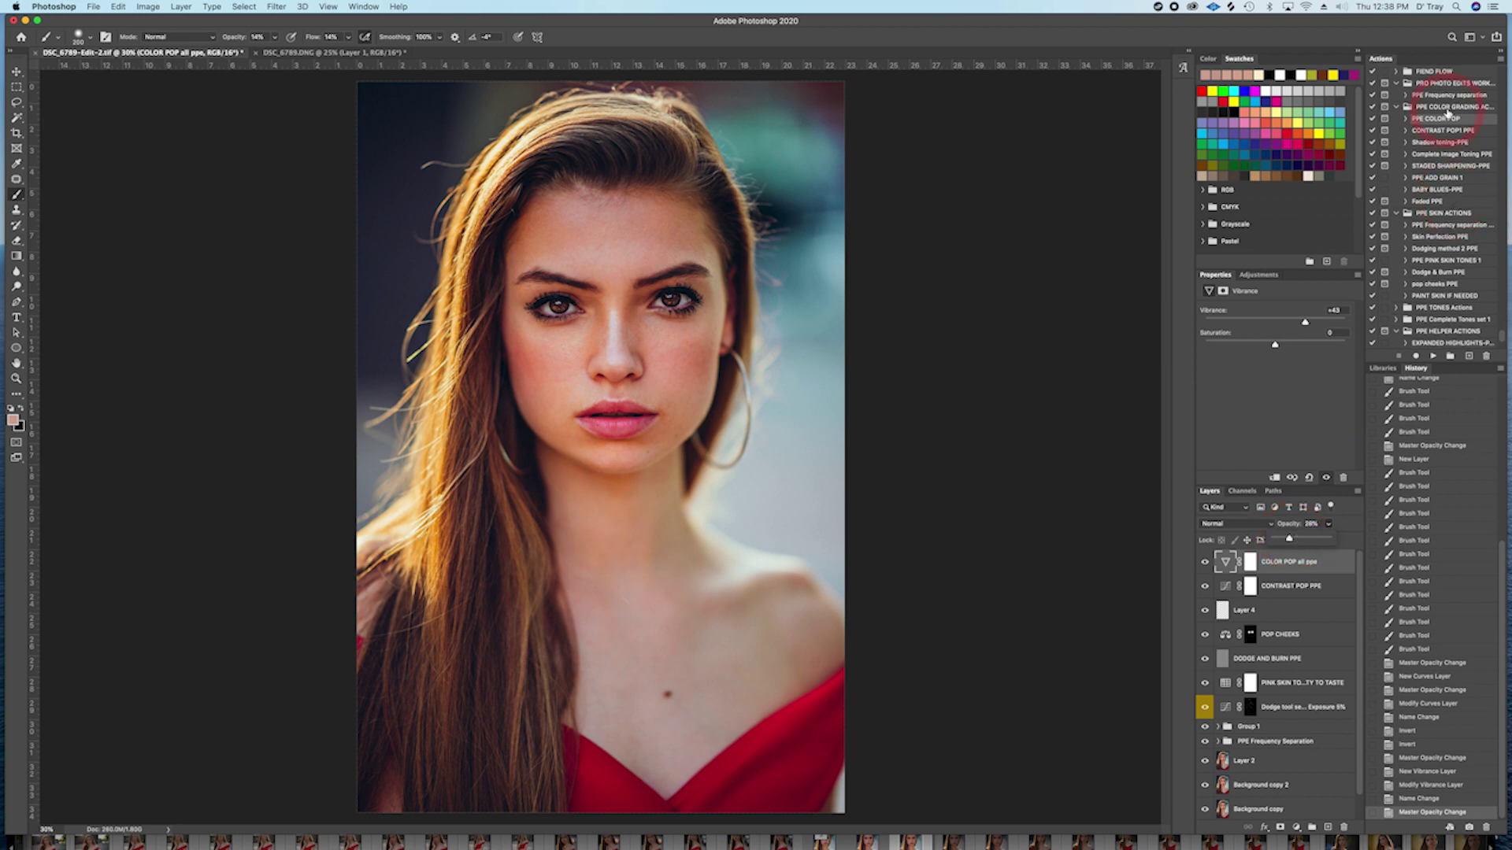
# Step: Run the Shadow toning-PPE action from the PPE color grading set and let it continue to completion
pyautogui.click(1451, 154)
pyautogui.scroll(1, 1453, 189)
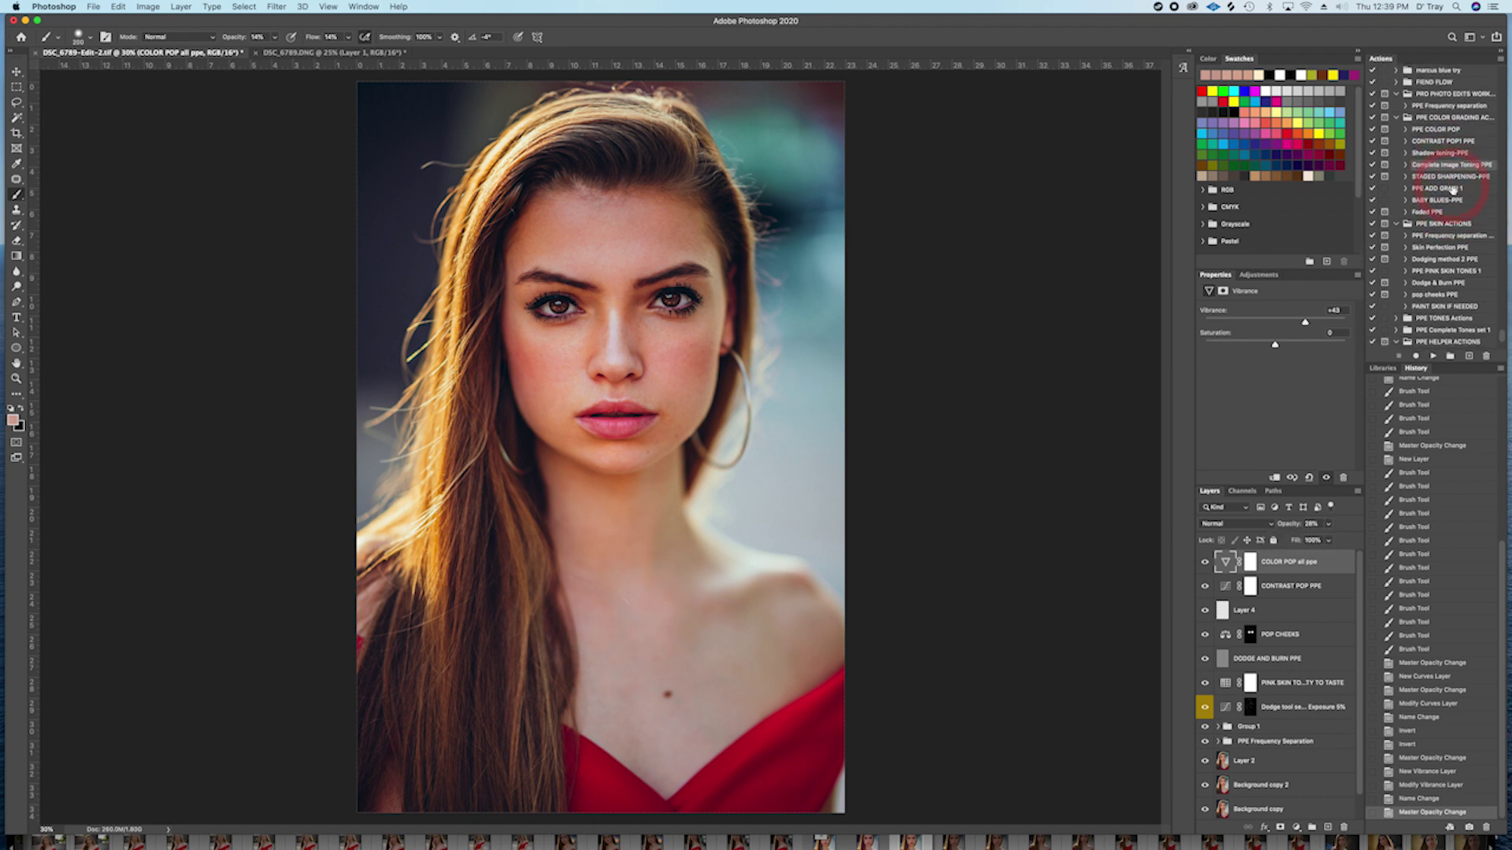
pyautogui.scroll(-1, 1453, 190)
pyautogui.scroll(-1, 1453, 190)
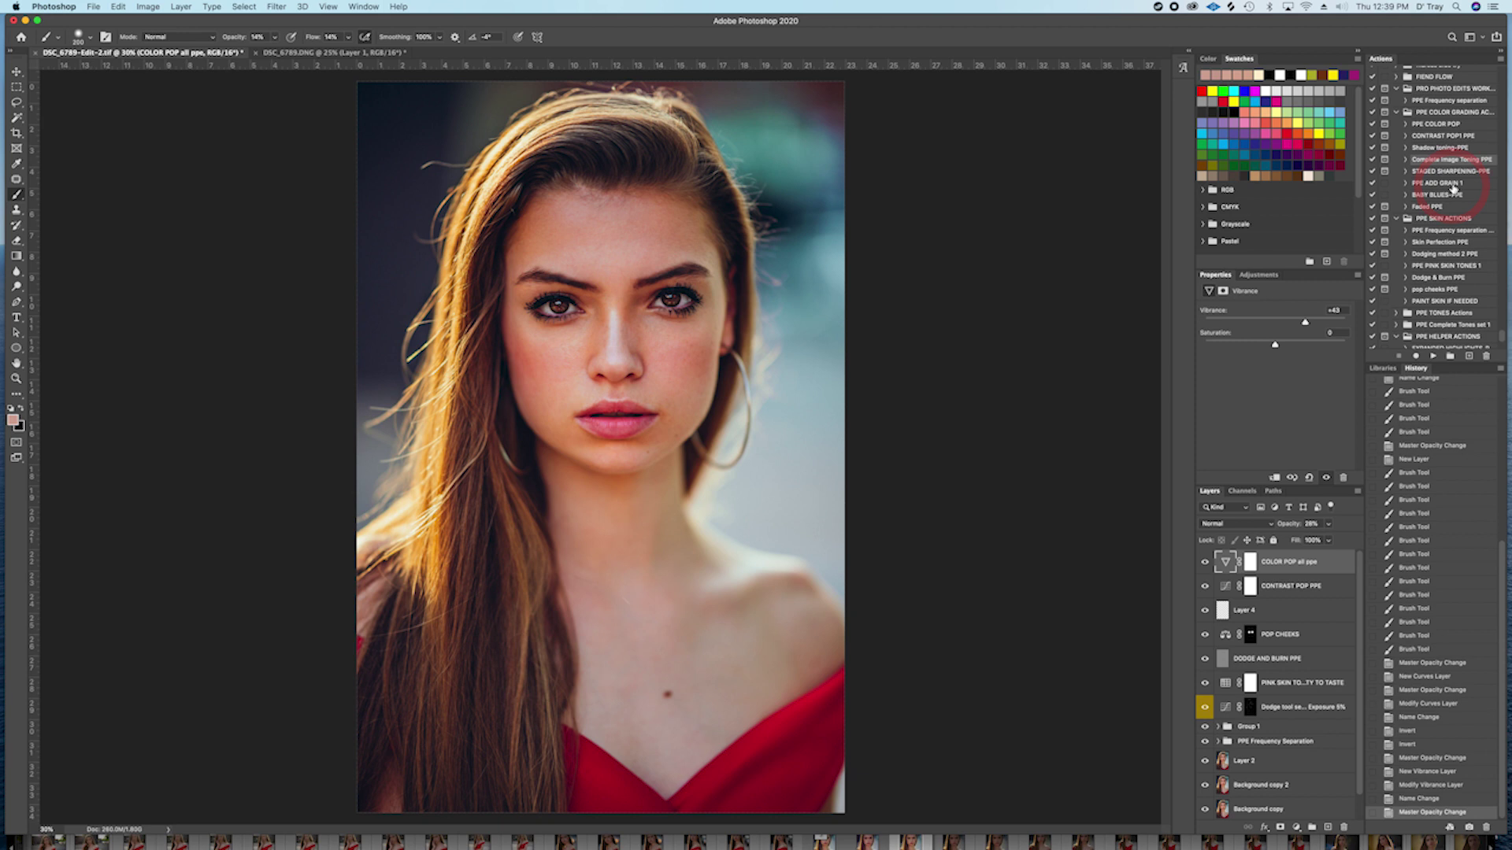
pyautogui.scroll(1, 1453, 189)
pyautogui.click(1436, 152)
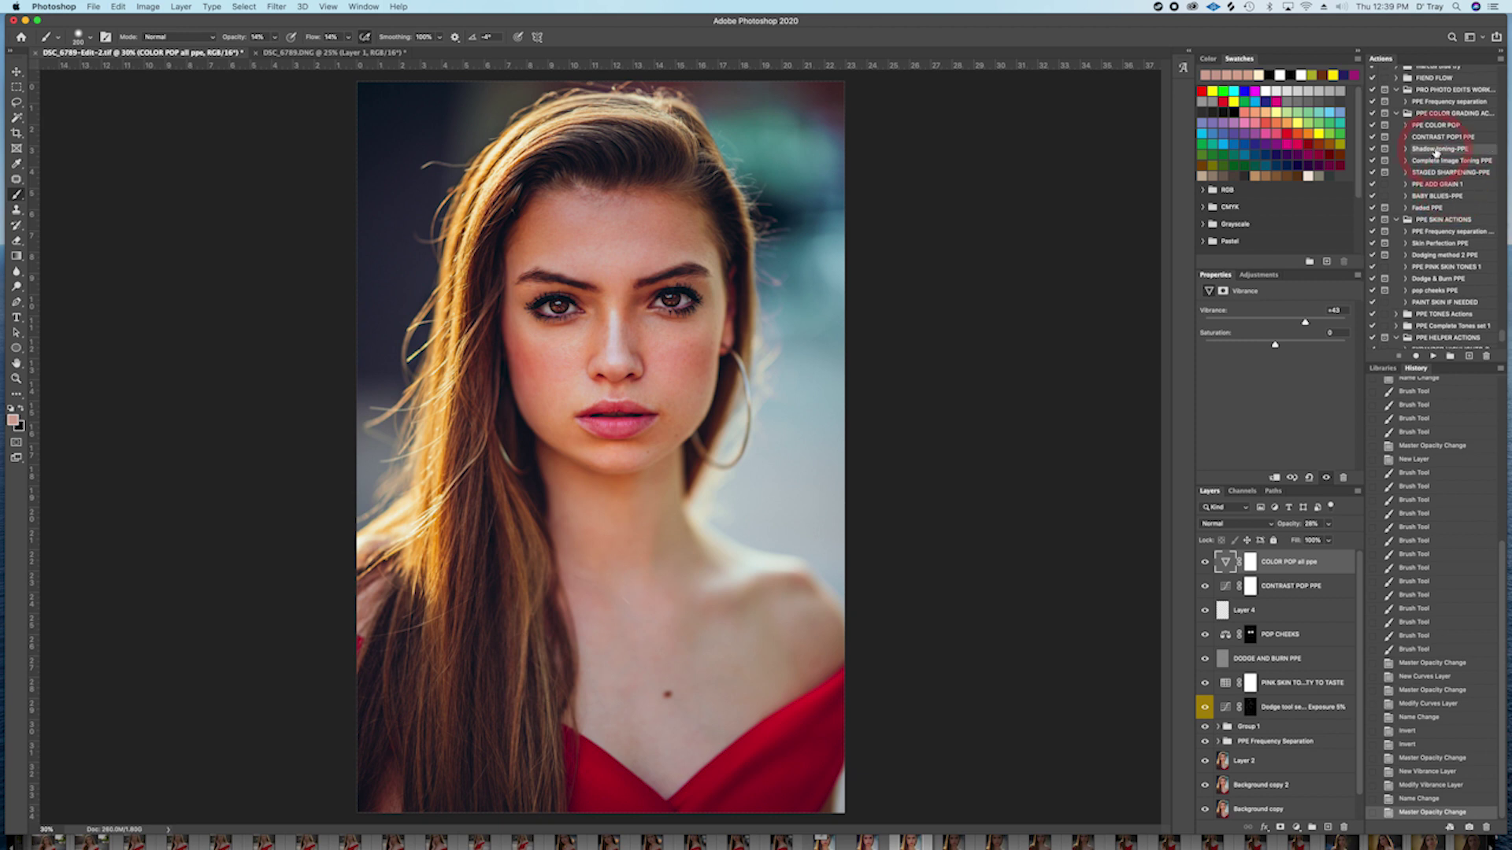
pyautogui.click(1434, 357)
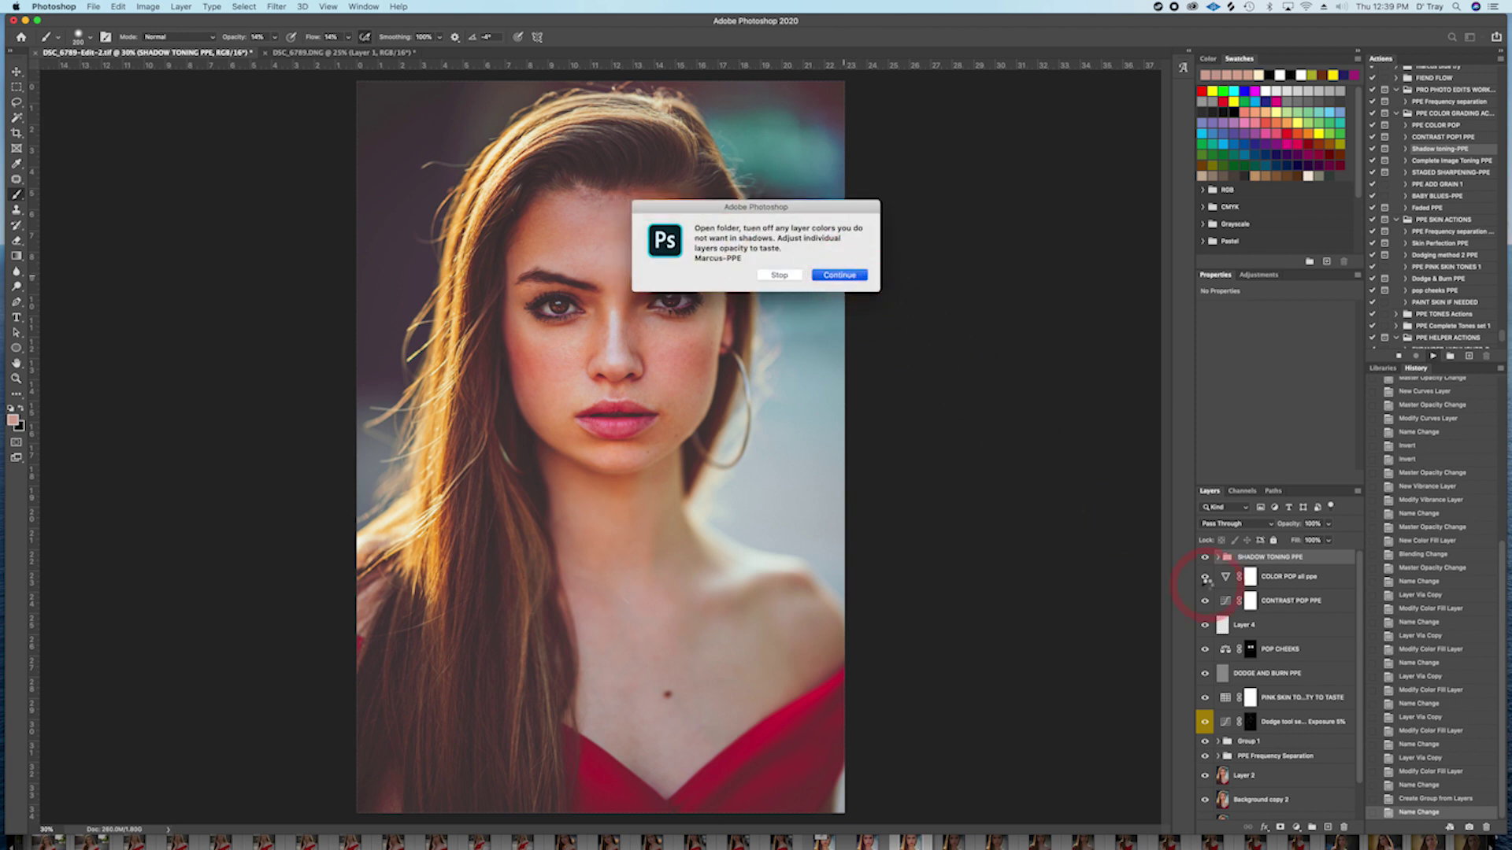
pyautogui.press('Return')
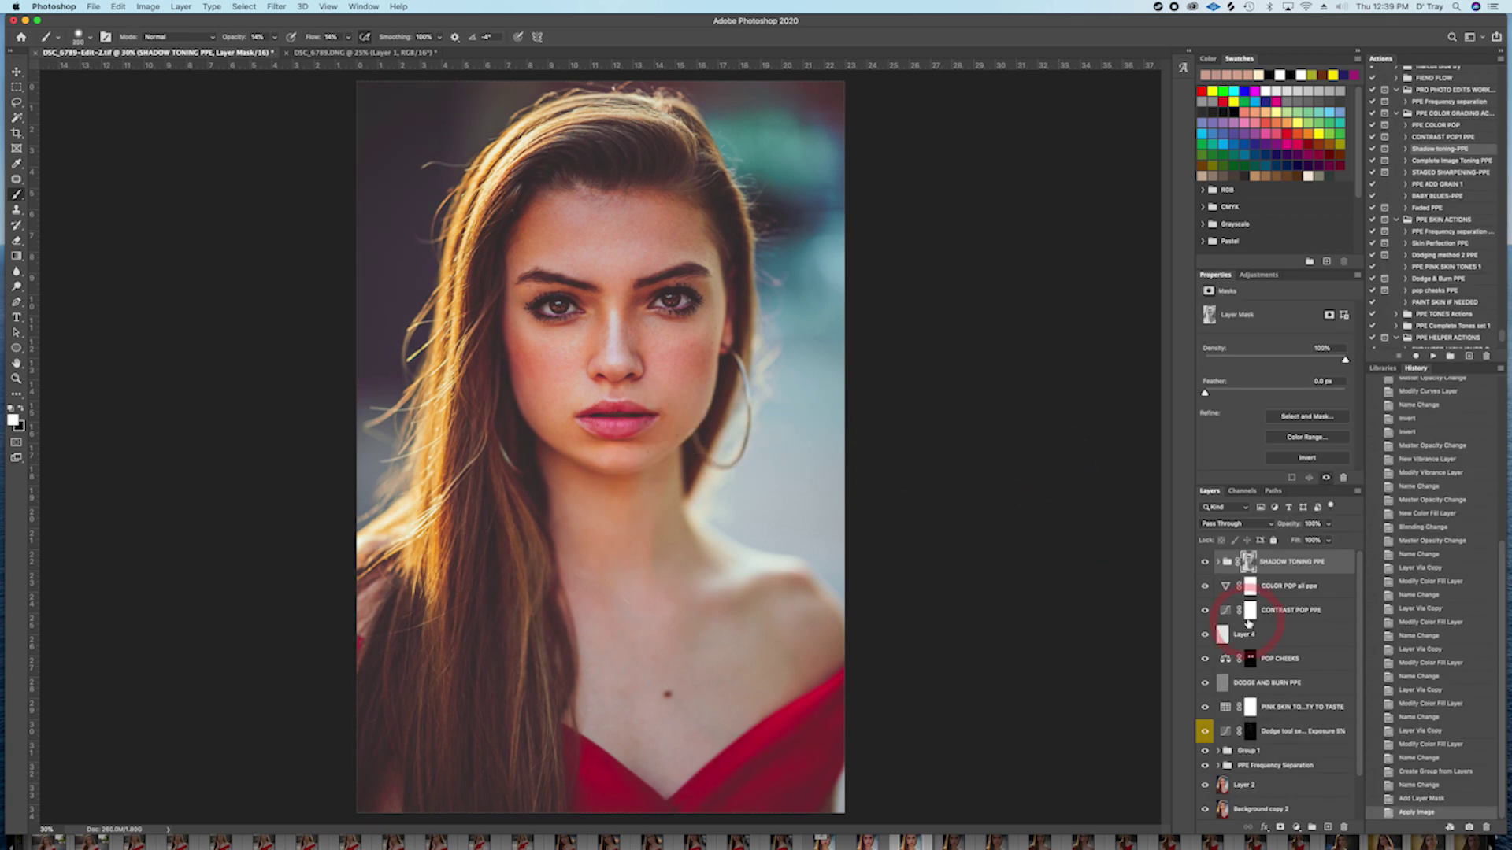
# Step: Expand the SHADOW TONING PPE group and hide all six color shadow layers, from red to orange
pyautogui.click(1219, 561)
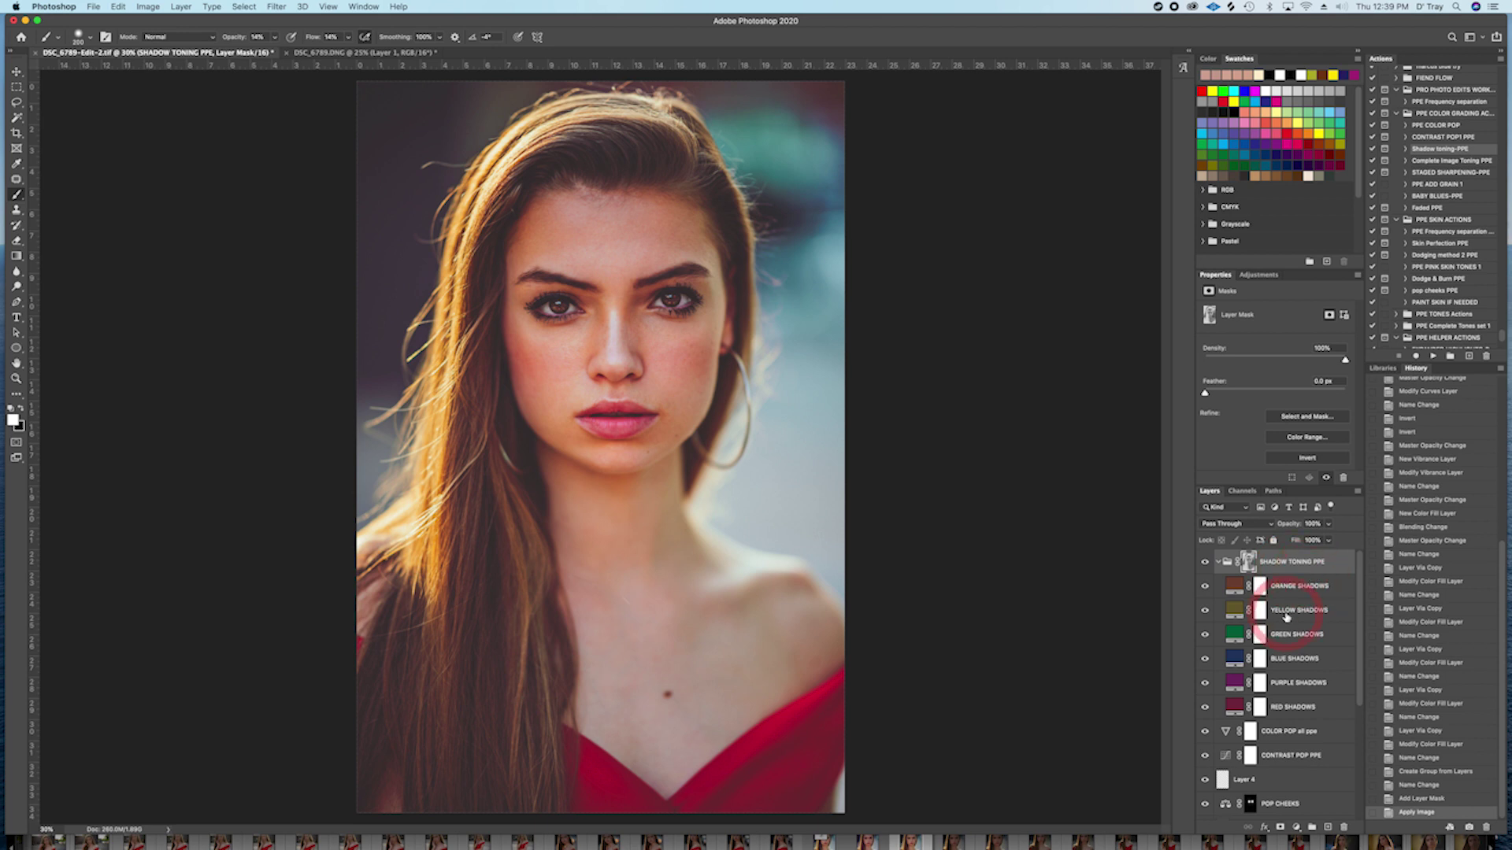
pyautogui.click(1205, 707)
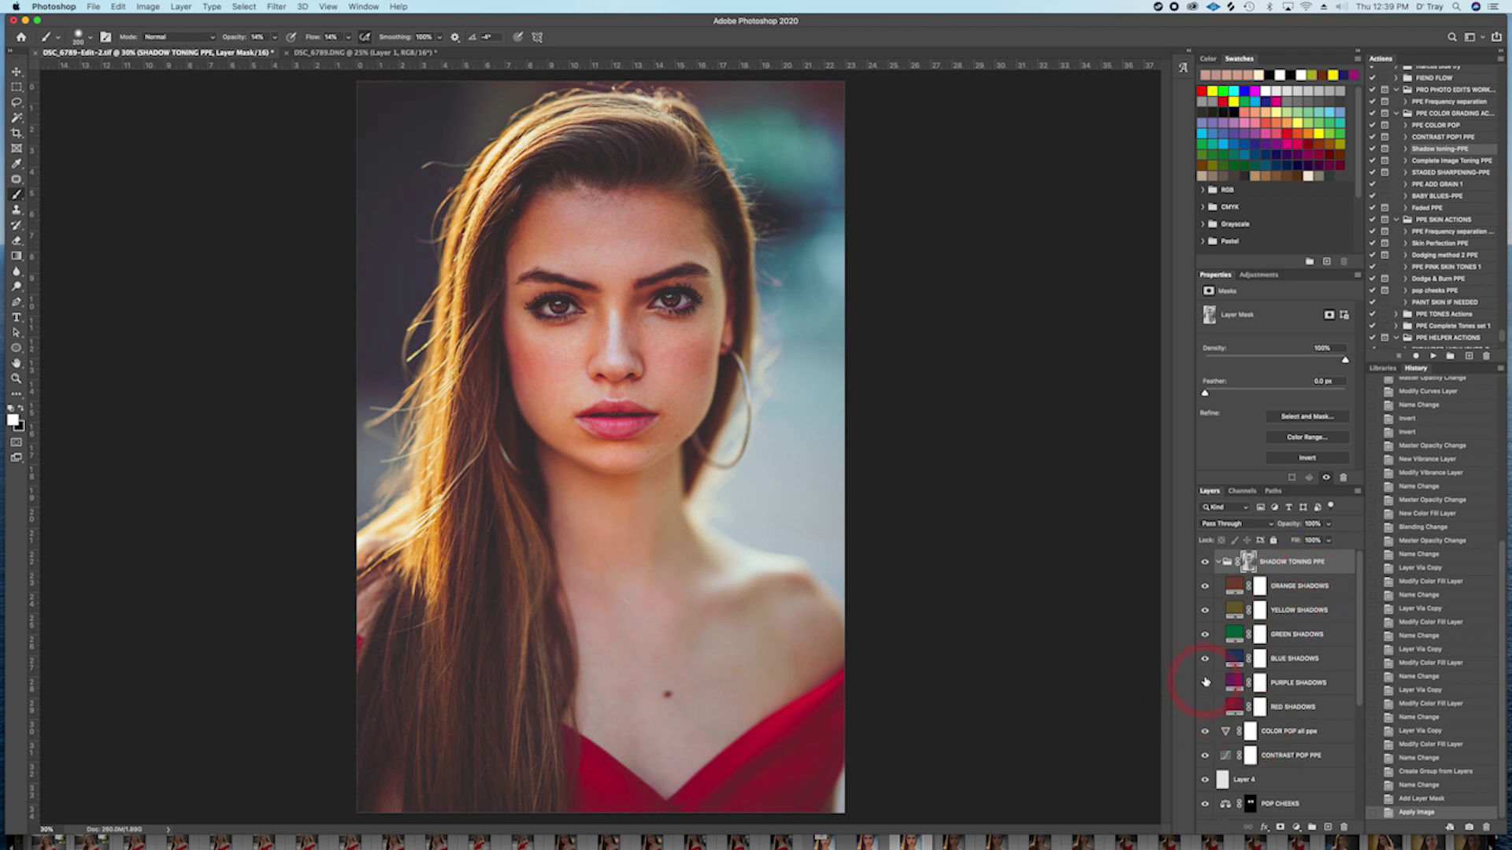
pyautogui.moveTo(1206, 682); pyautogui.dragTo(1203, 584)
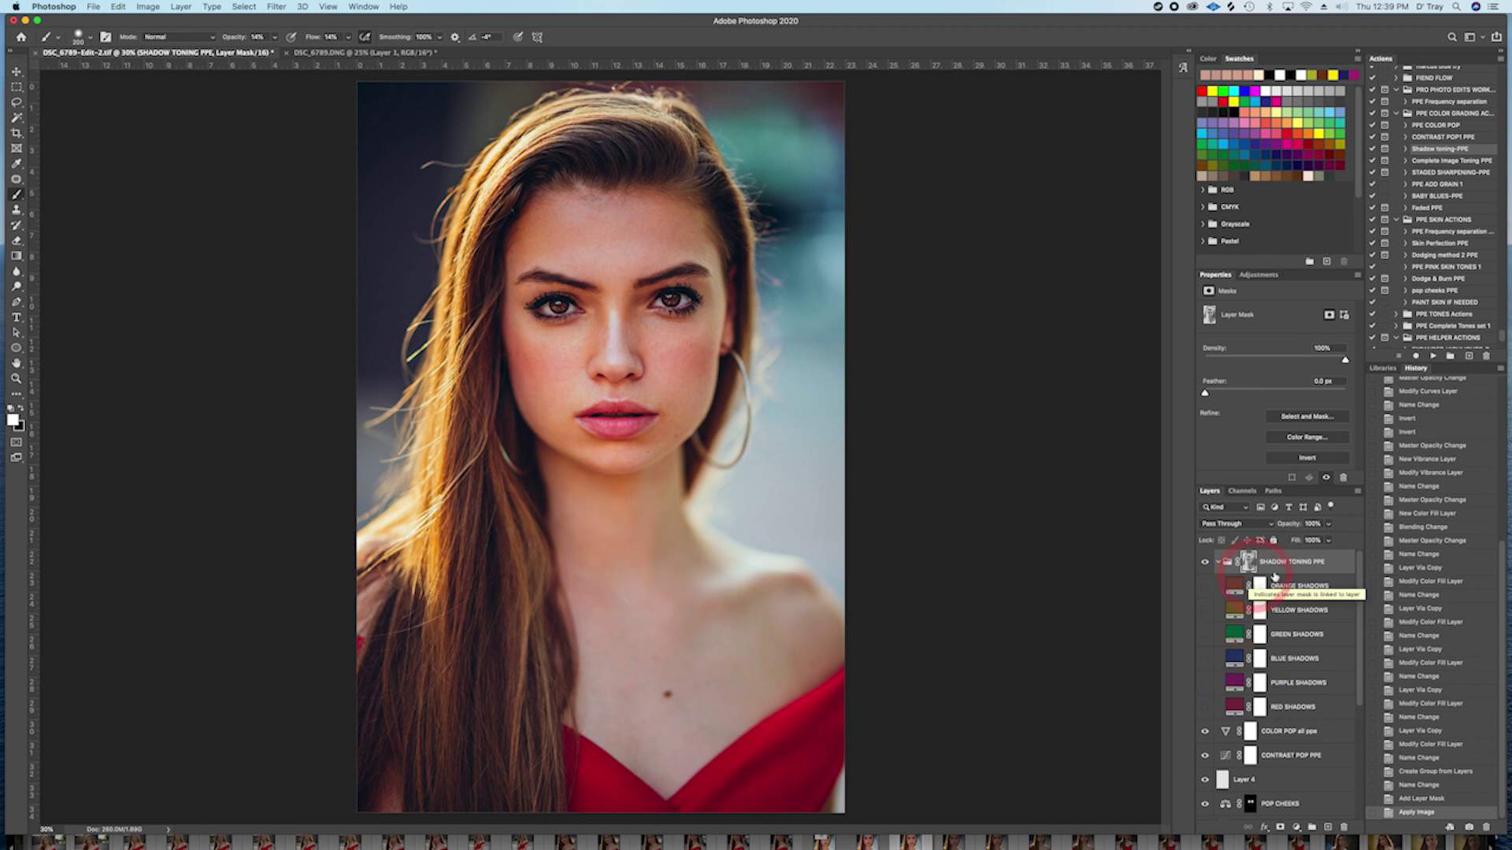
# Step: Preview the YELLOW SHADOWS and ORANGE SHADOWS layers on the portrait, and hide both again
pyautogui.click(1205, 611)
pyautogui.click(1205, 588)
pyautogui.moveTo(1205, 588); pyautogui.dragTo(1205, 610)
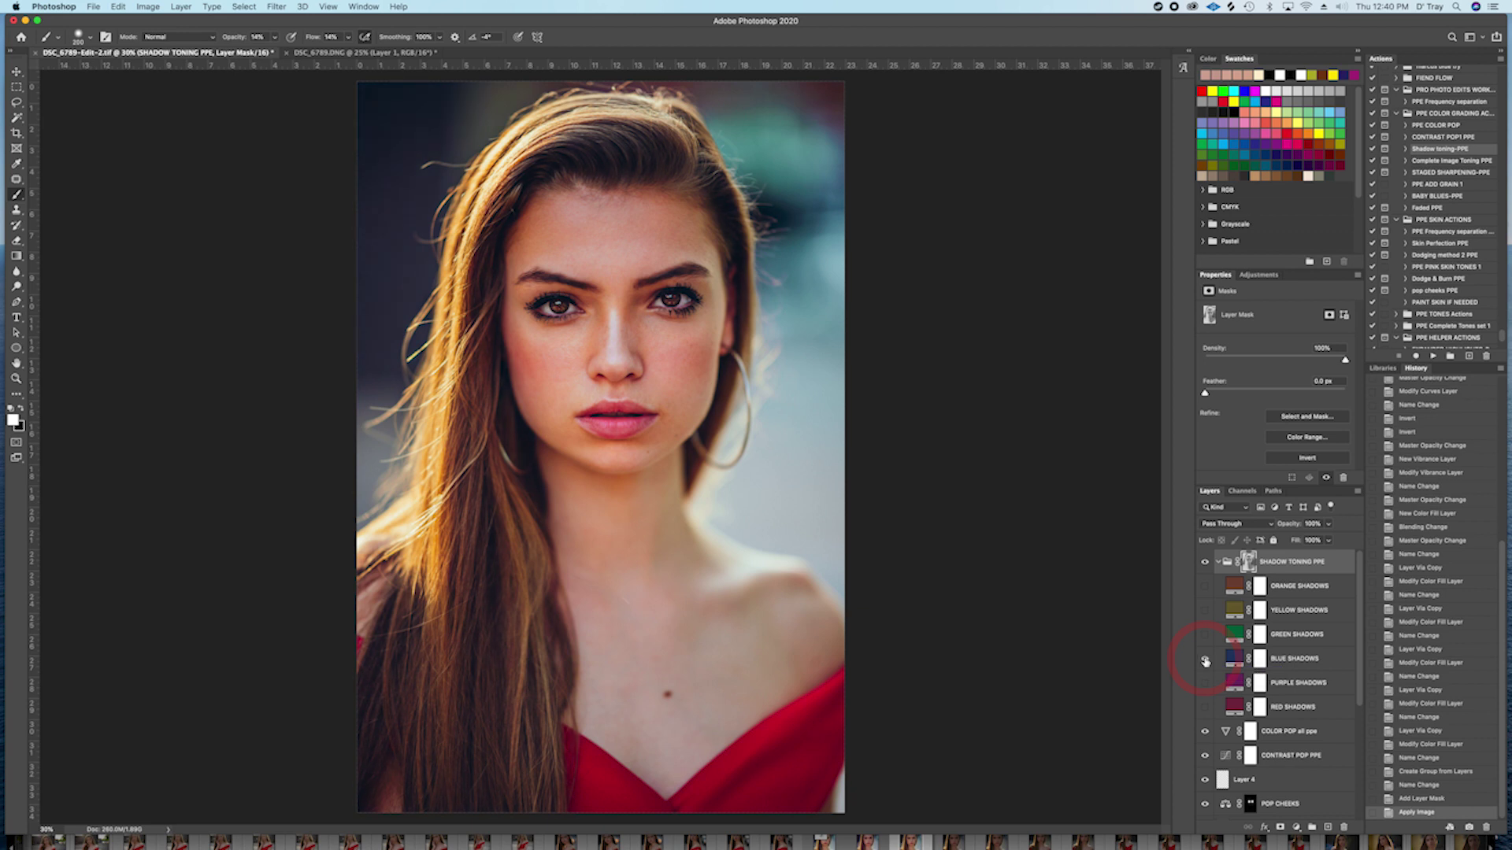
# Step: Set the BLUE SHADOWS layer's opacity to 13% and collapse the SHADOW TONING PPE group
pyautogui.click(1302, 662)
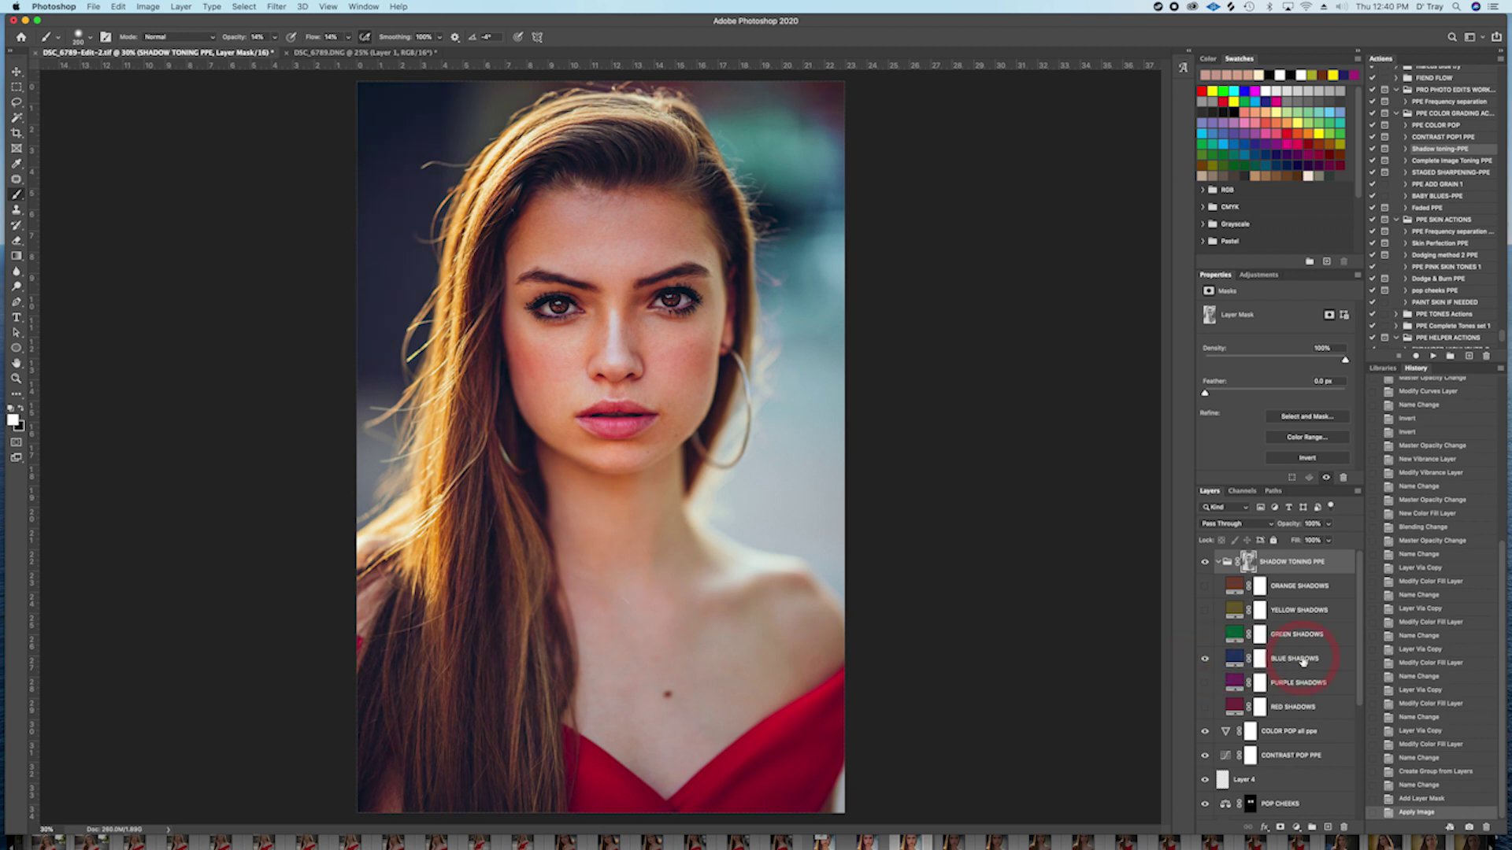
pyautogui.click(1330, 526)
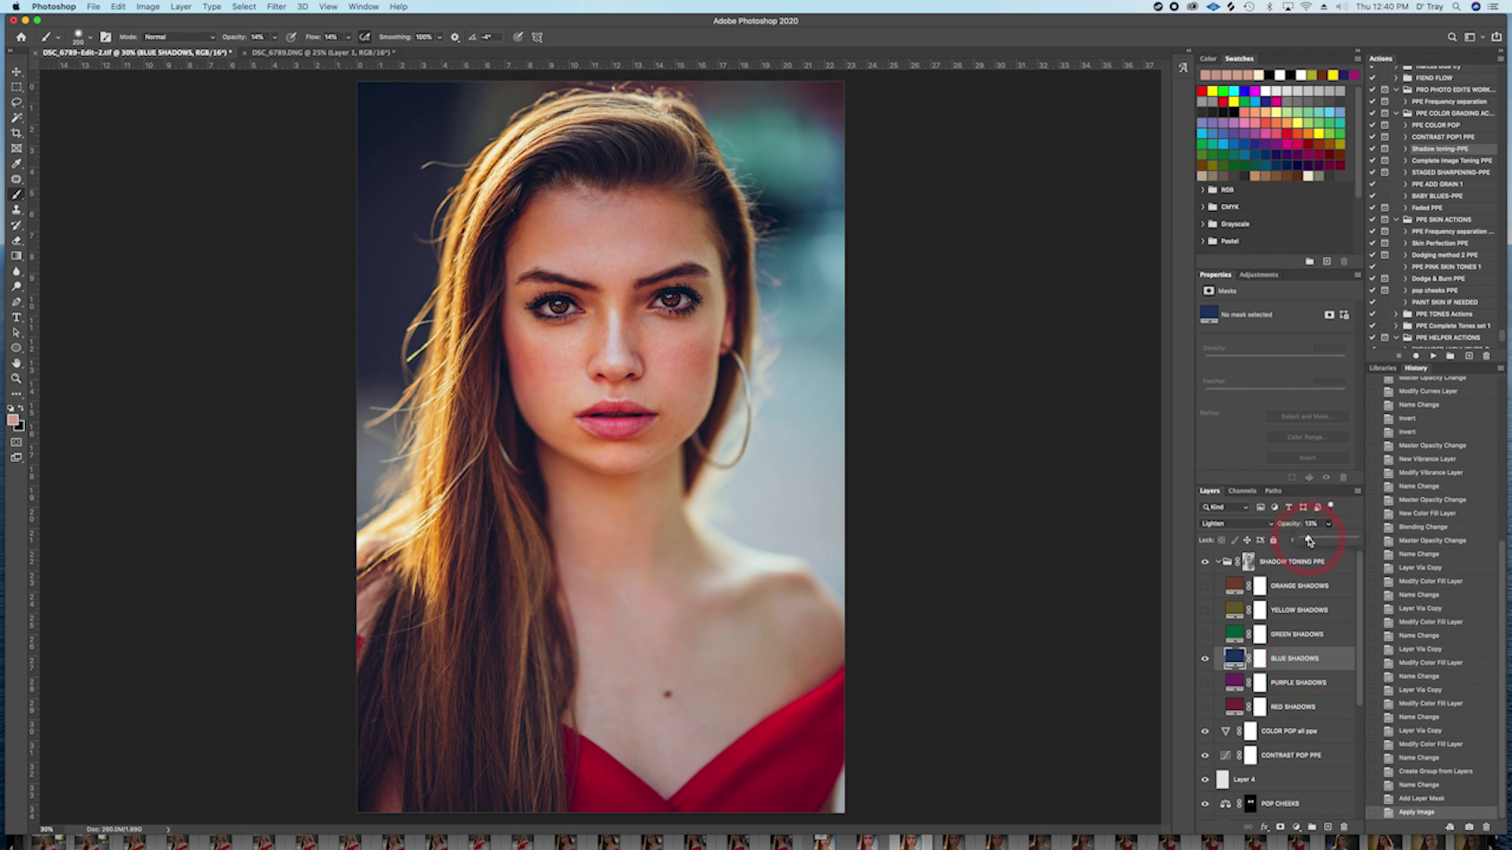
pyautogui.moveTo(1309, 540)
pyautogui.mouseDown()
pyautogui.moveTo(1332, 540)
pyautogui.moveTo(1311, 541)
pyautogui.mouseUp()
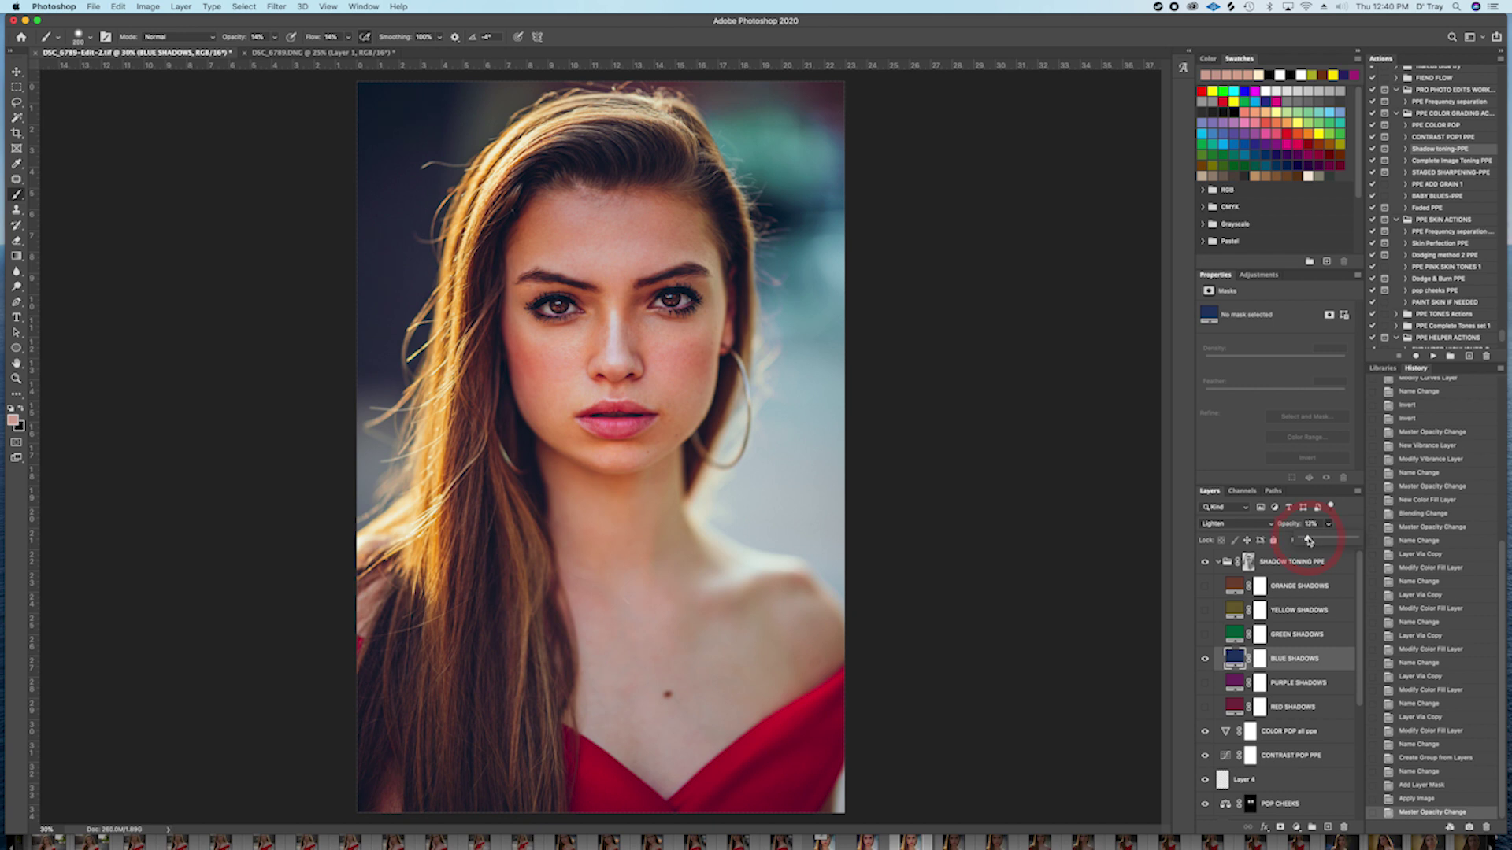
pyautogui.click(1227, 562)
pyautogui.click(1218, 562)
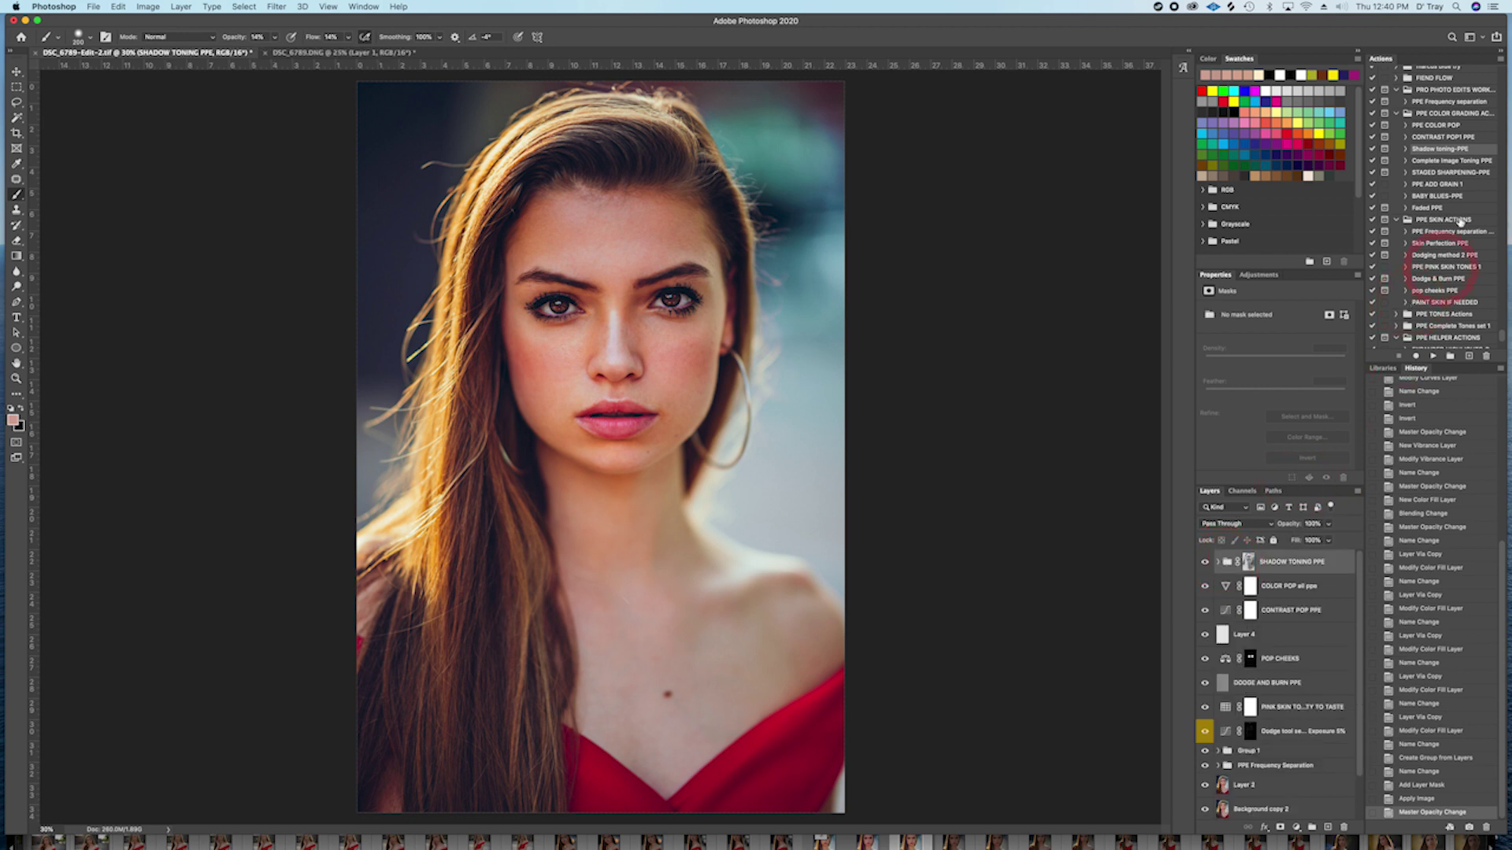
# Step: Run the Complete Image Toning PPE action from the PPE color grading set and let it continue to completion
pyautogui.click(1449, 160)
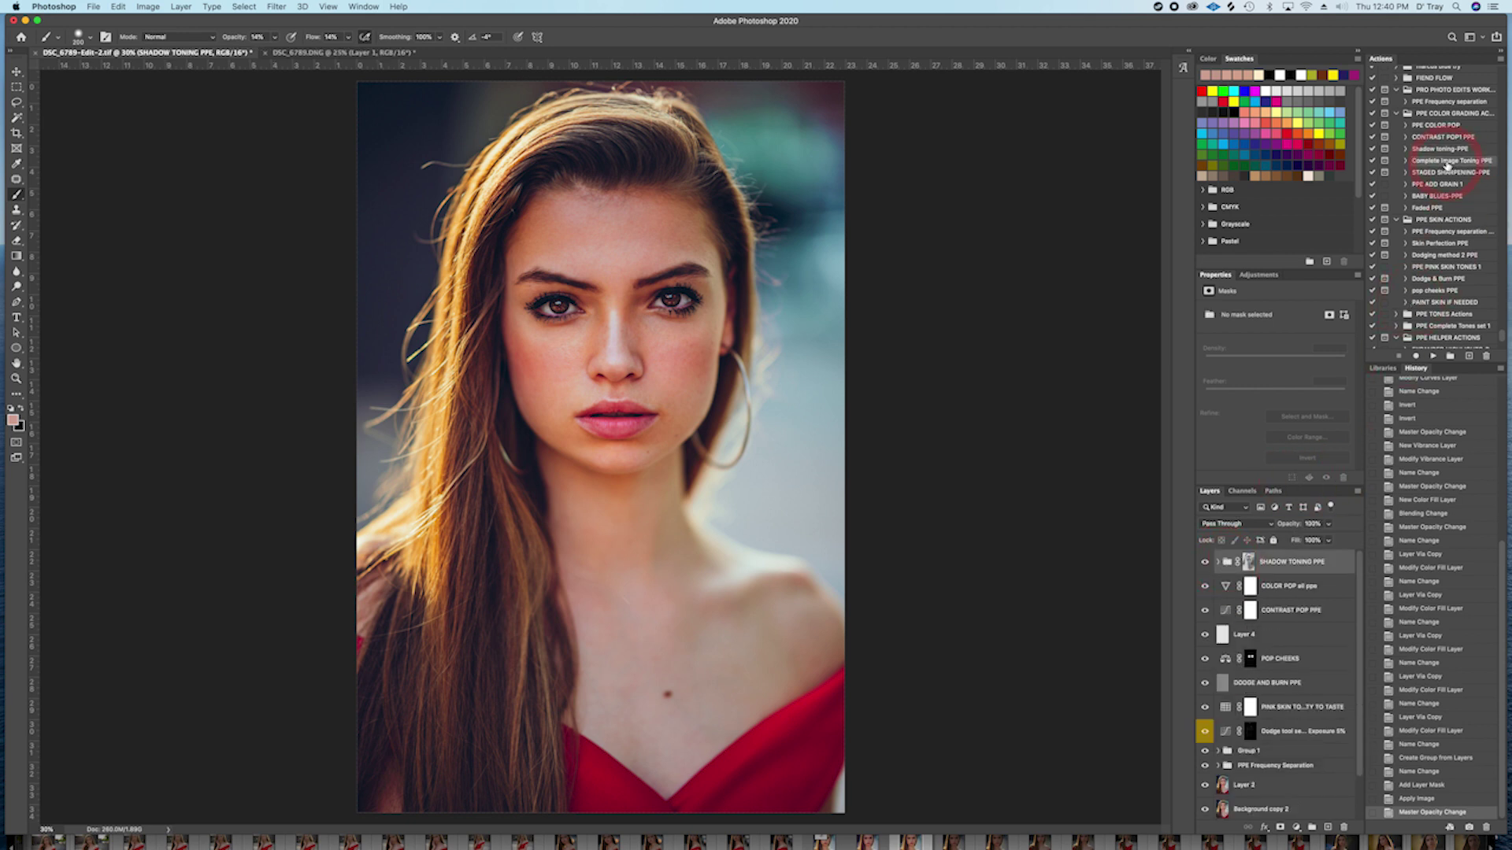
pyautogui.click(1434, 357)
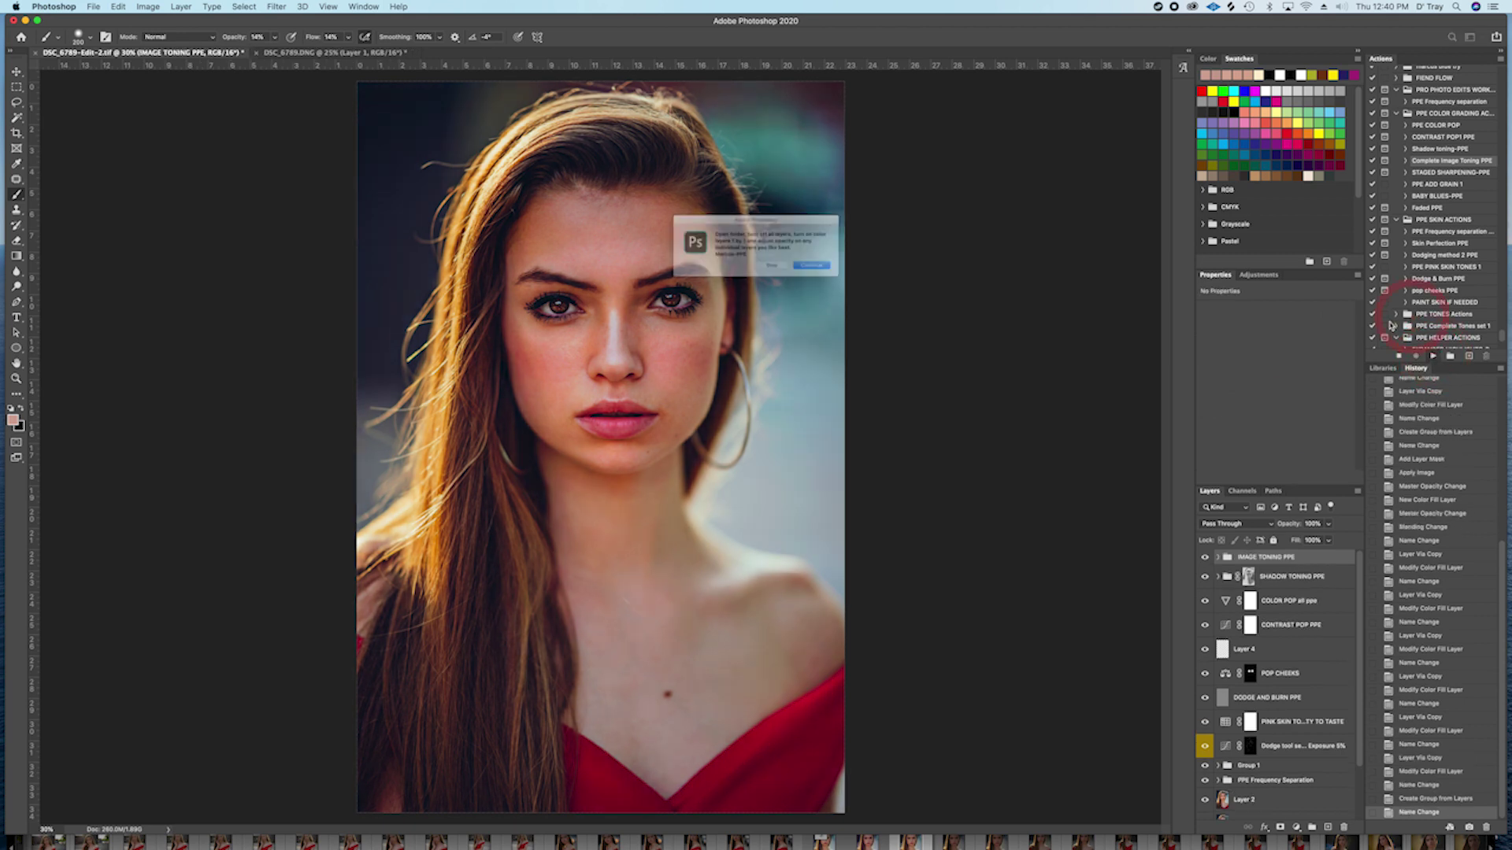
pyautogui.click(864, 280)
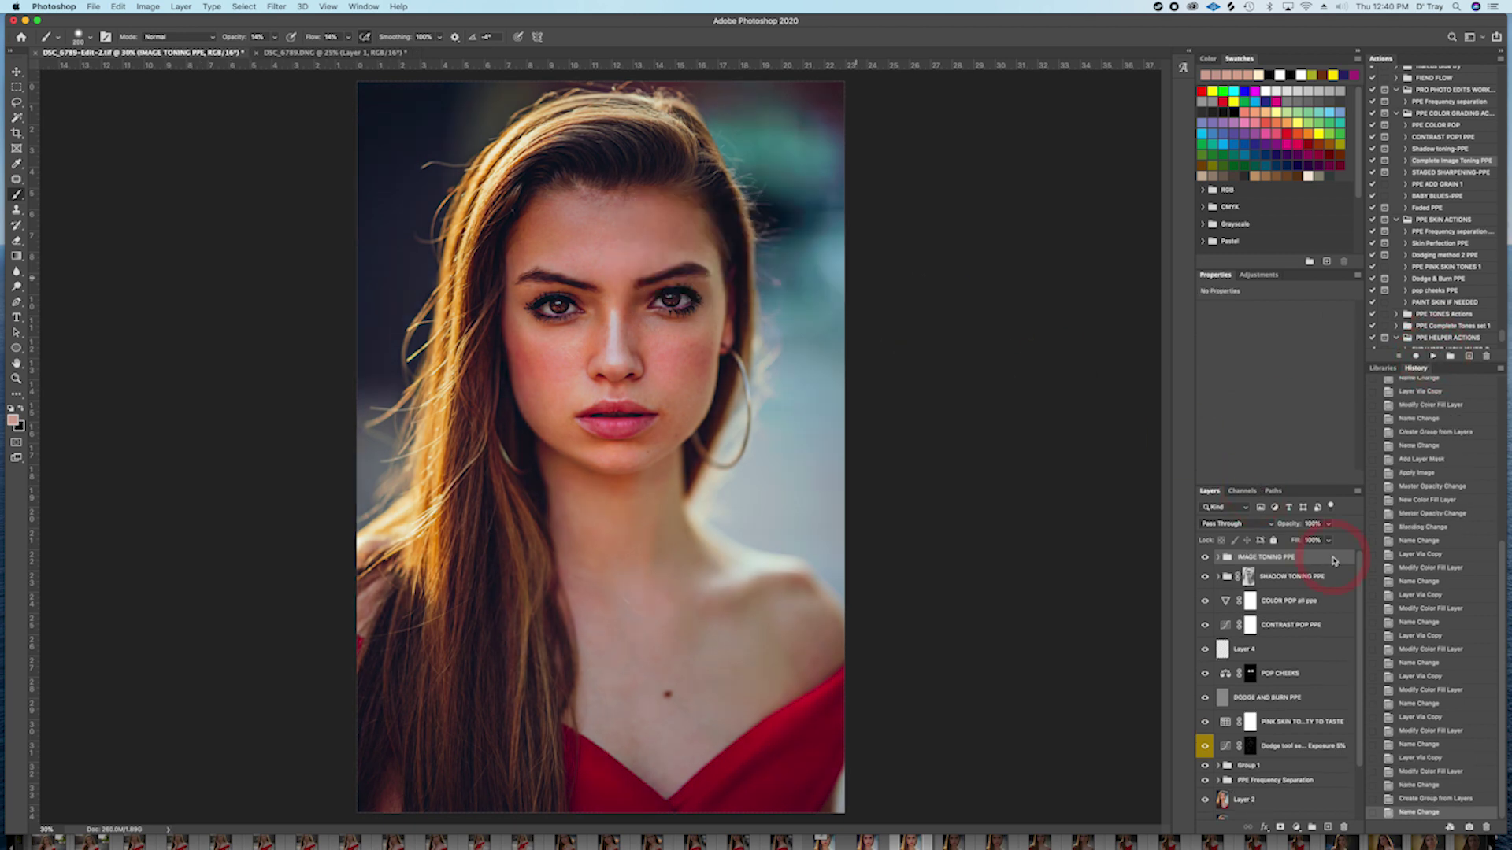
# Step: Expand the IMAGE TONING PPE group and hide all seven color toning layers, from orange to red
pyautogui.click(1218, 557)
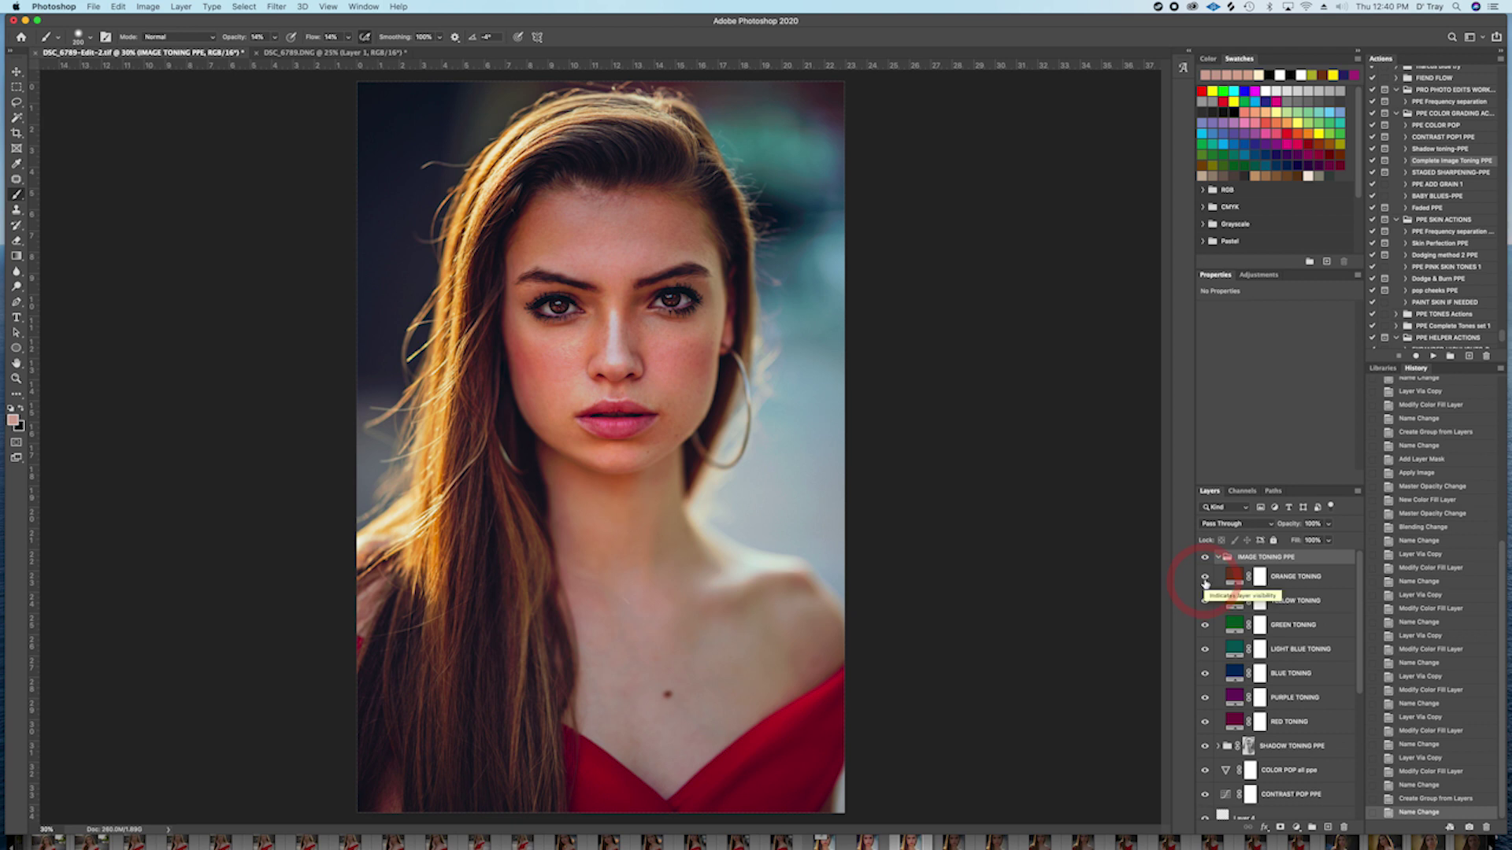
pyautogui.moveTo(1205, 585); pyautogui.dragTo(1206, 724)
pyautogui.click(1237, 600)
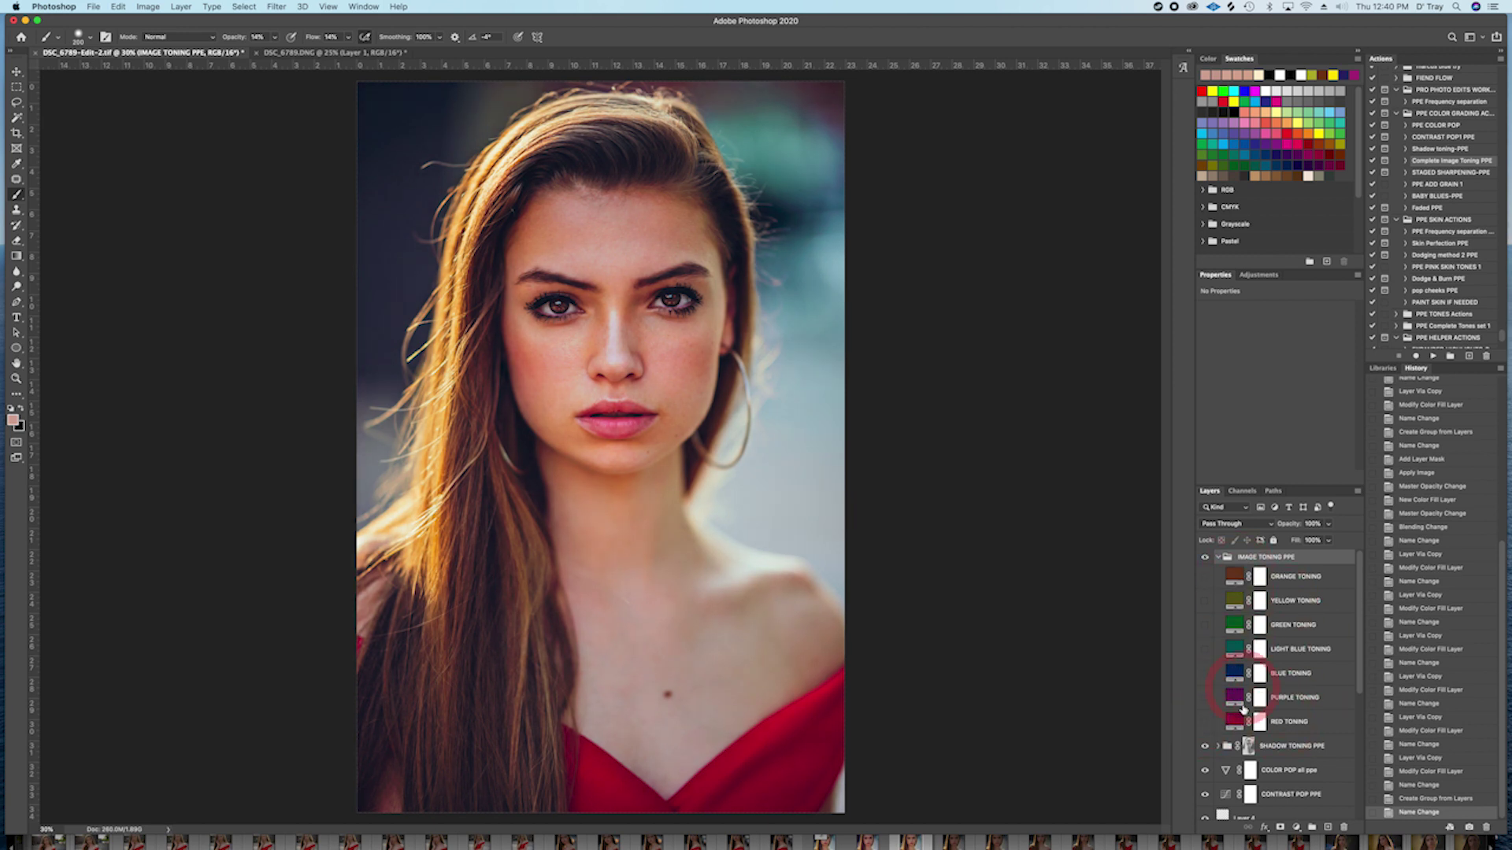
pyautogui.click(1298, 606)
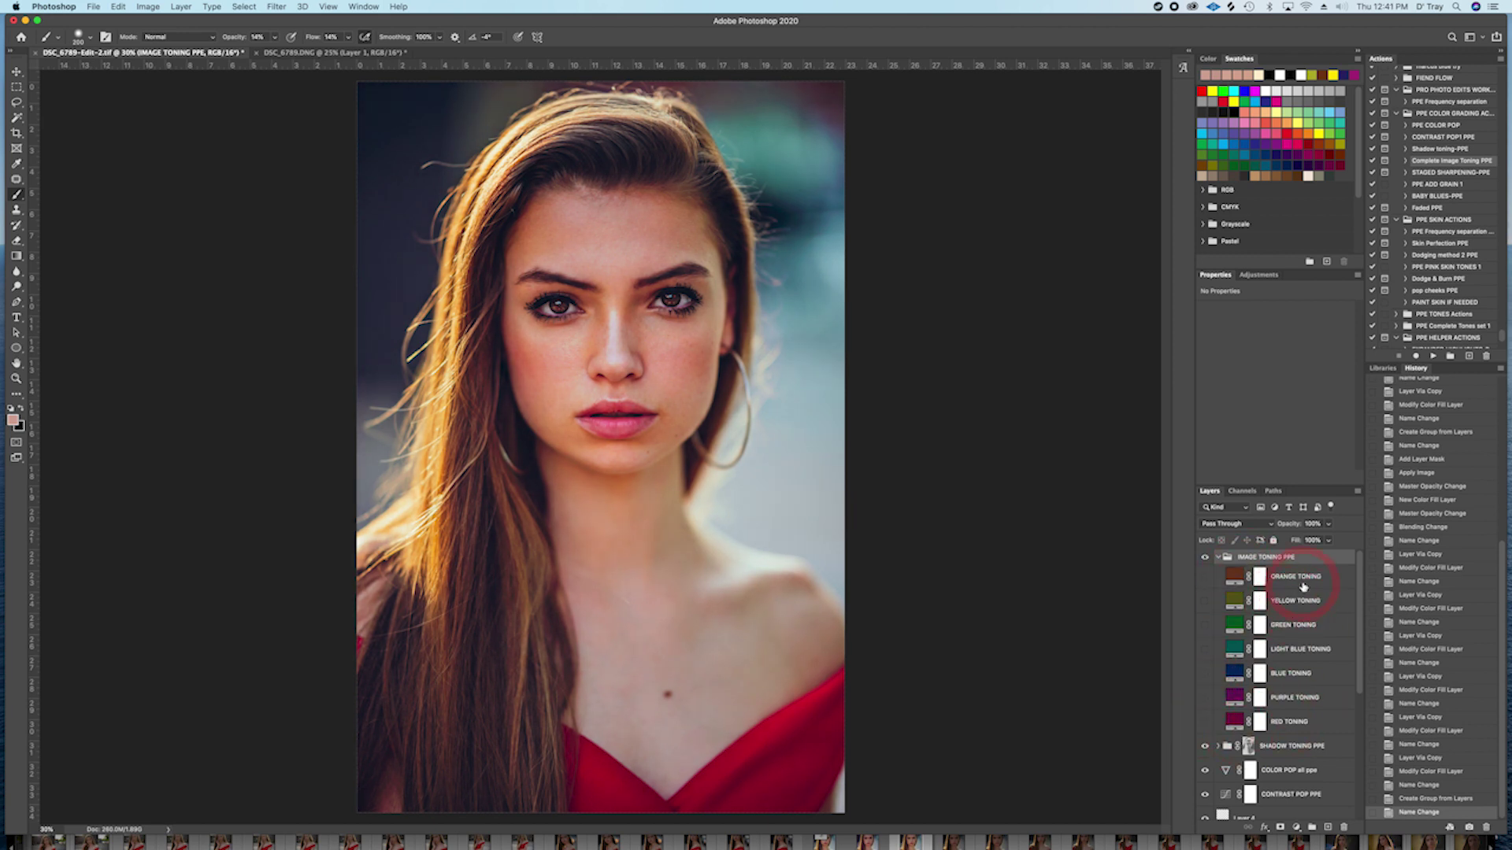
# Step: Show the YELLOW TONING layer and change its fill color to bright yellow, hex bcca24
pyautogui.click(1219, 603)
pyautogui.click(1203, 604)
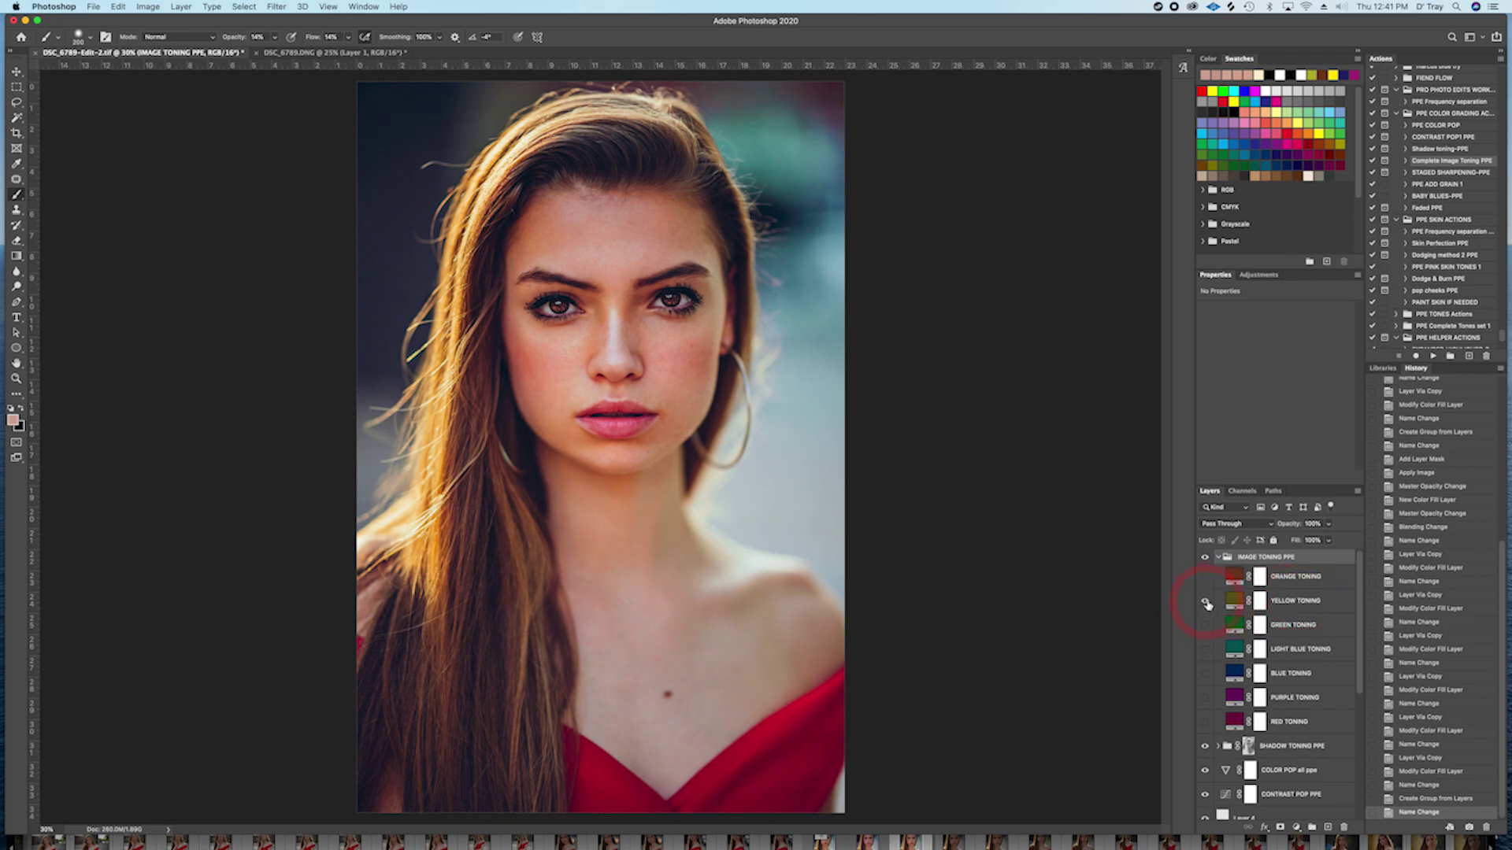
pyautogui.click(1235, 601)
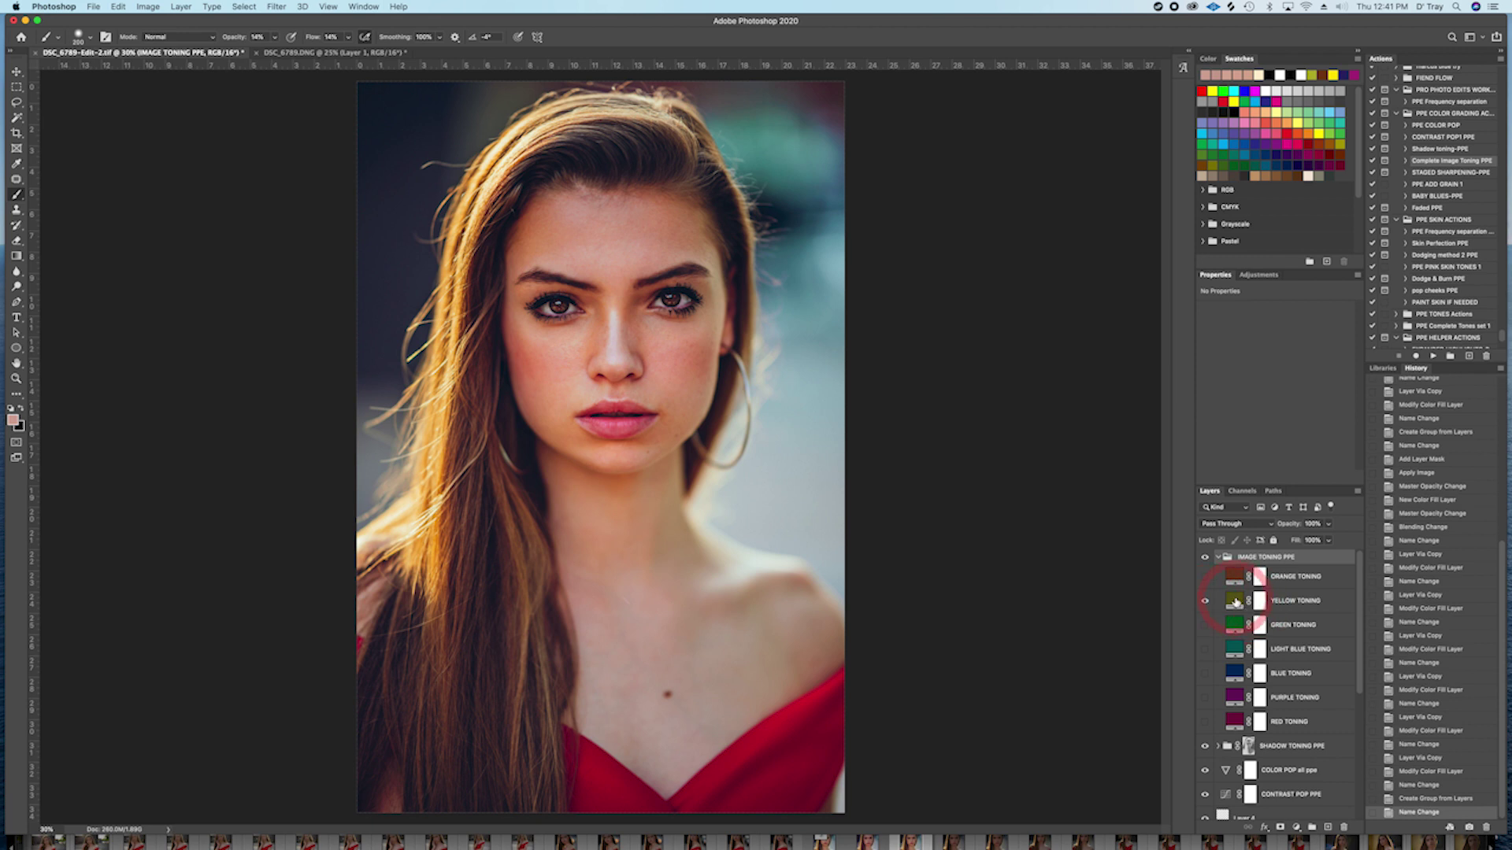
pyautogui.click(1205, 603)
pyautogui.doubleClick(1235, 603)
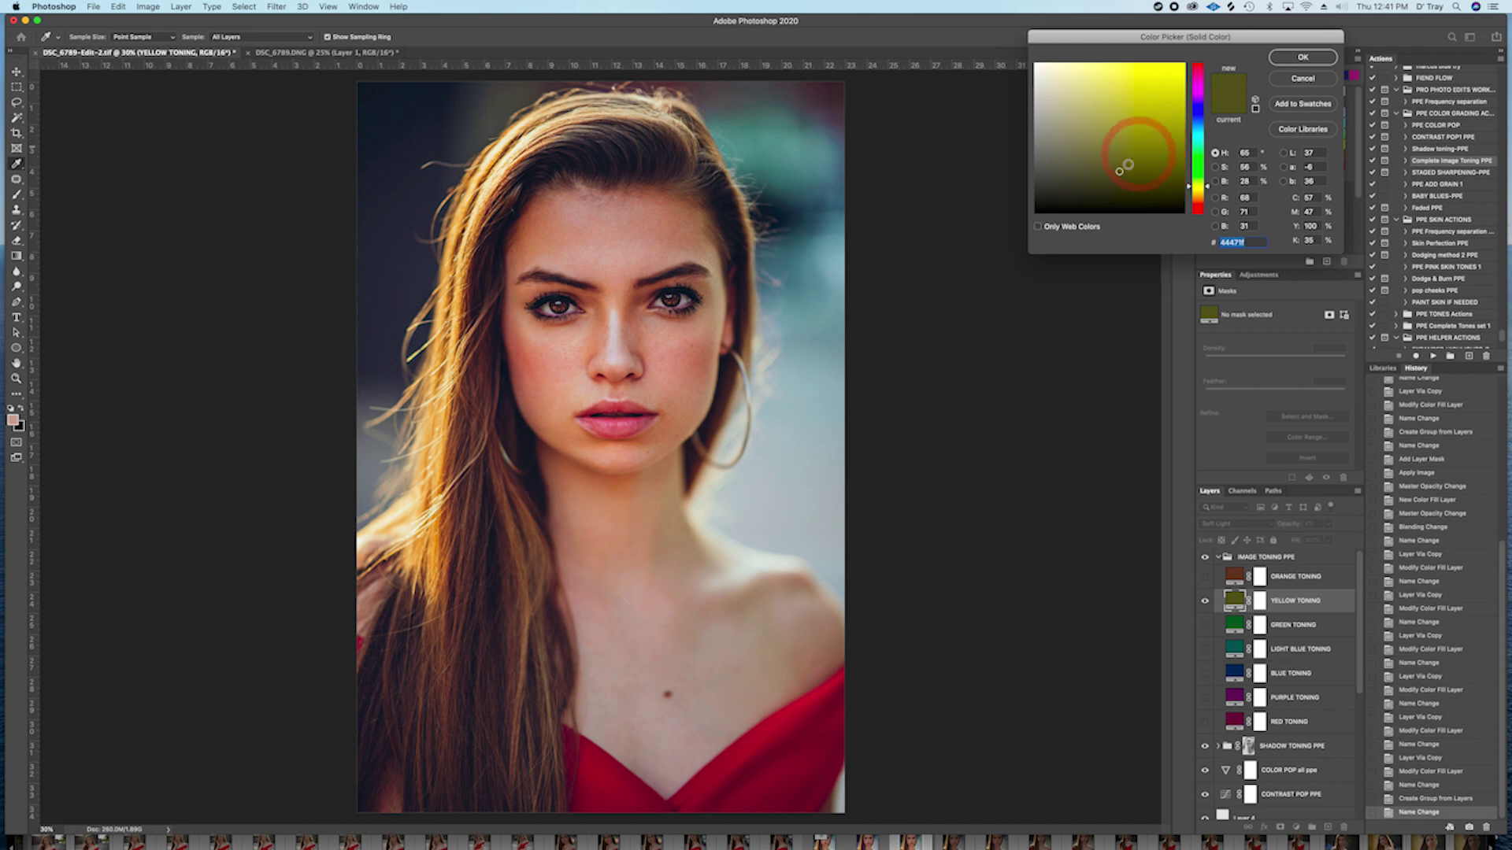
pyautogui.moveTo(1121, 169)
pyautogui.mouseDown()
pyautogui.moveTo(1141, 105)
pyautogui.moveTo(1114, 148)
pyautogui.moveTo(1126, 159)
pyautogui.moveTo(1158, 94)
pyautogui.mouseUp()
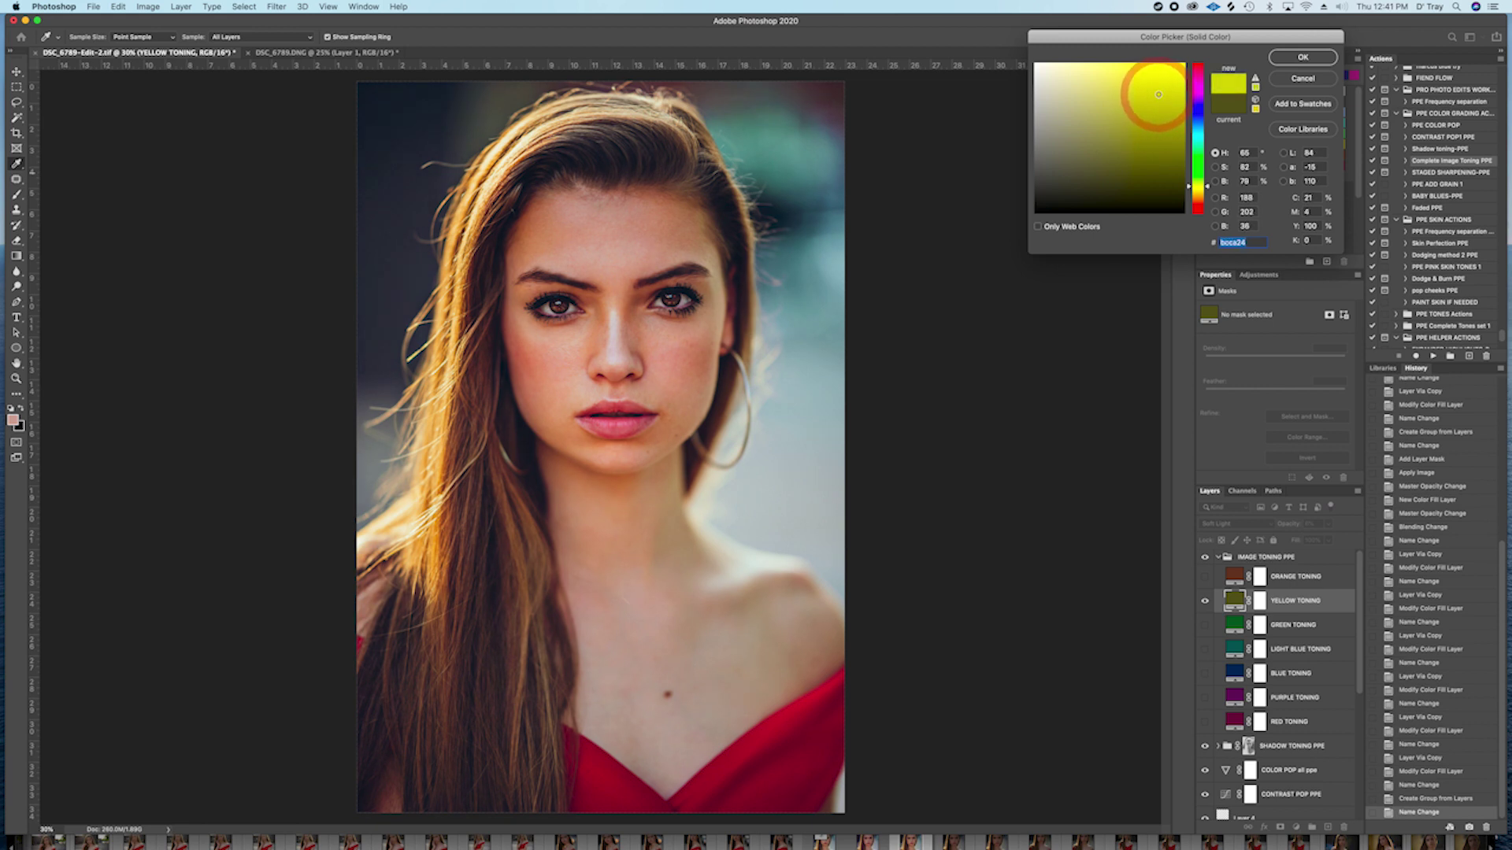
pyautogui.click(1303, 57)
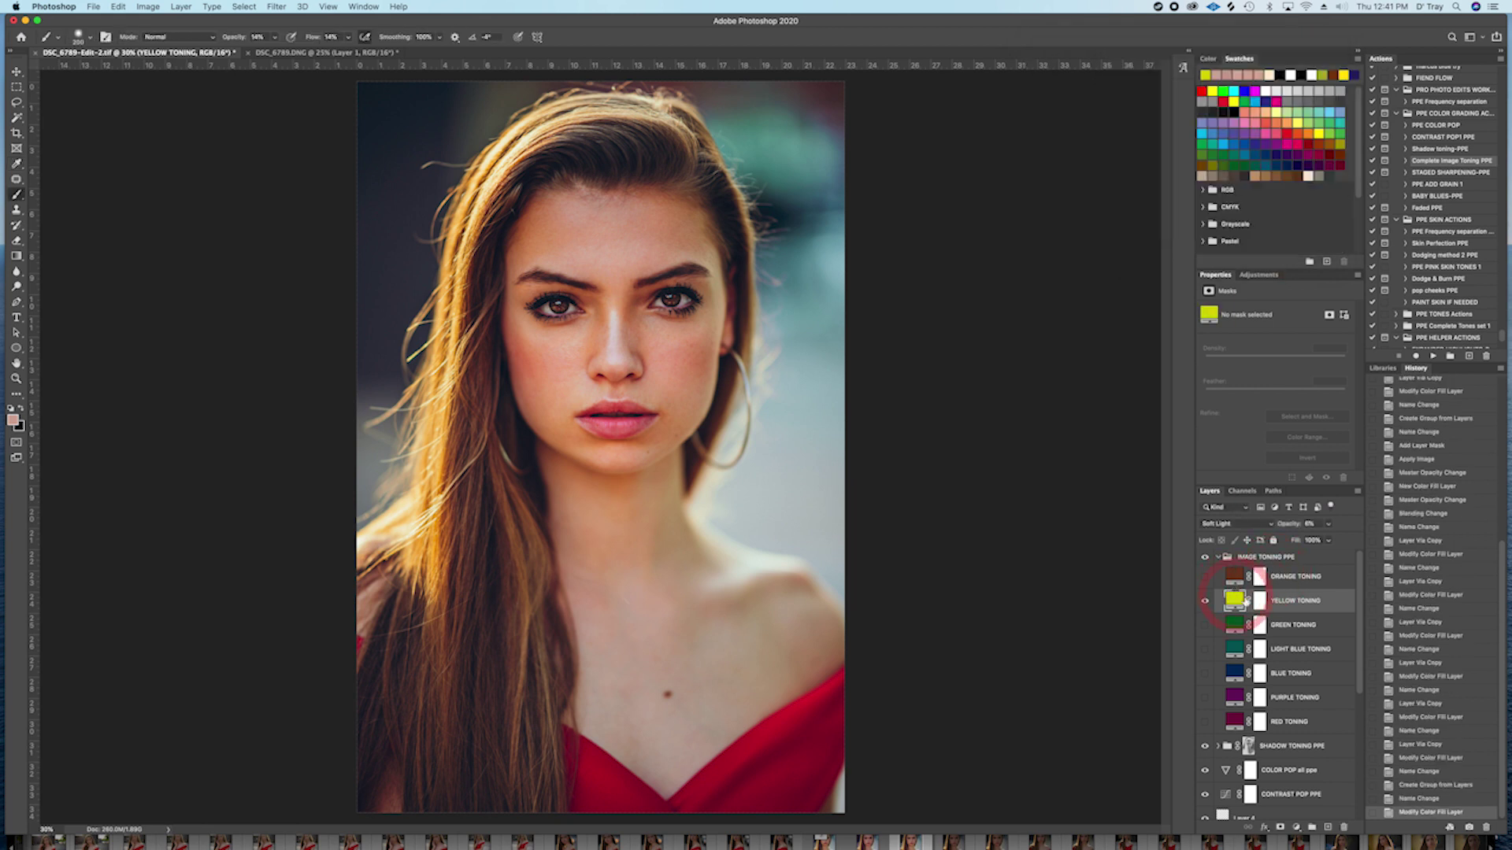
# Step: Compare the portrait with and without the recolored YELLOW TONING layer
pyautogui.click(1205, 602)
pyautogui.click(1204, 603)
pyautogui.click(1204, 604)
pyautogui.click(1205, 603)
# Step: Try the Overlay blend mode on the YELLOW TONING layer and return it to Soft Light
pyautogui.click(1249, 526)
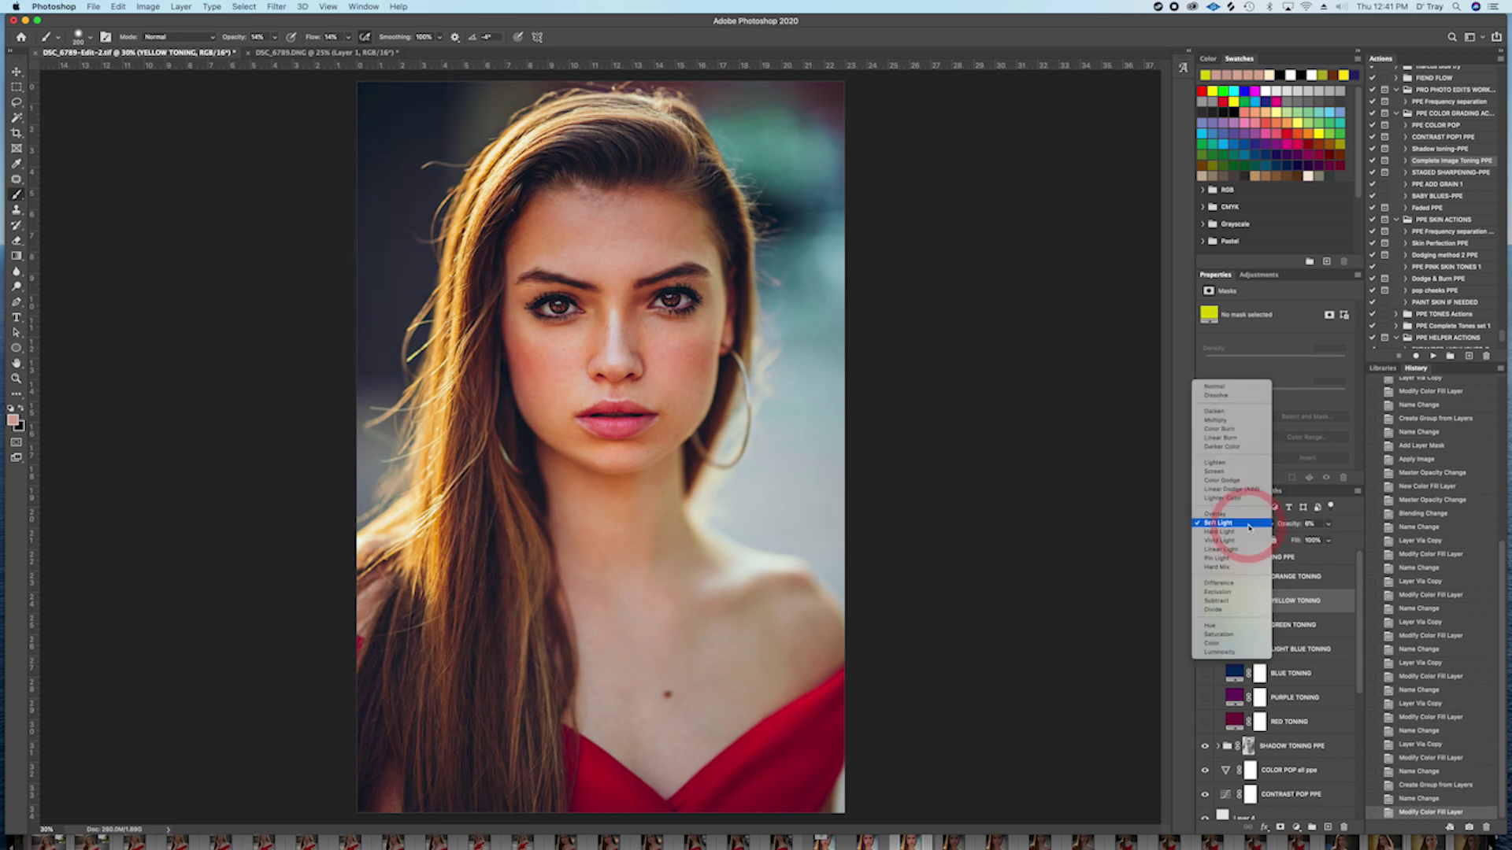
pyautogui.click(1249, 524)
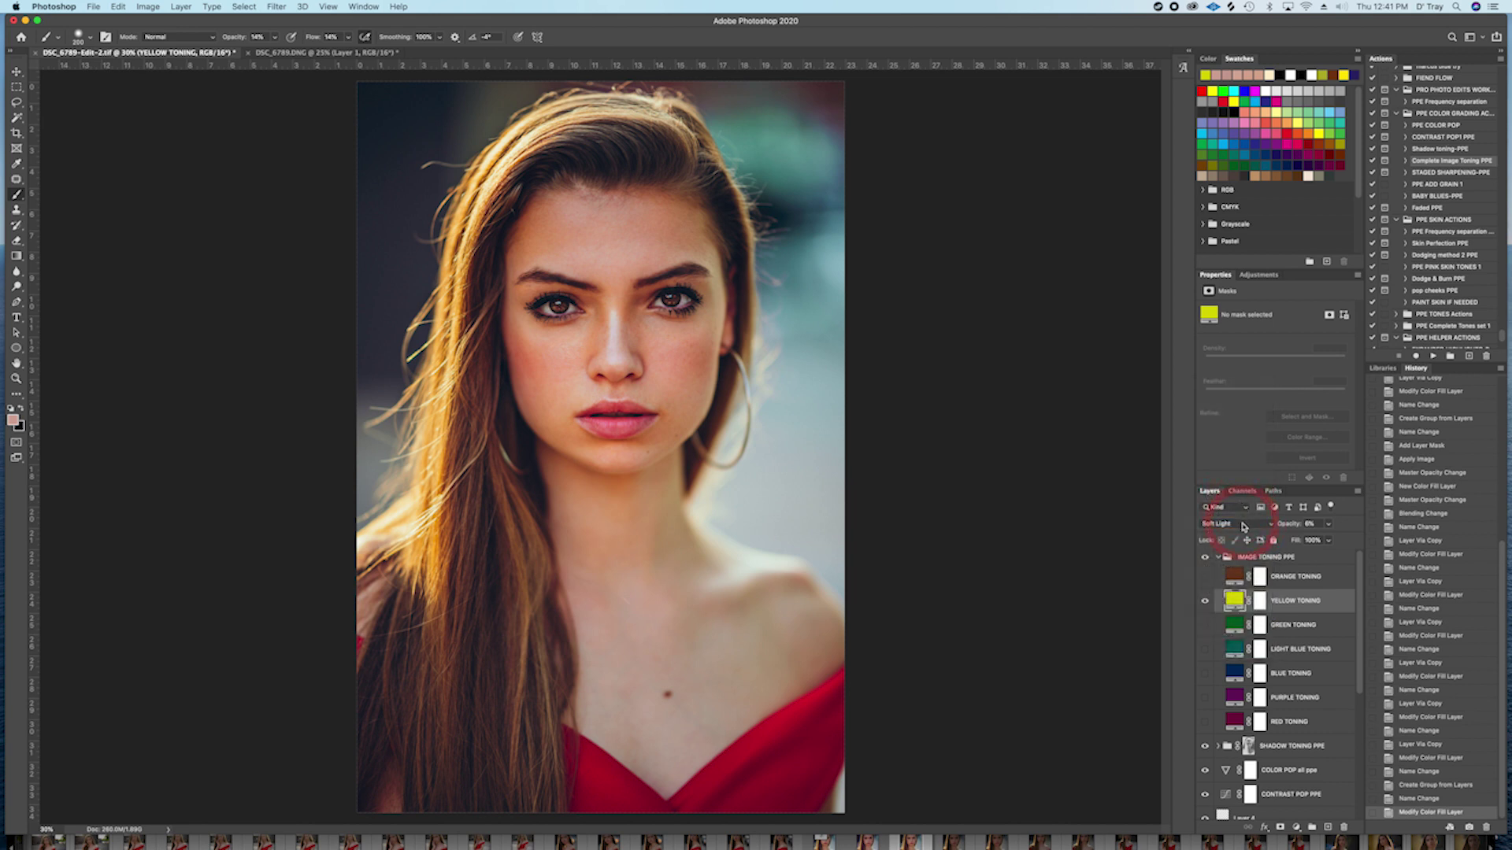
pyautogui.click(1244, 526)
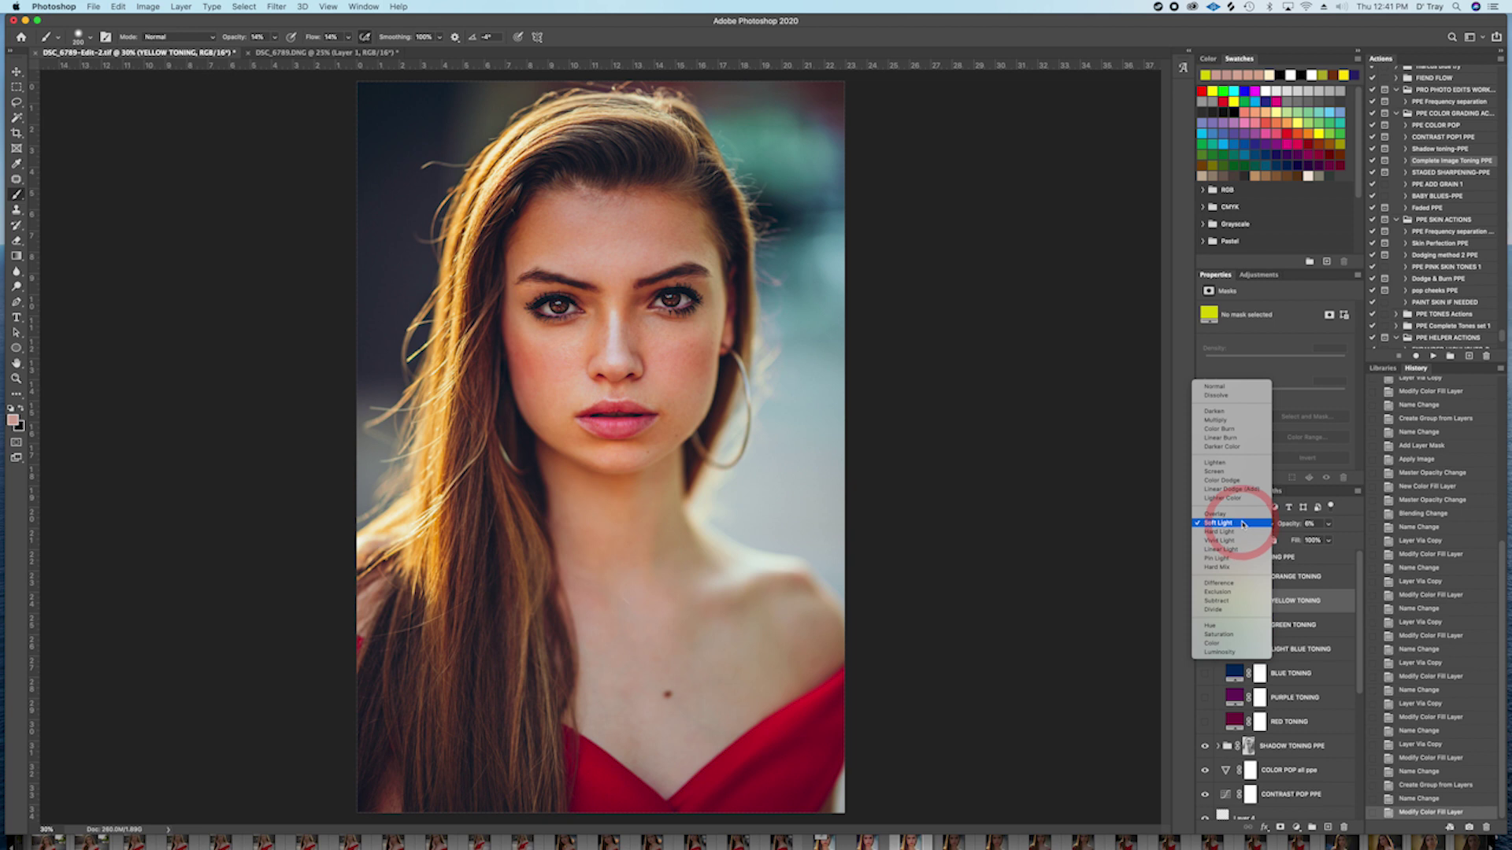
pyautogui.click(1240, 514)
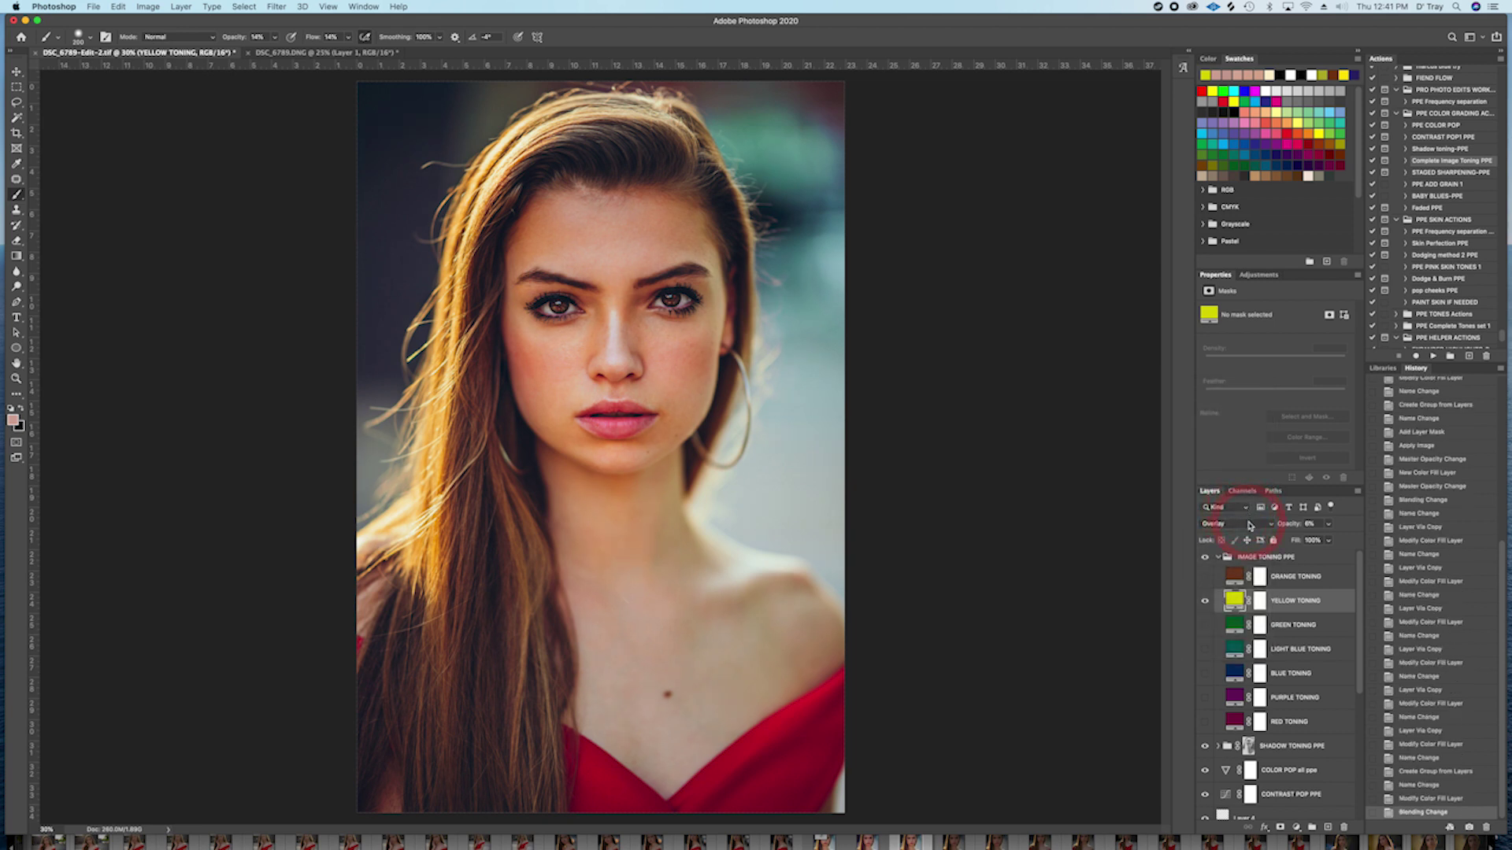
pyautogui.click(1249, 526)
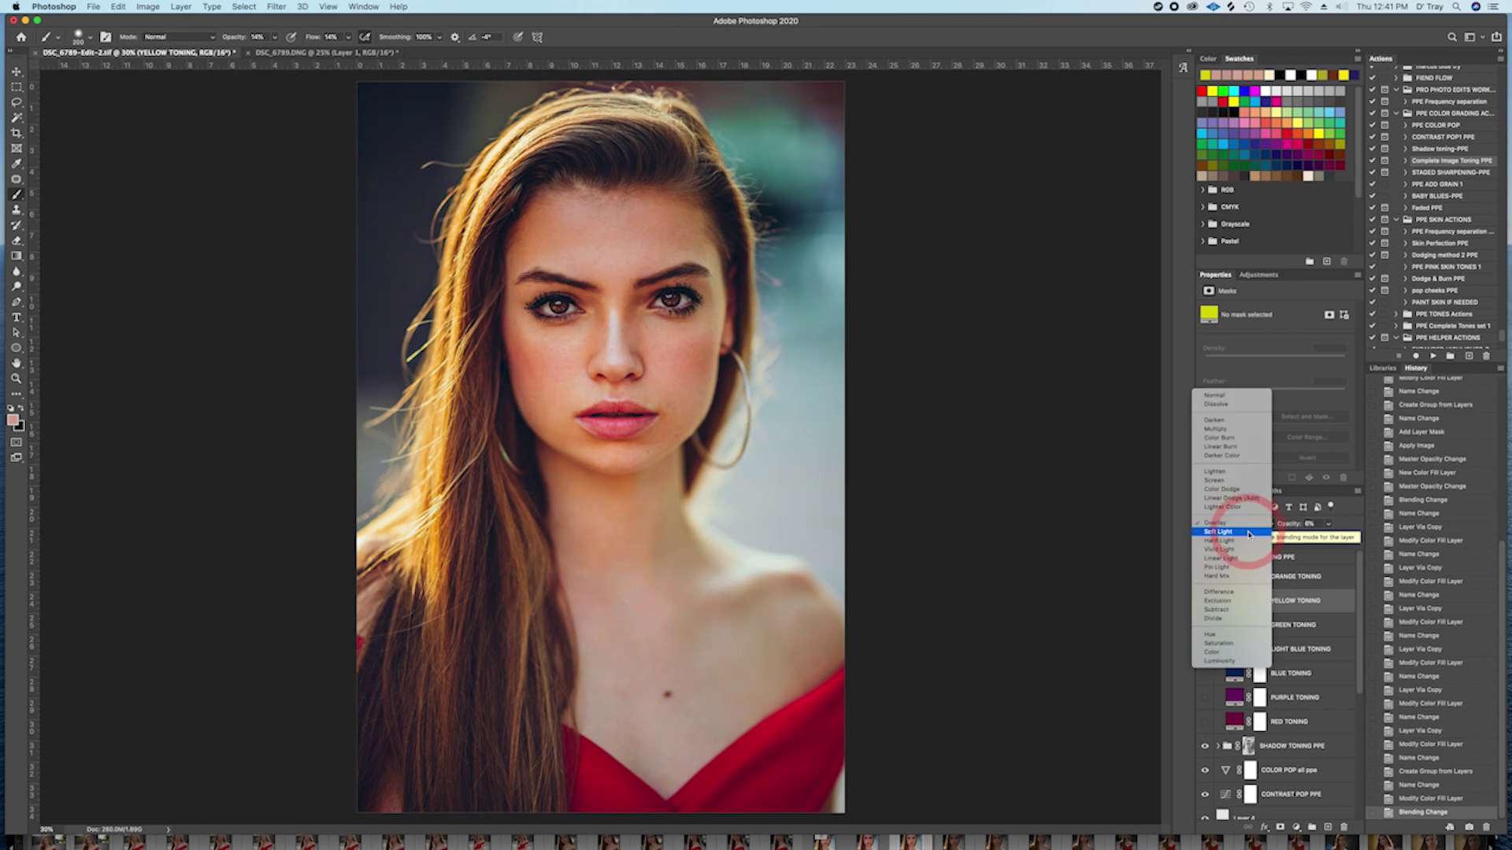
pyautogui.click(1249, 533)
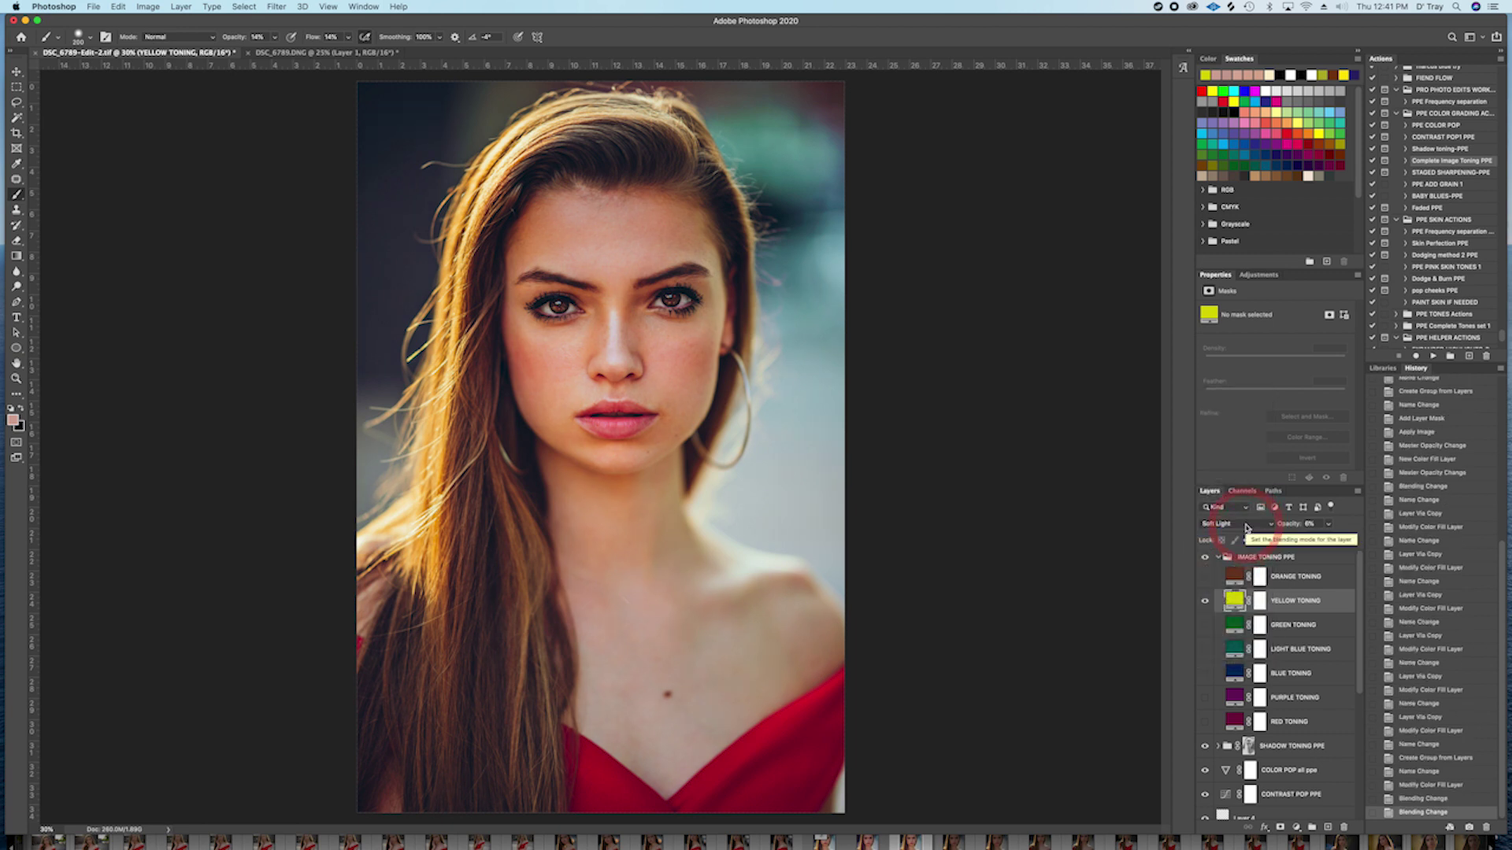
pyautogui.click(1246, 526)
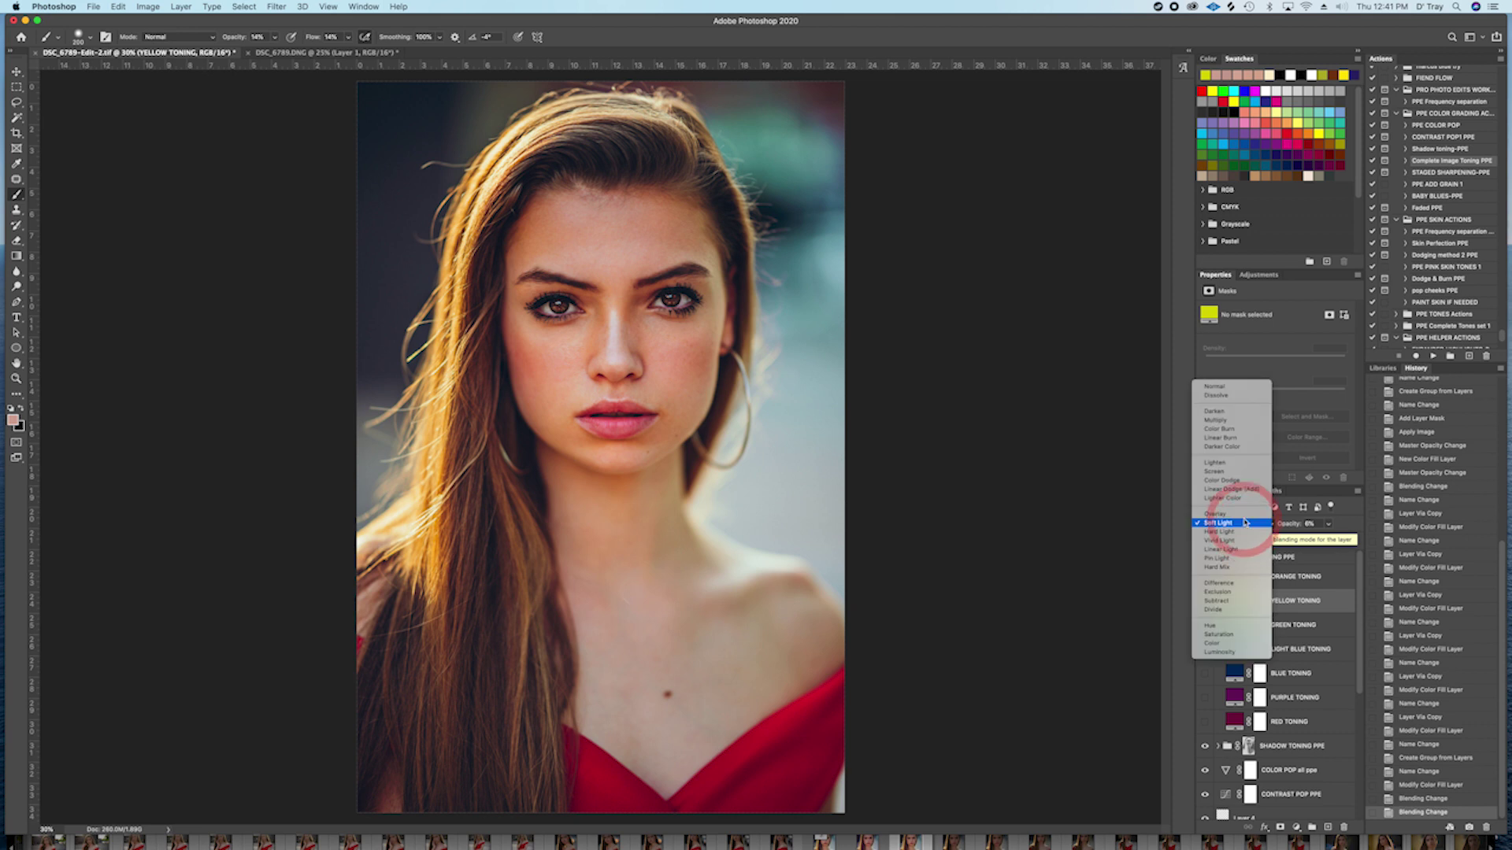
pyautogui.click(1246, 525)
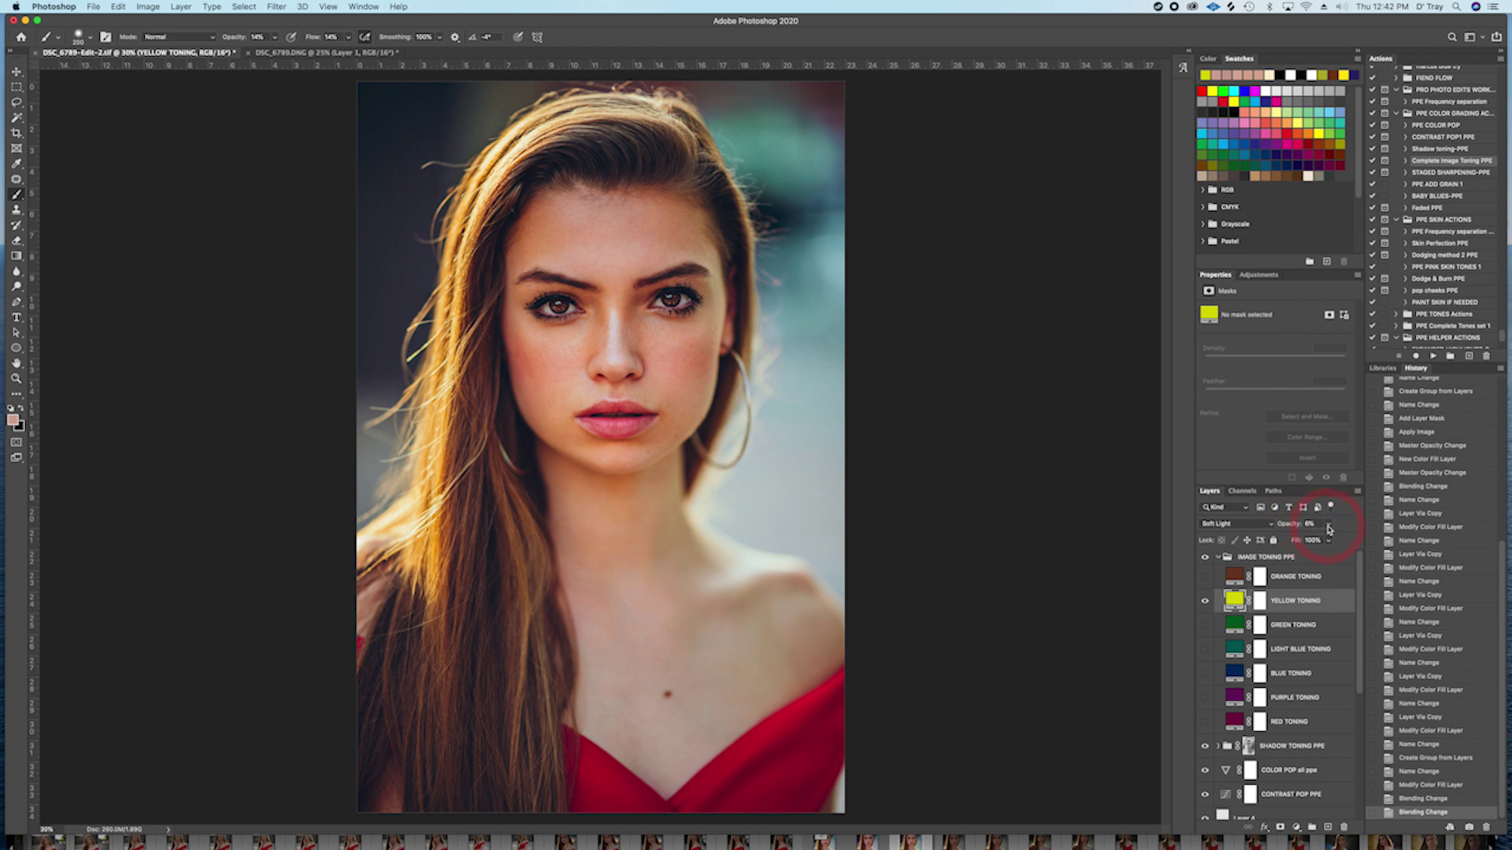
# Step: Lower the YELLOW TONING layer's opacity to 4% and collapse the IMAGE TONING PPE group
pyautogui.click(1329, 527)
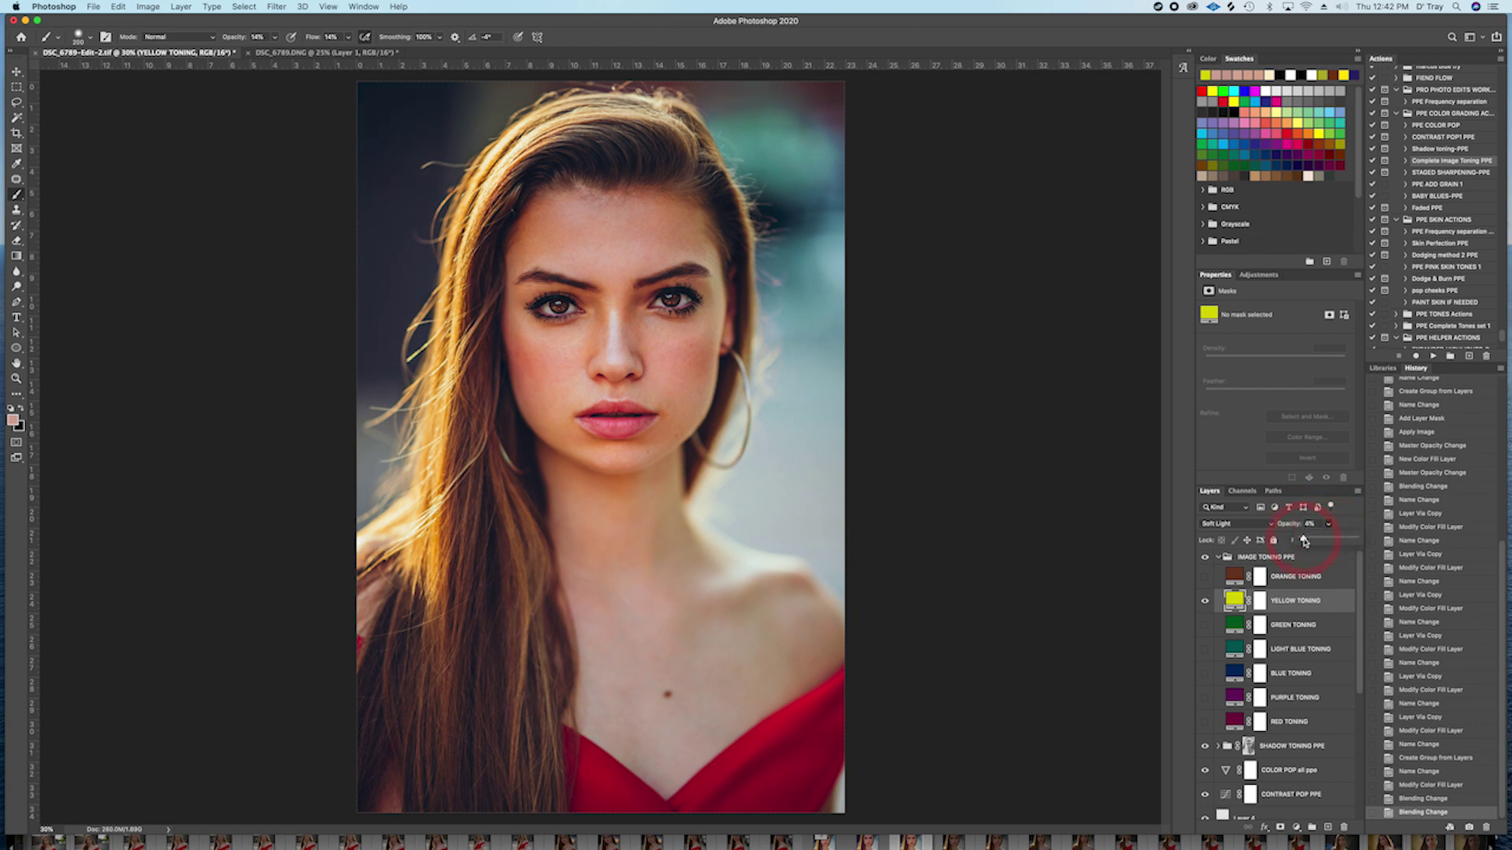
pyautogui.moveTo(1304, 541); pyautogui.dragTo(1303, 541)
pyautogui.click(1233, 561)
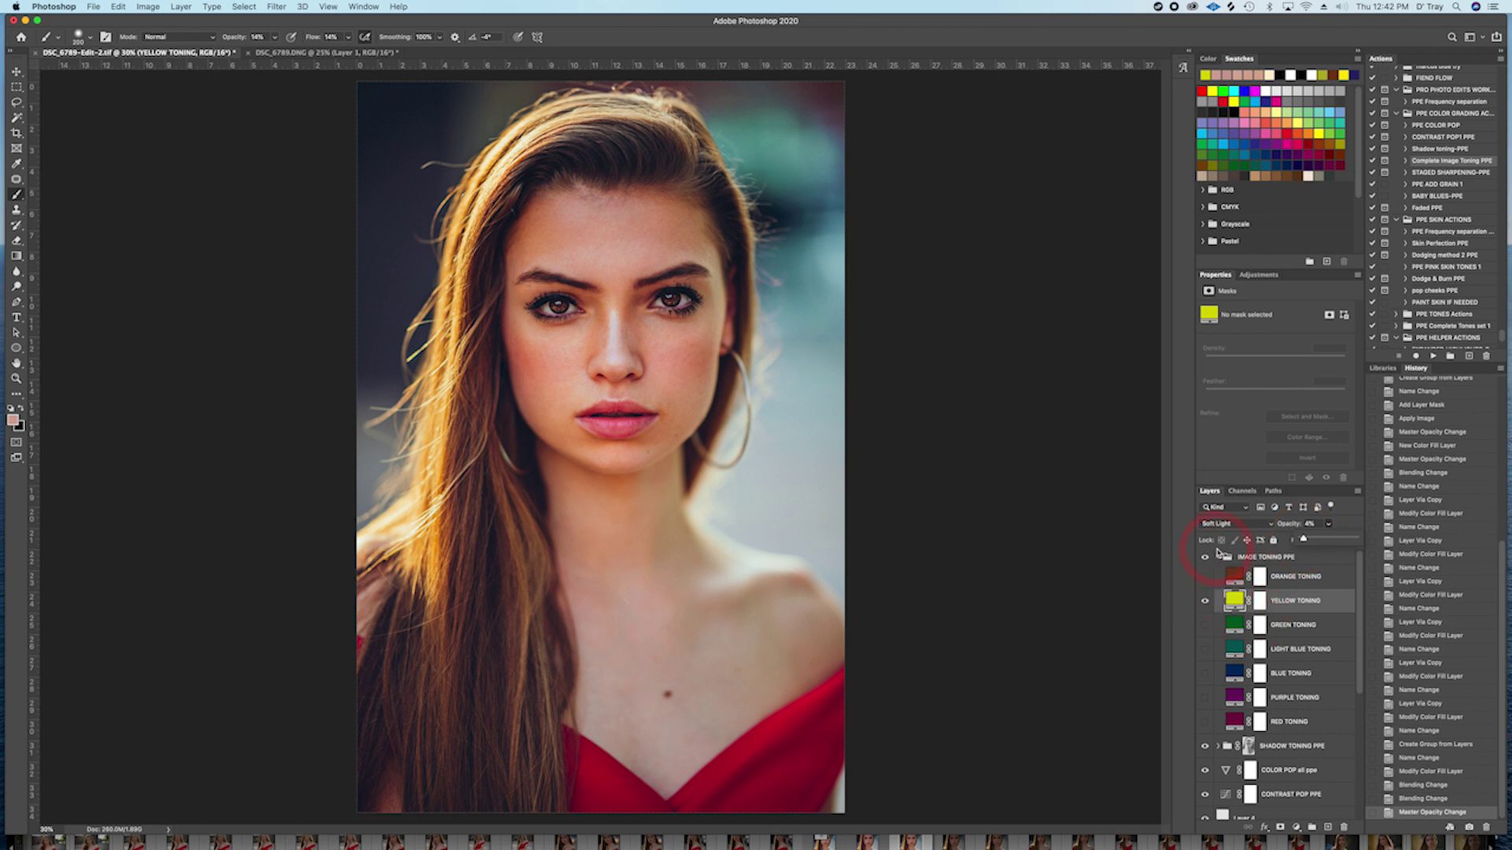
# Step: Run the STAGED SHARPENING-PPE action to completion and look over the layers inside its STAGED SHARPENING group
pyautogui.click(1441, 173)
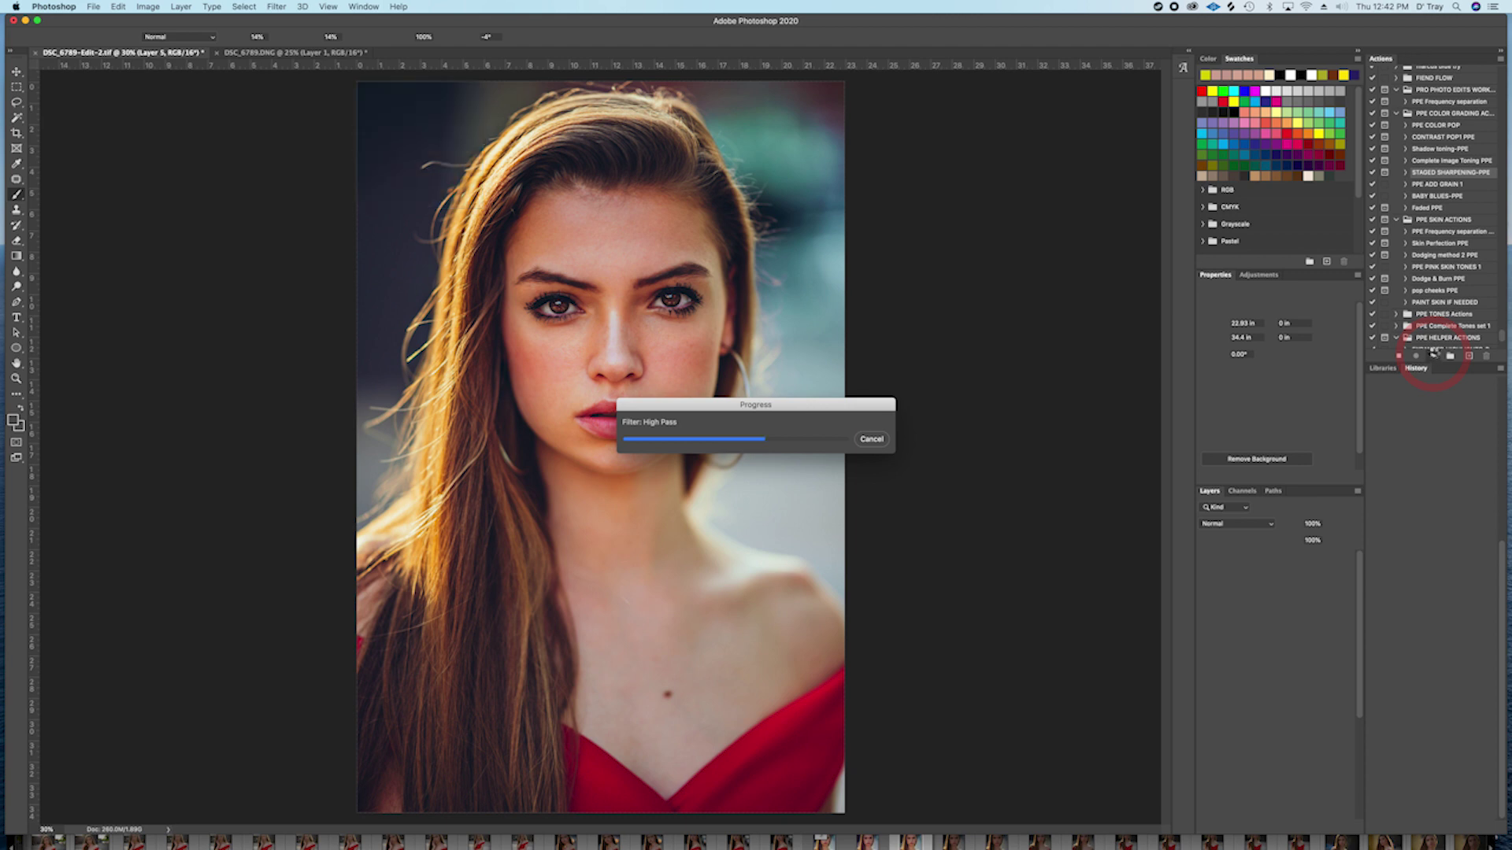
pyautogui.click(835, 287)
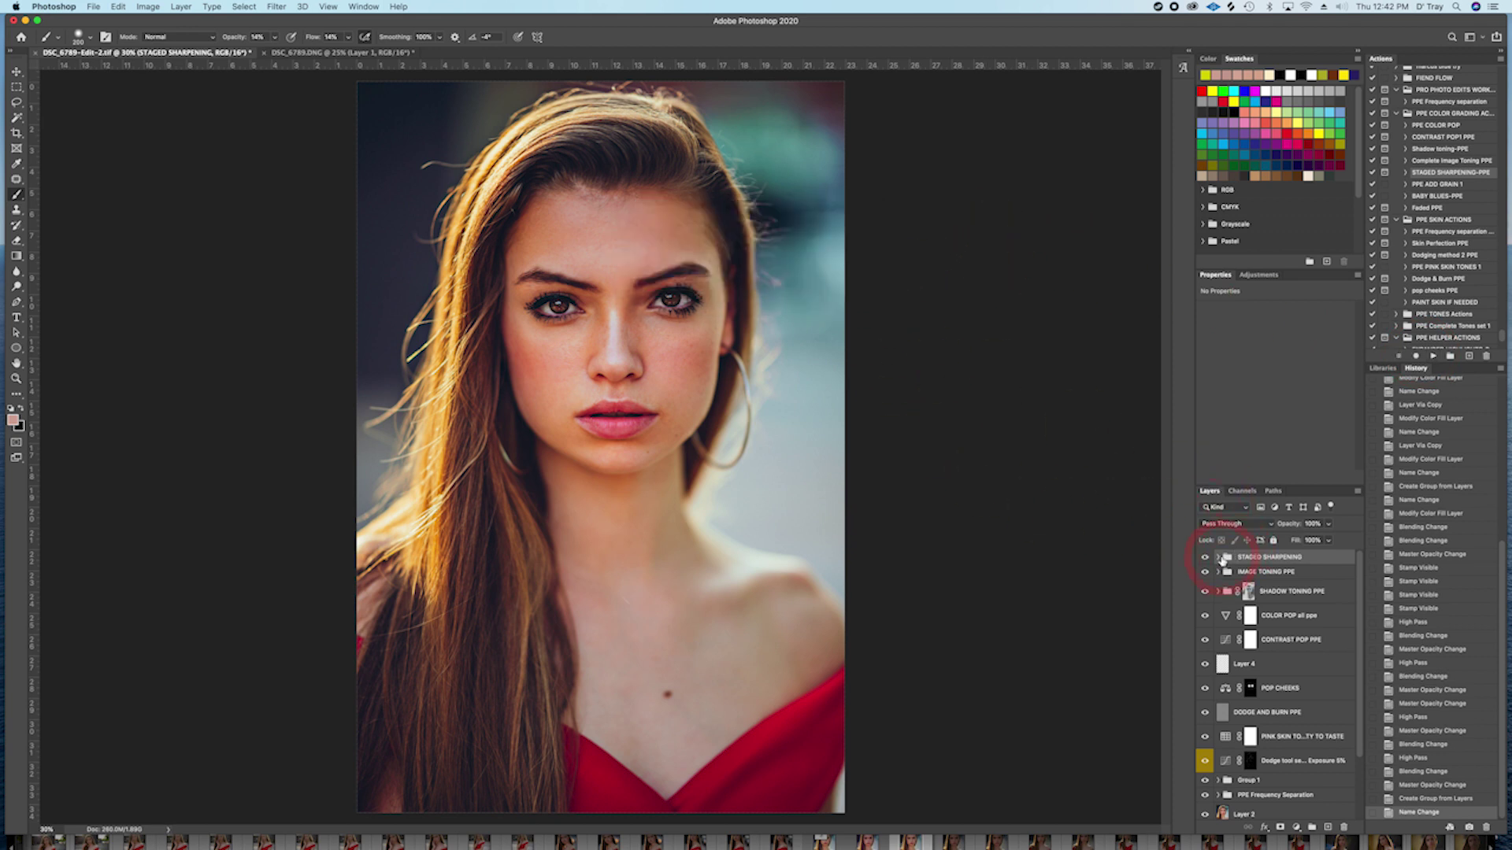
pyautogui.click(1219, 556)
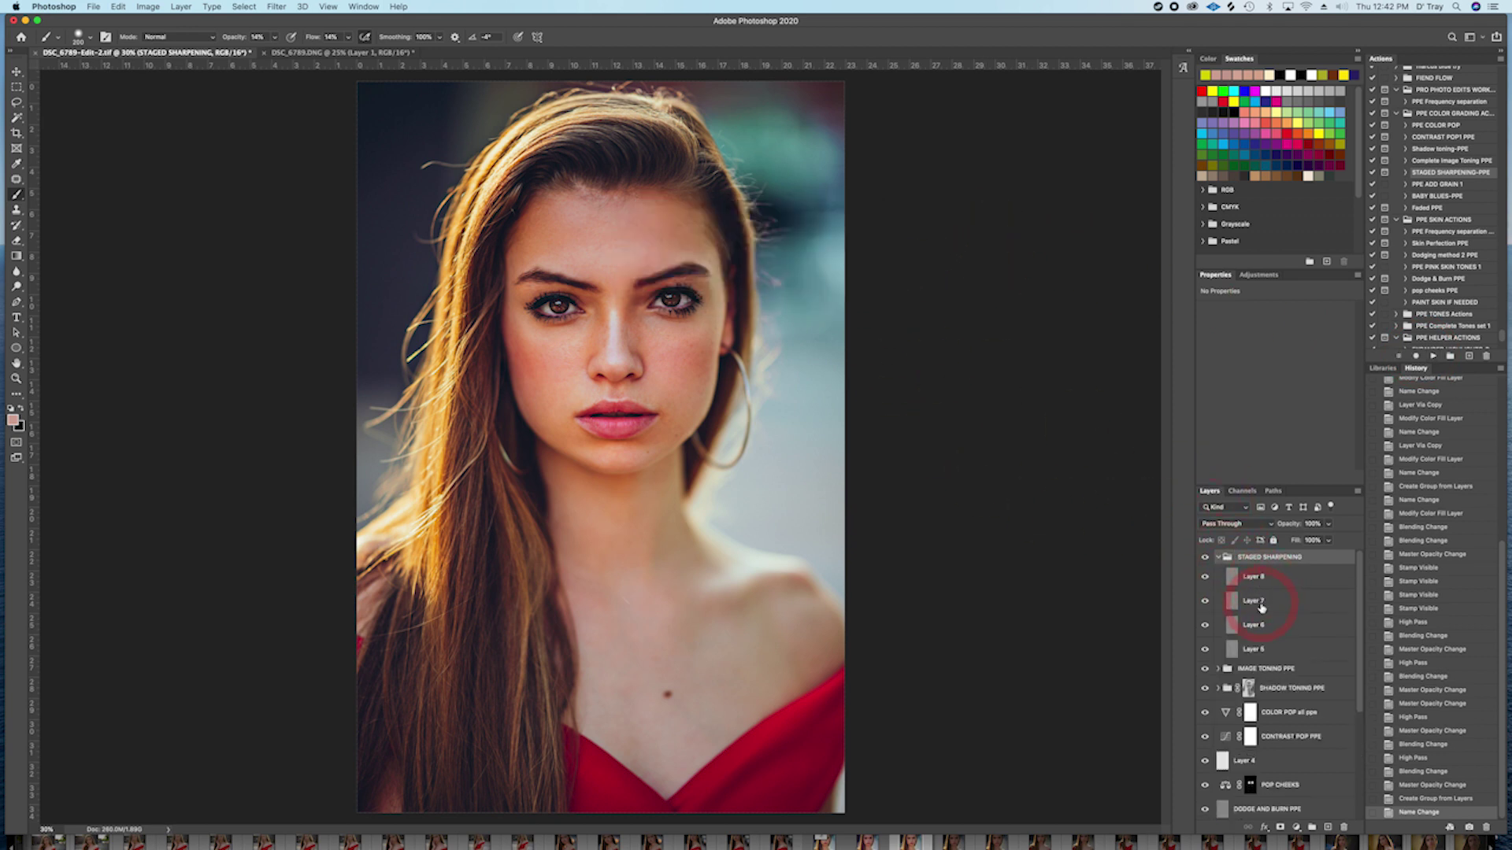
pyautogui.click(1218, 558)
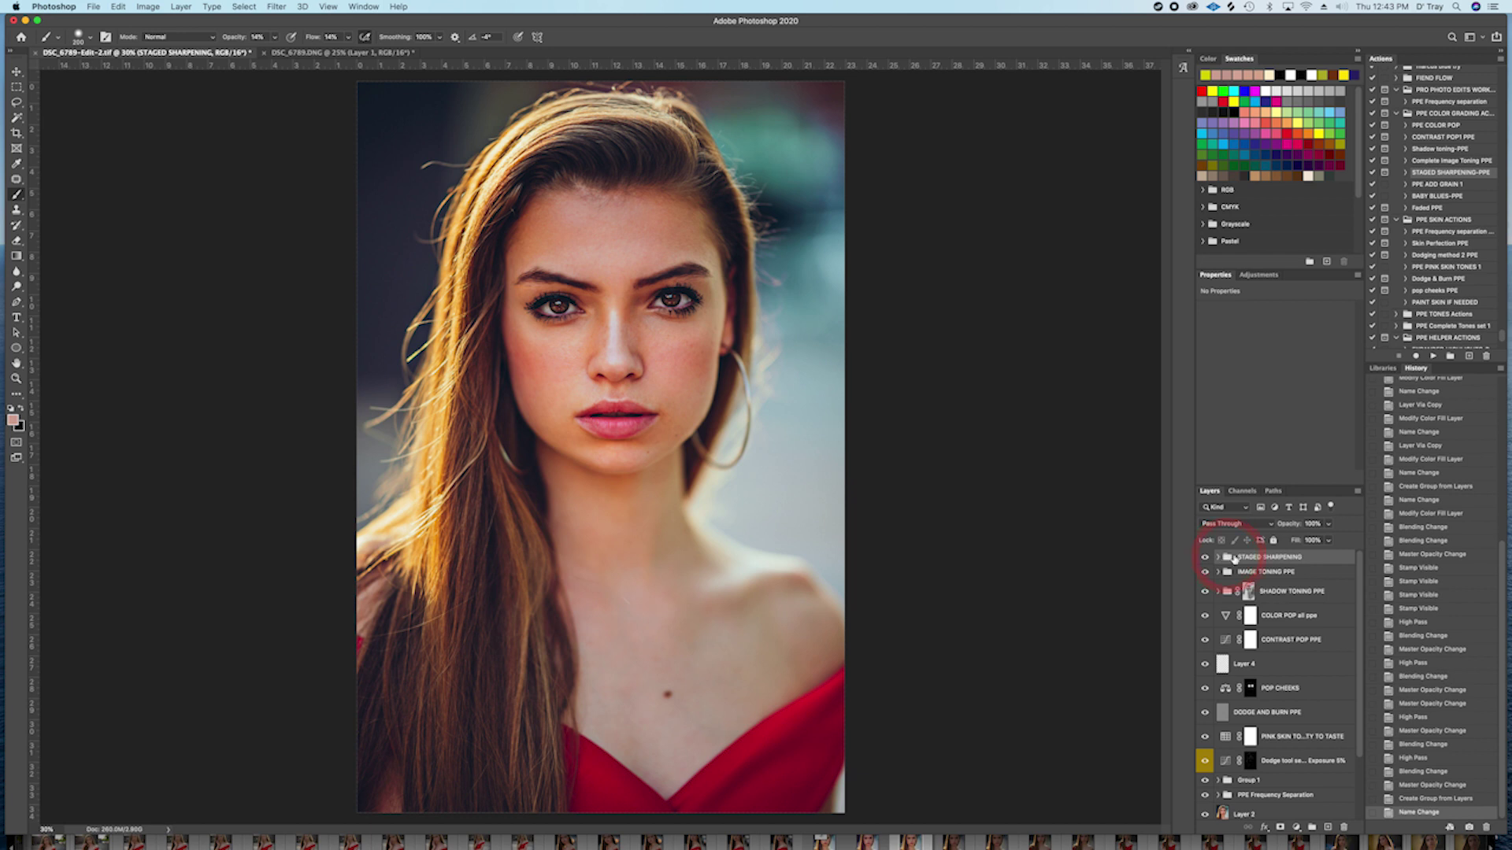
# Step: Compare the face at 88% zoom with and without the STAGED SHARPENING group, leaving the group visible
pyautogui.click(49, 830)
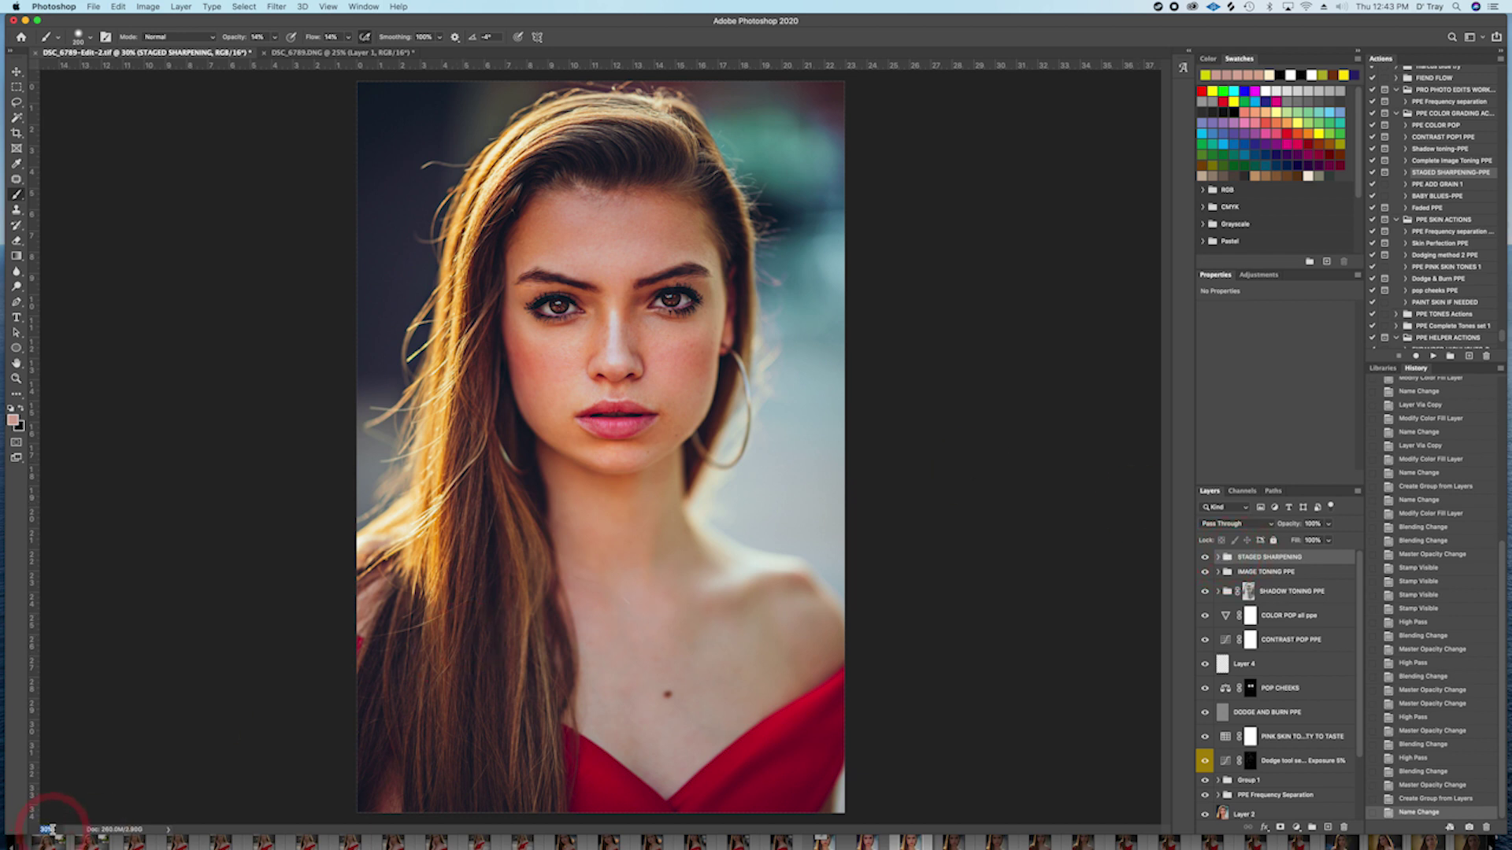
pyautogui.write('88')
pyautogui.press('Return')
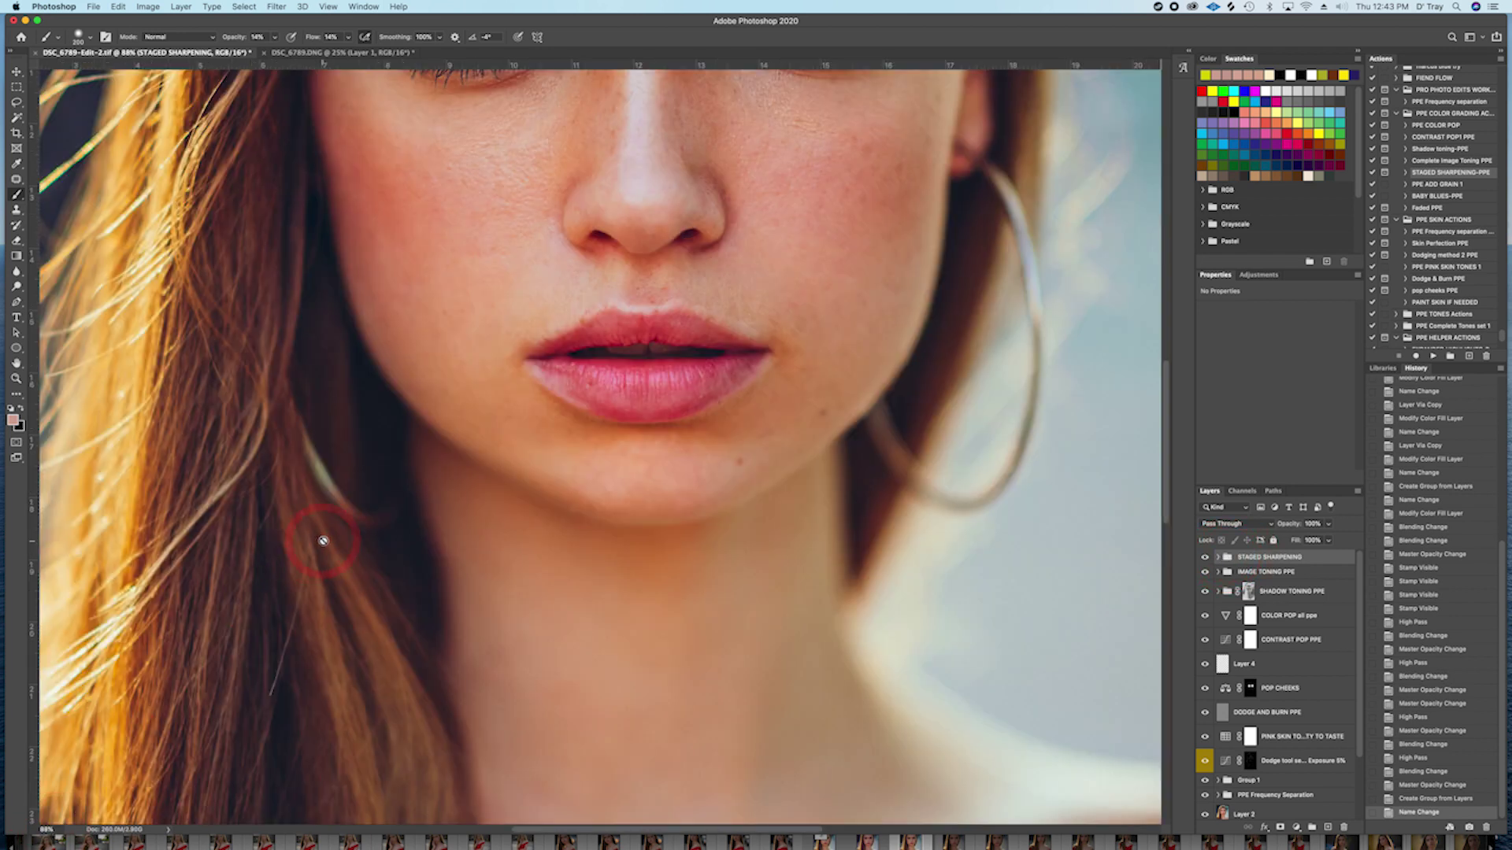
pyautogui.scroll(5, 437, 520)
pyautogui.moveTo(441, 451); pyautogui.dragTo(411, 513)
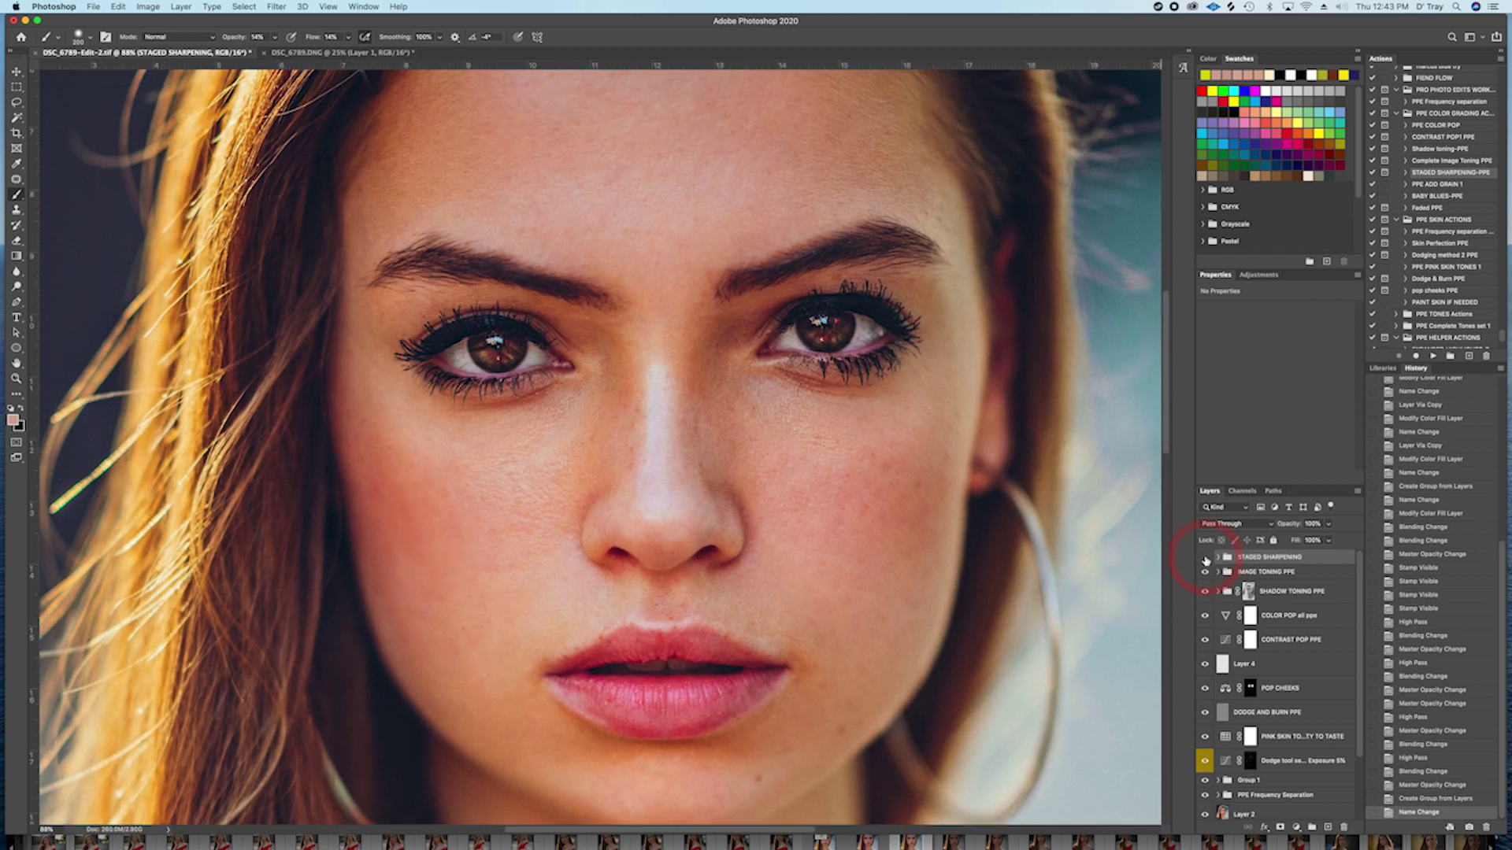
pyautogui.click(1205, 558)
pyautogui.click(1205, 557)
pyautogui.click(1205, 558)
pyautogui.click(1205, 558)
pyautogui.click(1205, 557)
pyautogui.click(1205, 558)
# Step: Lower the STAGED SHARPENING group's opacity to 65%
pyautogui.click(1328, 540)
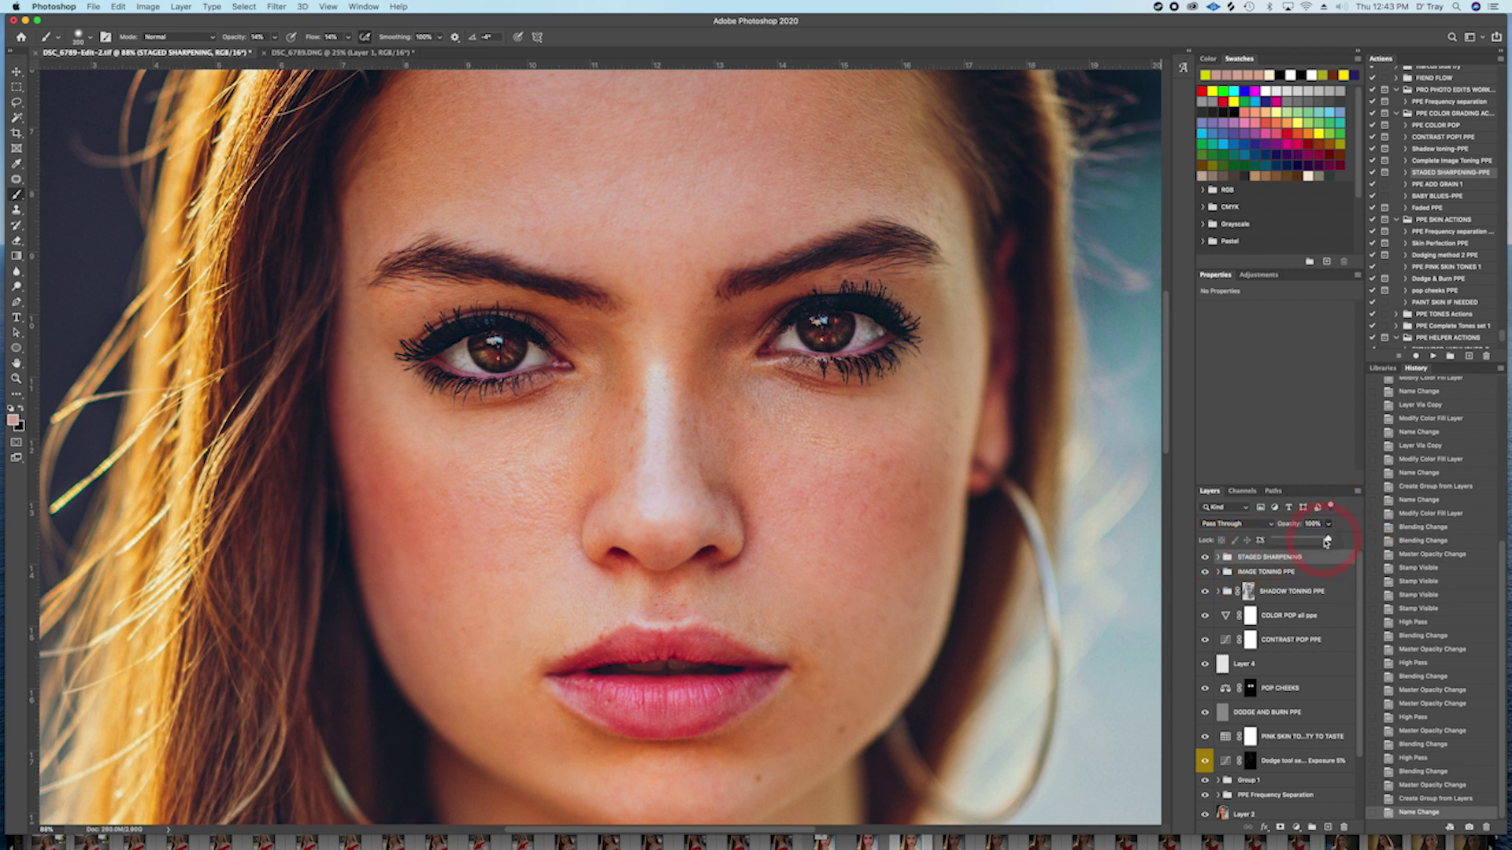
pyautogui.moveTo(1327, 542); pyautogui.dragTo(1308, 542)
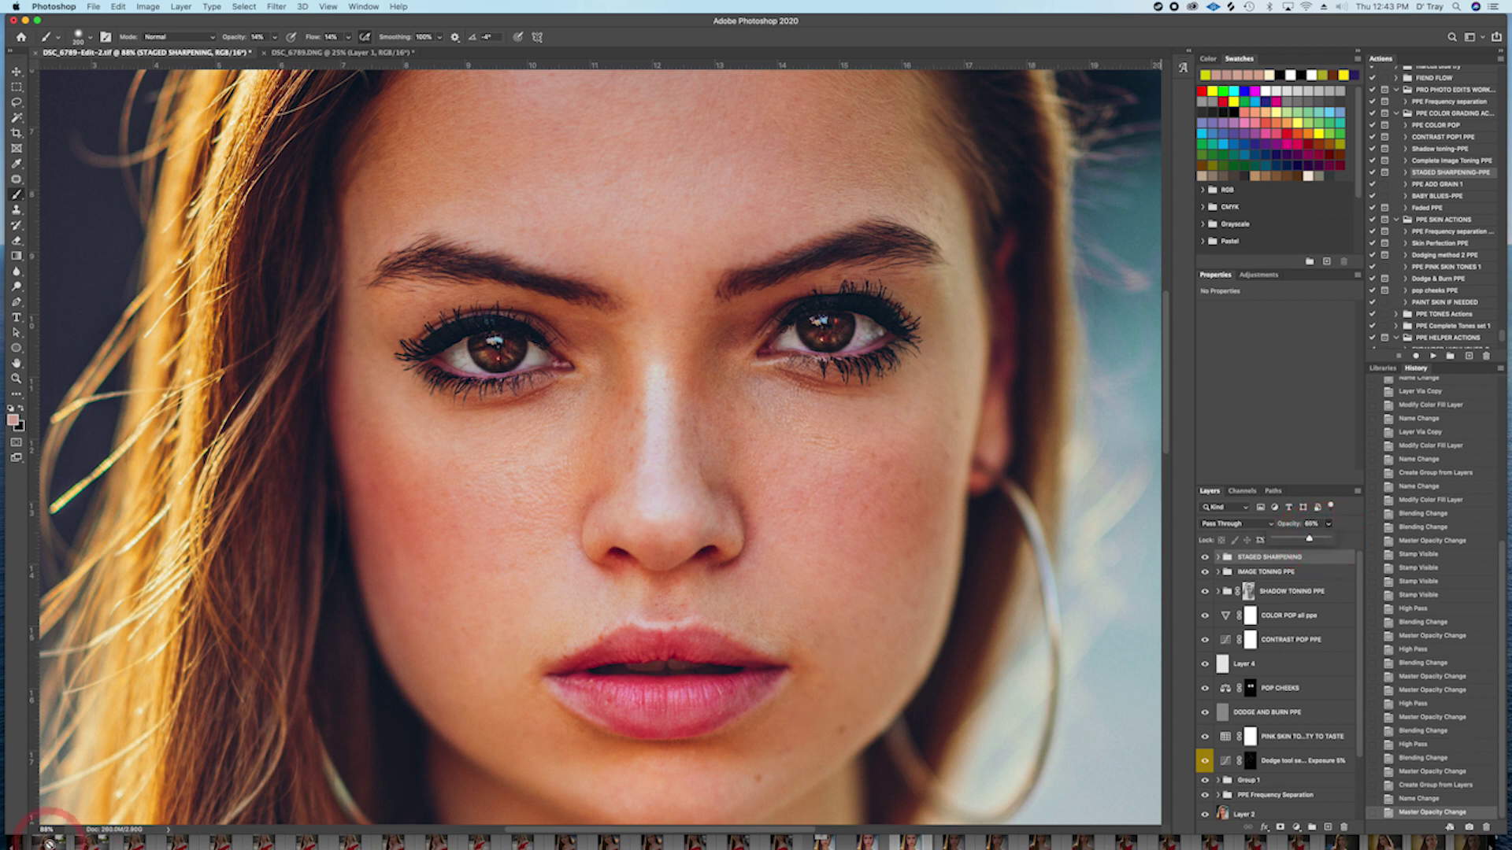
# Step: Set the view zoom to 25% to show the whole portrait
pyautogui.click(53, 830)
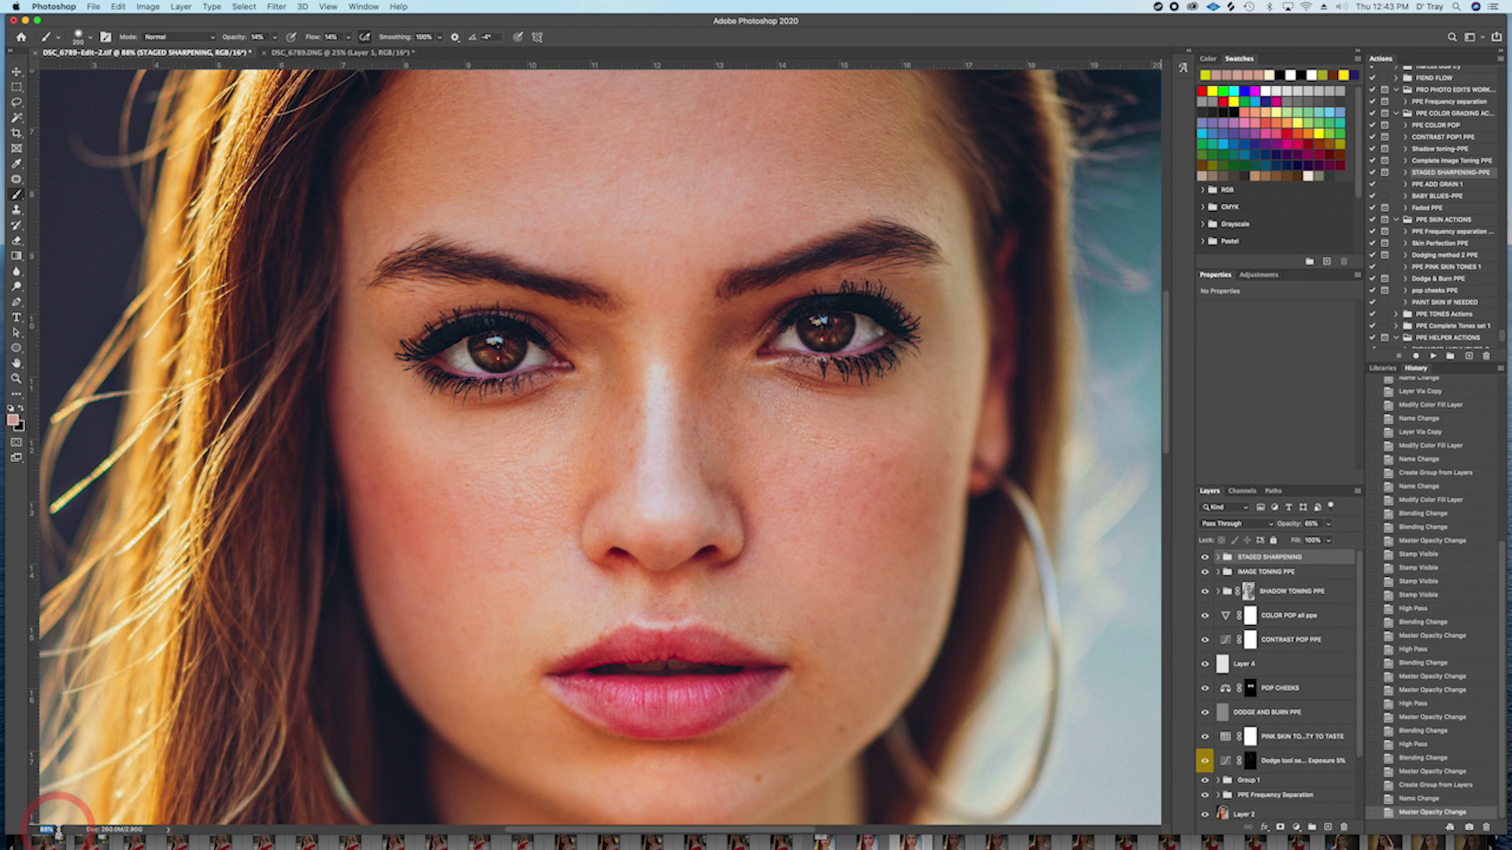
pyautogui.write('3')
pyautogui.write('5')
pyautogui.press('Return')
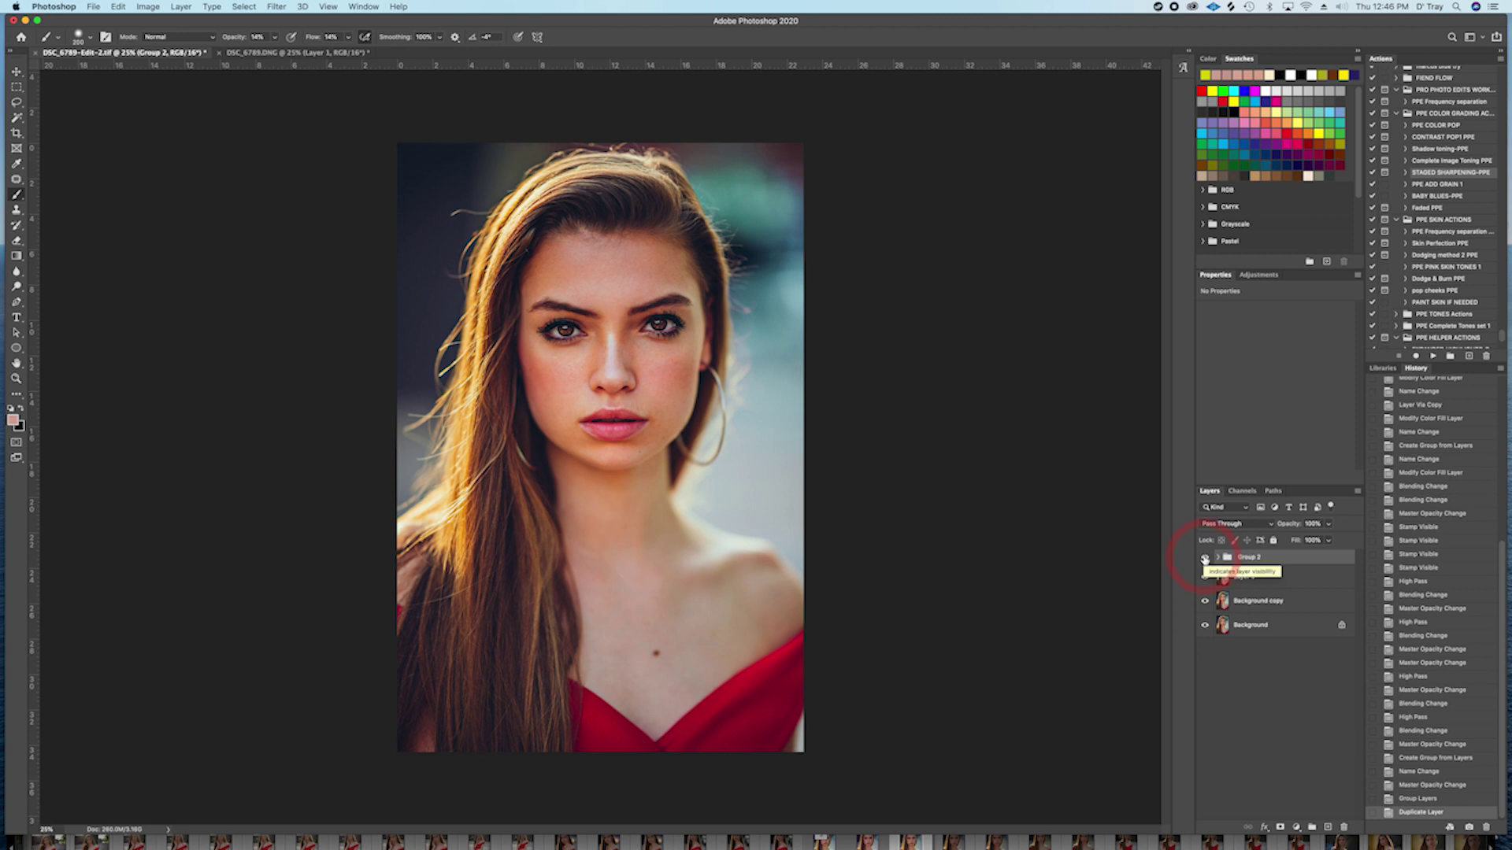
# Step: Compare the portrait with and without Group 2, leaving it visible, and look over the layers inside the group before collapsing it
pyautogui.click(1205, 558)
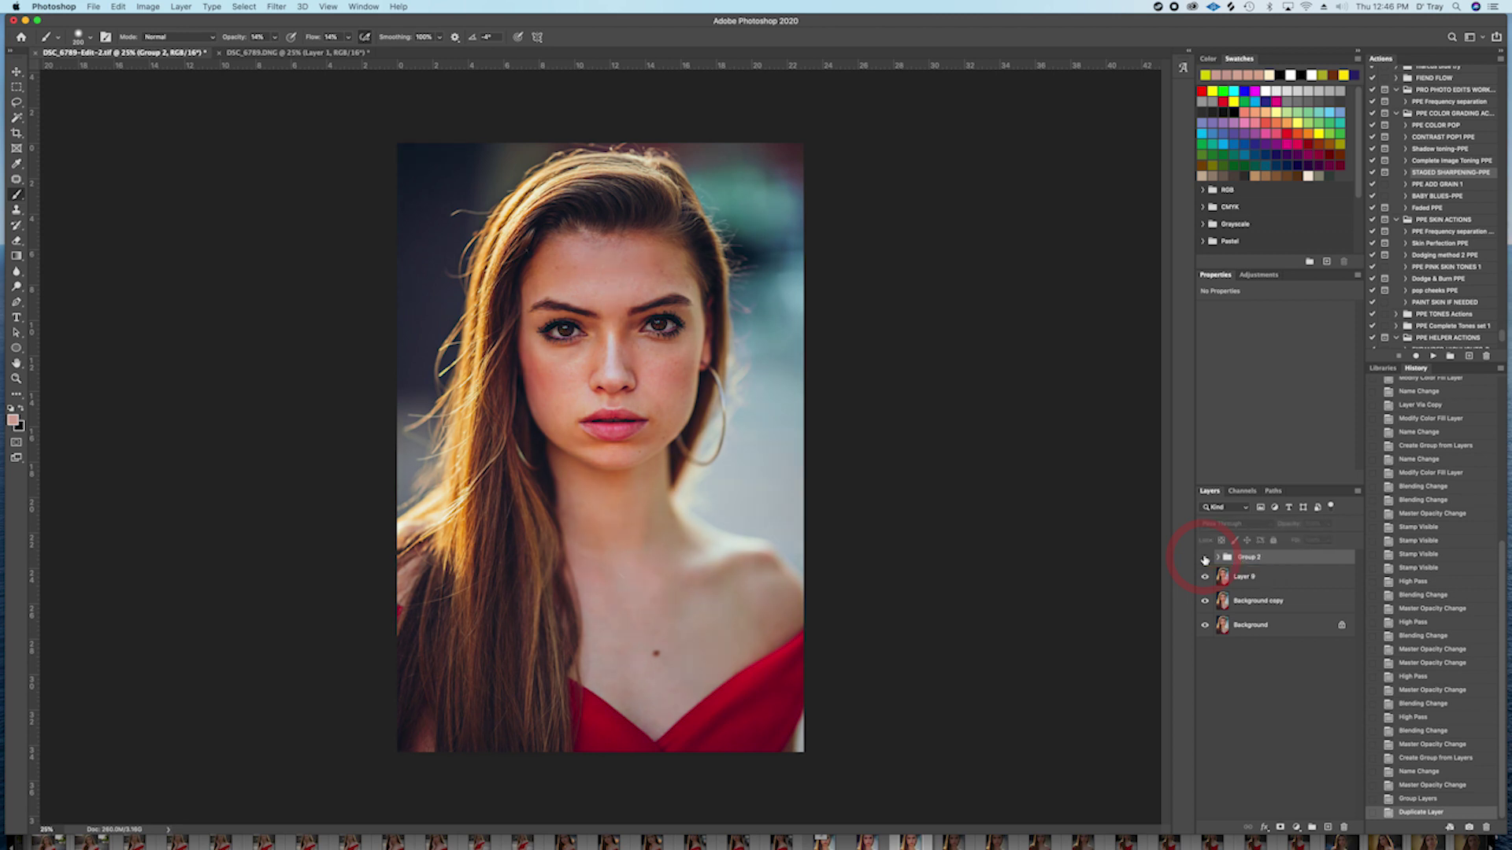
pyautogui.click(1205, 558)
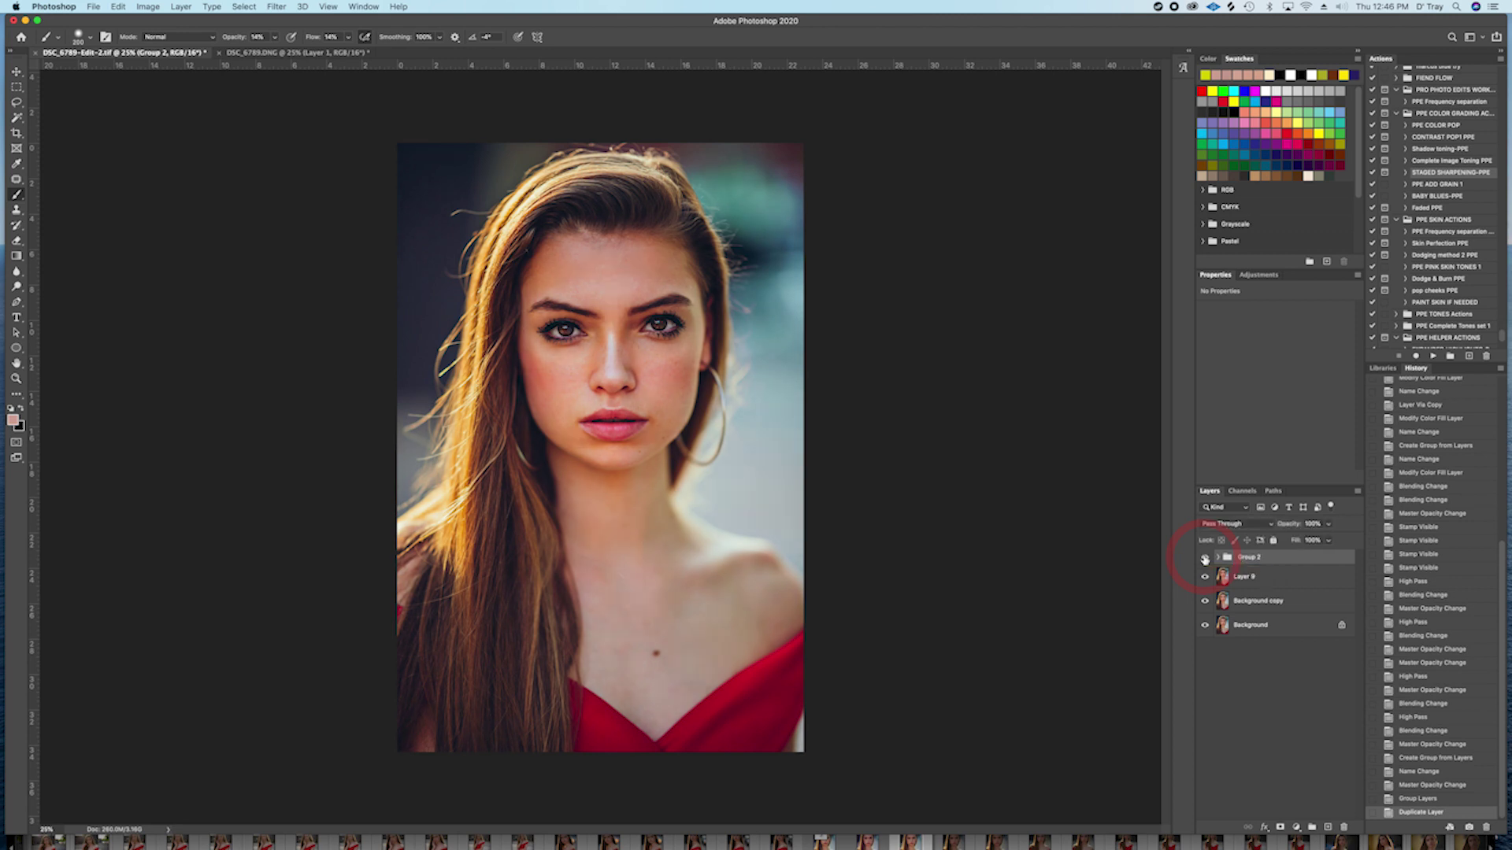
pyautogui.click(1205, 558)
pyautogui.click(1205, 559)
pyautogui.click(1216, 558)
pyautogui.scroll(-2, 1284, 622)
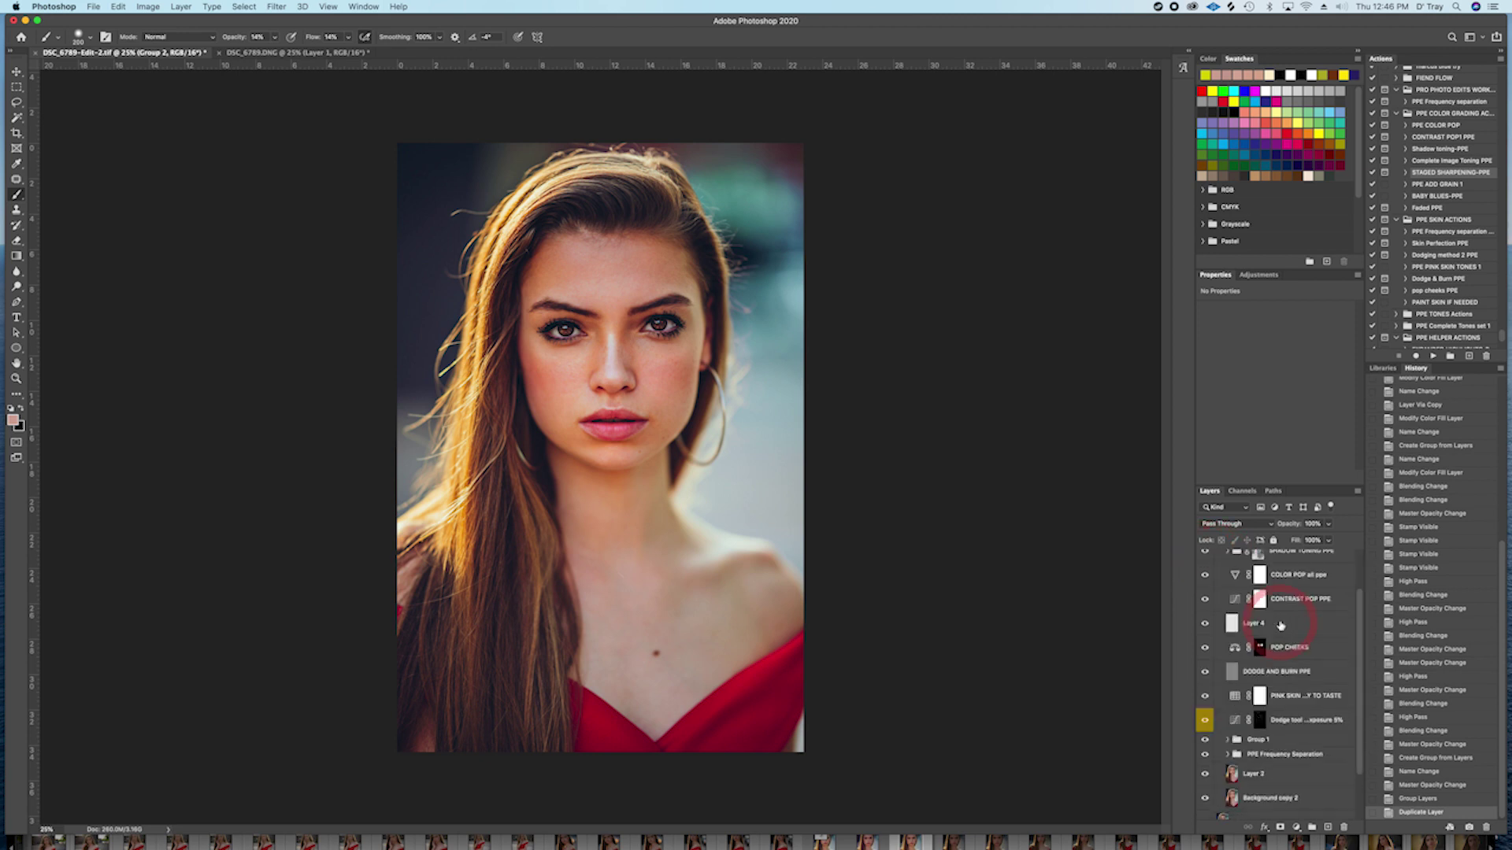
pyautogui.scroll(3, 1290, 662)
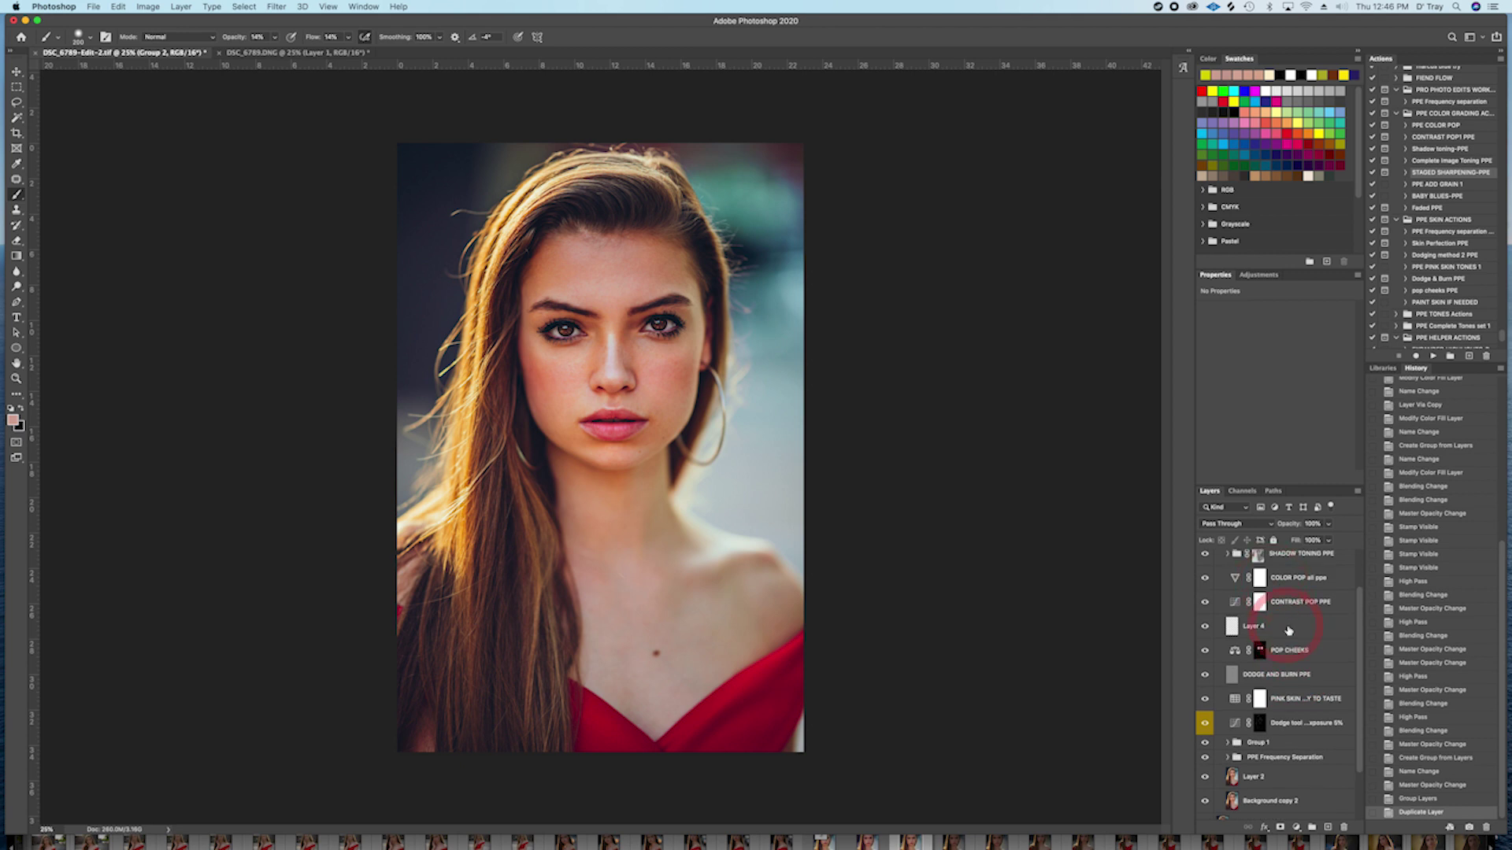
pyautogui.click(1217, 557)
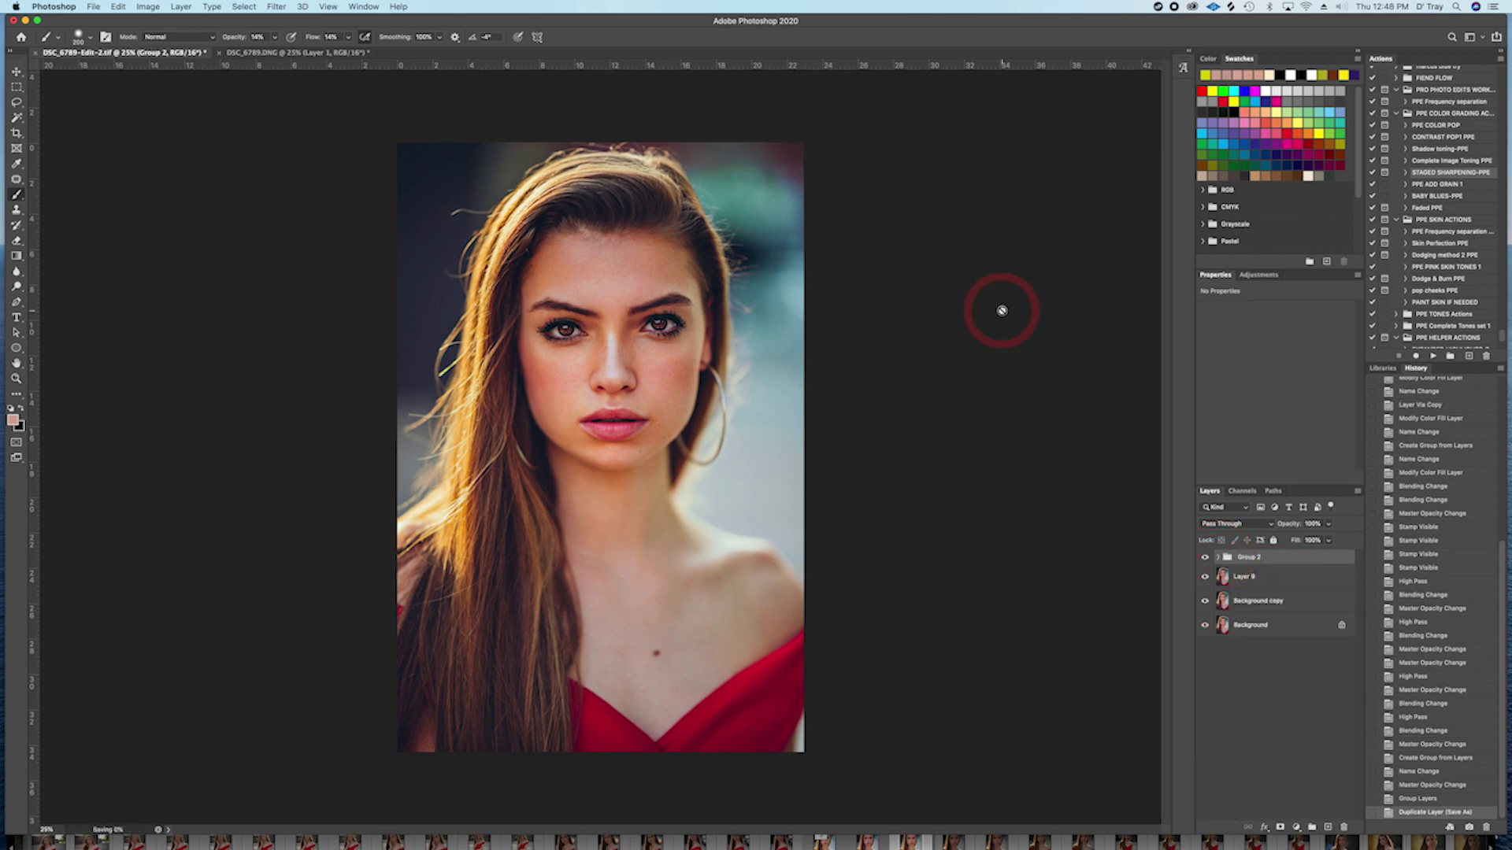